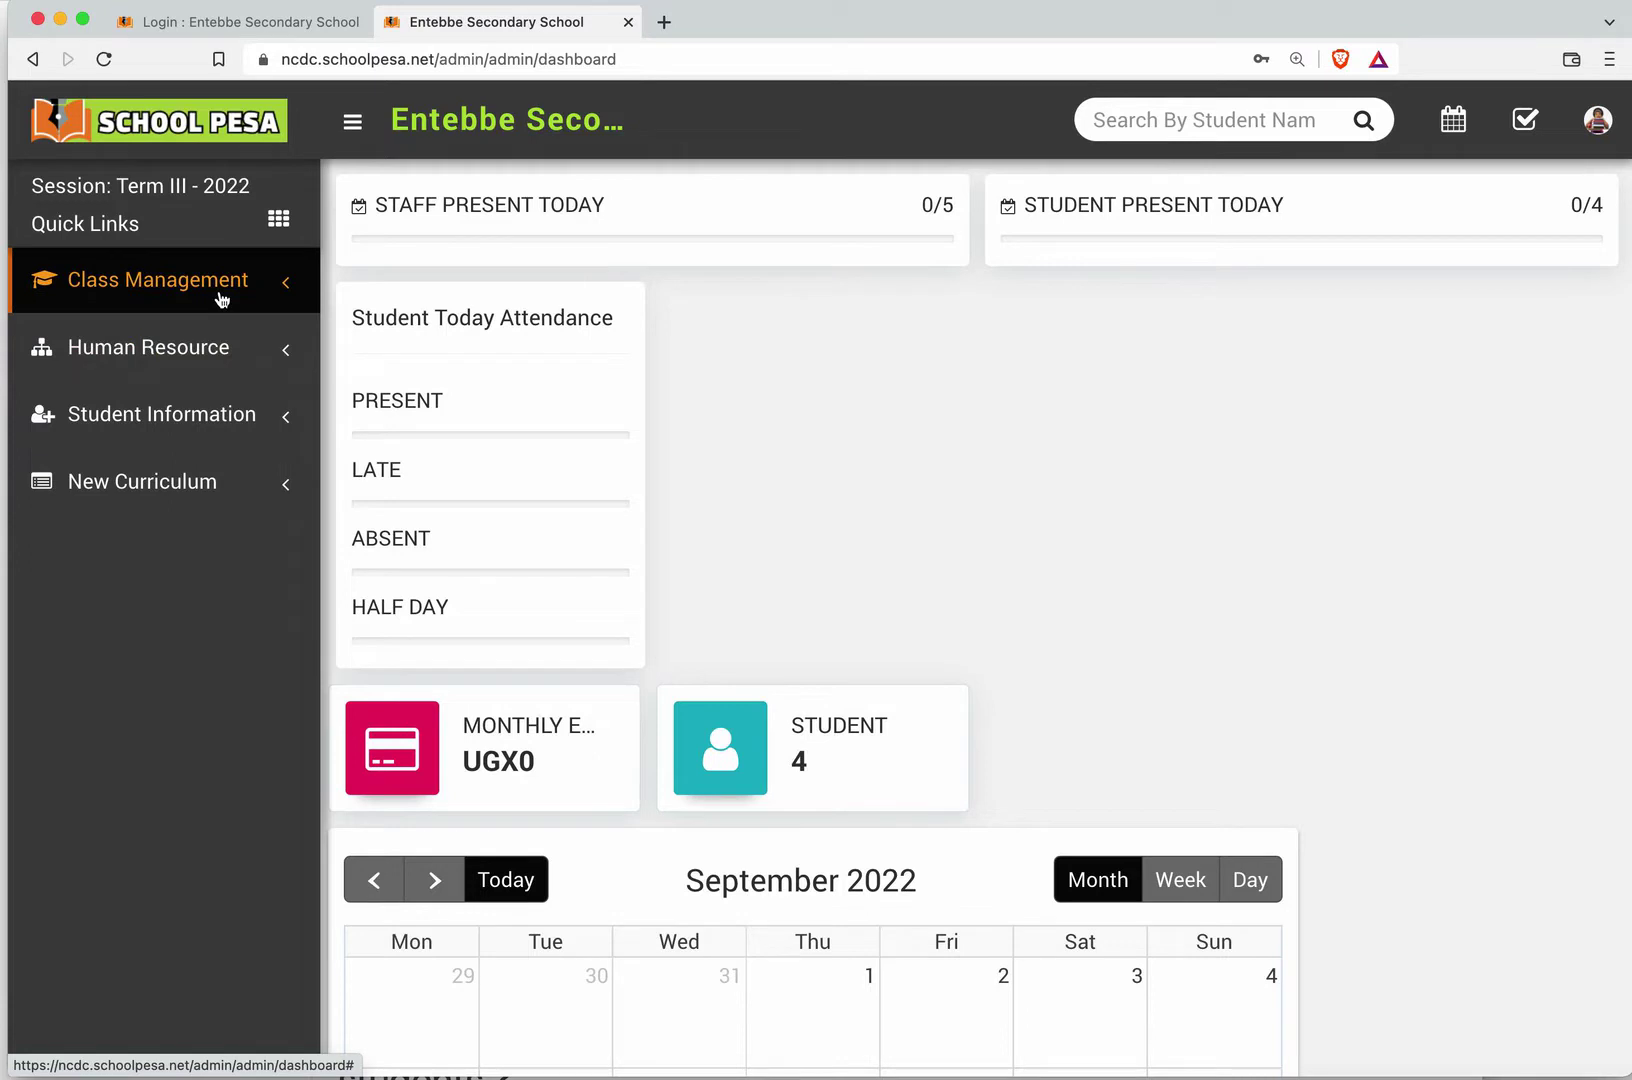
Step: Open the Assign Class Teacher page under Class Management
left_click(222, 299)
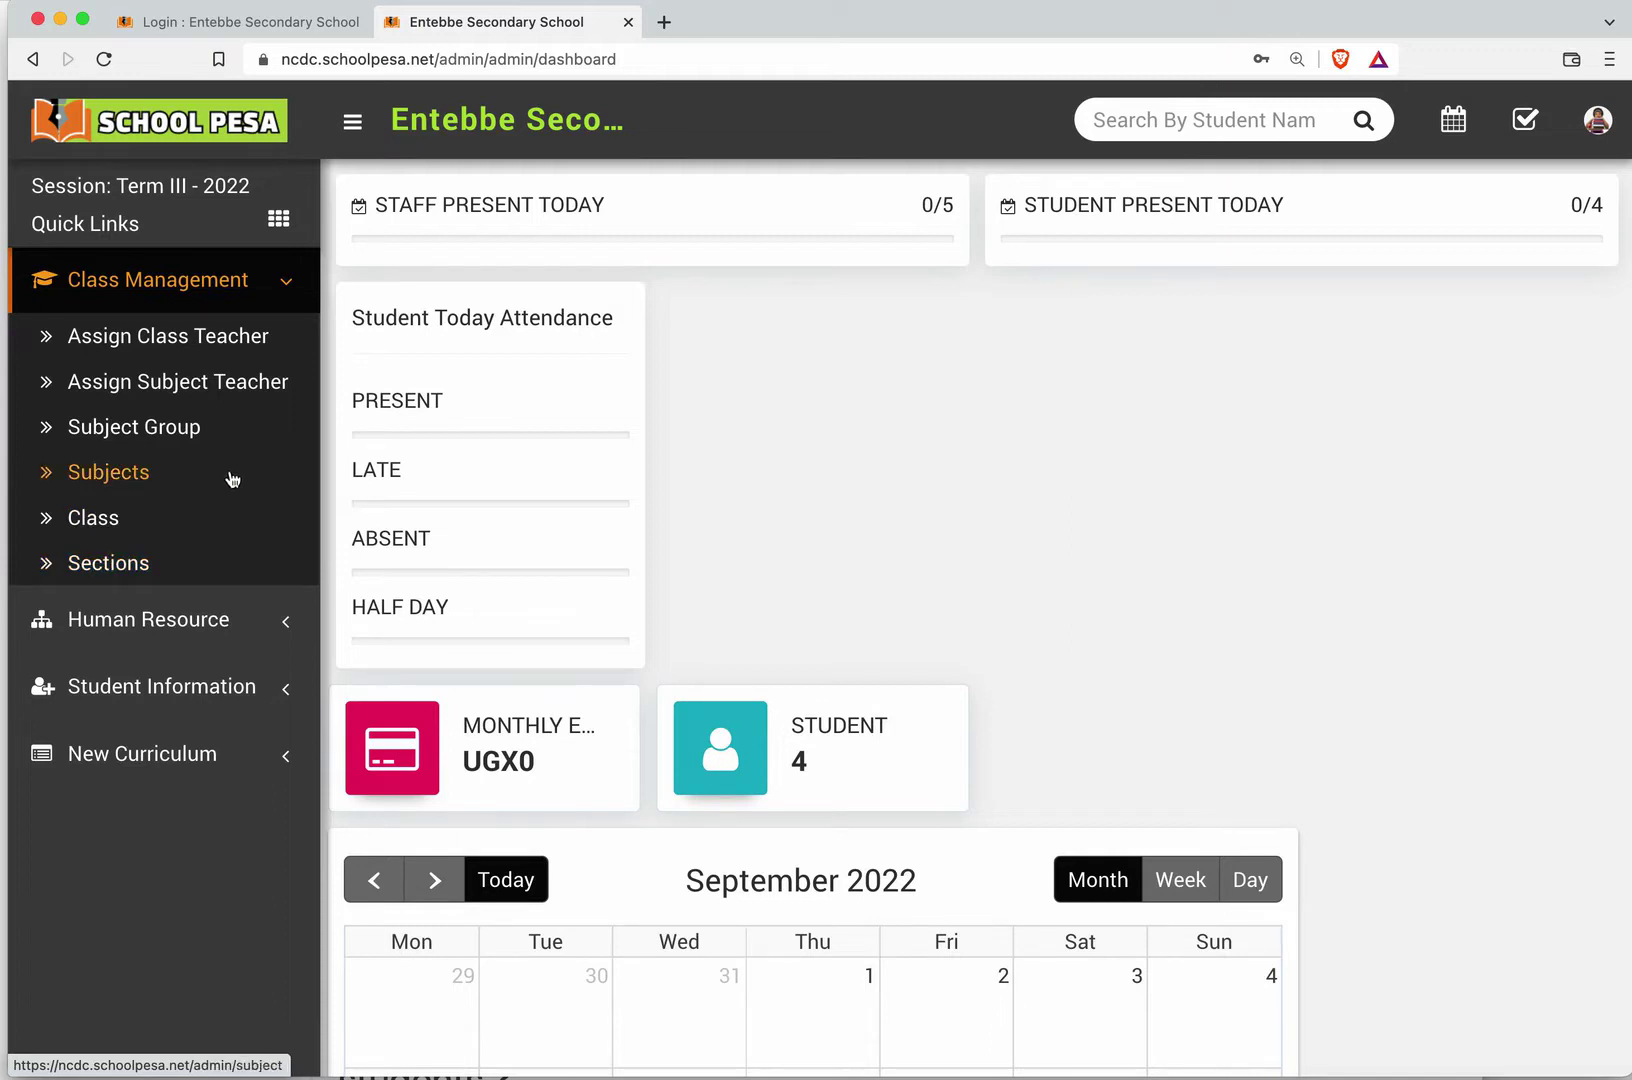
left_click(177, 340)
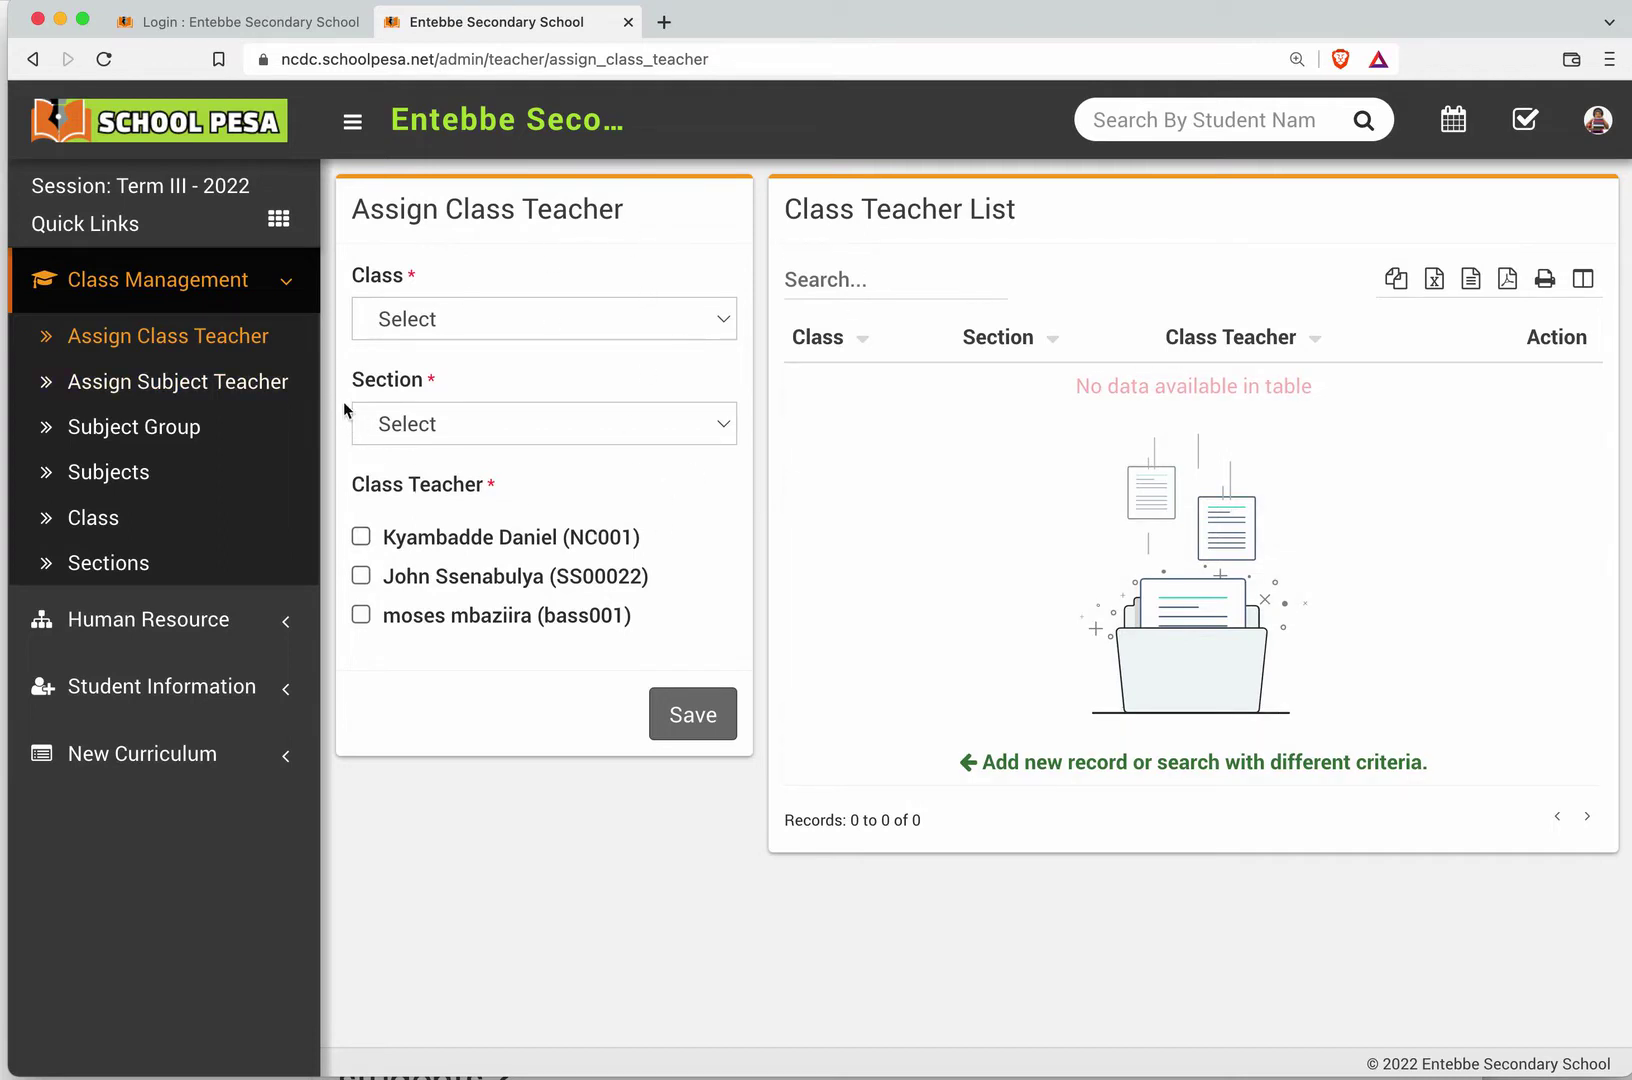
Step: Look up the subject teachers assigned to Senior Two (S.2), section A, and open the page for adding an assignment
left_click(138, 387)
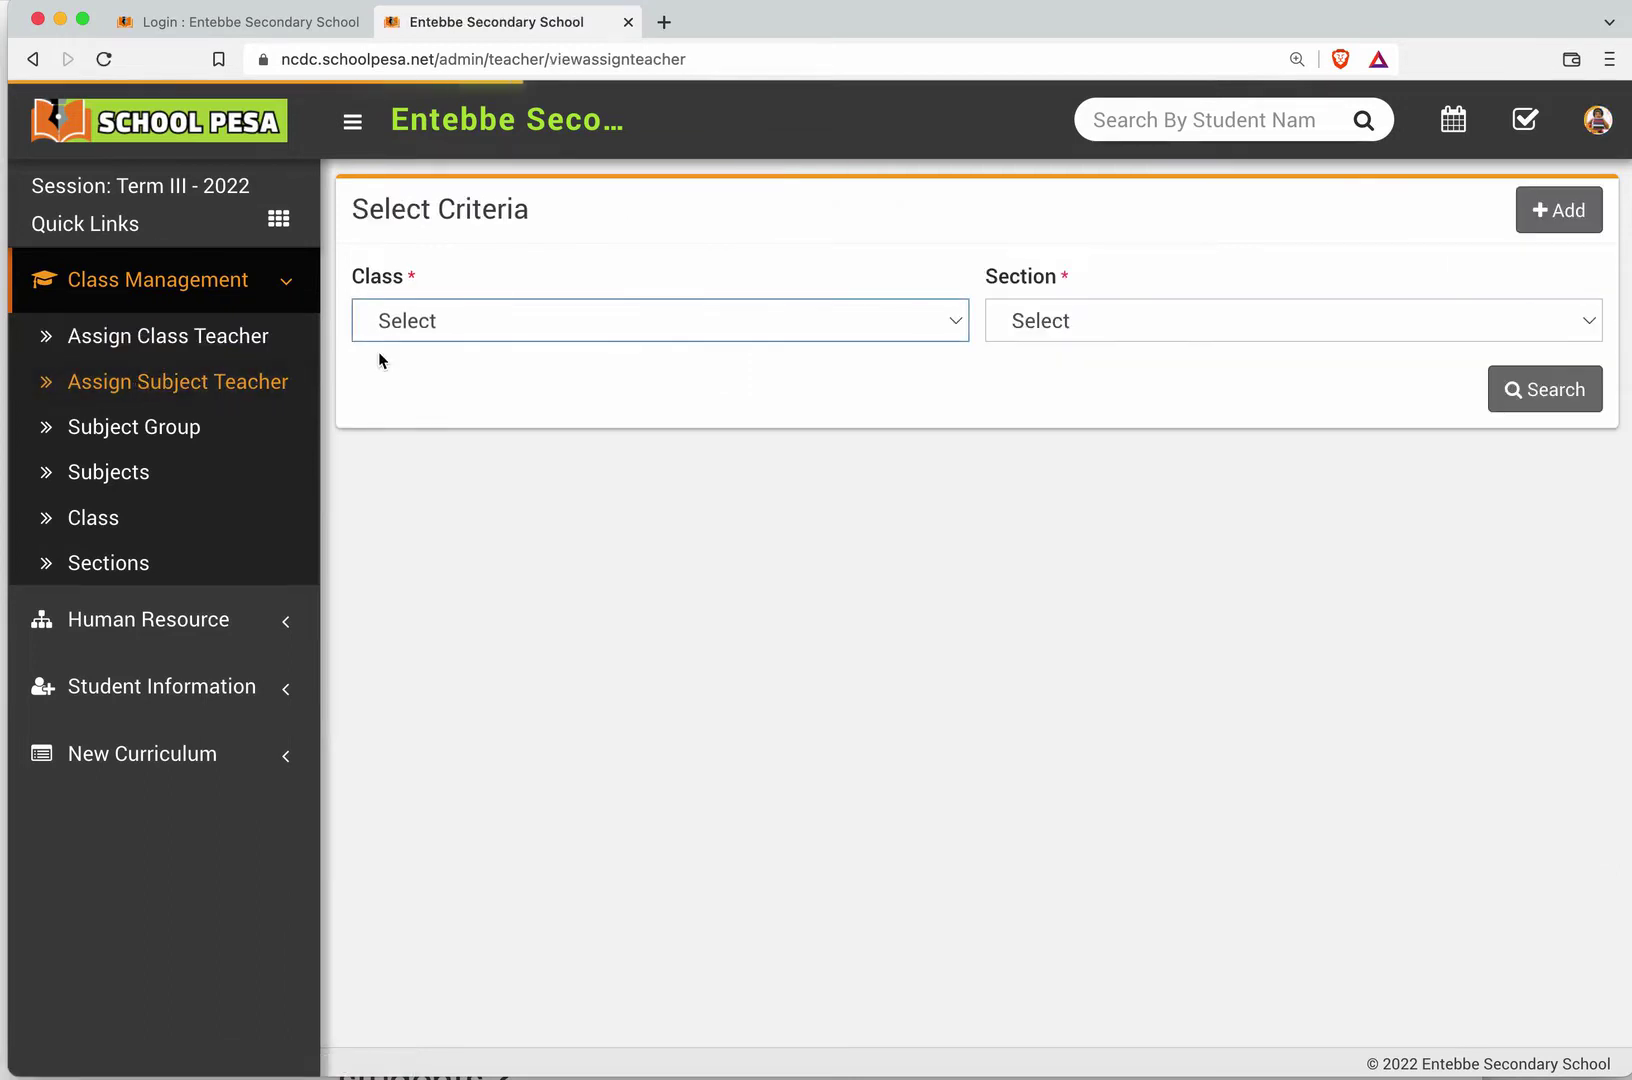
left_click(528, 325)
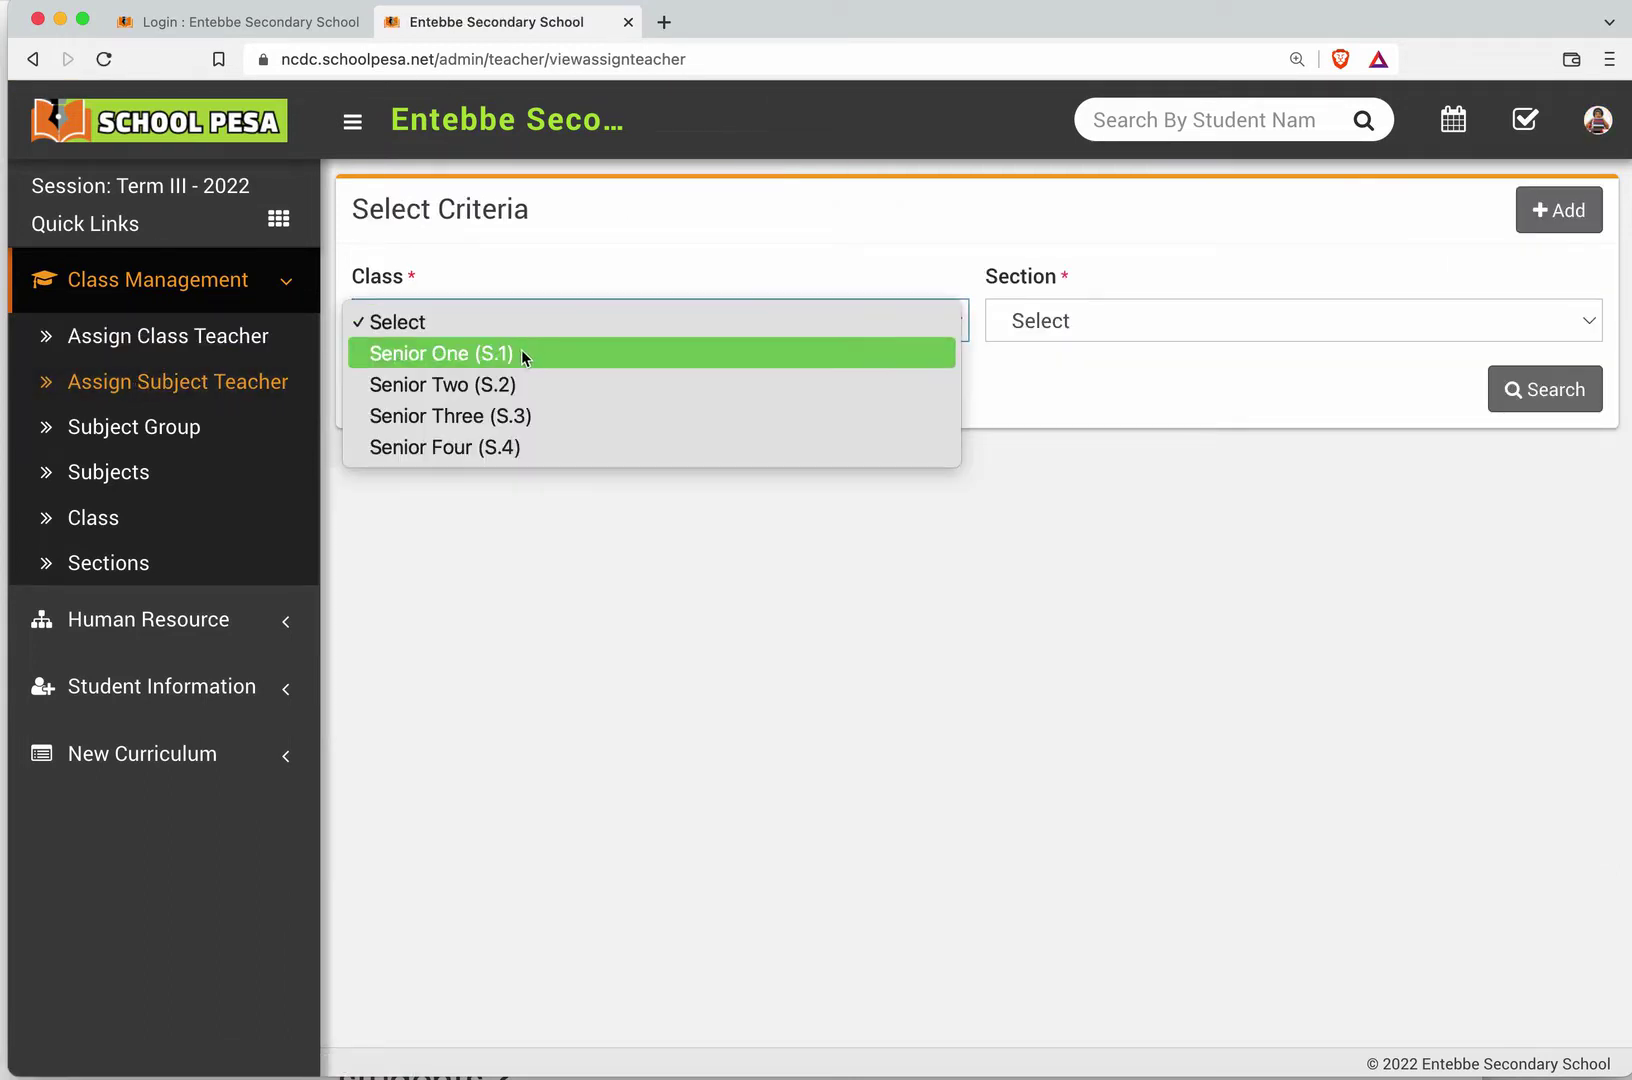
left_click(509, 387)
left_click(1105, 323)
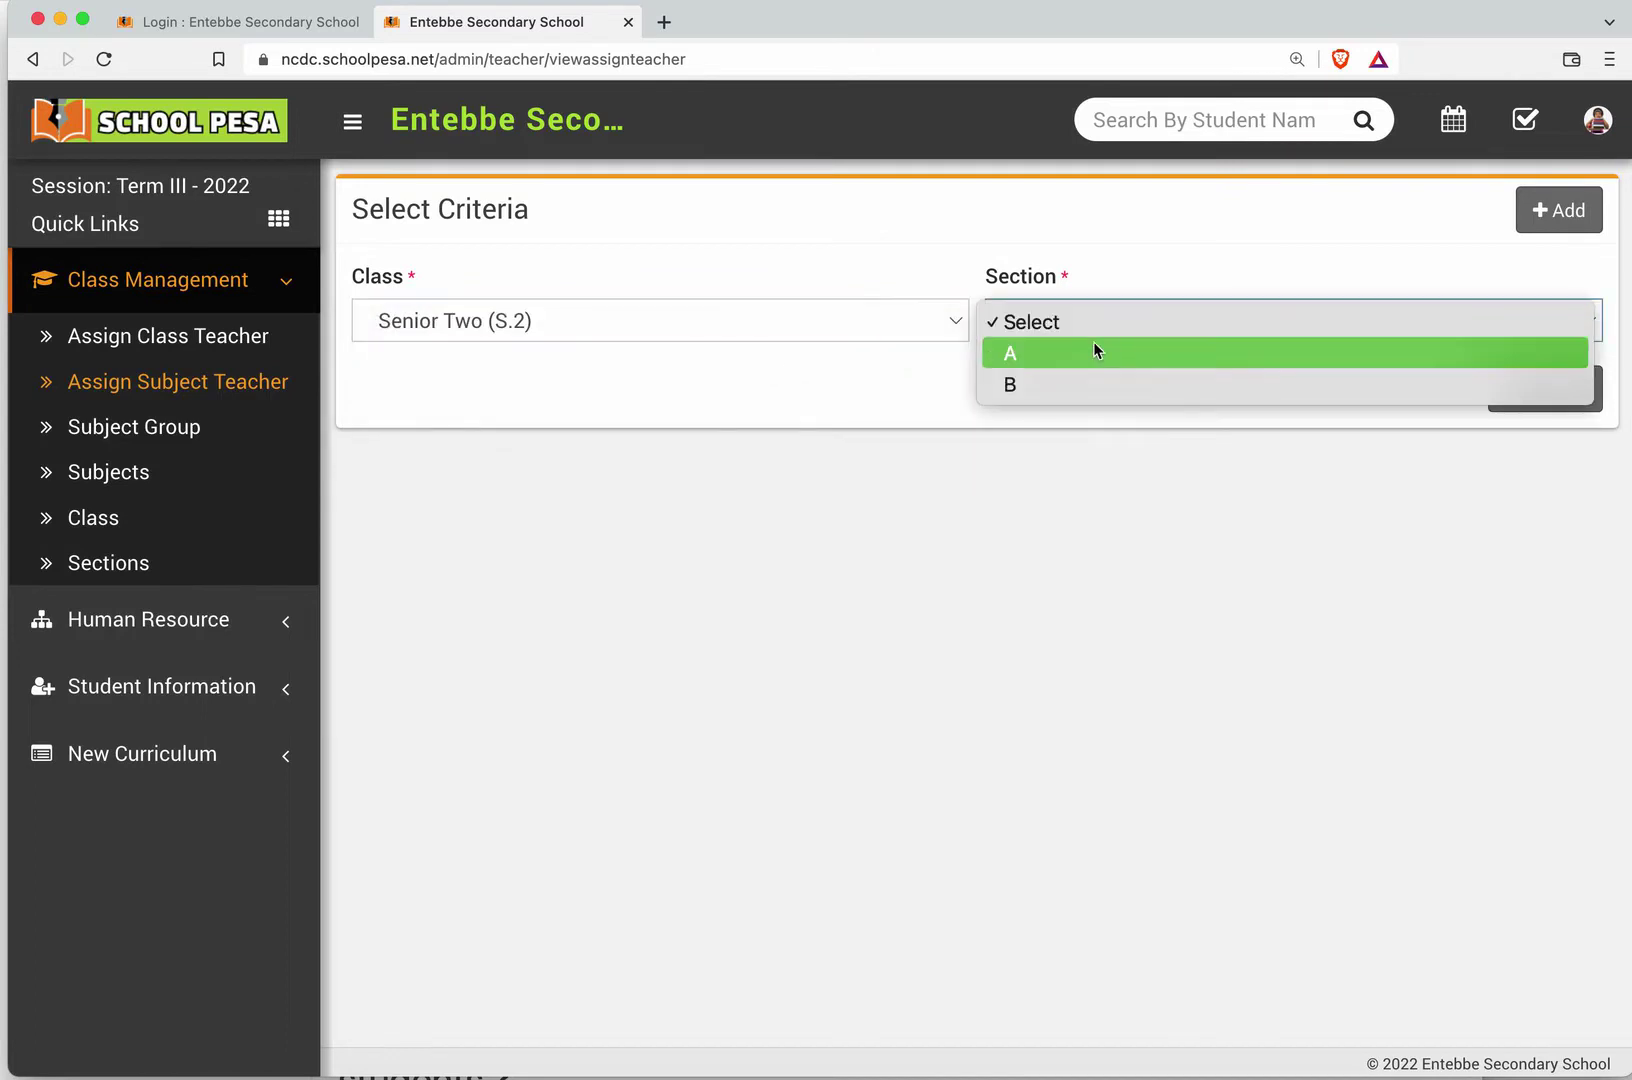
left_click(1205, 358)
left_click(1515, 390)
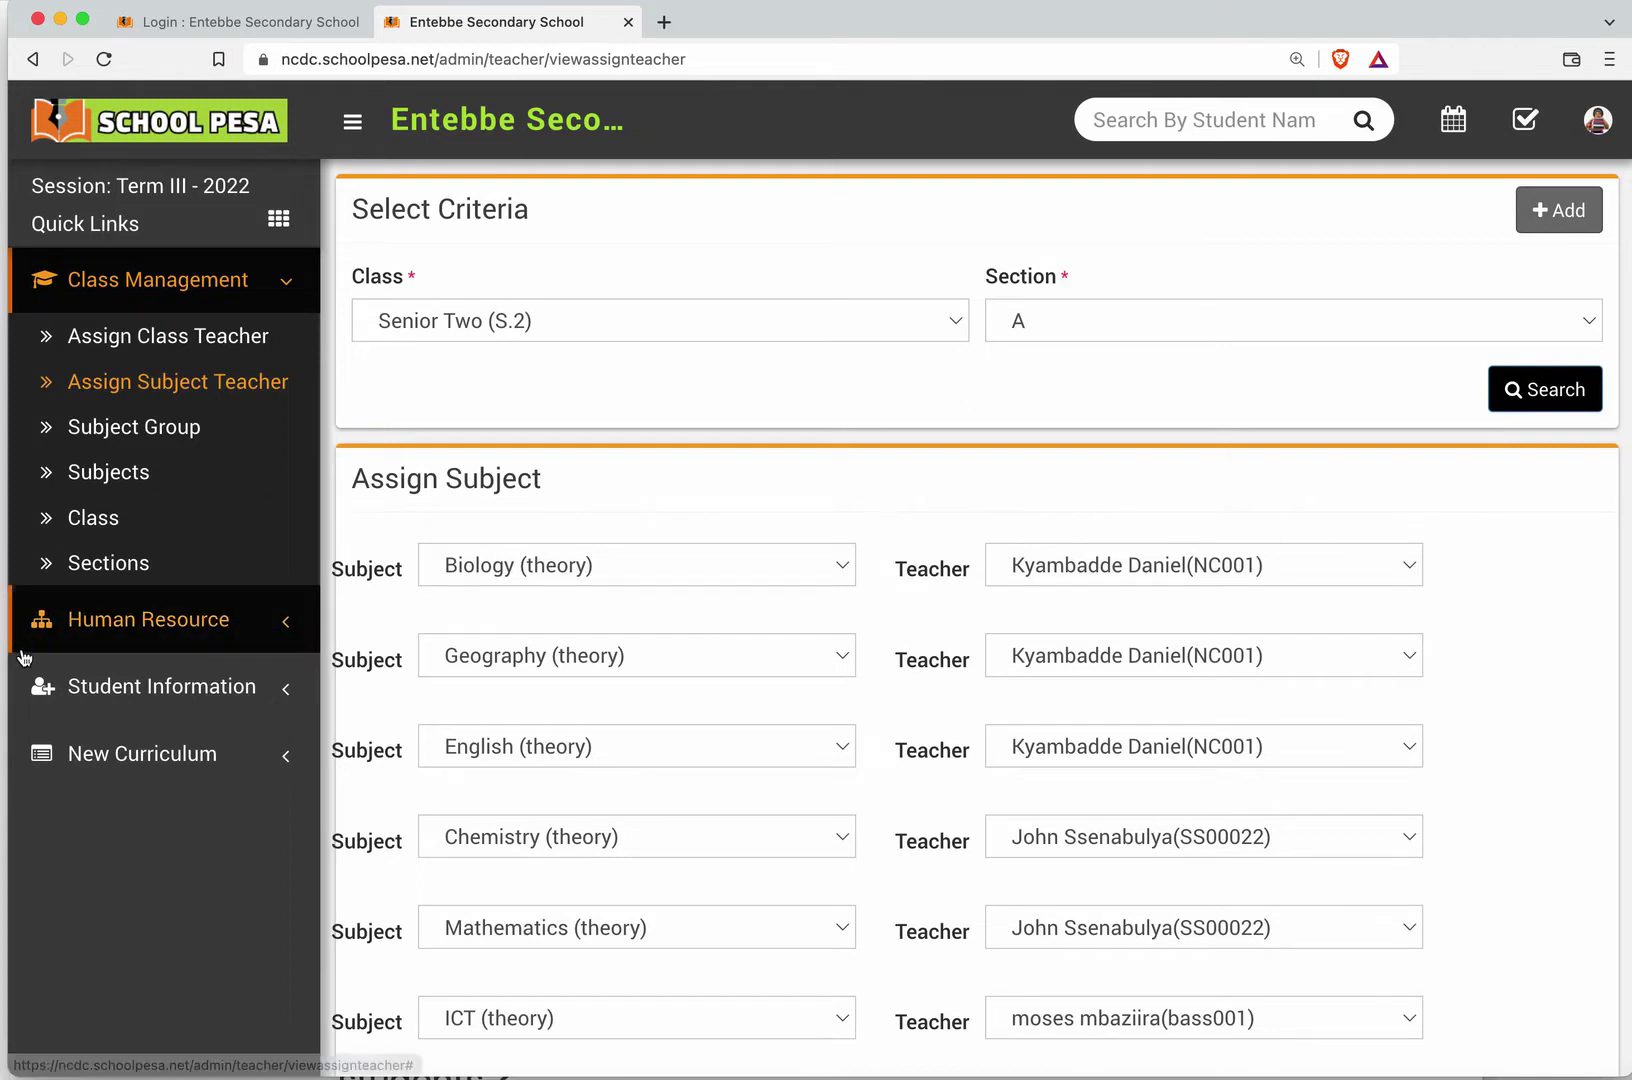
left_click_drag(8, 672, 1, 671)
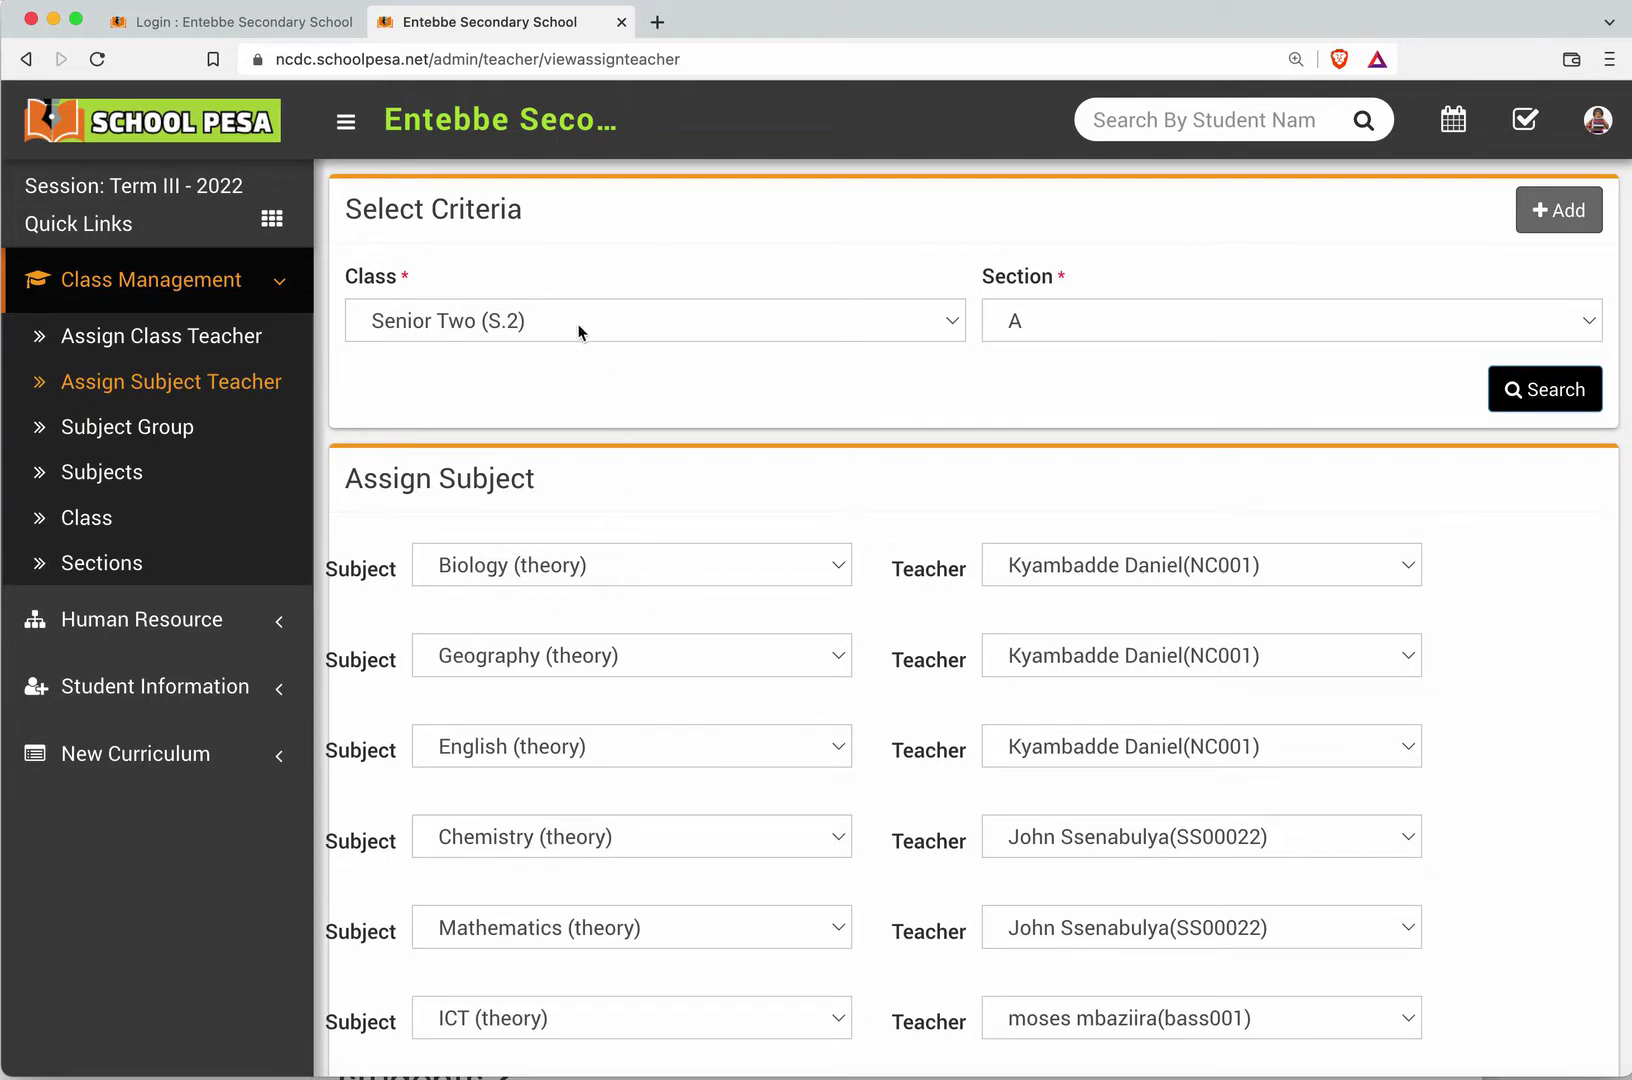
left_click(160, 380)
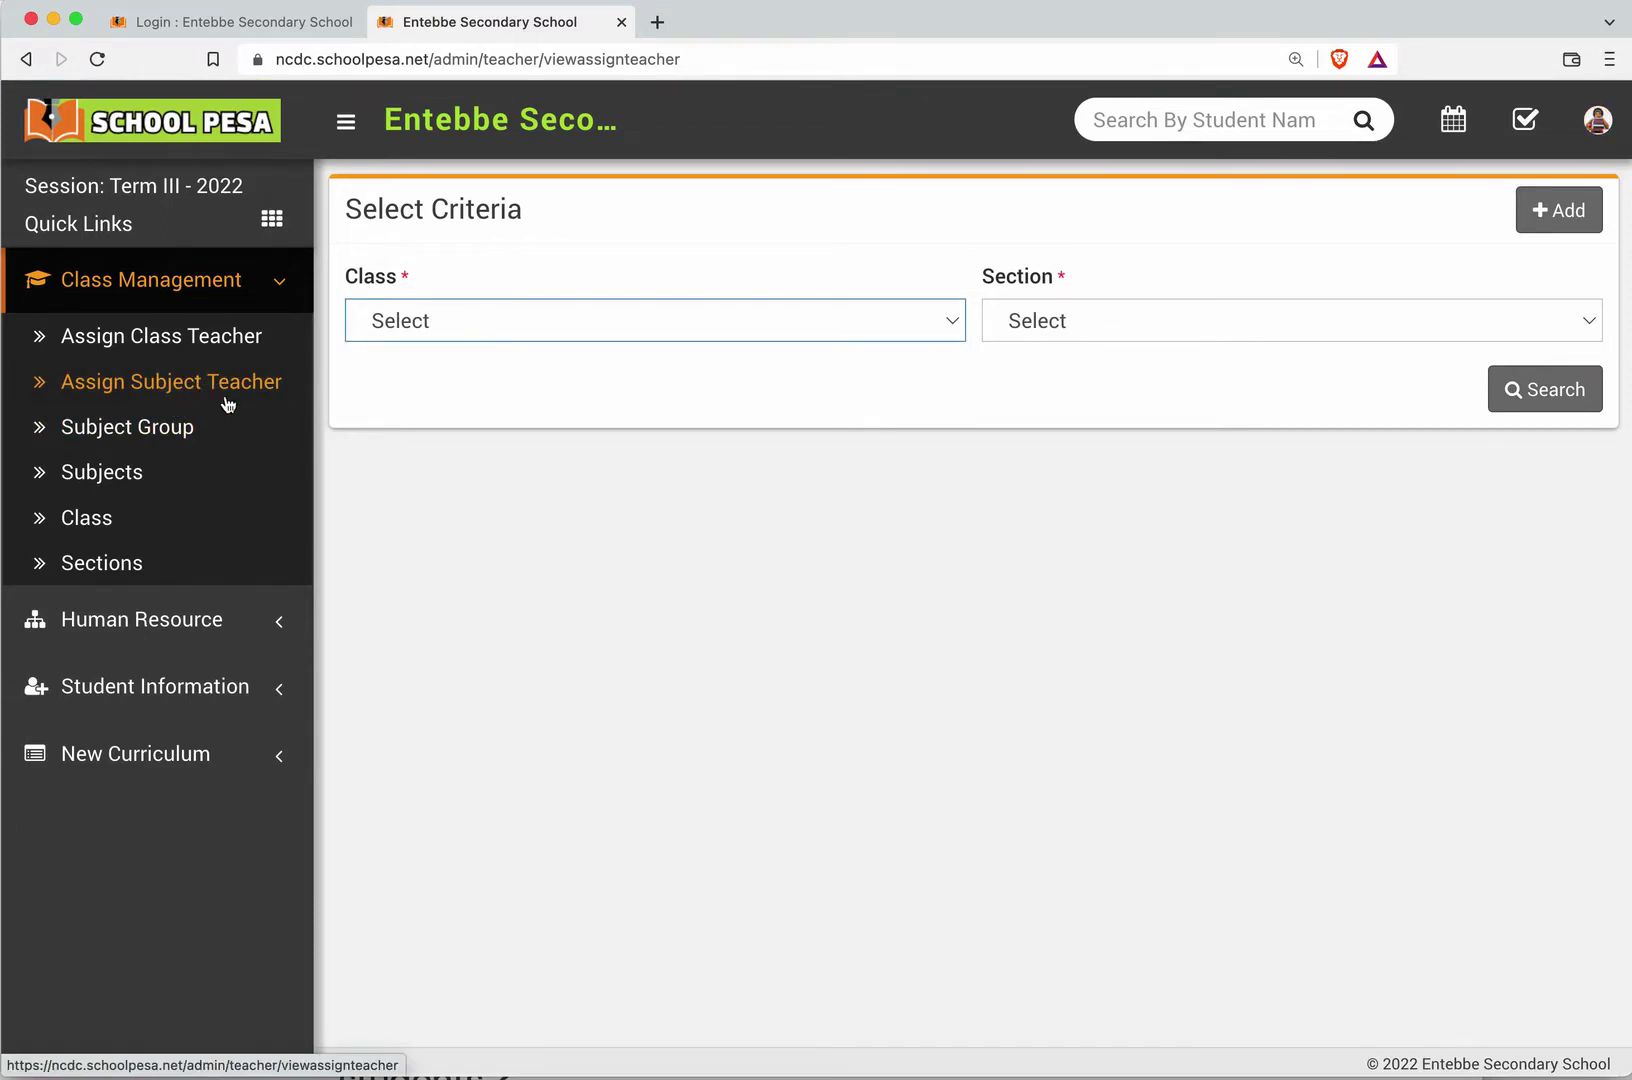
left_click(1566, 222)
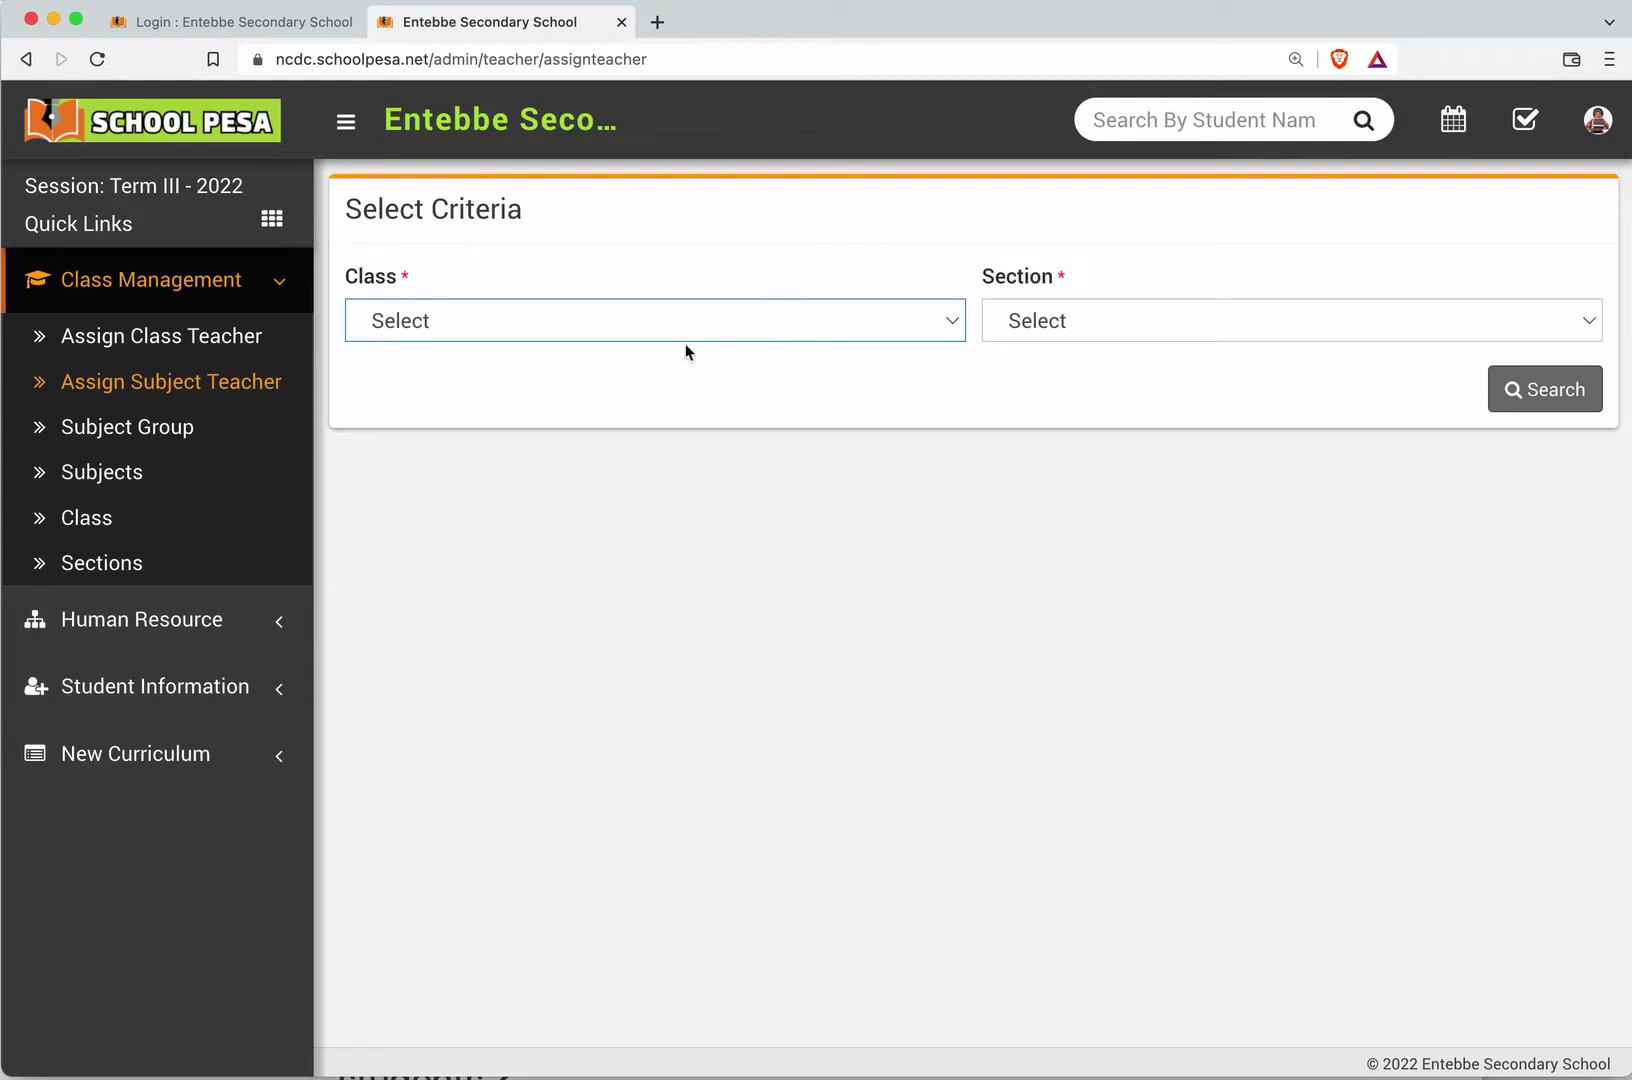
Step: Review the subject groups with their class sections and subjects
left_click(205, 438)
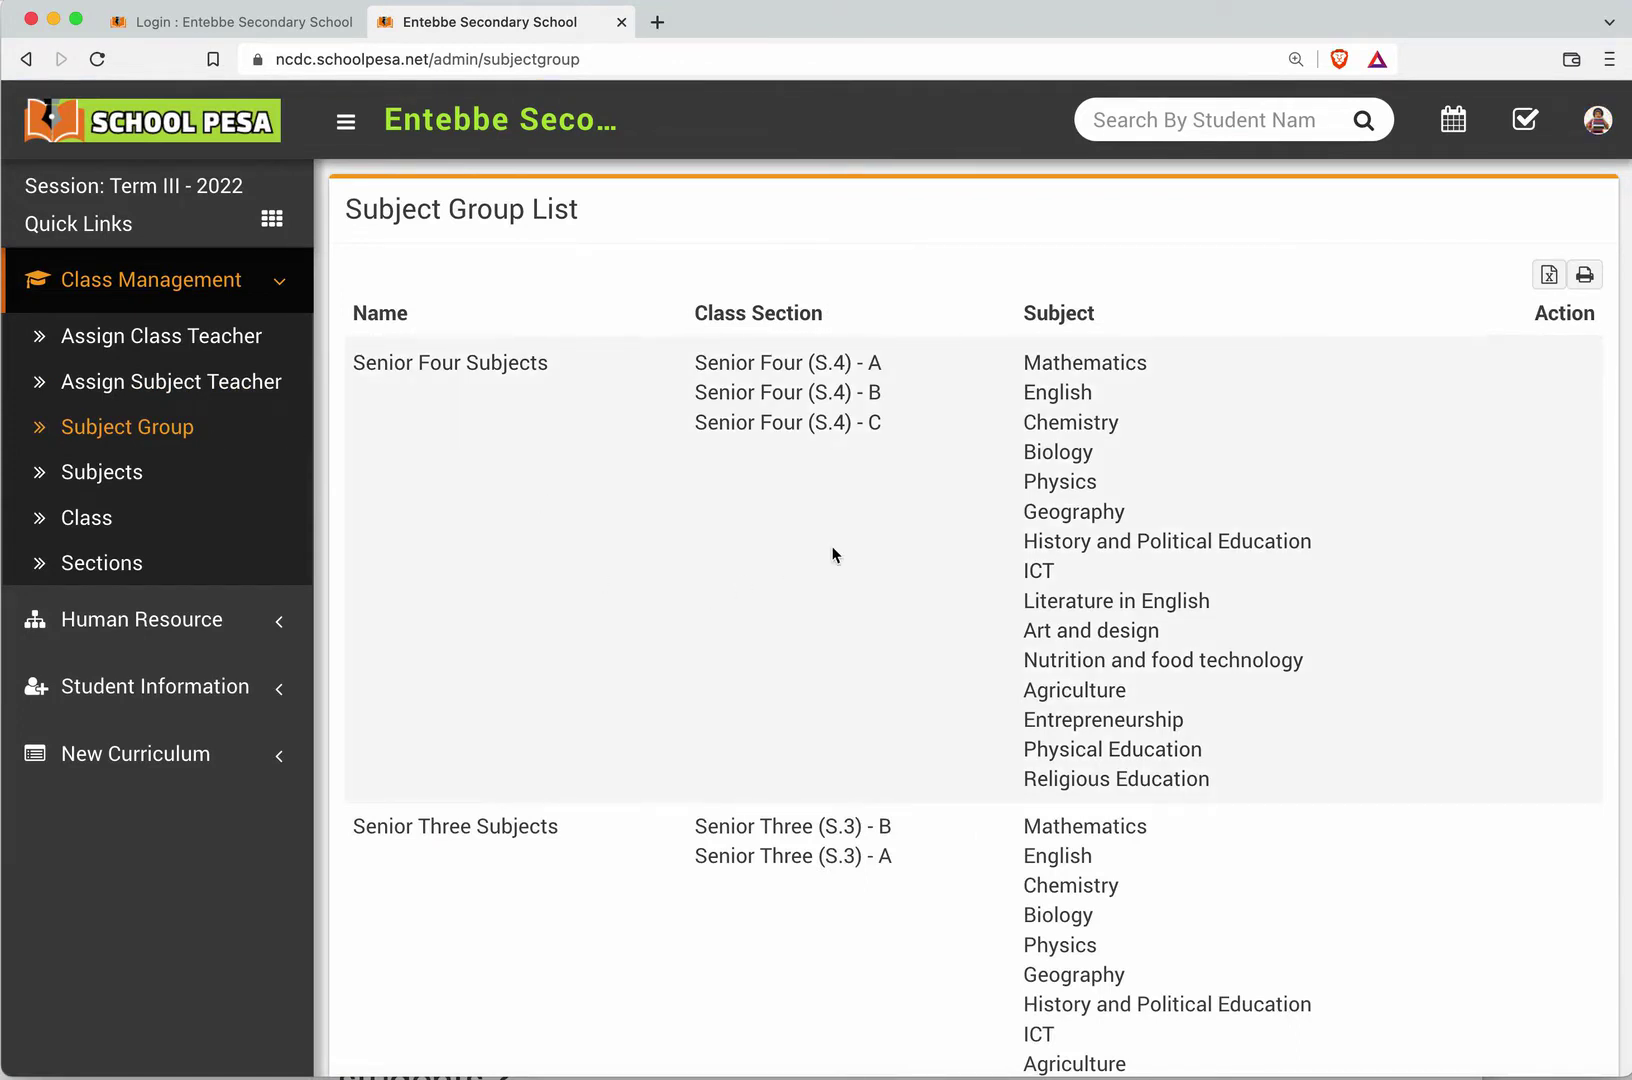
scroll(834, 555, "down", 1)
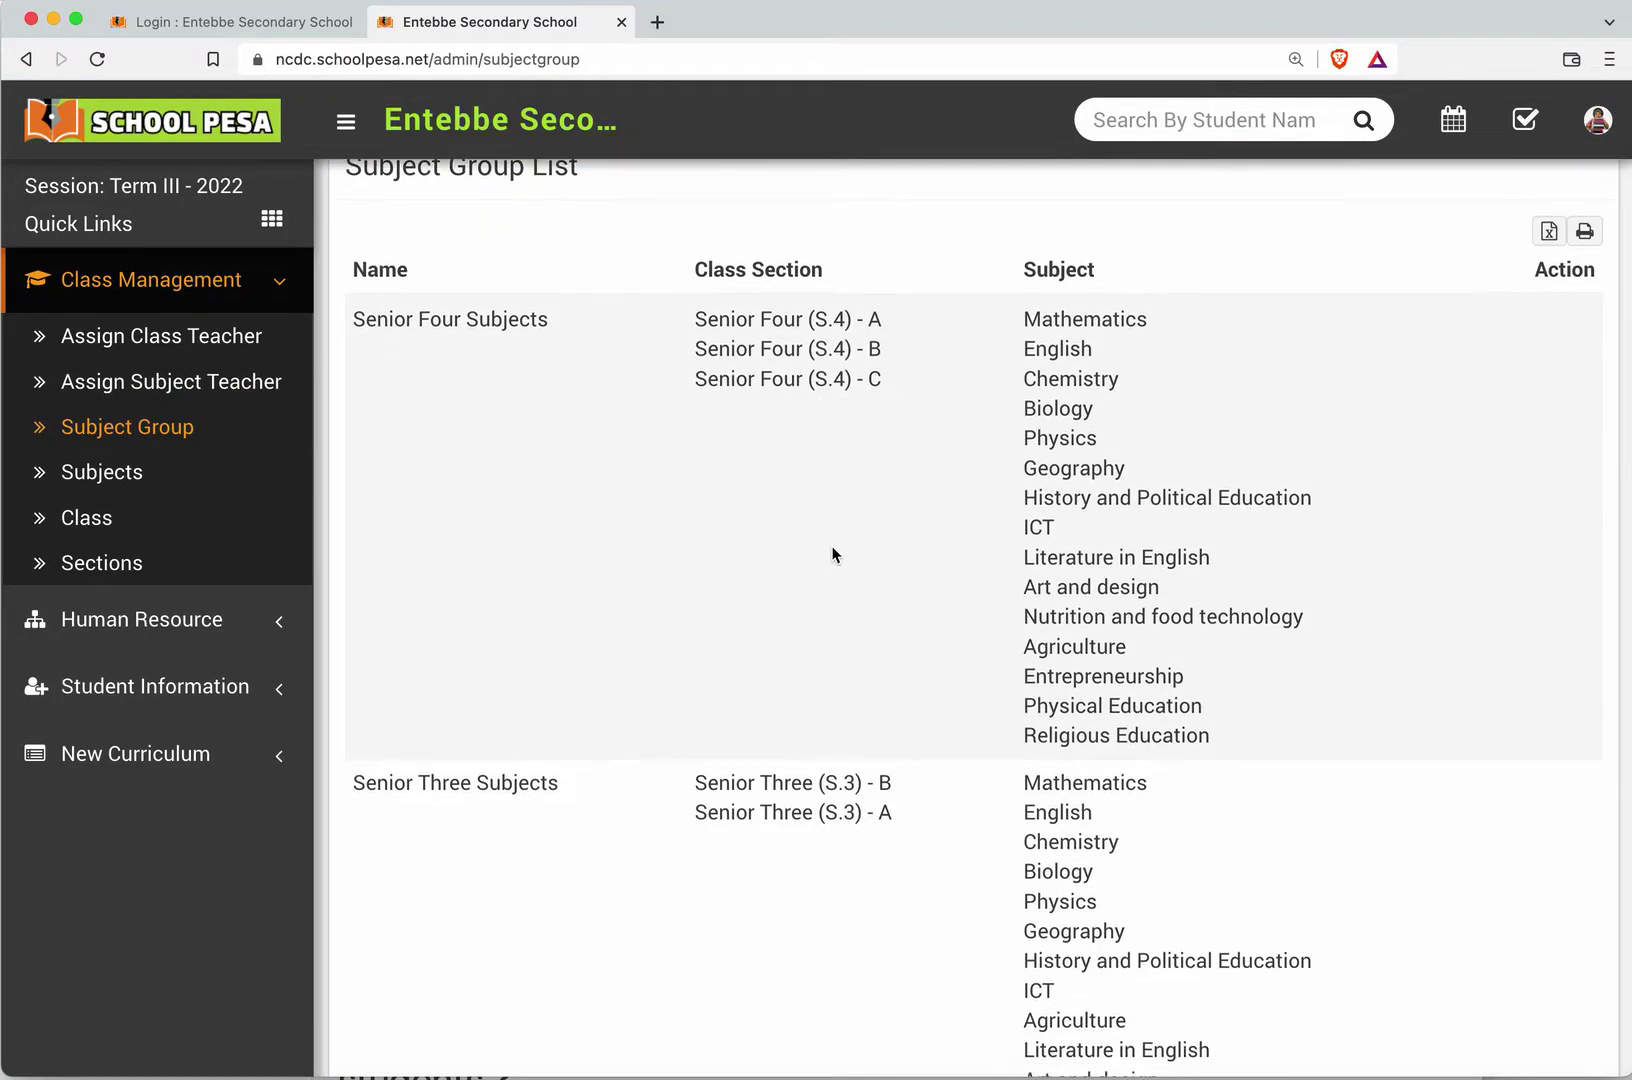
scroll(834, 555, "up", 1)
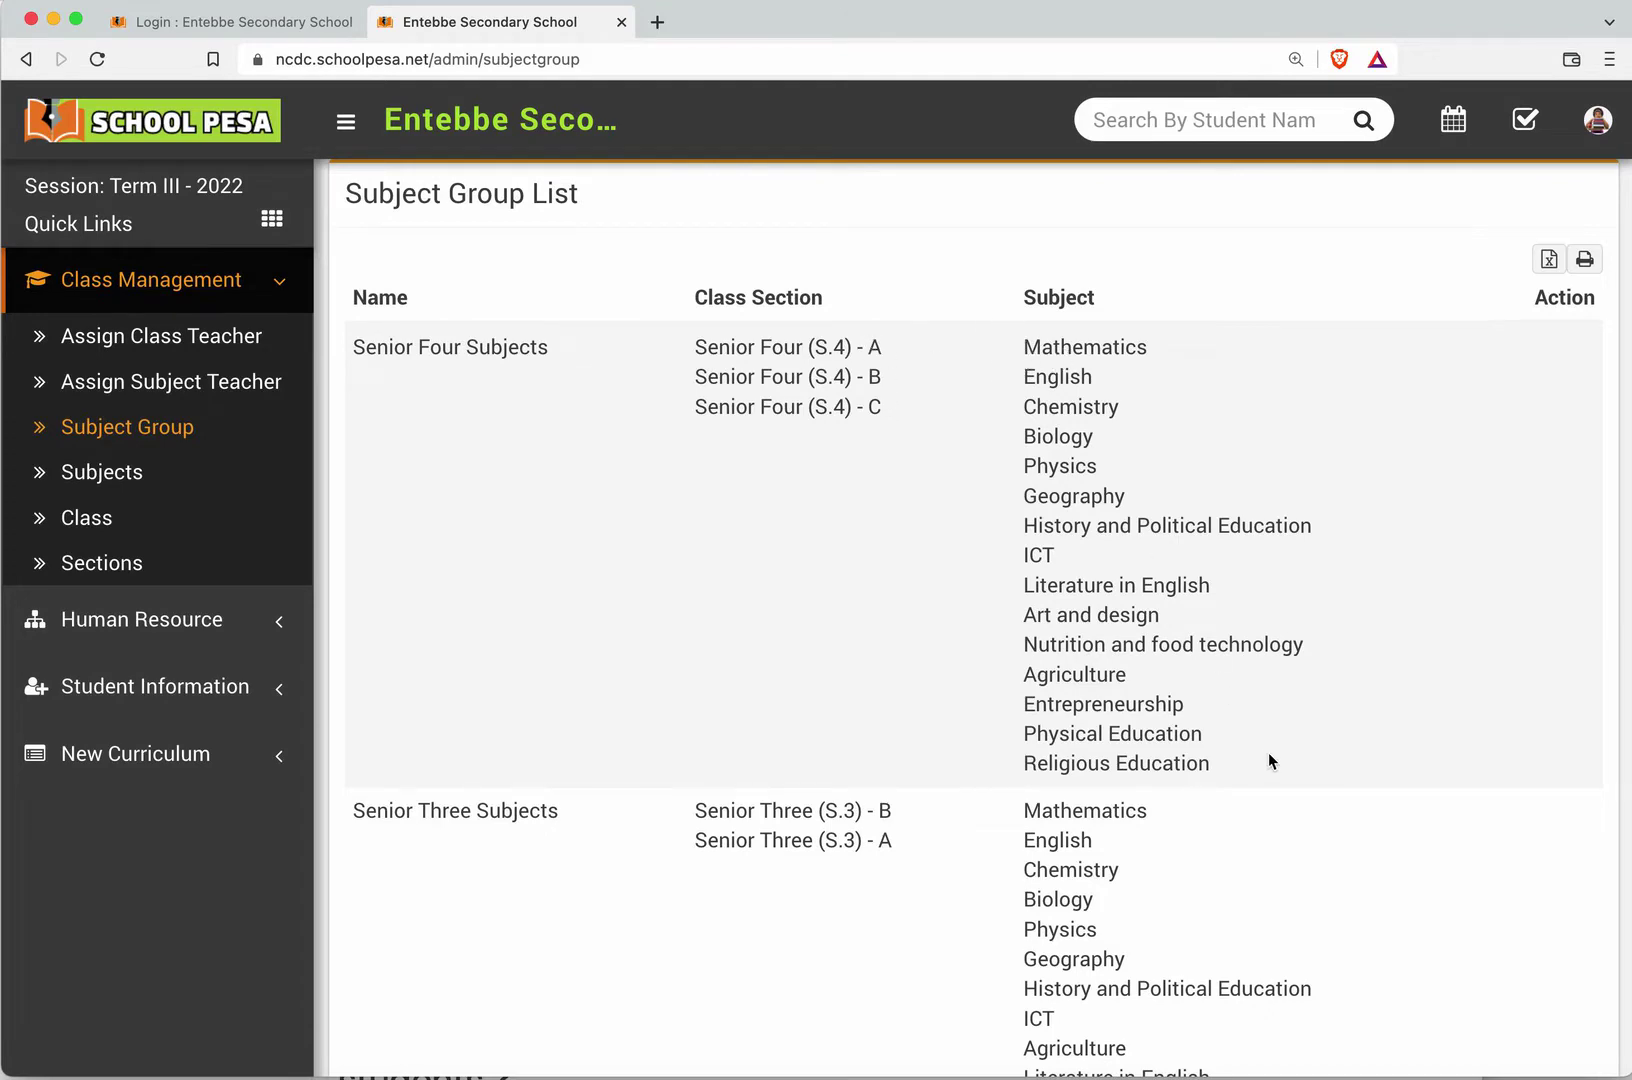
scroll(1269, 762, "down", 5)
scroll(1269, 760, "down", 8)
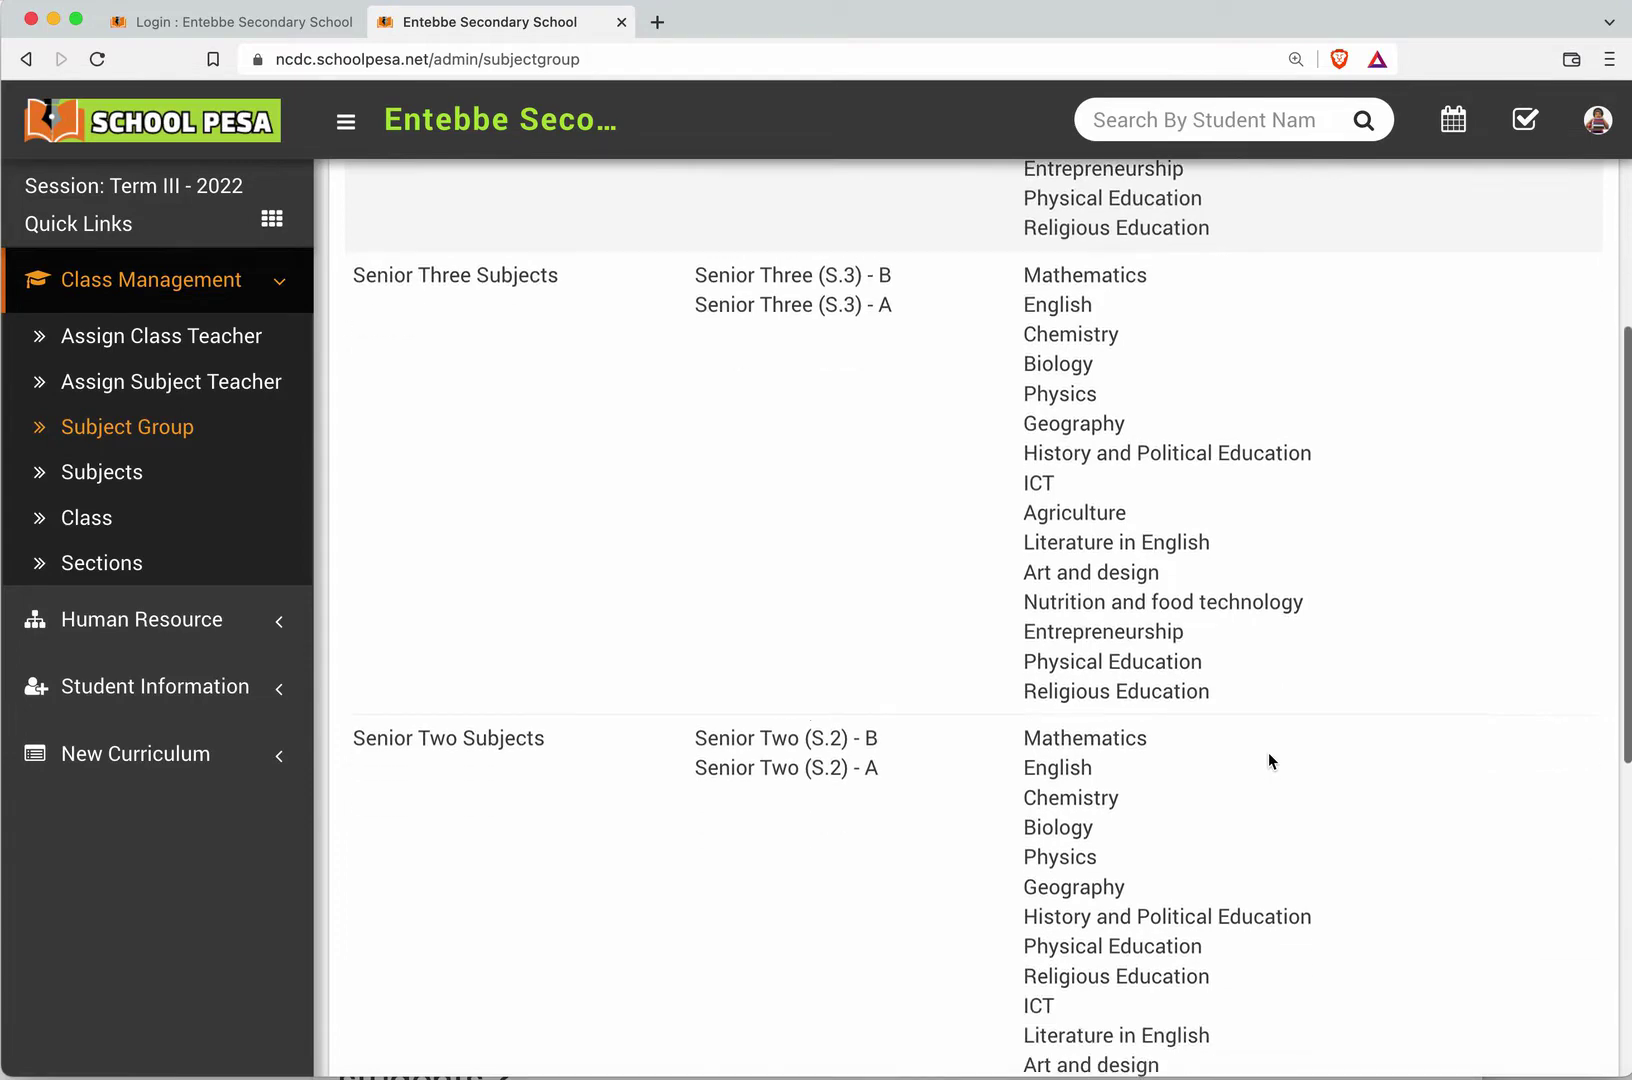
scroll(1269, 760, "up", 20)
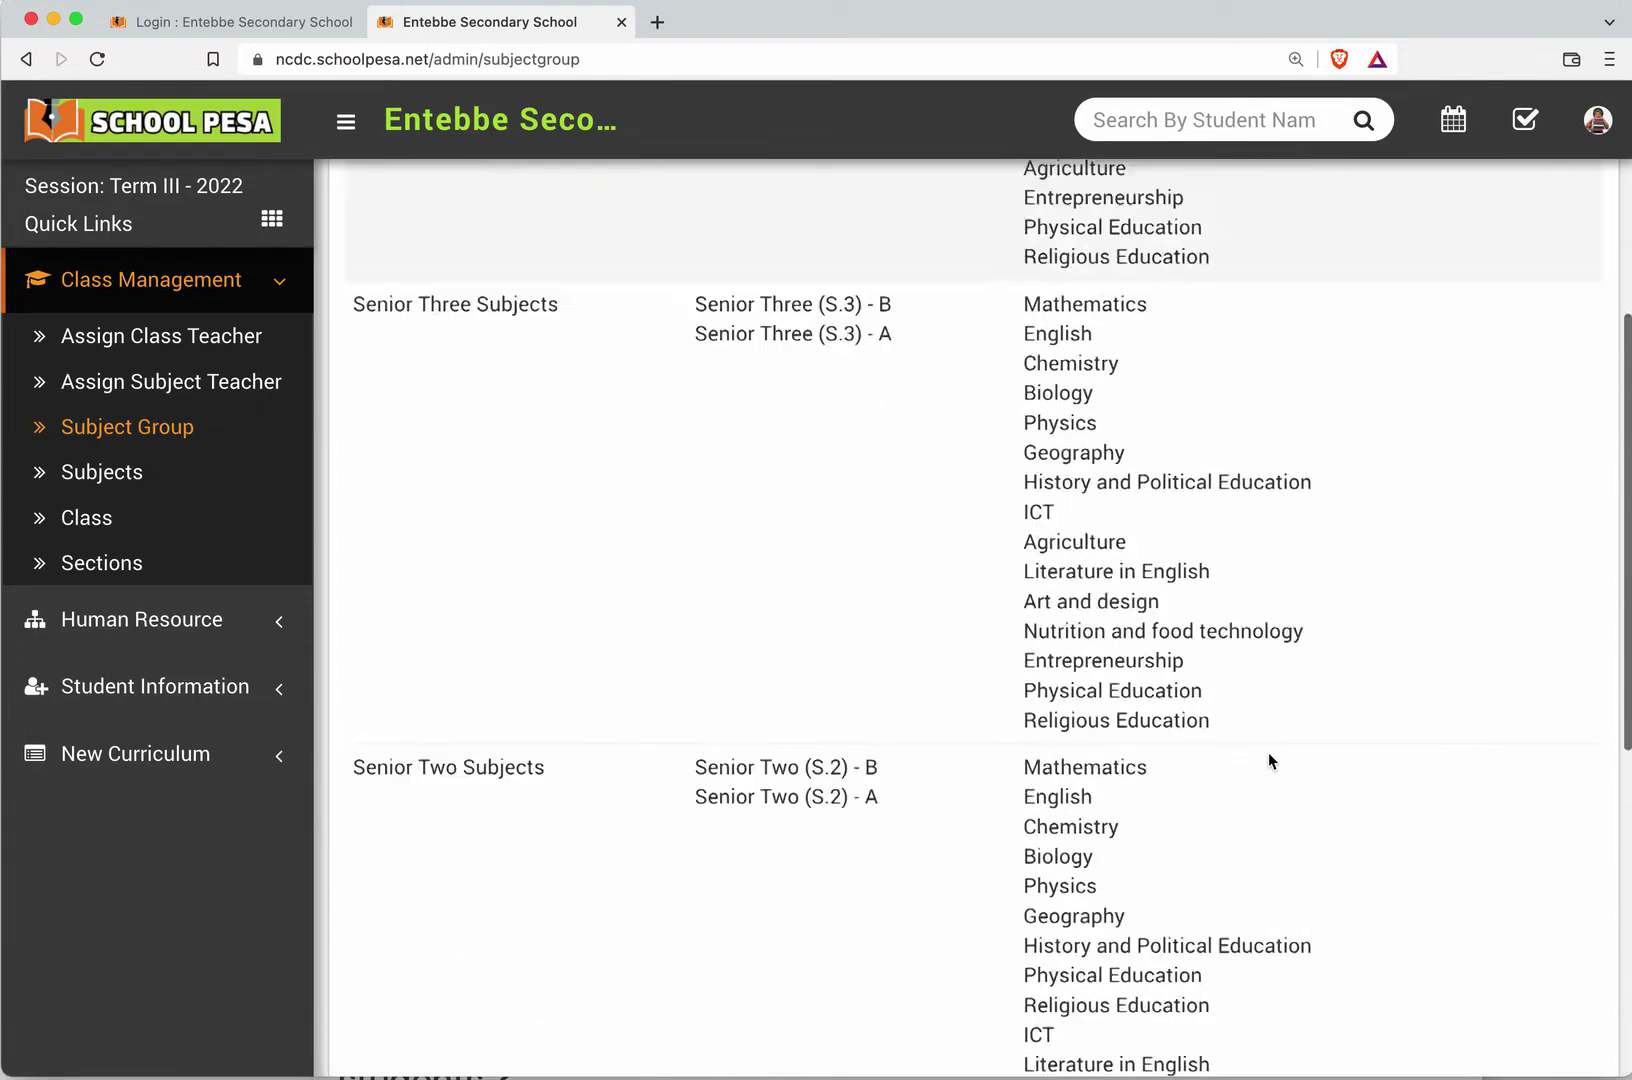
Step: Review the full list of subjects and their types under Class Management
left_click(80, 476)
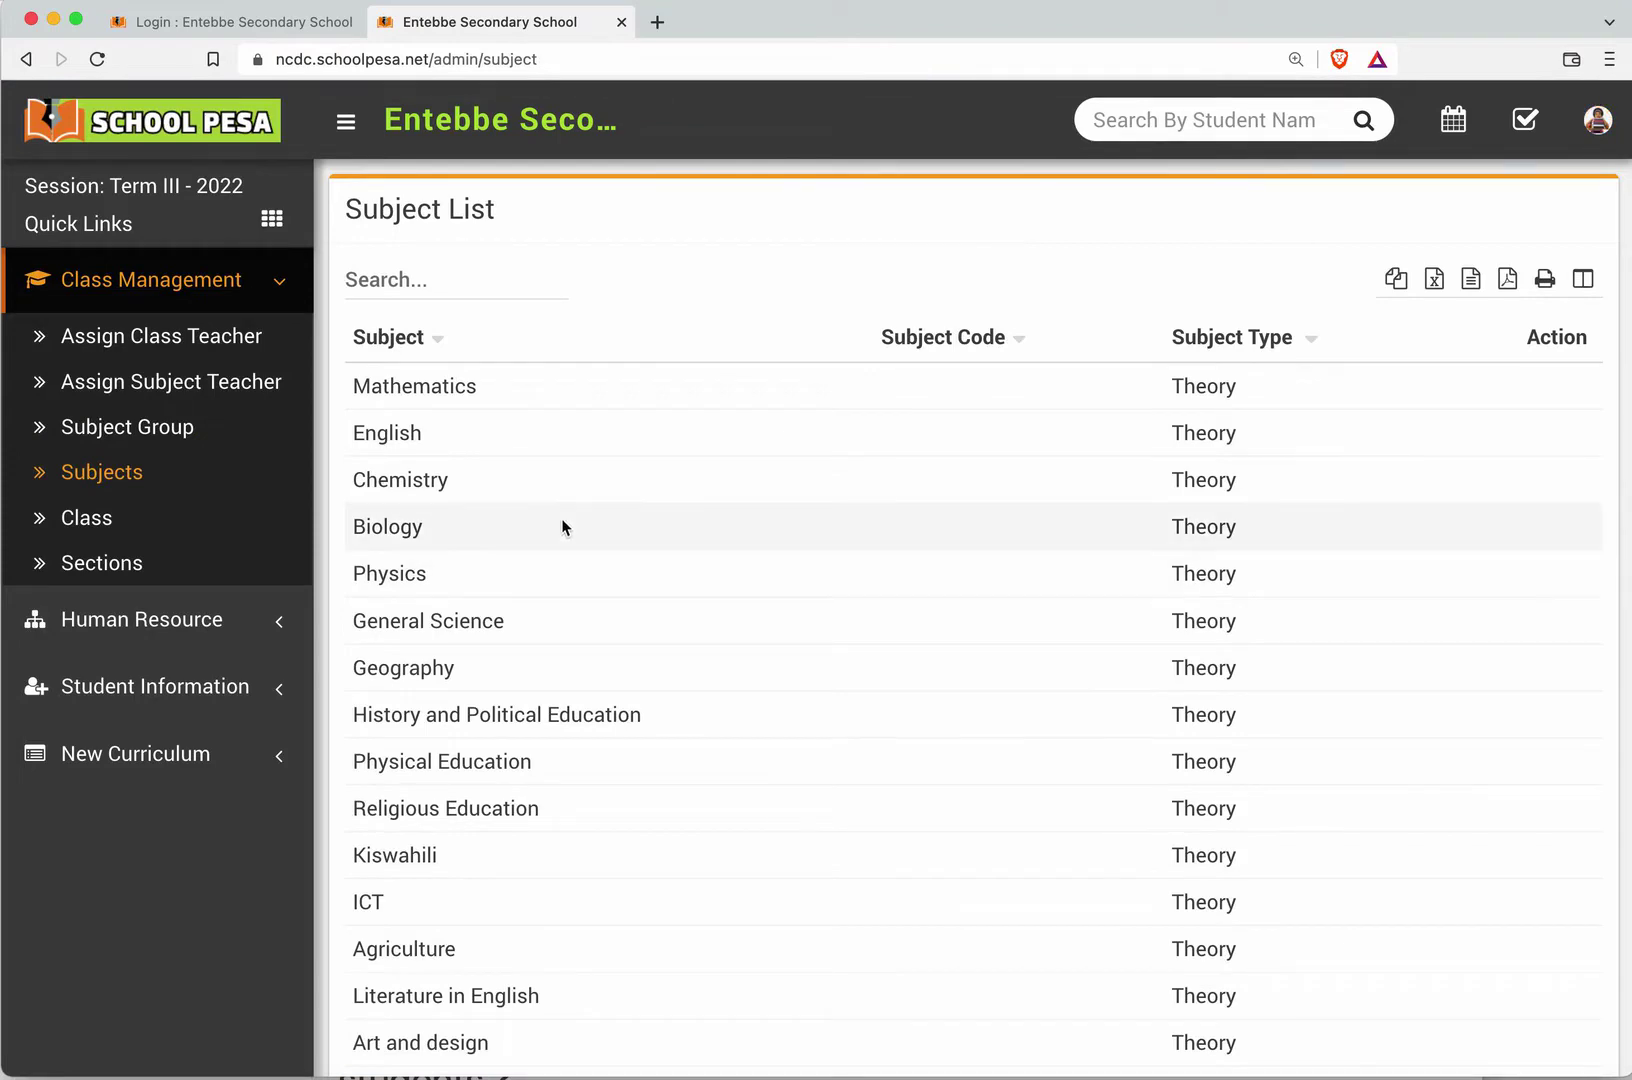
scroll(571, 507, "down", 2)
scroll(571, 507, "down", 2)
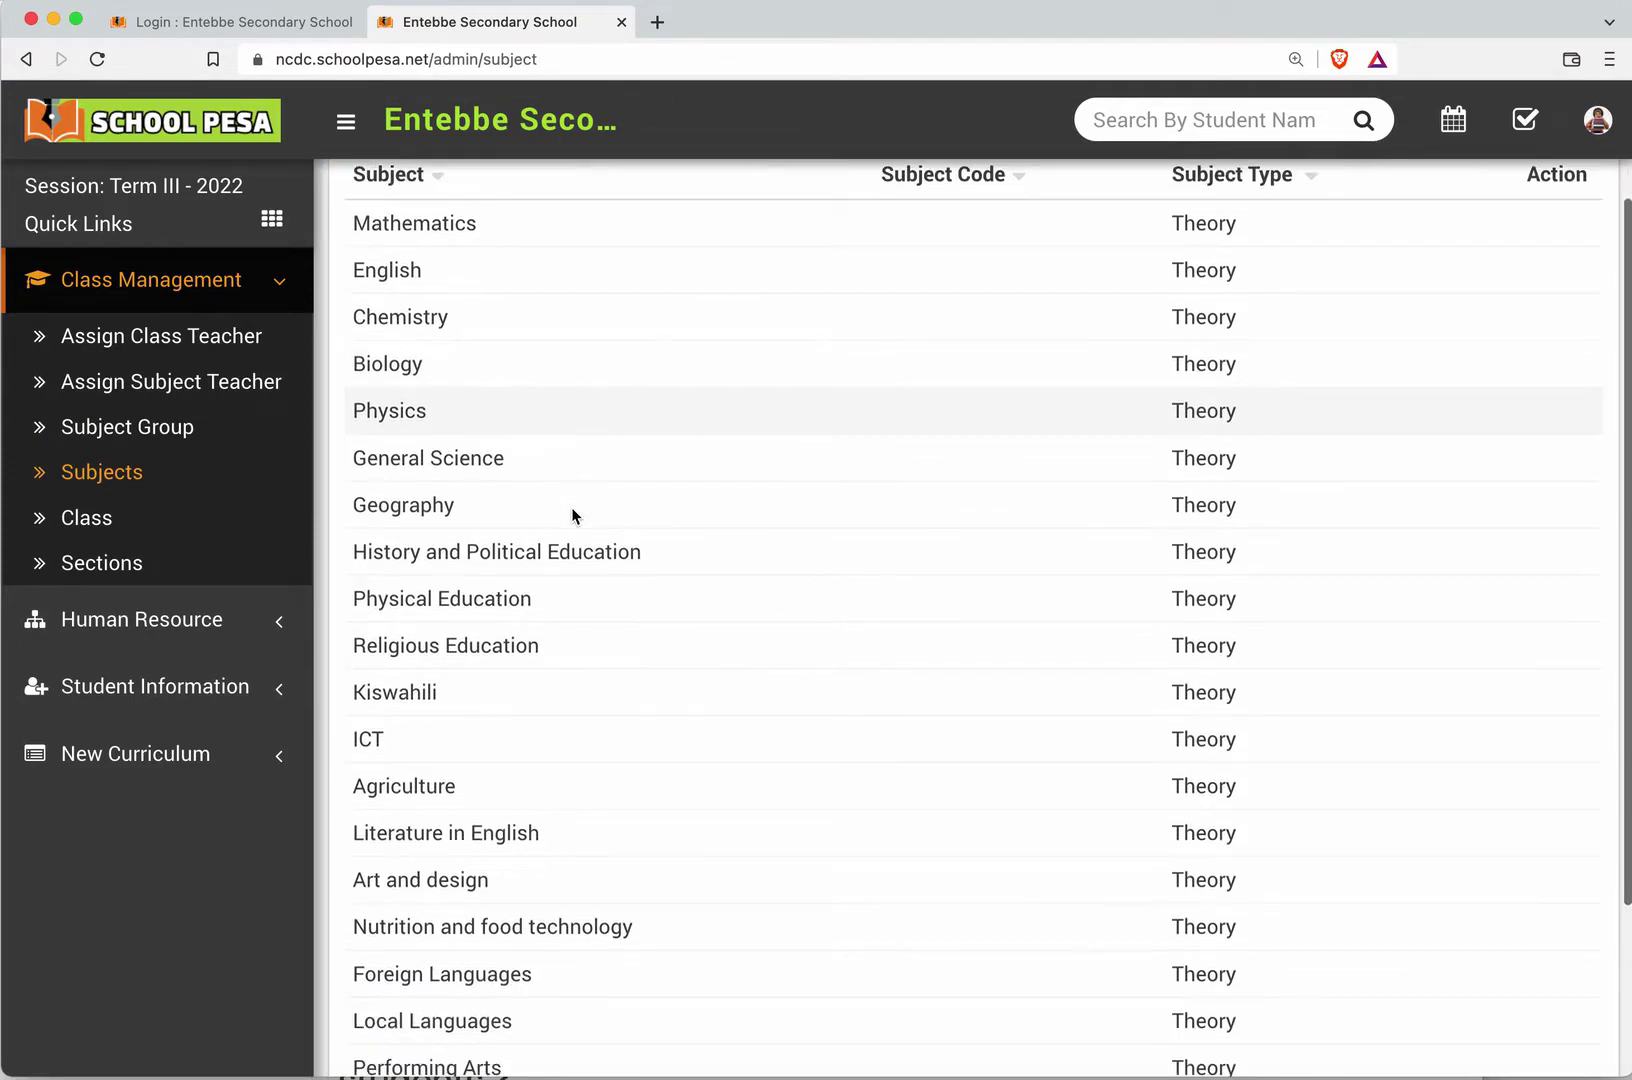
scroll(571, 507, "up", 3)
scroll(571, 507, "down", 5)
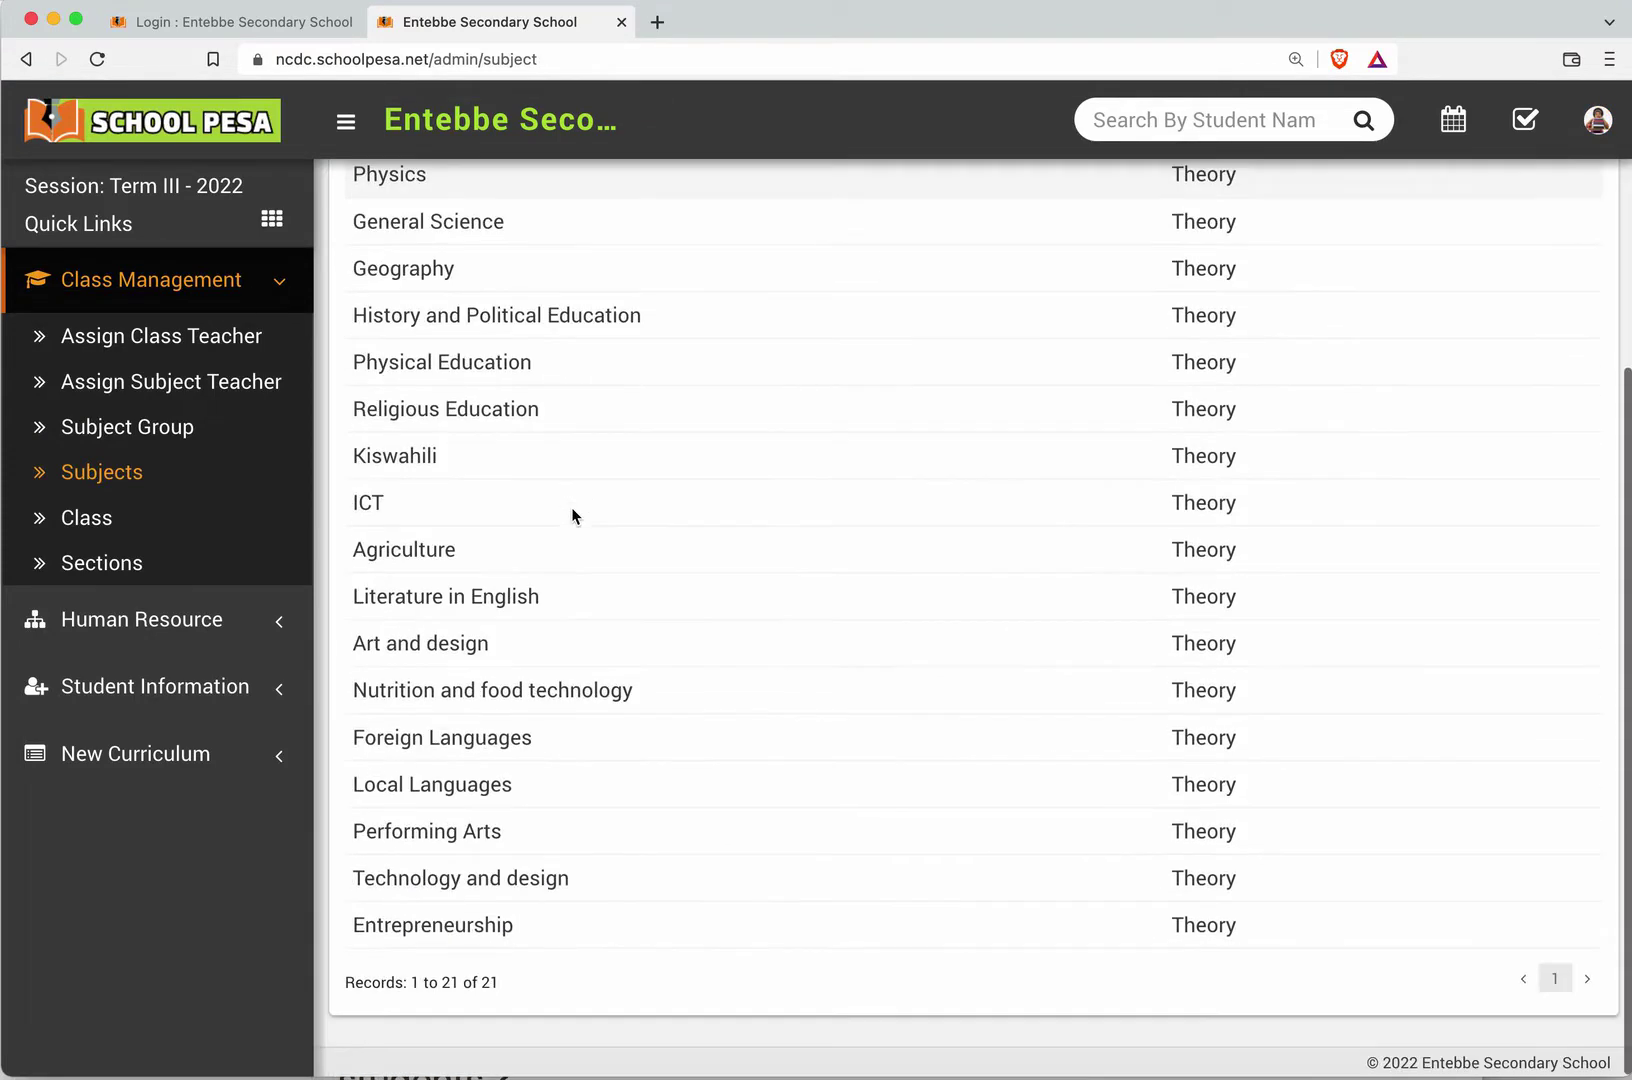
scroll(571, 507, "up", 5)
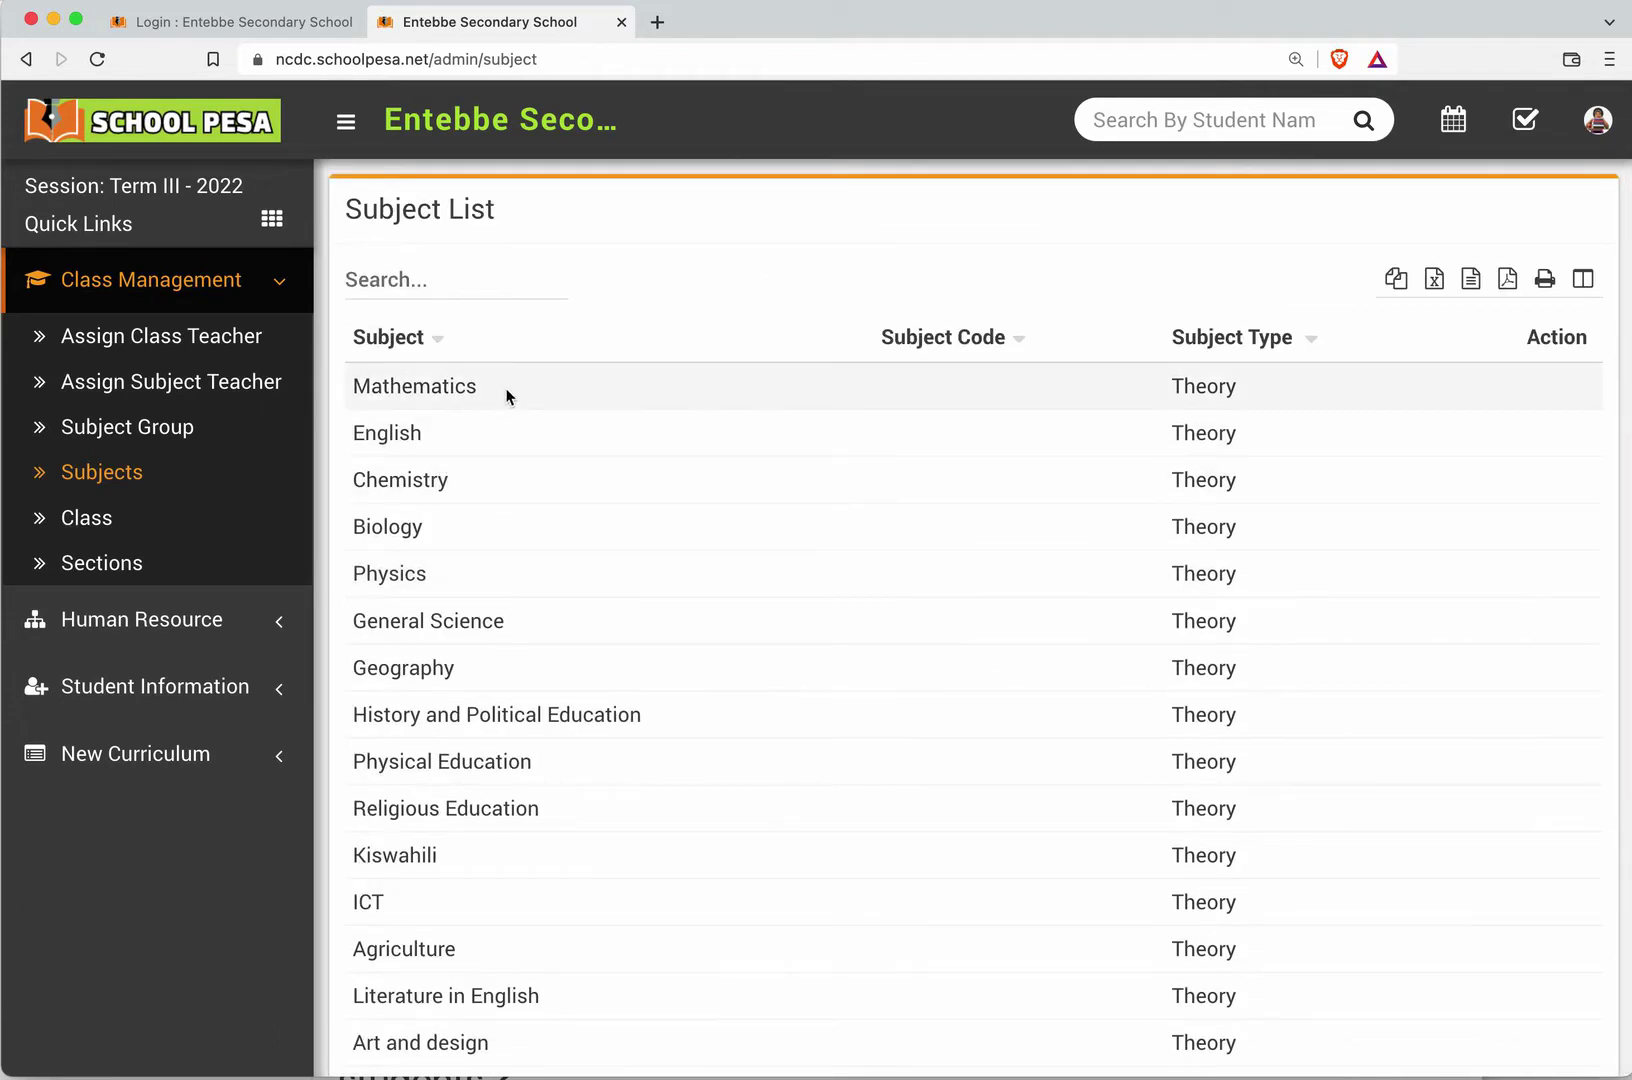
scroll(570, 480, "down", 2)
scroll(571, 481, "down", 3)
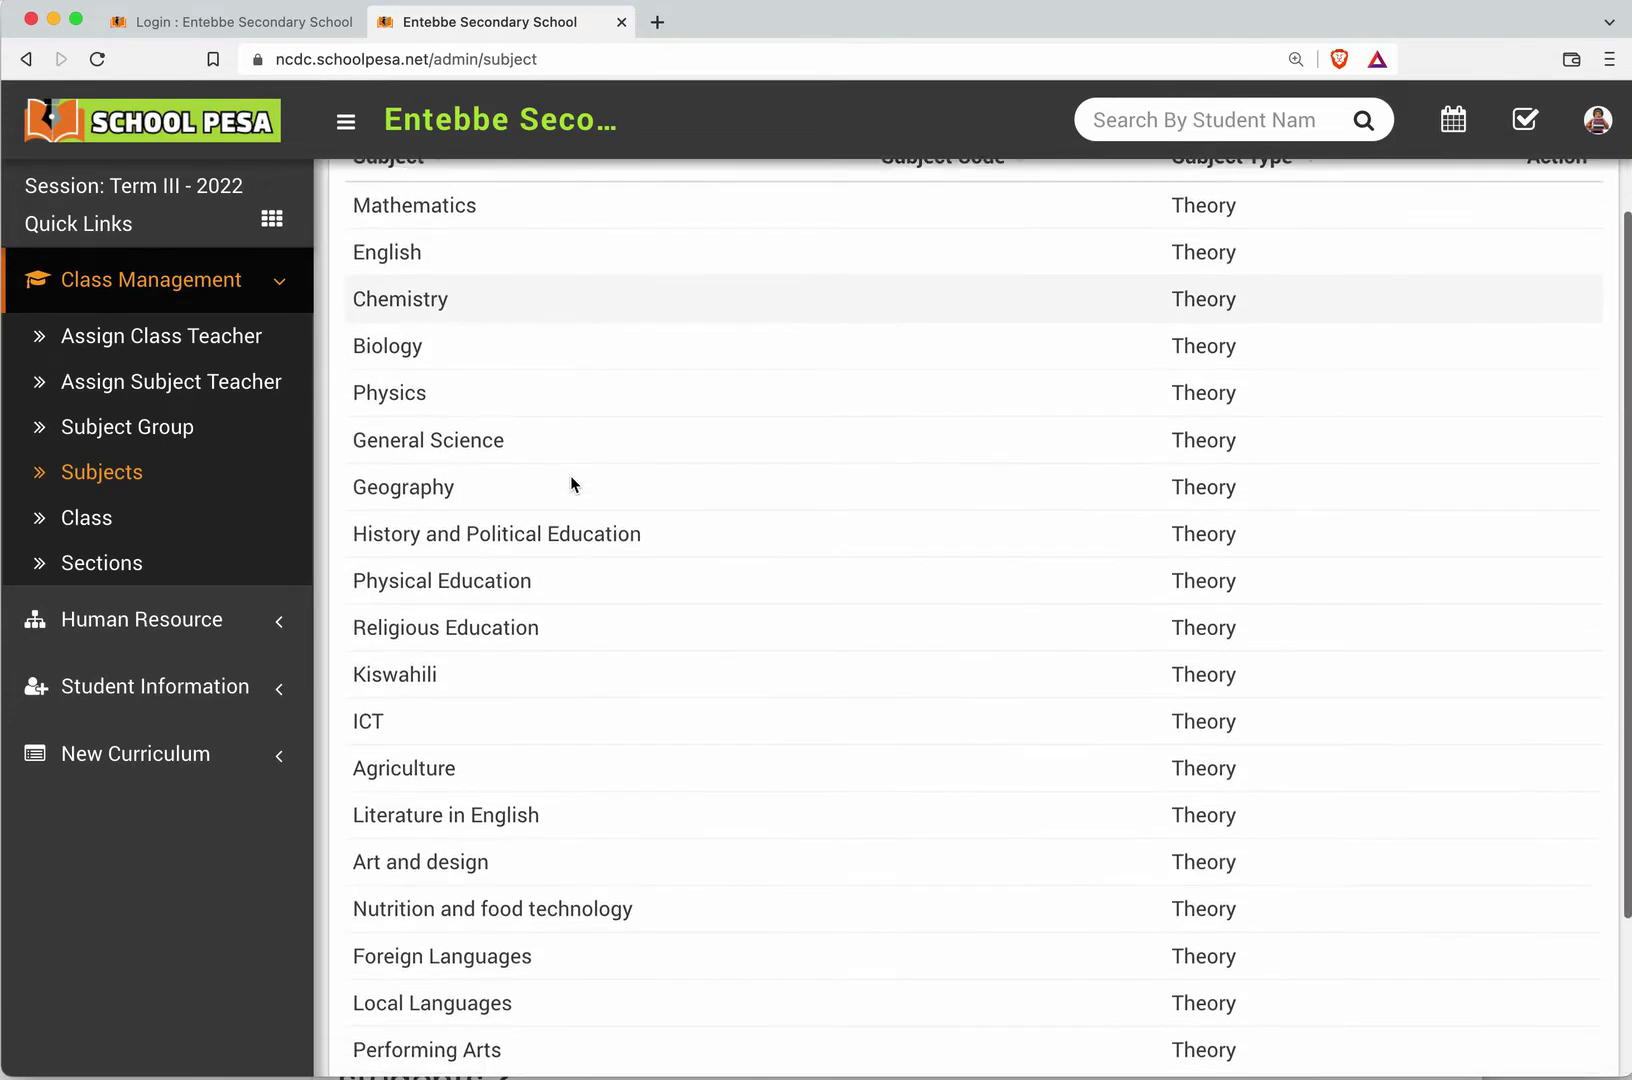
scroll(571, 481, "up", 5)
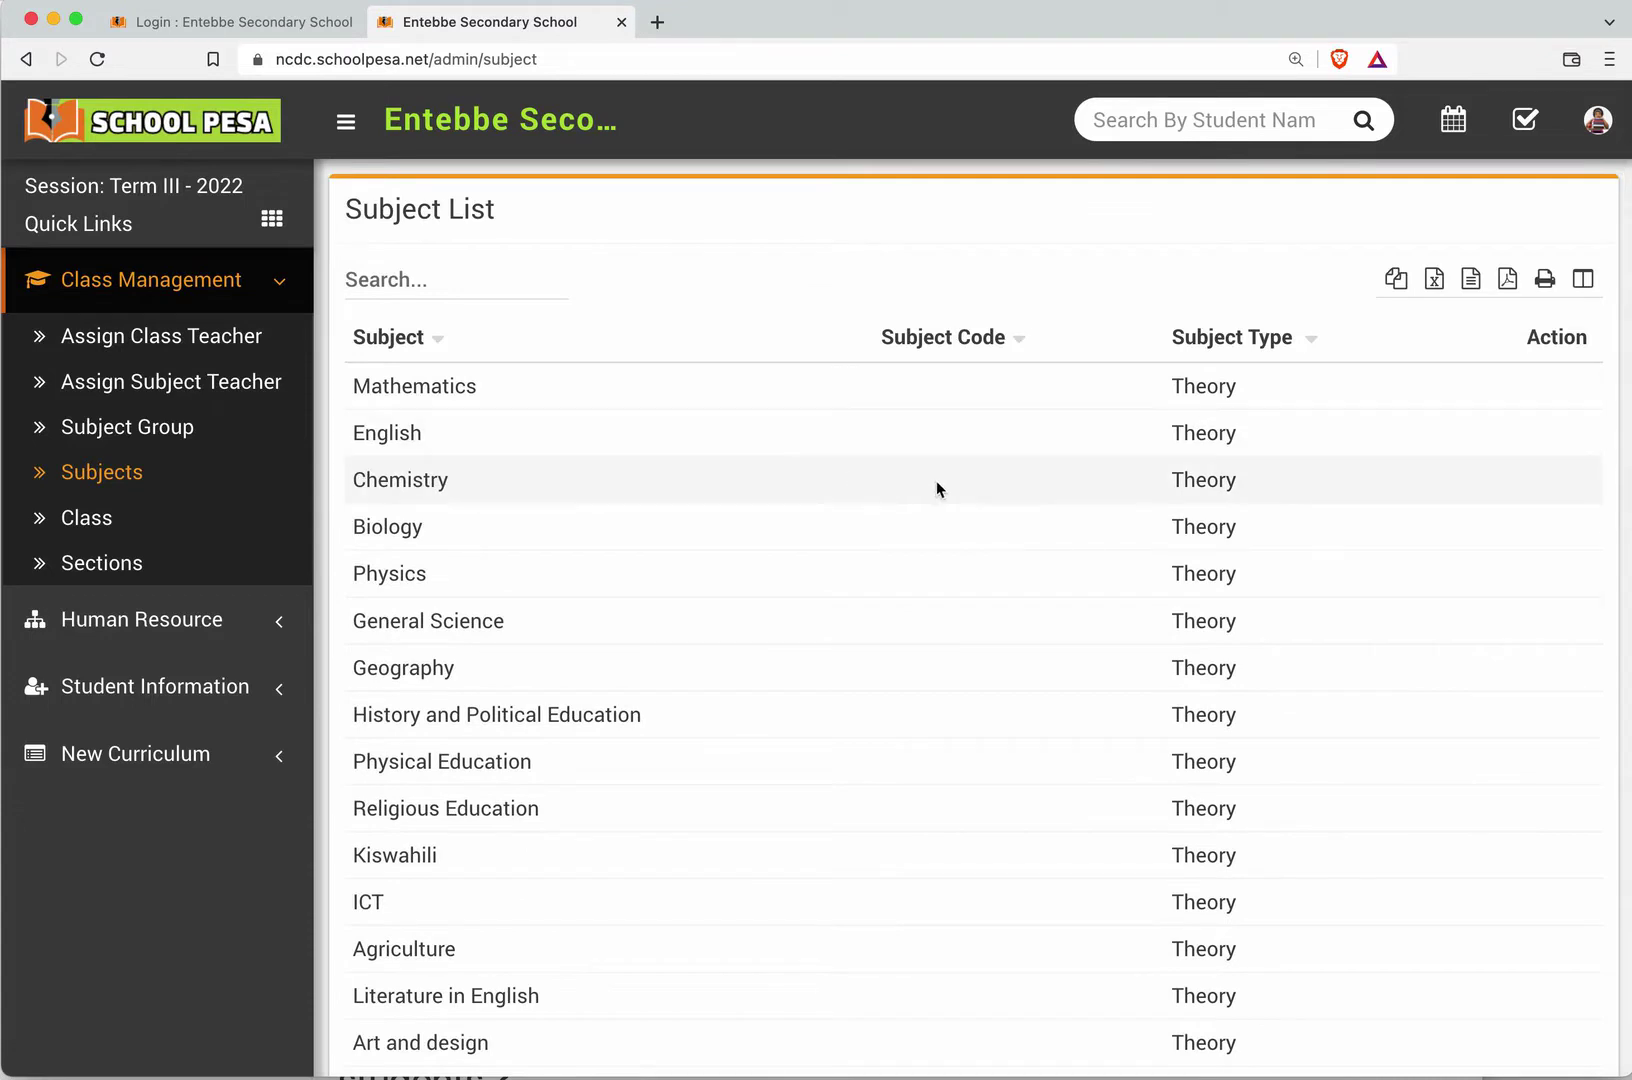
Step: View the list of classes and the list of sections
left_click(128, 530)
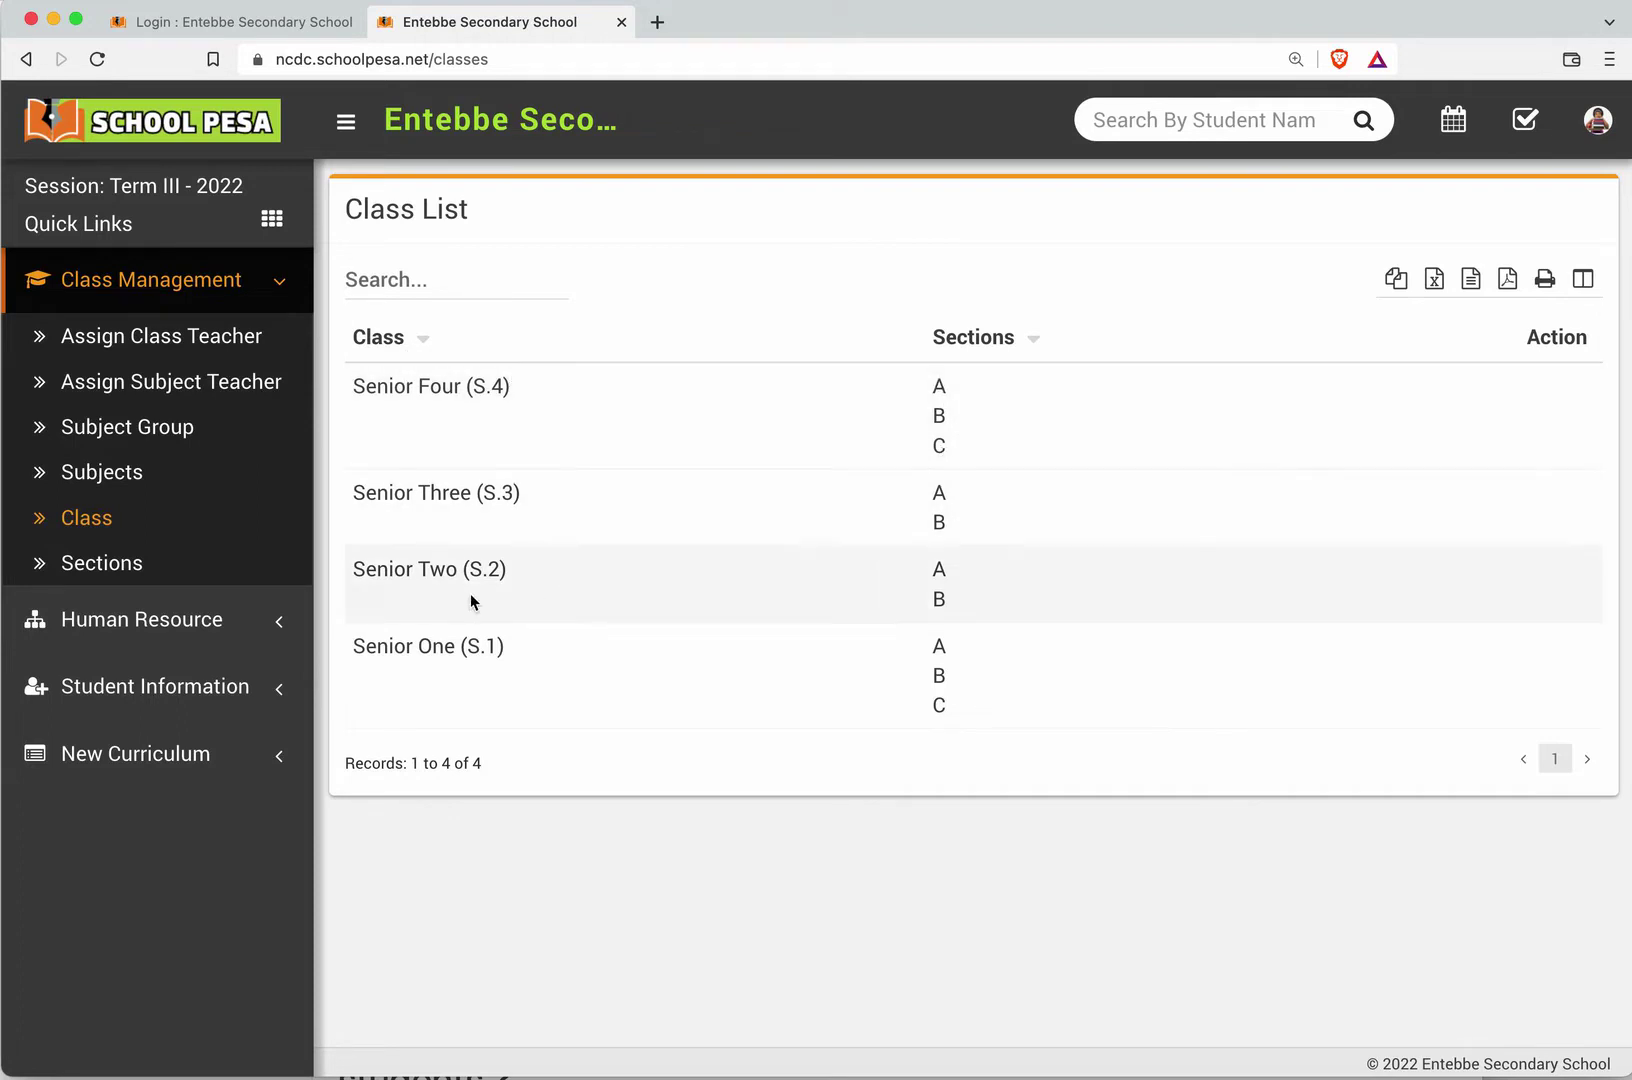
left_click(128, 563)
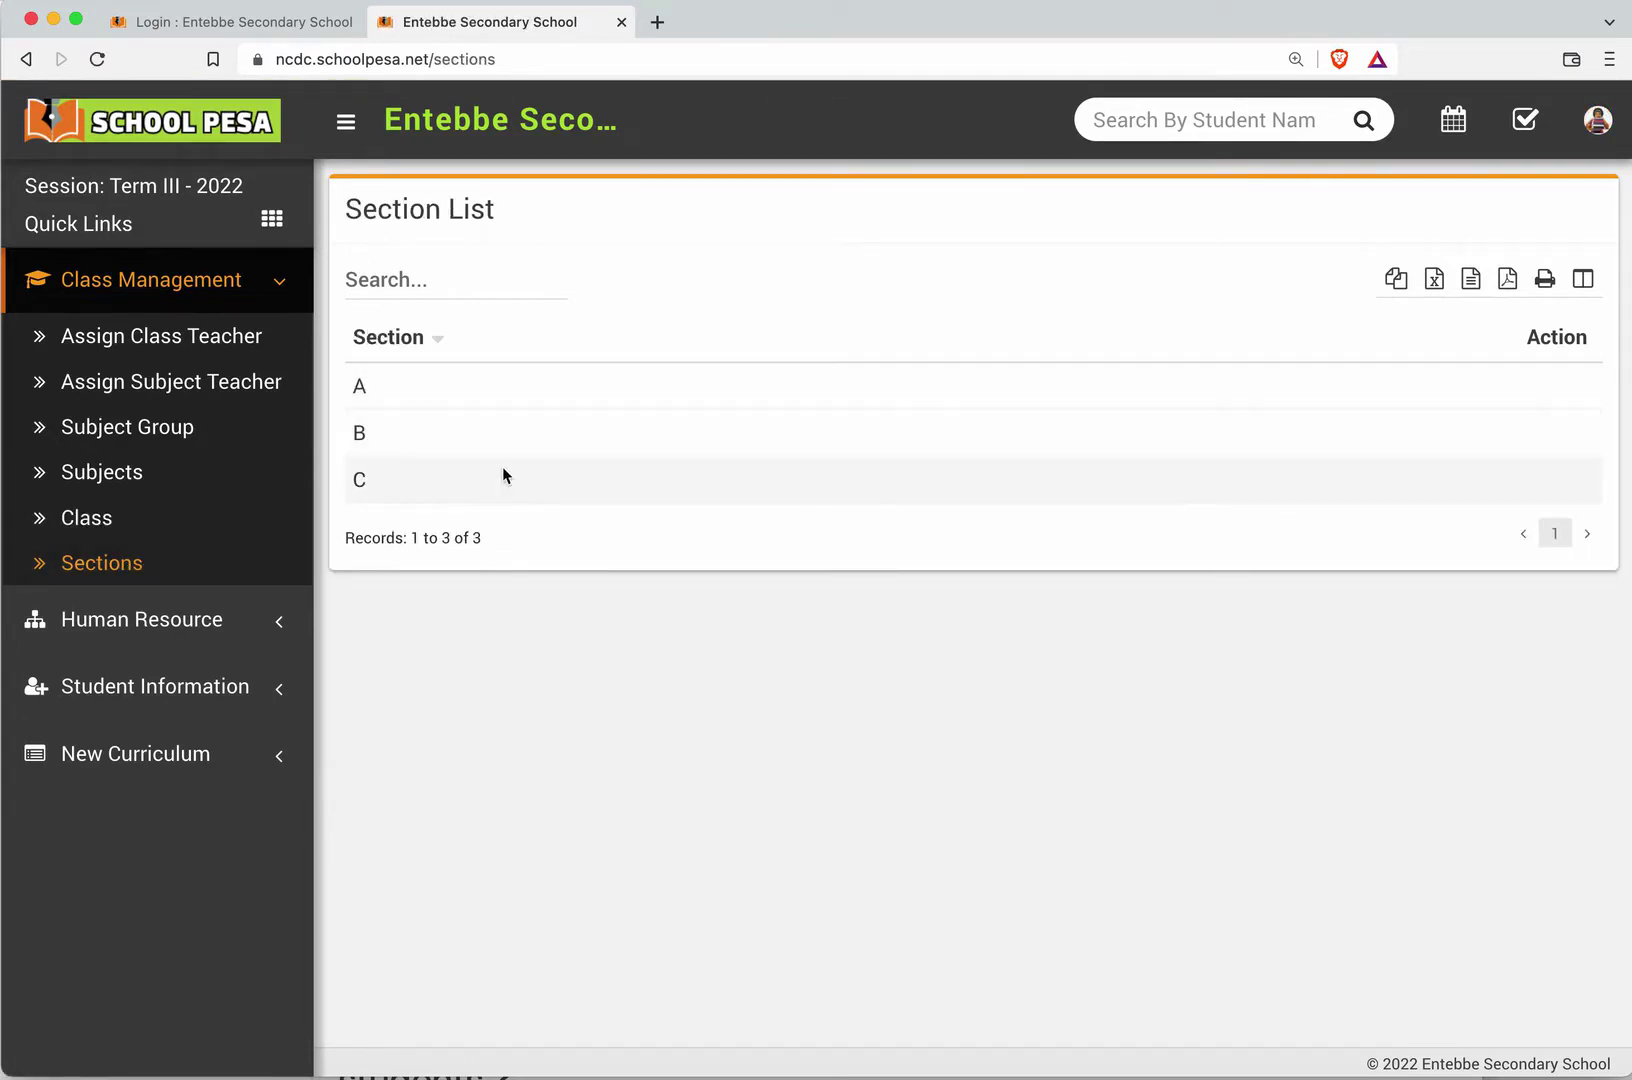
Step: Open the Human Resource staff directory, view the staff as a list, and return to the card view
left_click(273, 628)
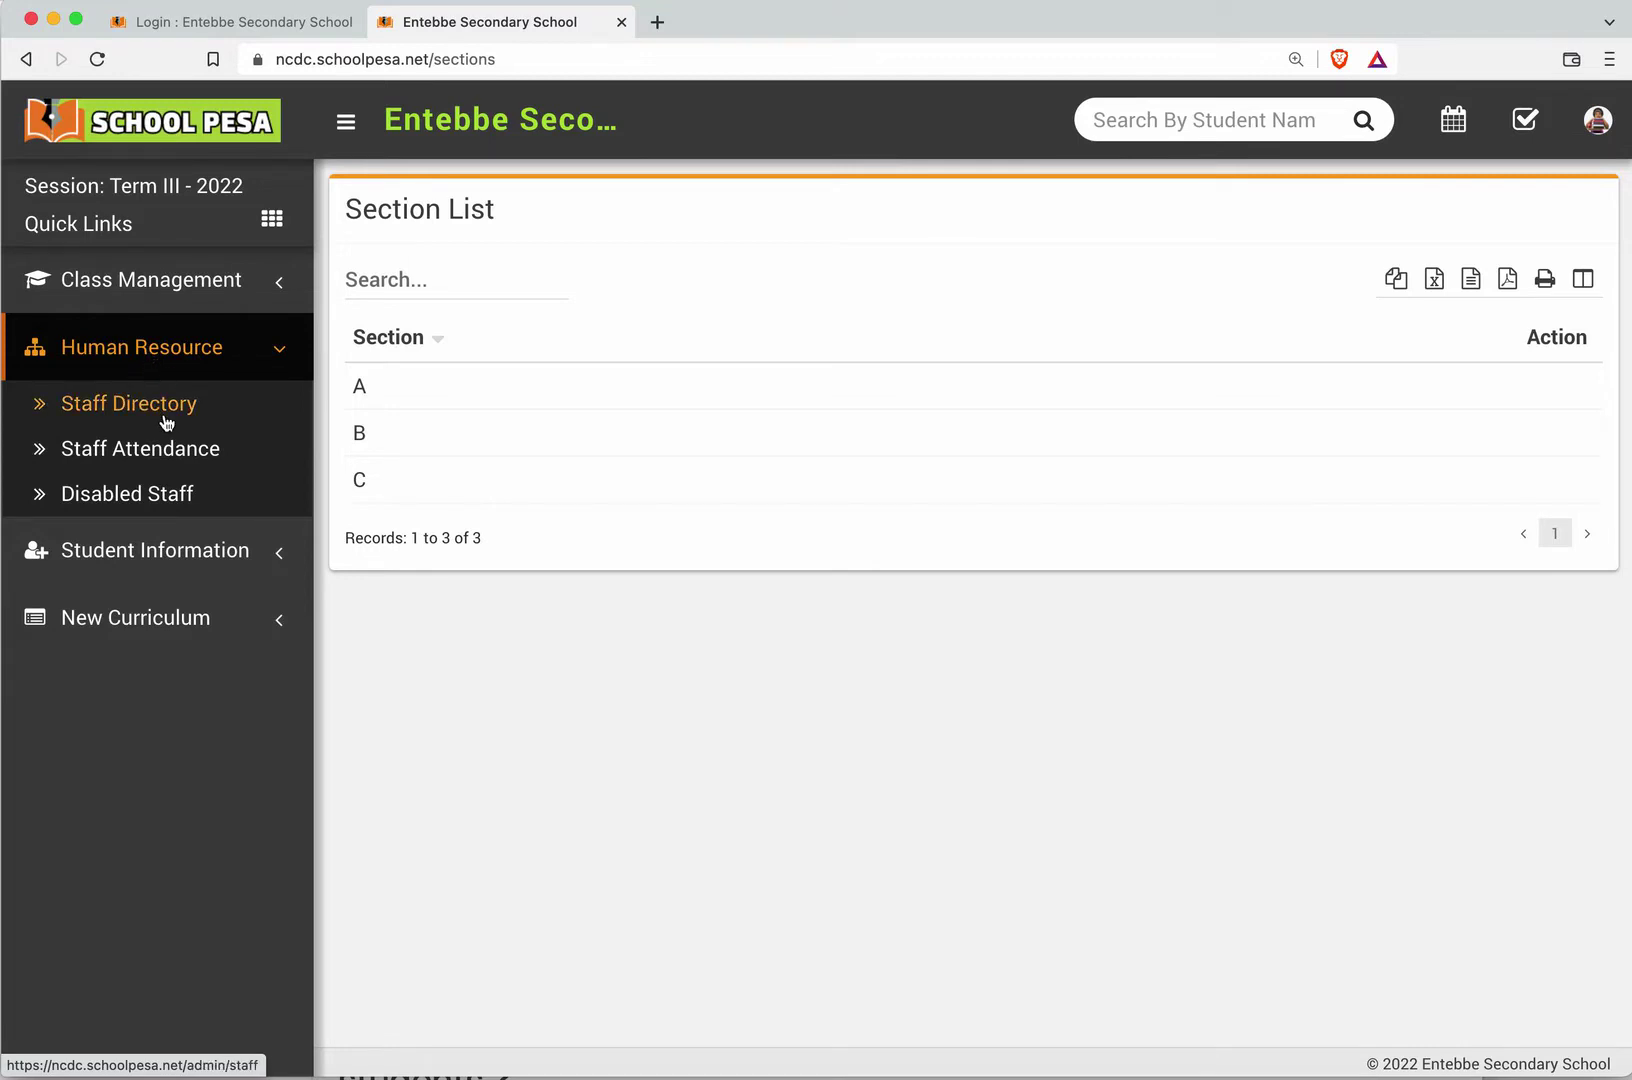
left_click(169, 411)
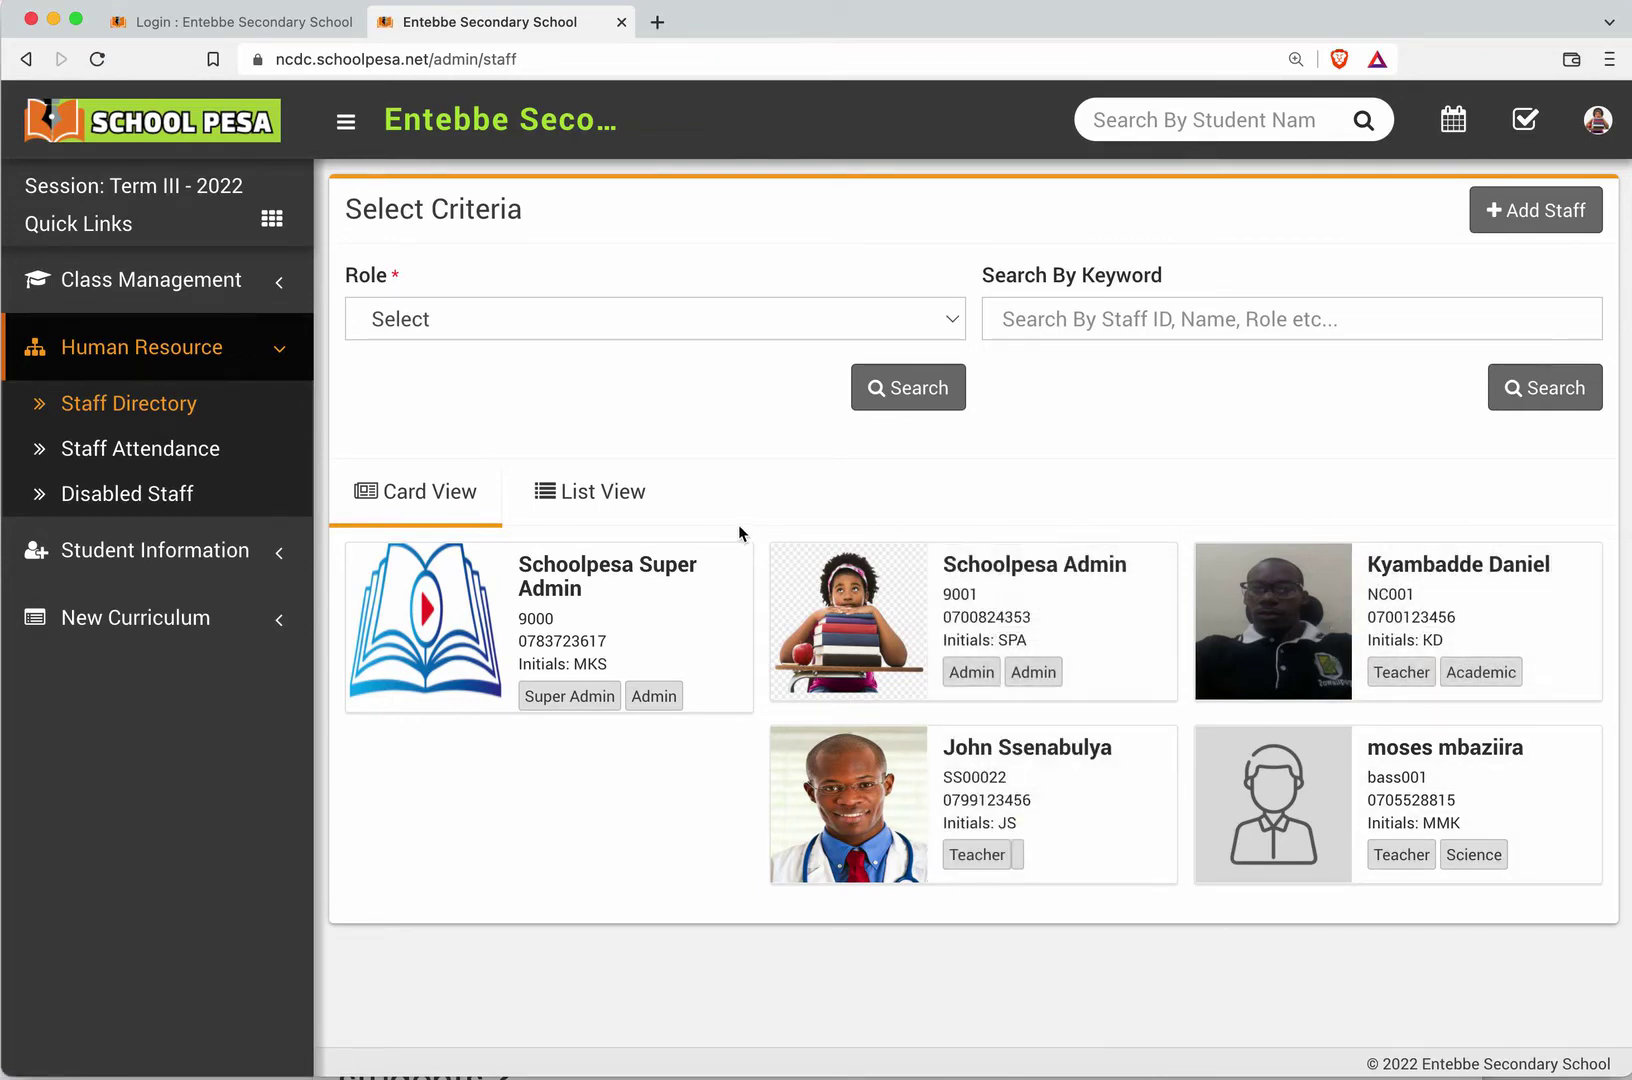
left_click(605, 492)
scroll(949, 829, "down", 2)
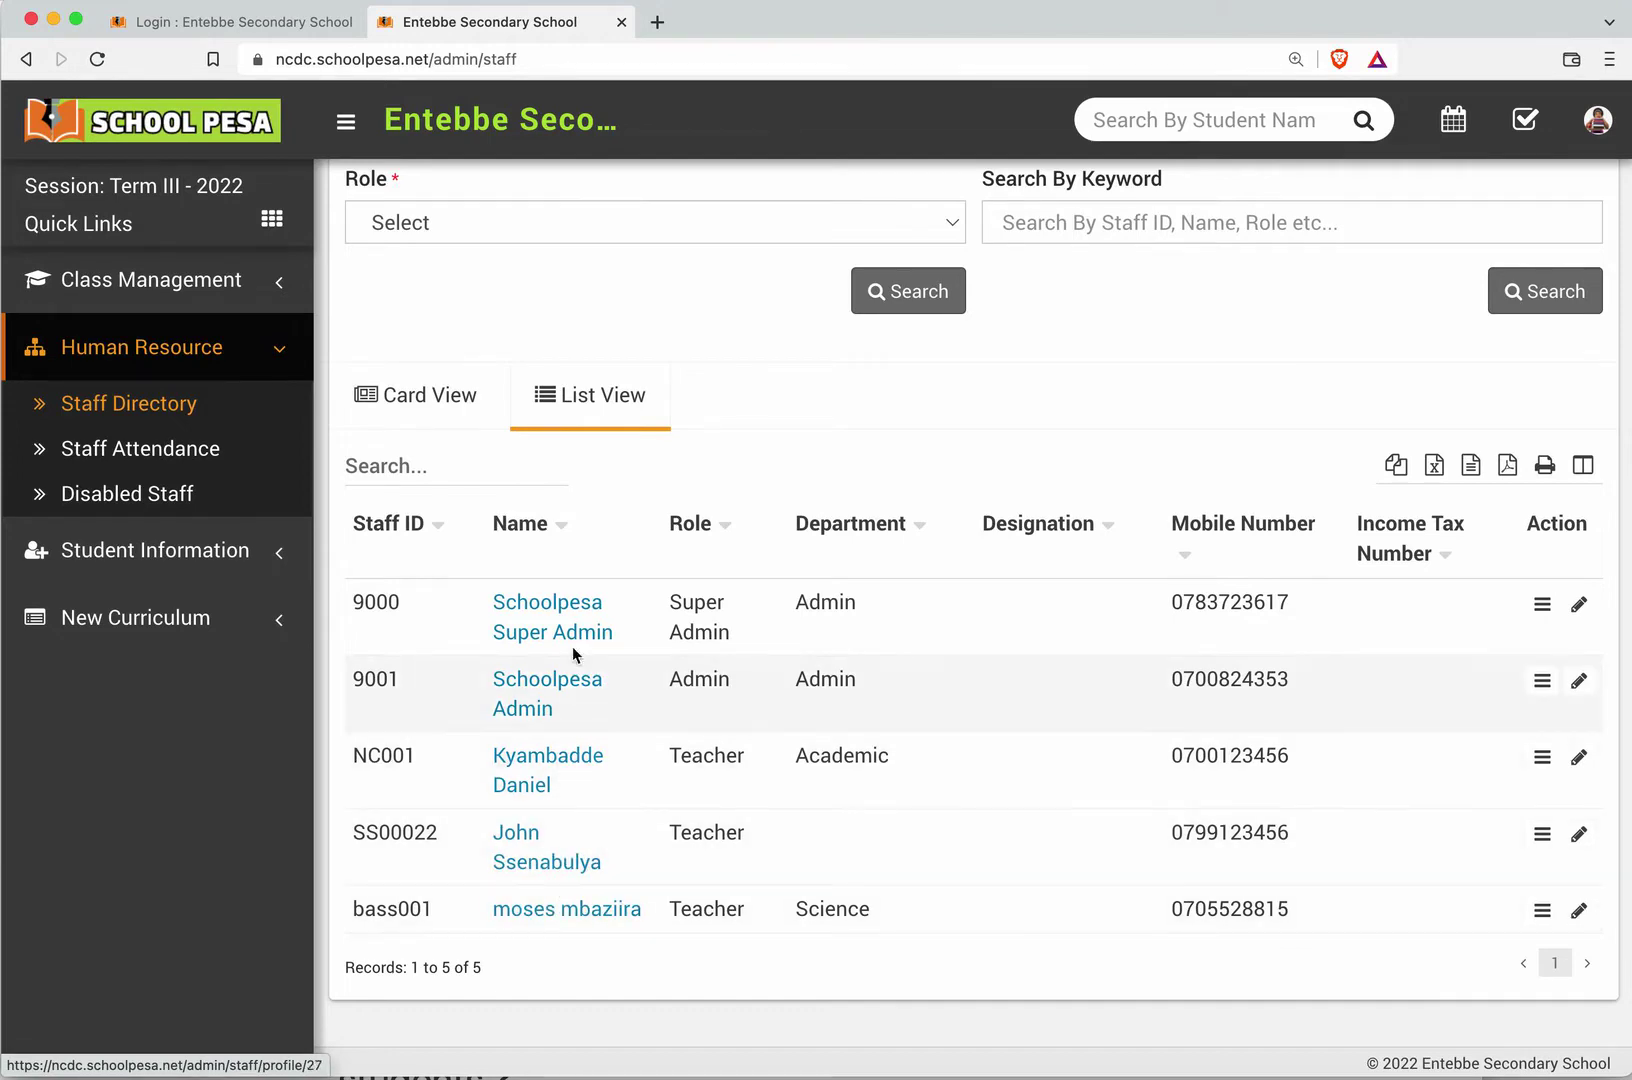
scroll(566, 650, "up", 1)
left_click(429, 448)
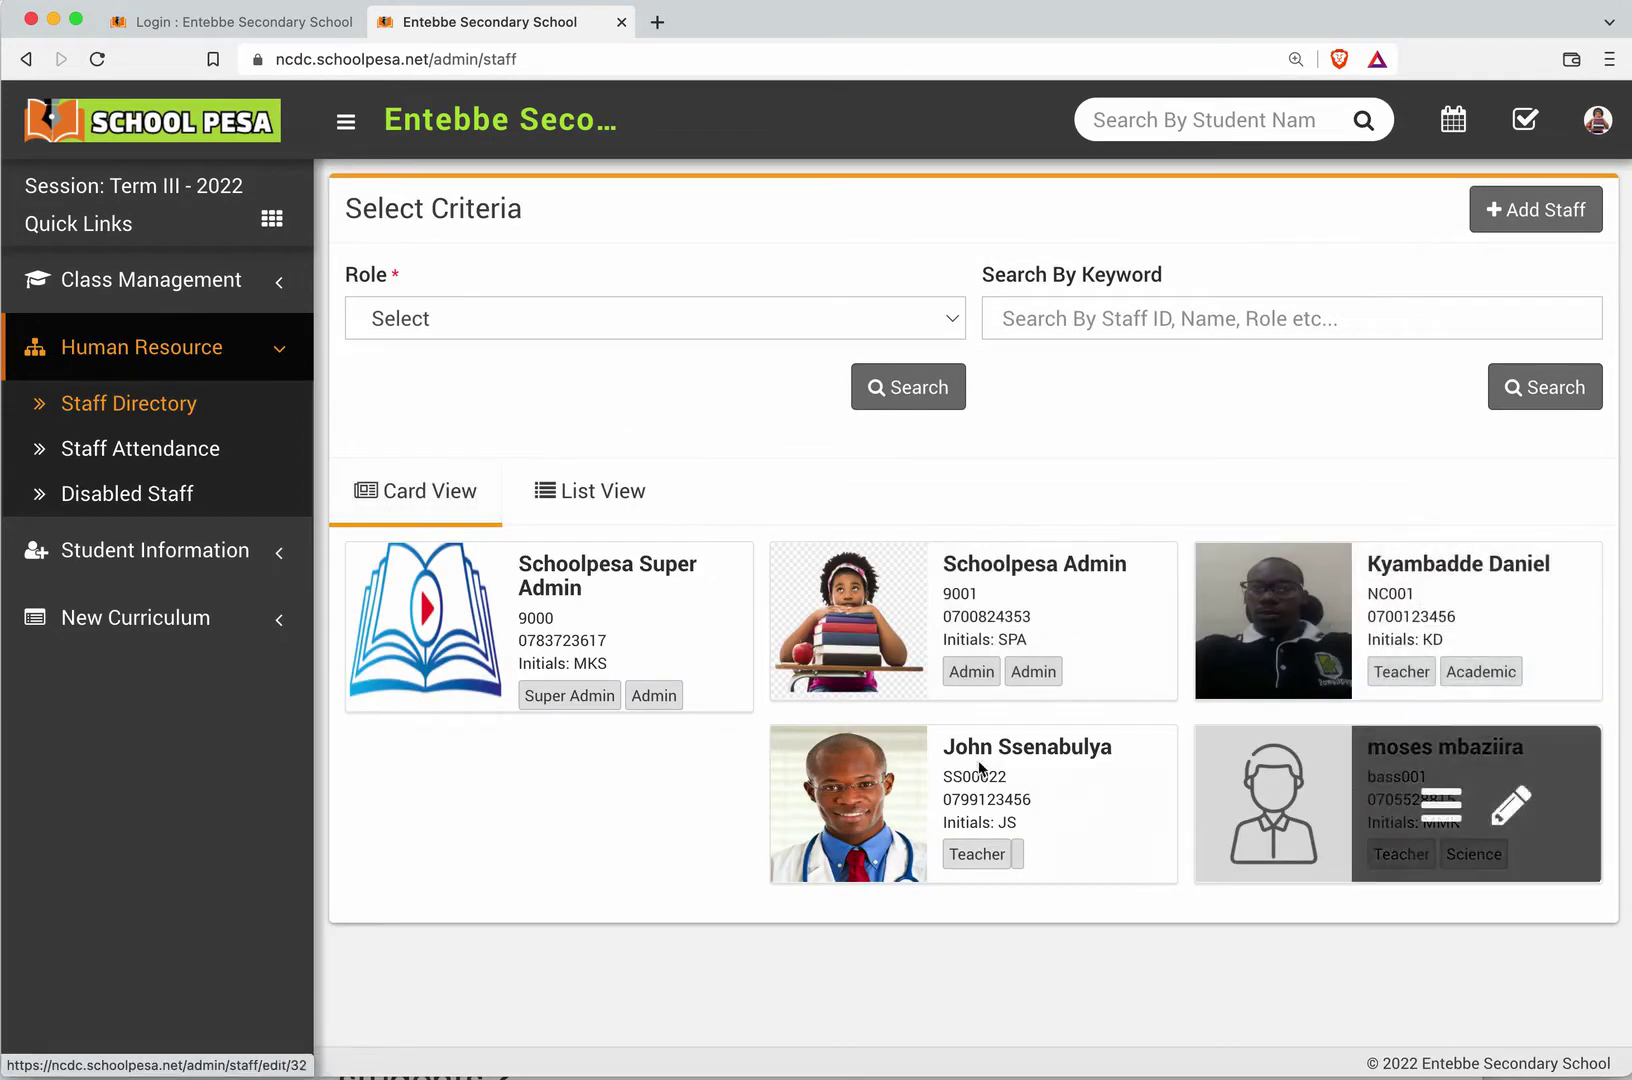
mouse_move(967, 648)
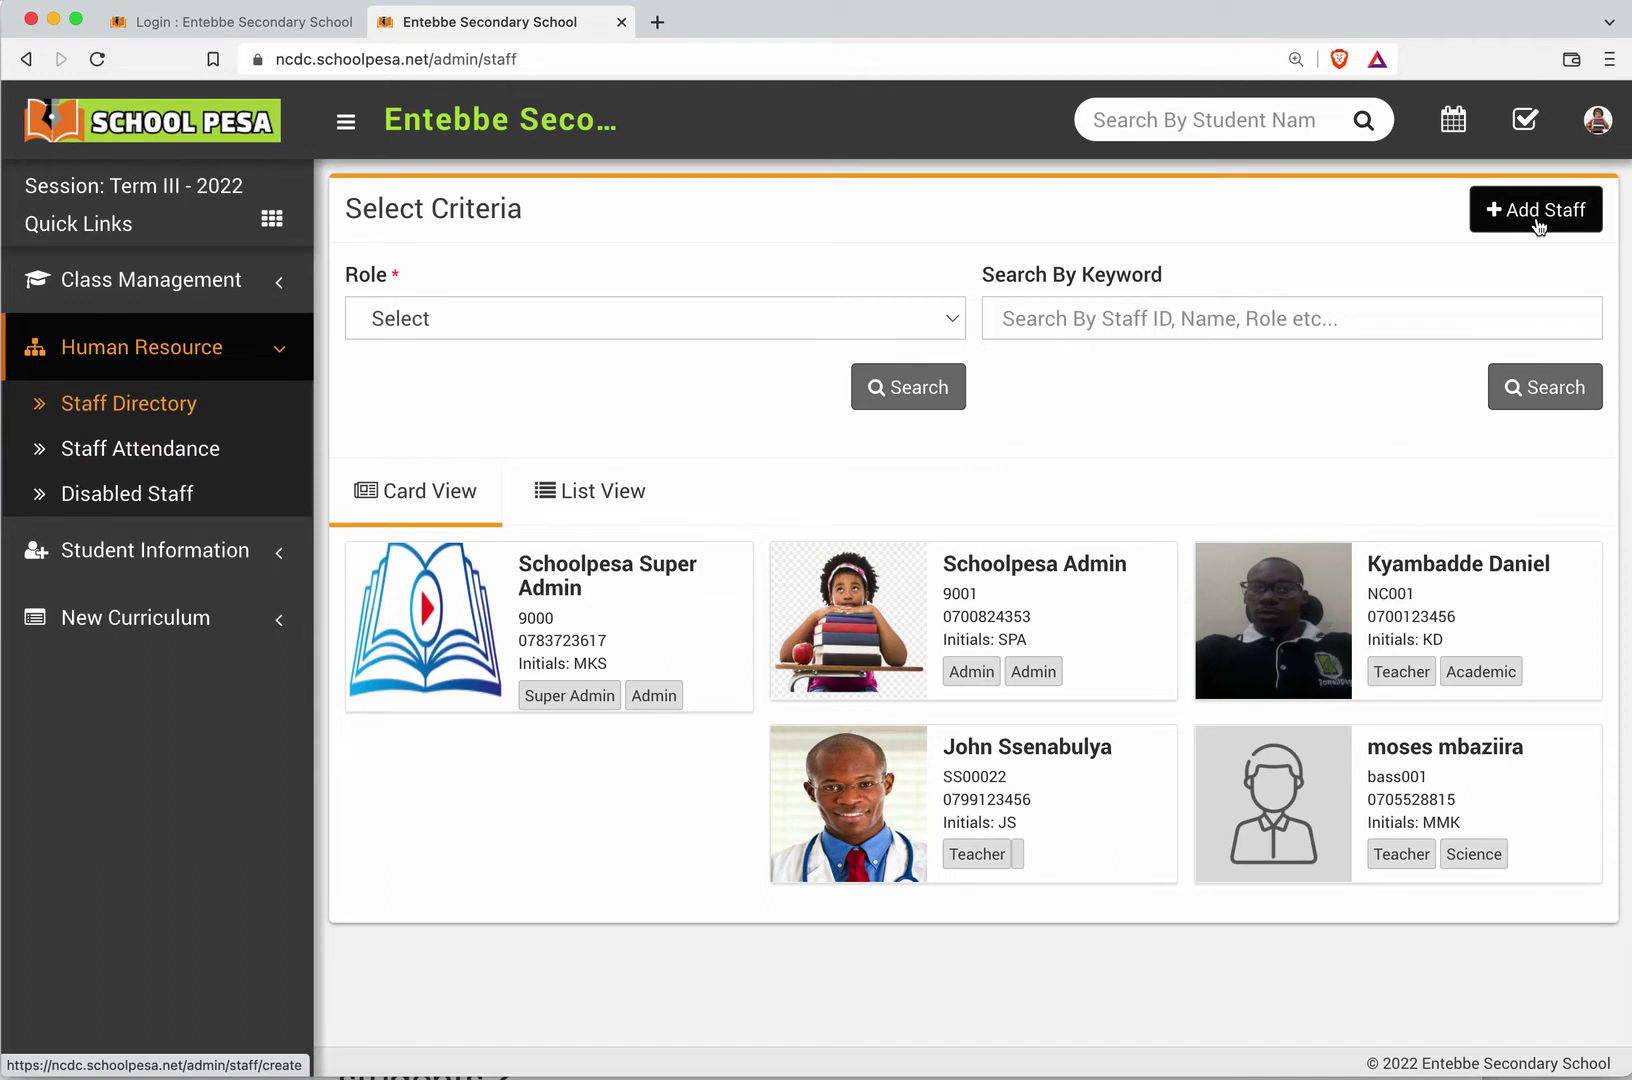
Step: View the Staff Attendance page and the Disabled Staff page under Human Resource
left_click(165, 452)
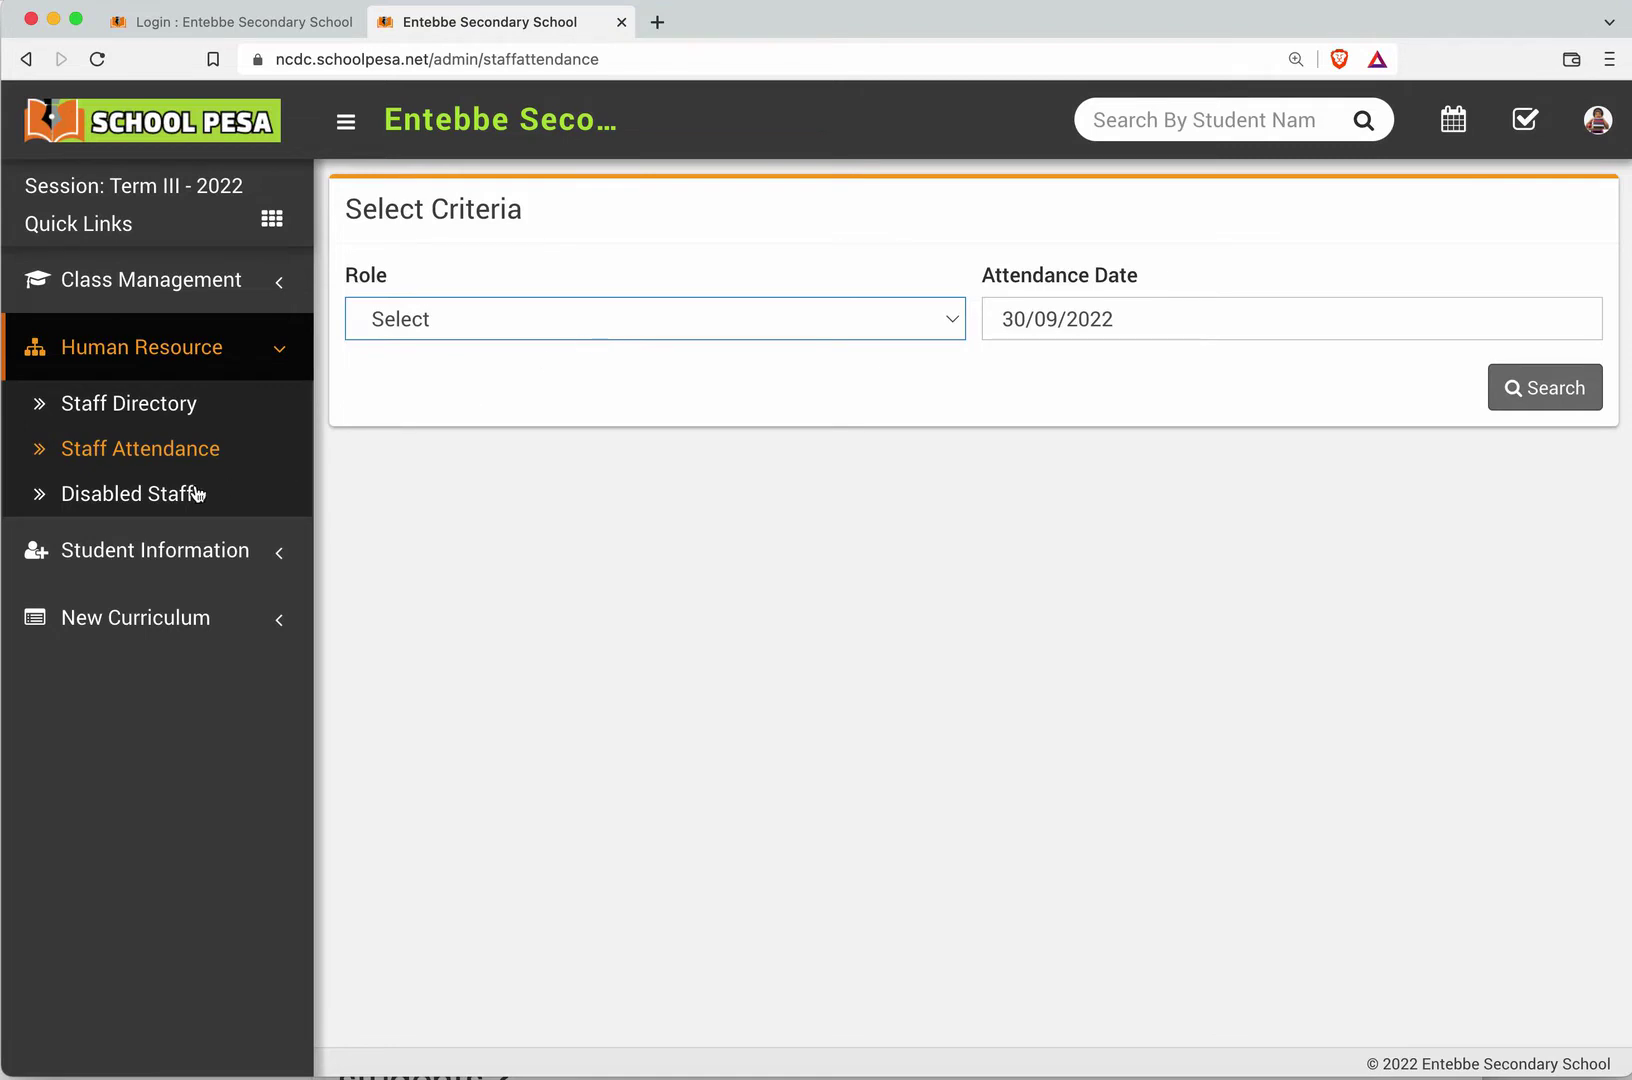
left_click(110, 506)
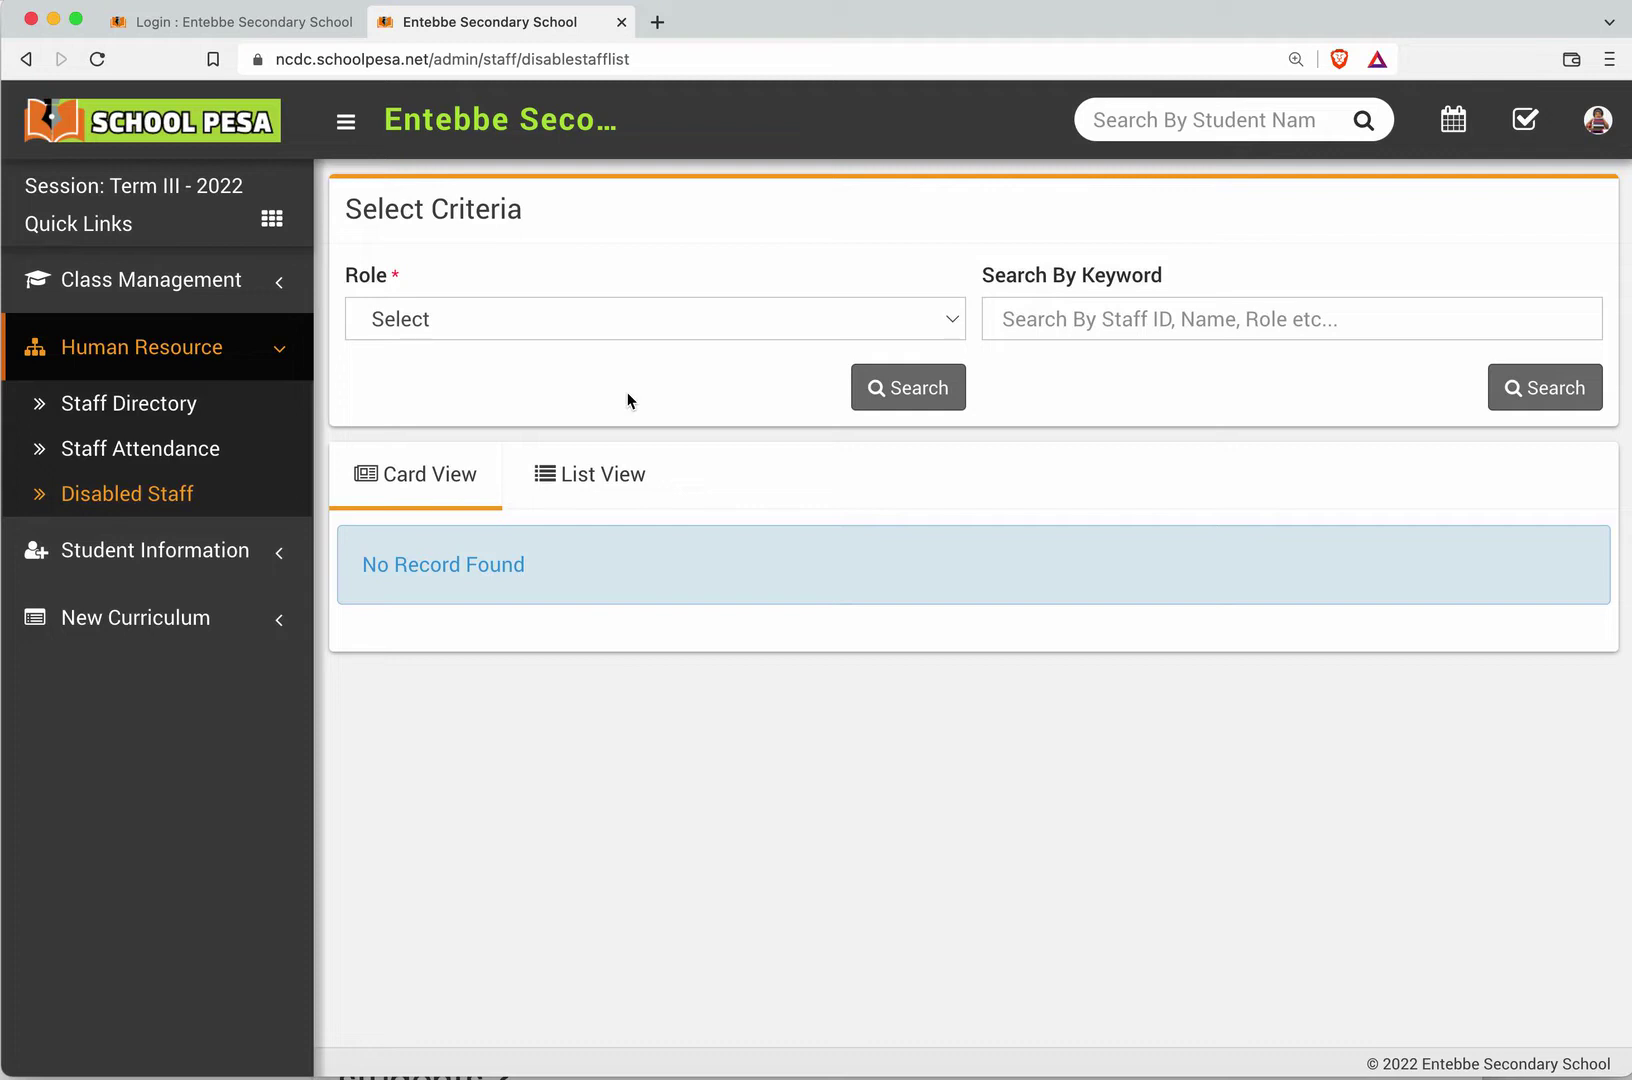
left_click(192, 350)
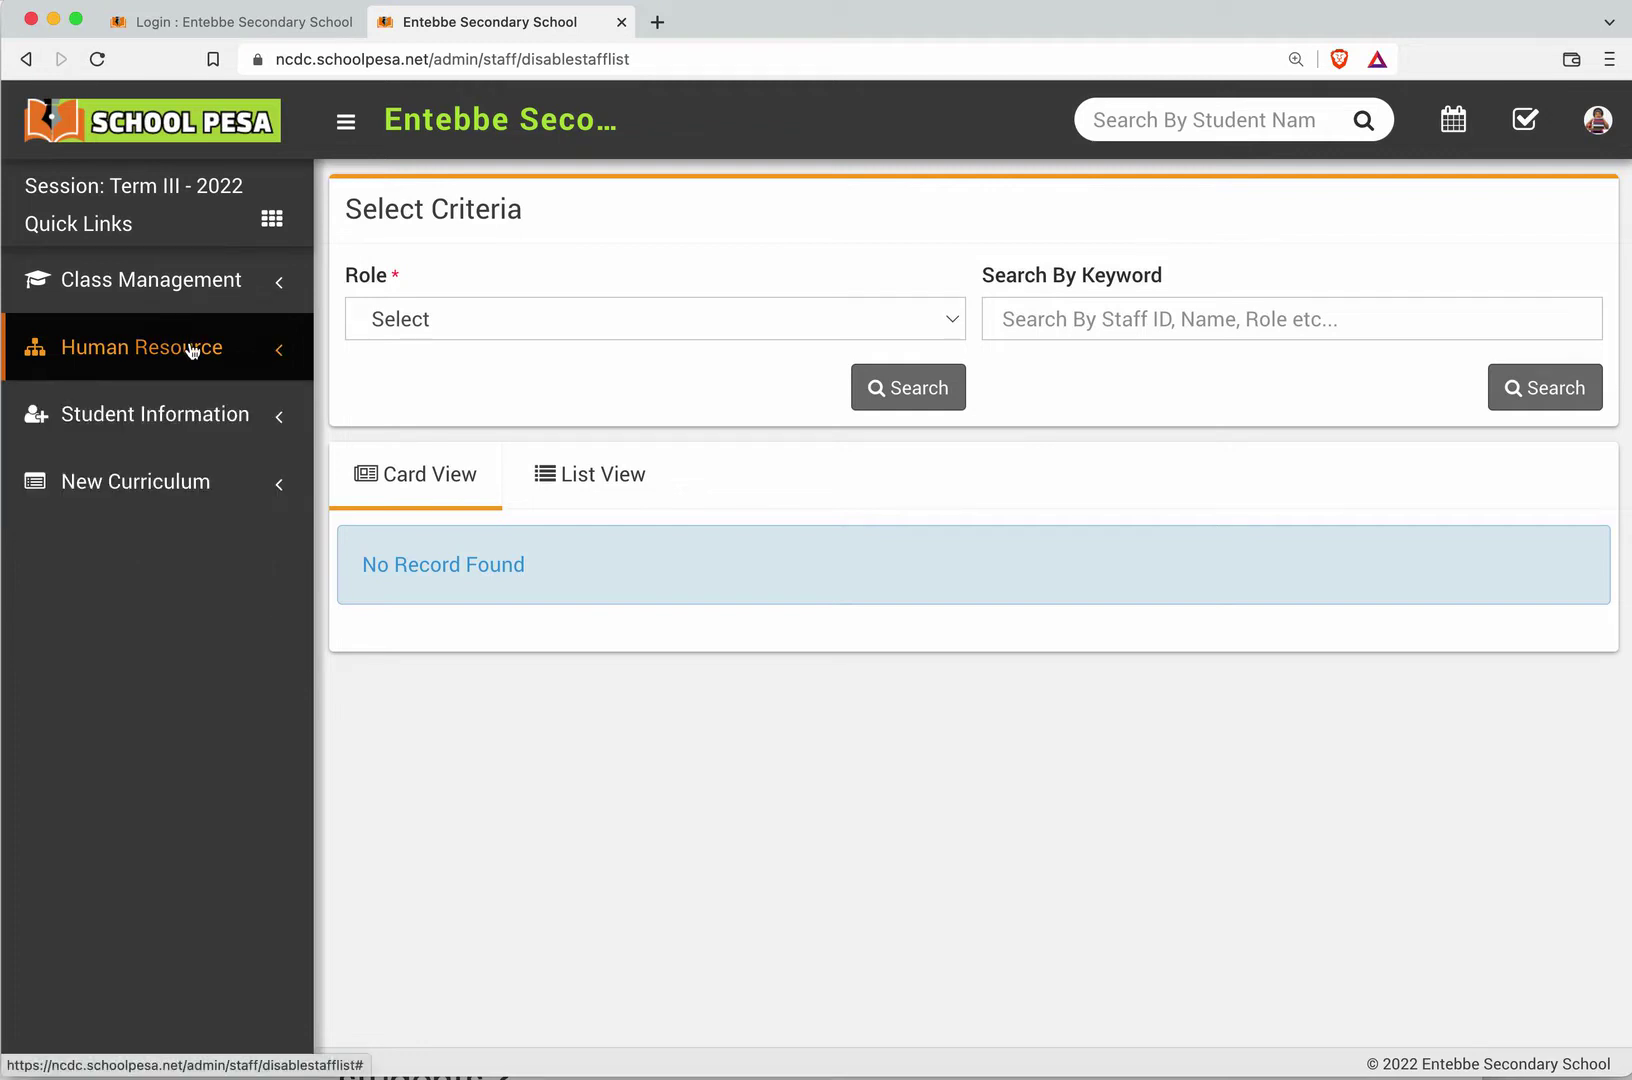
Step: Search Student Details for the students in class Senior Two (S.2), section A
left_click(194, 413)
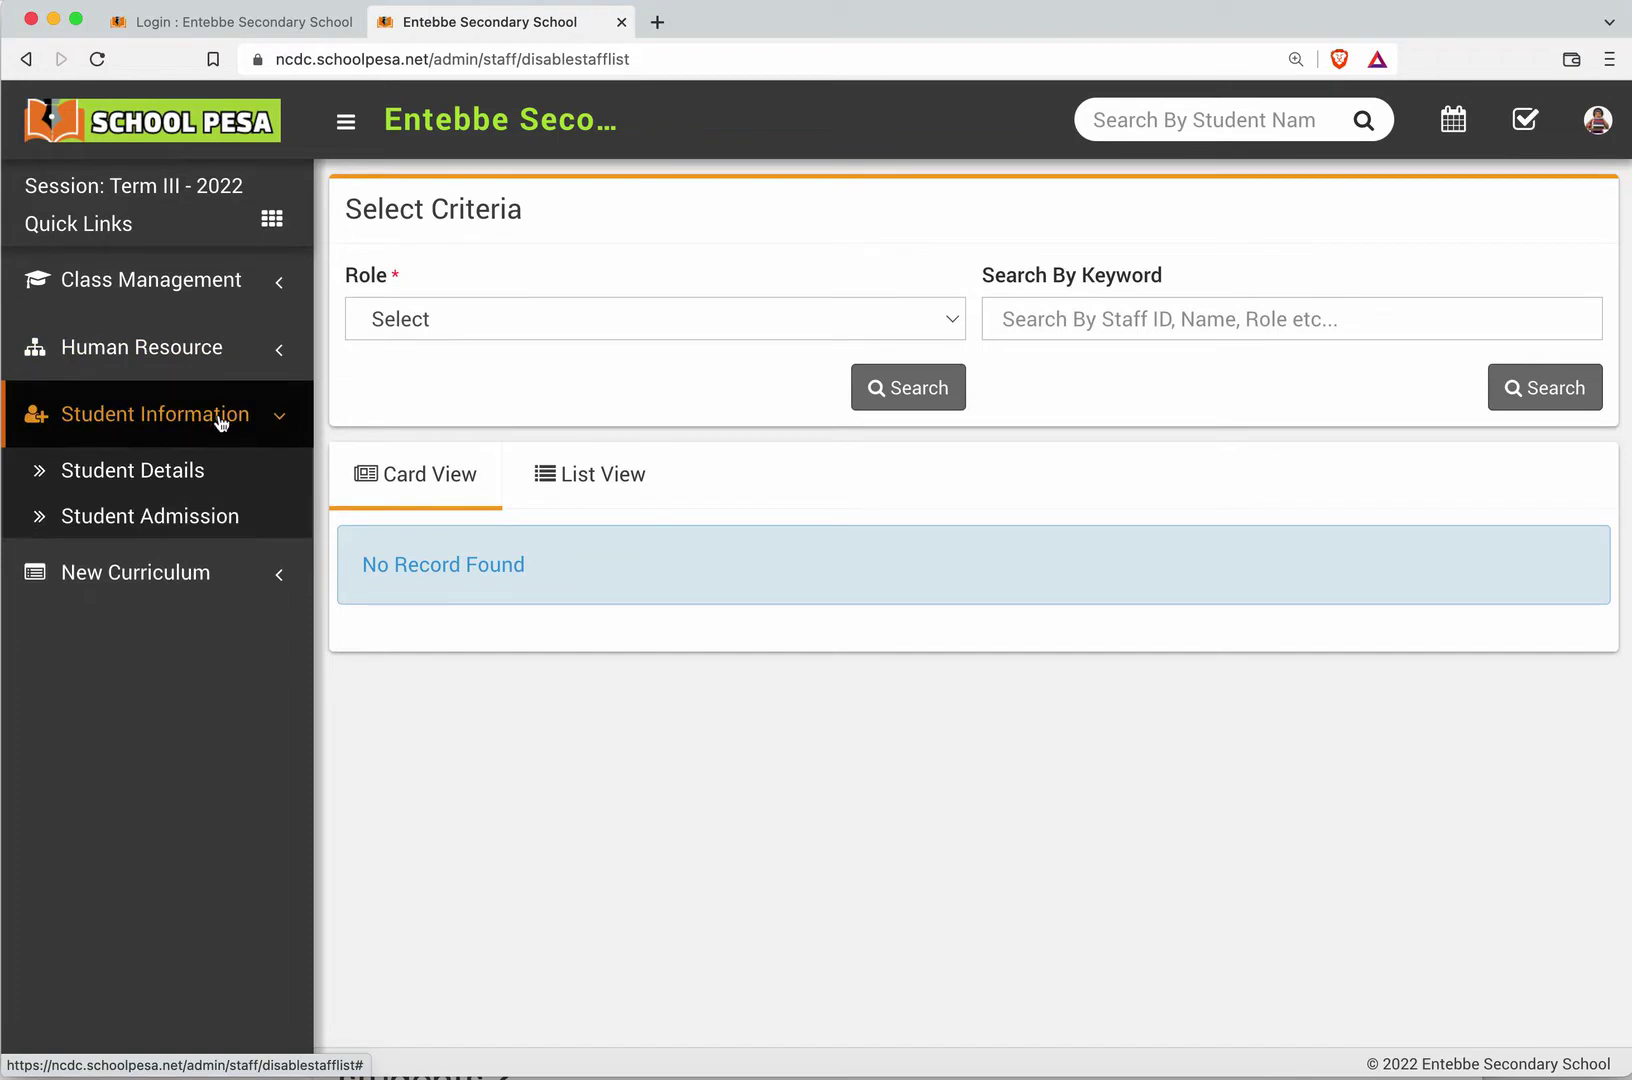
left_click(268, 469)
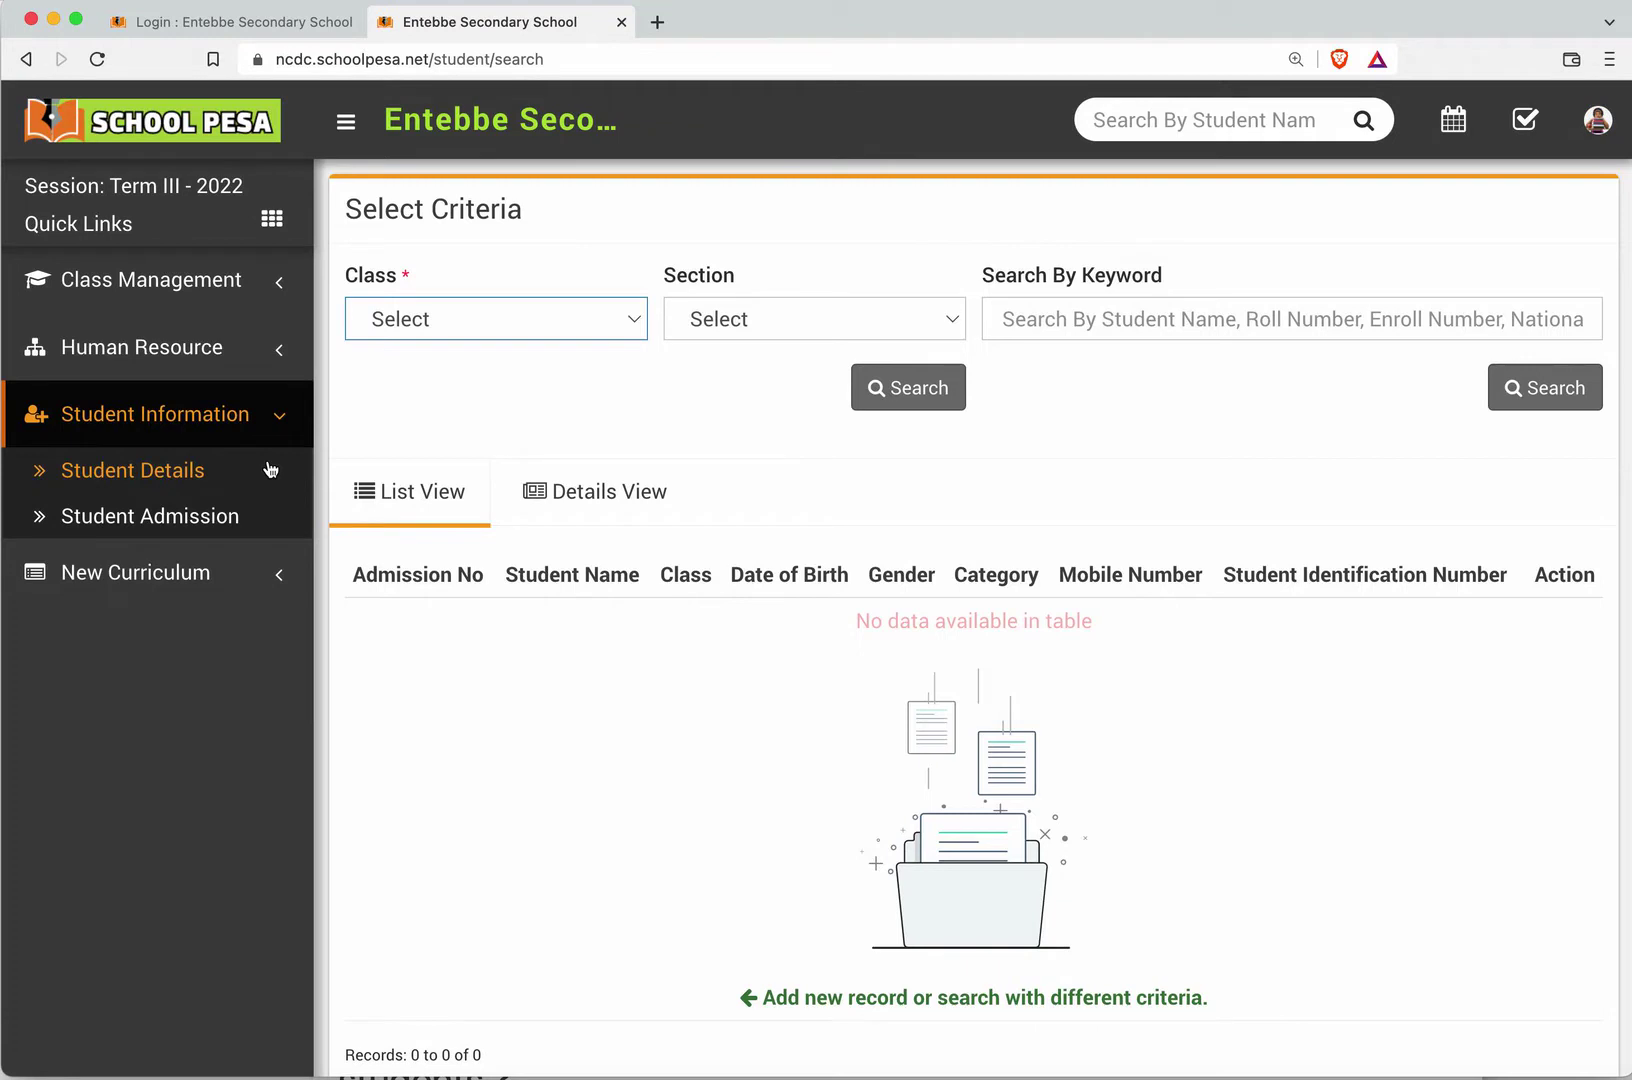
left_click(607, 337)
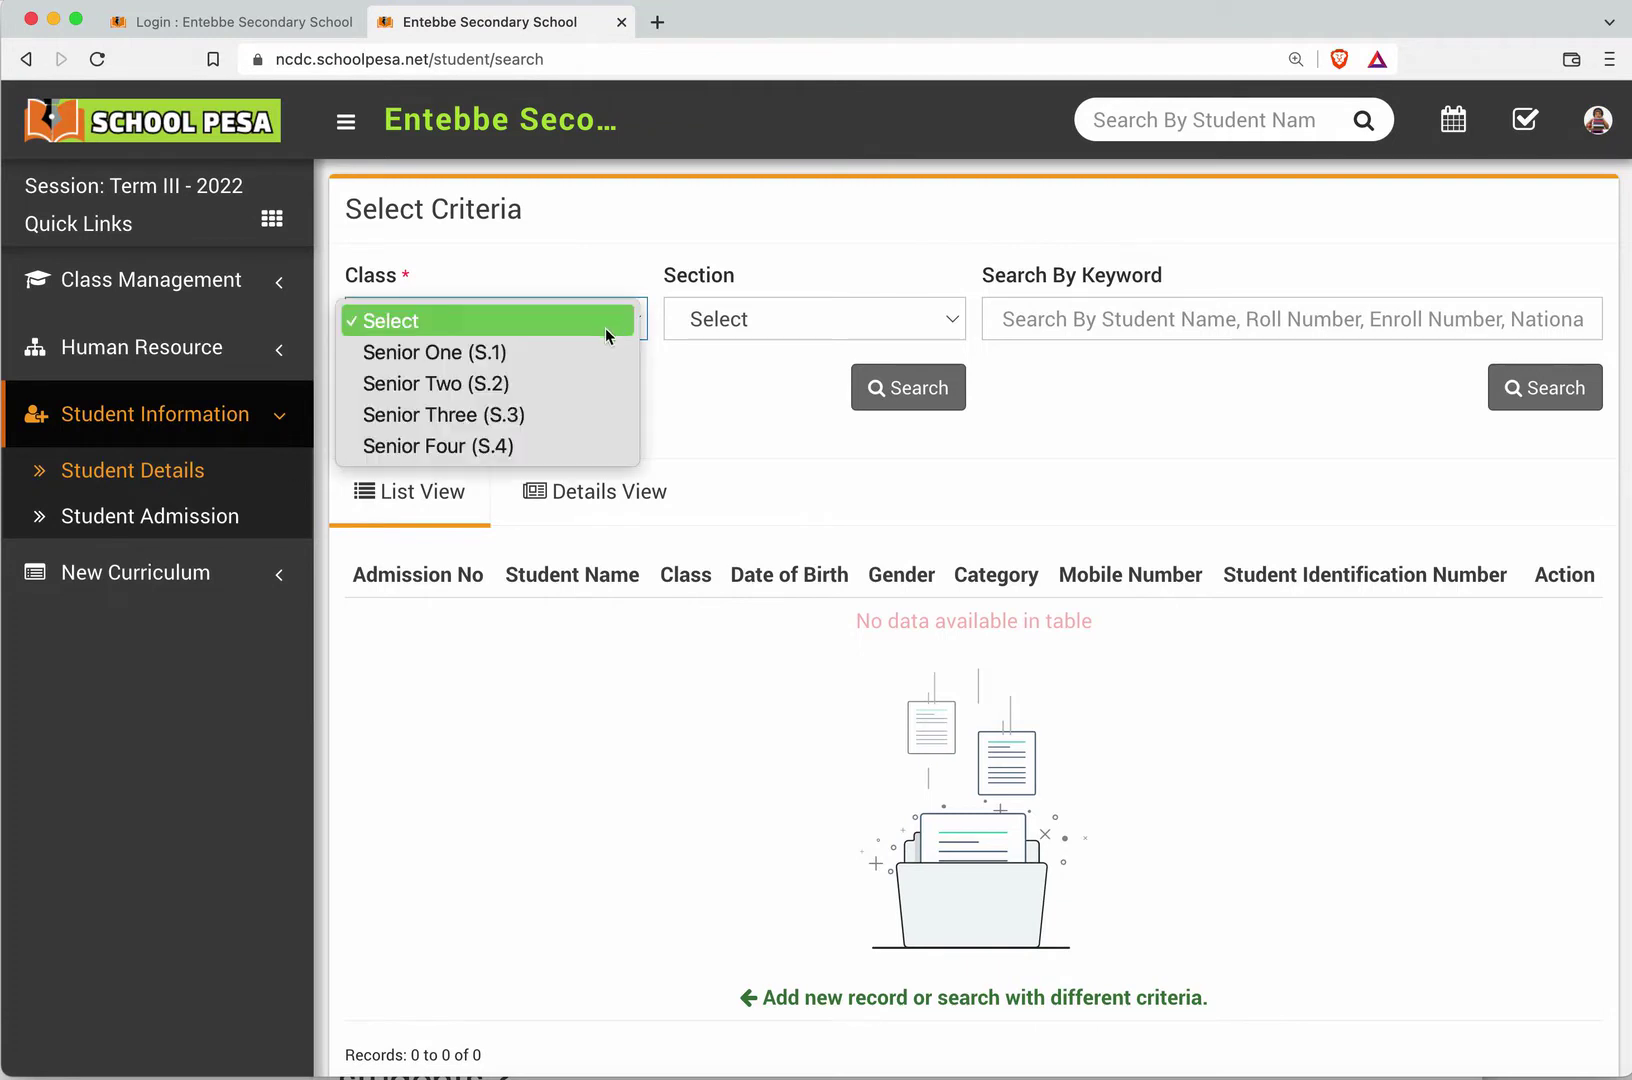
left_click(583, 377)
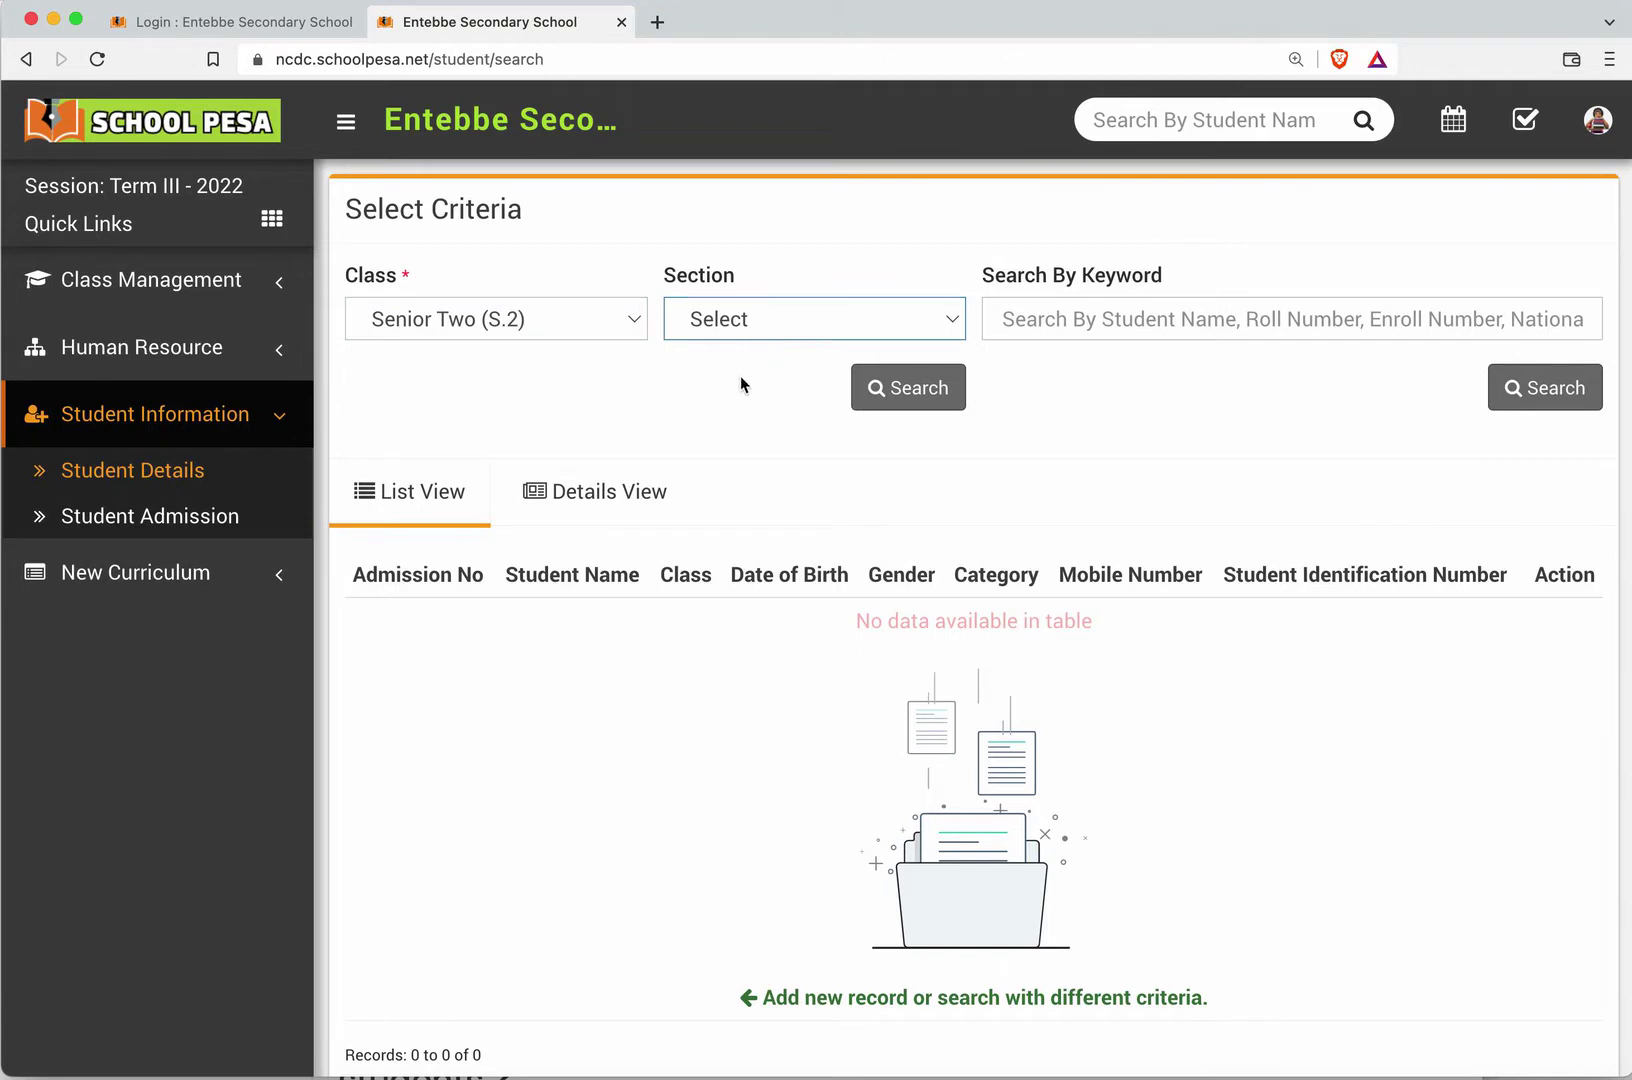
left_click(743, 318)
left_click(738, 348)
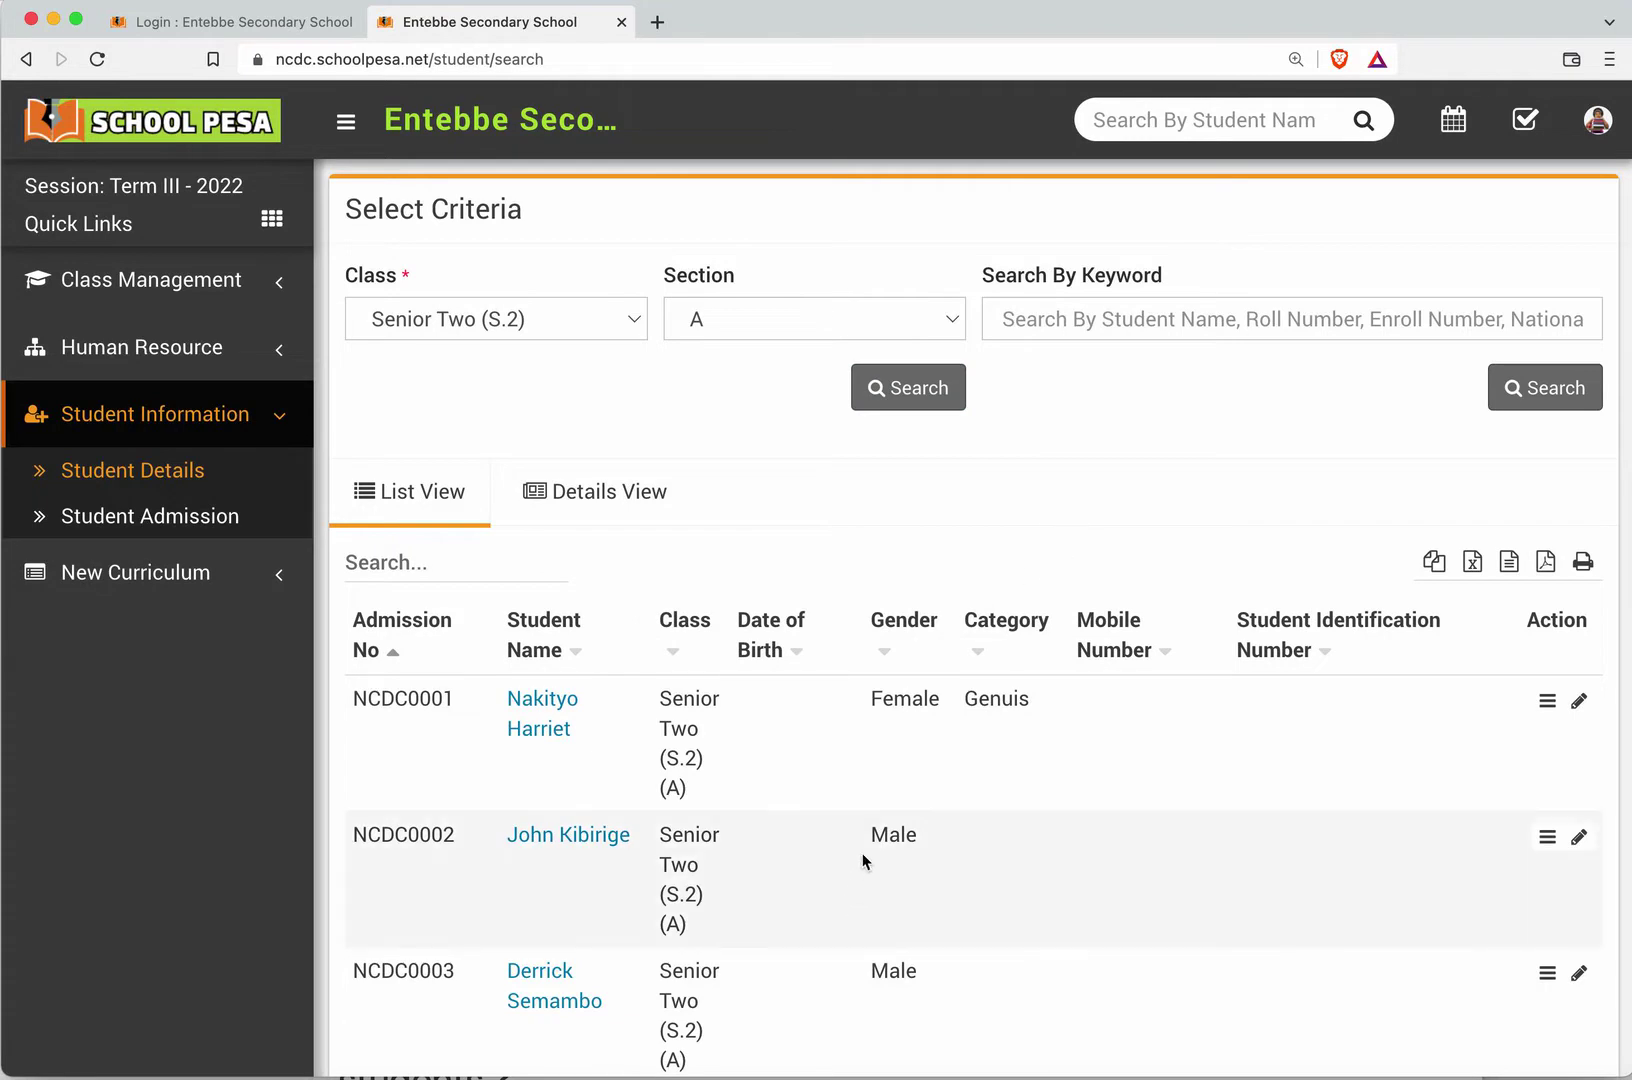
Step: Look over the listed Senior Two (S.2) section A students and open the Student Admission form
scroll(862, 862, "down", 2)
scroll(864, 860, "down", 2)
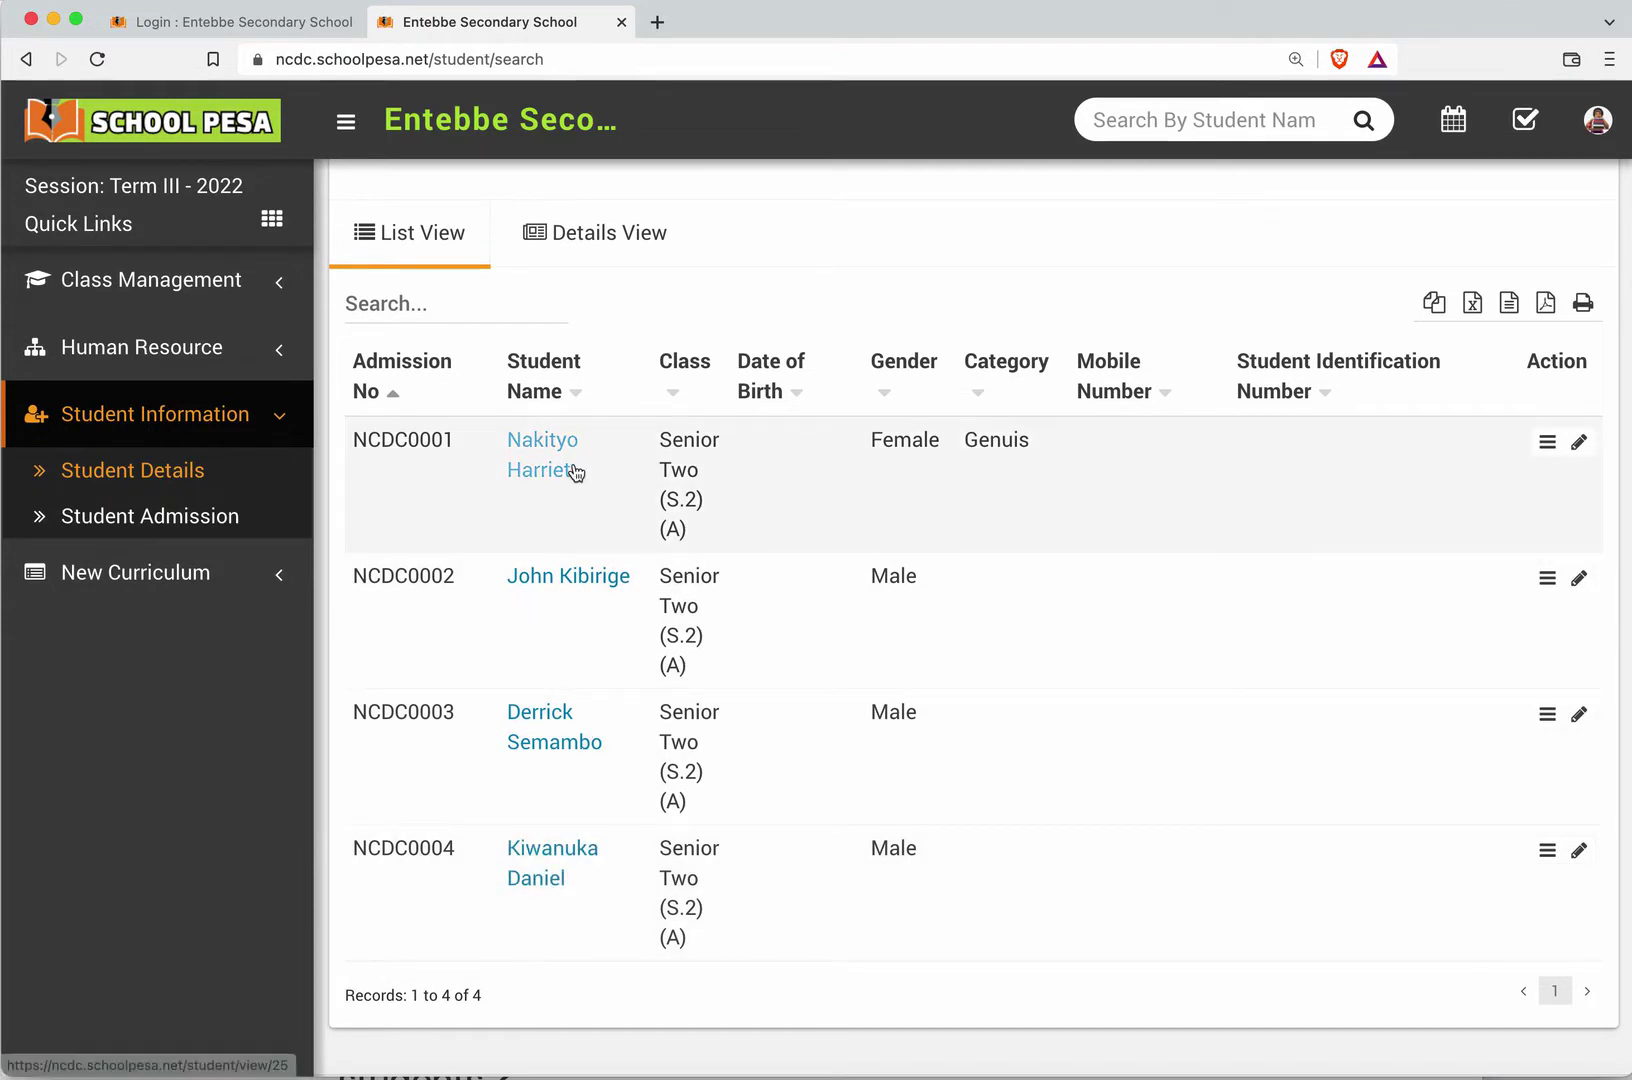
scroll(736, 742, "up", 4)
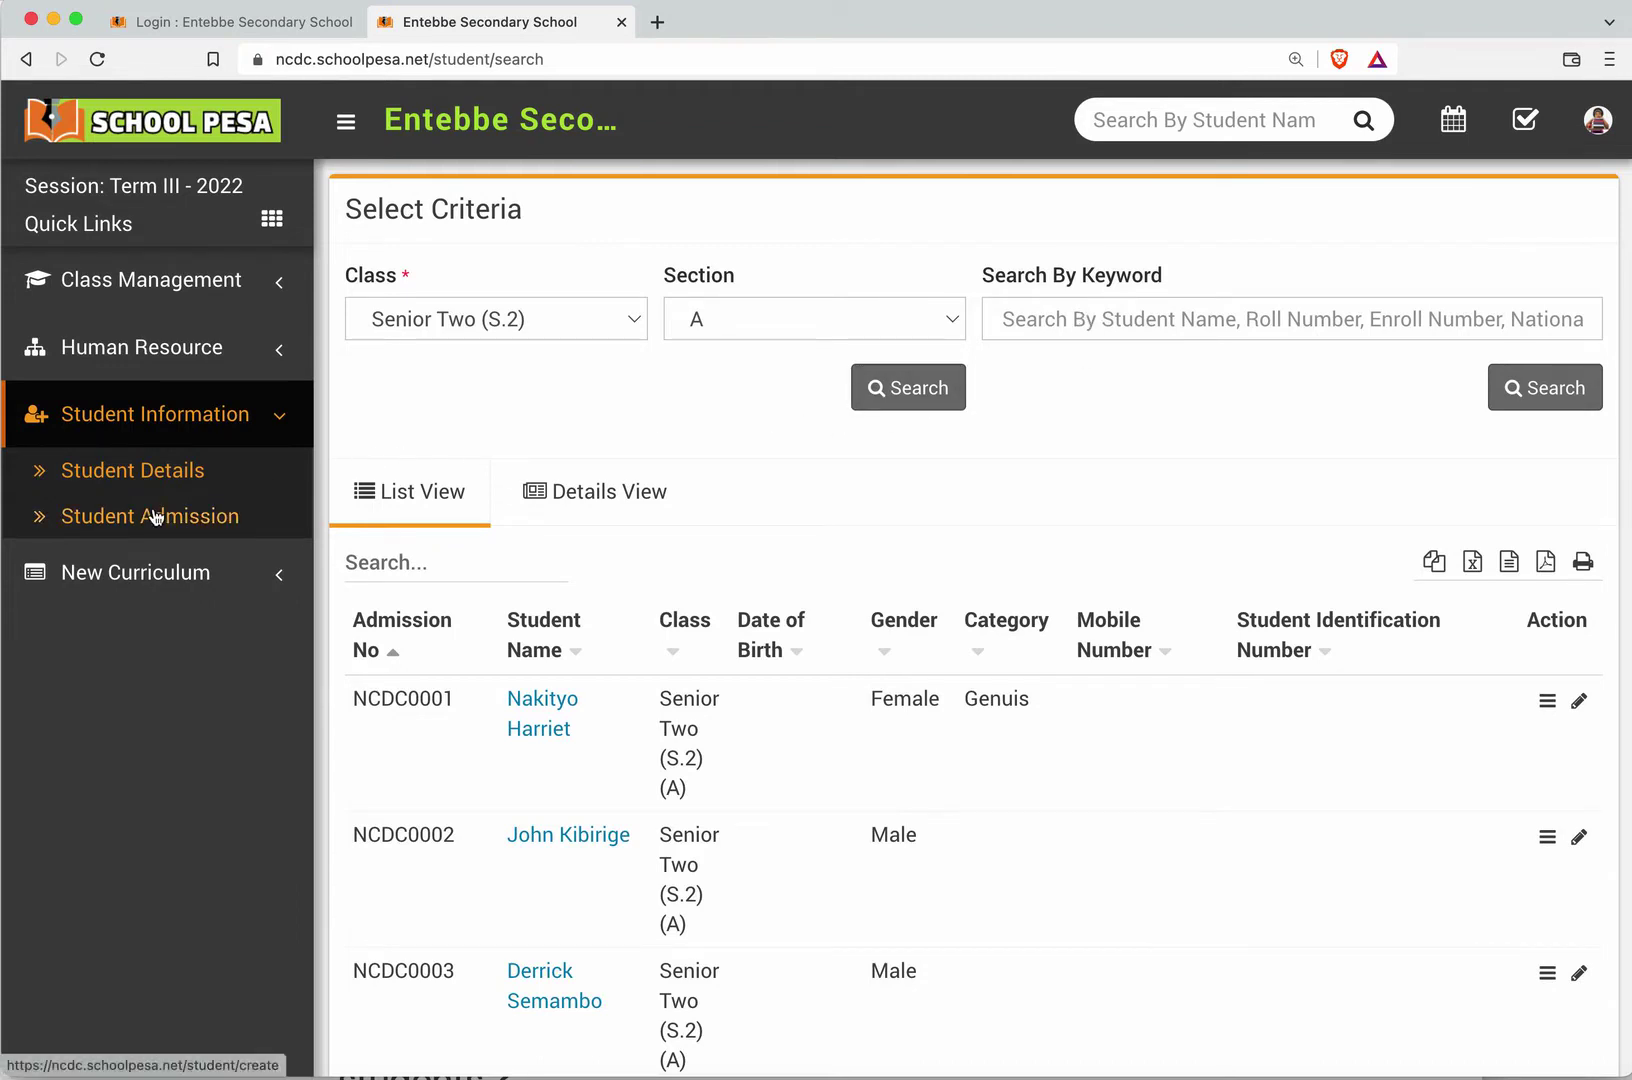
left_click(155, 517)
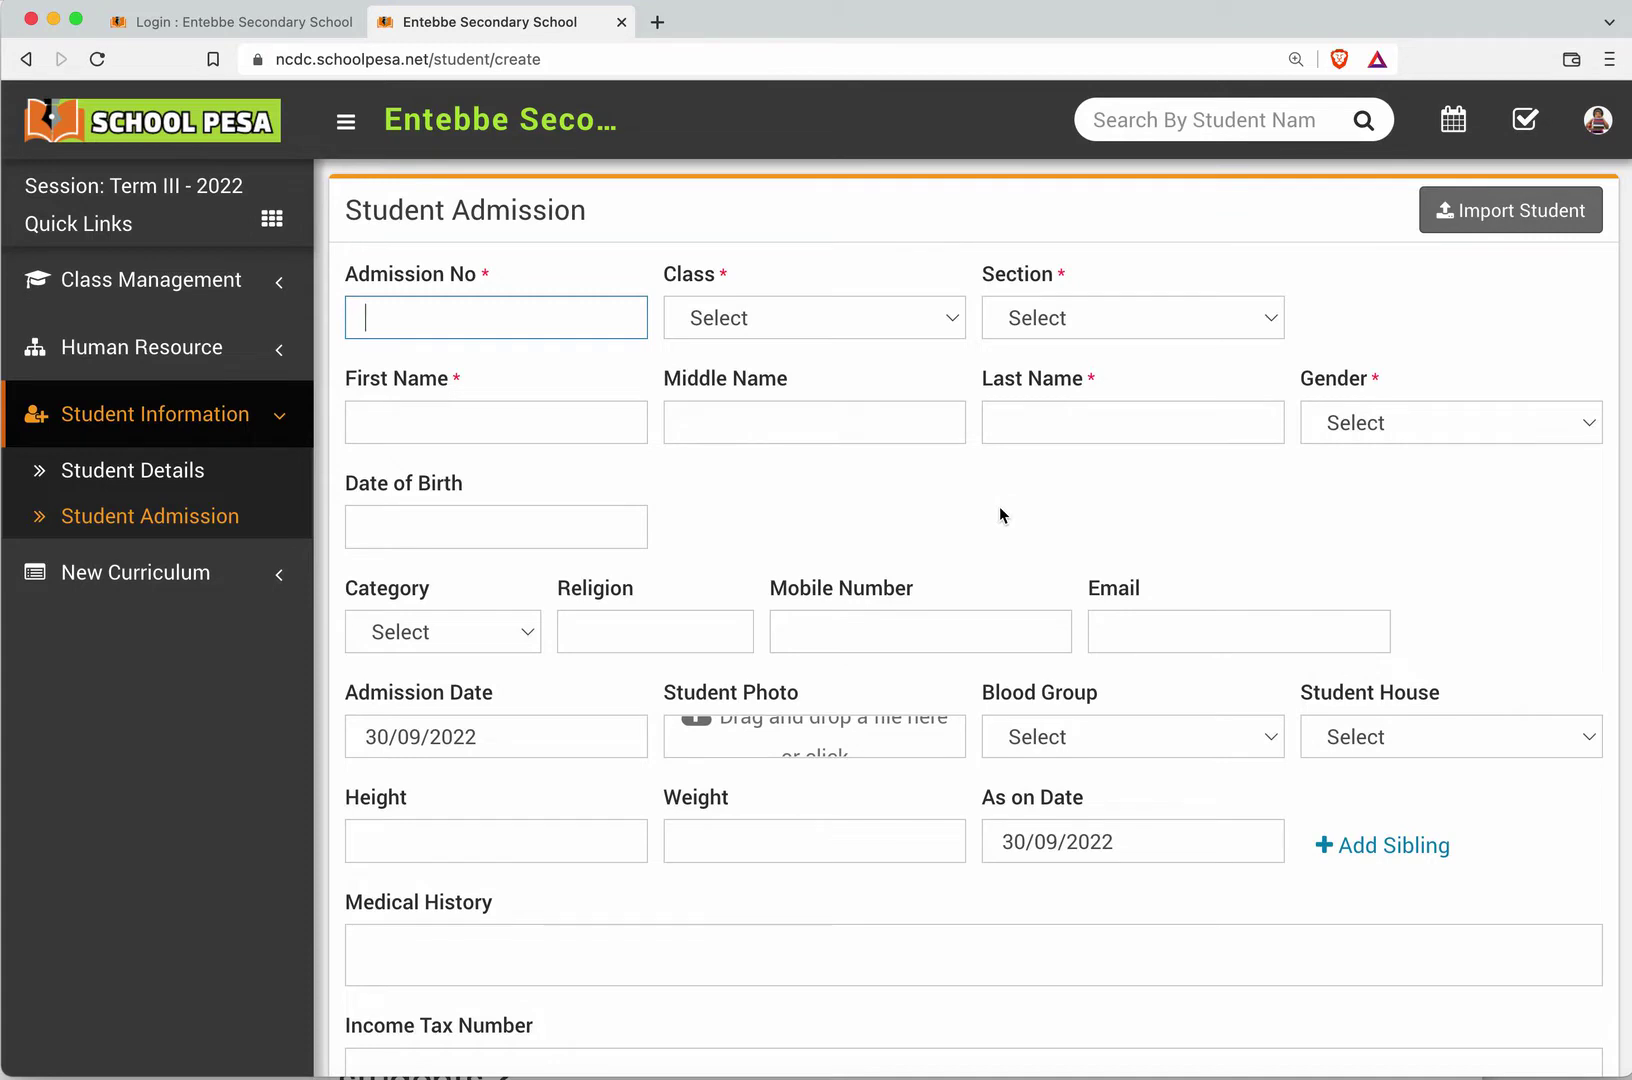
Step: Revisit the Staff Directory under Human Resource and return to the Student Admission form
left_click(242, 436)
left_click(222, 372)
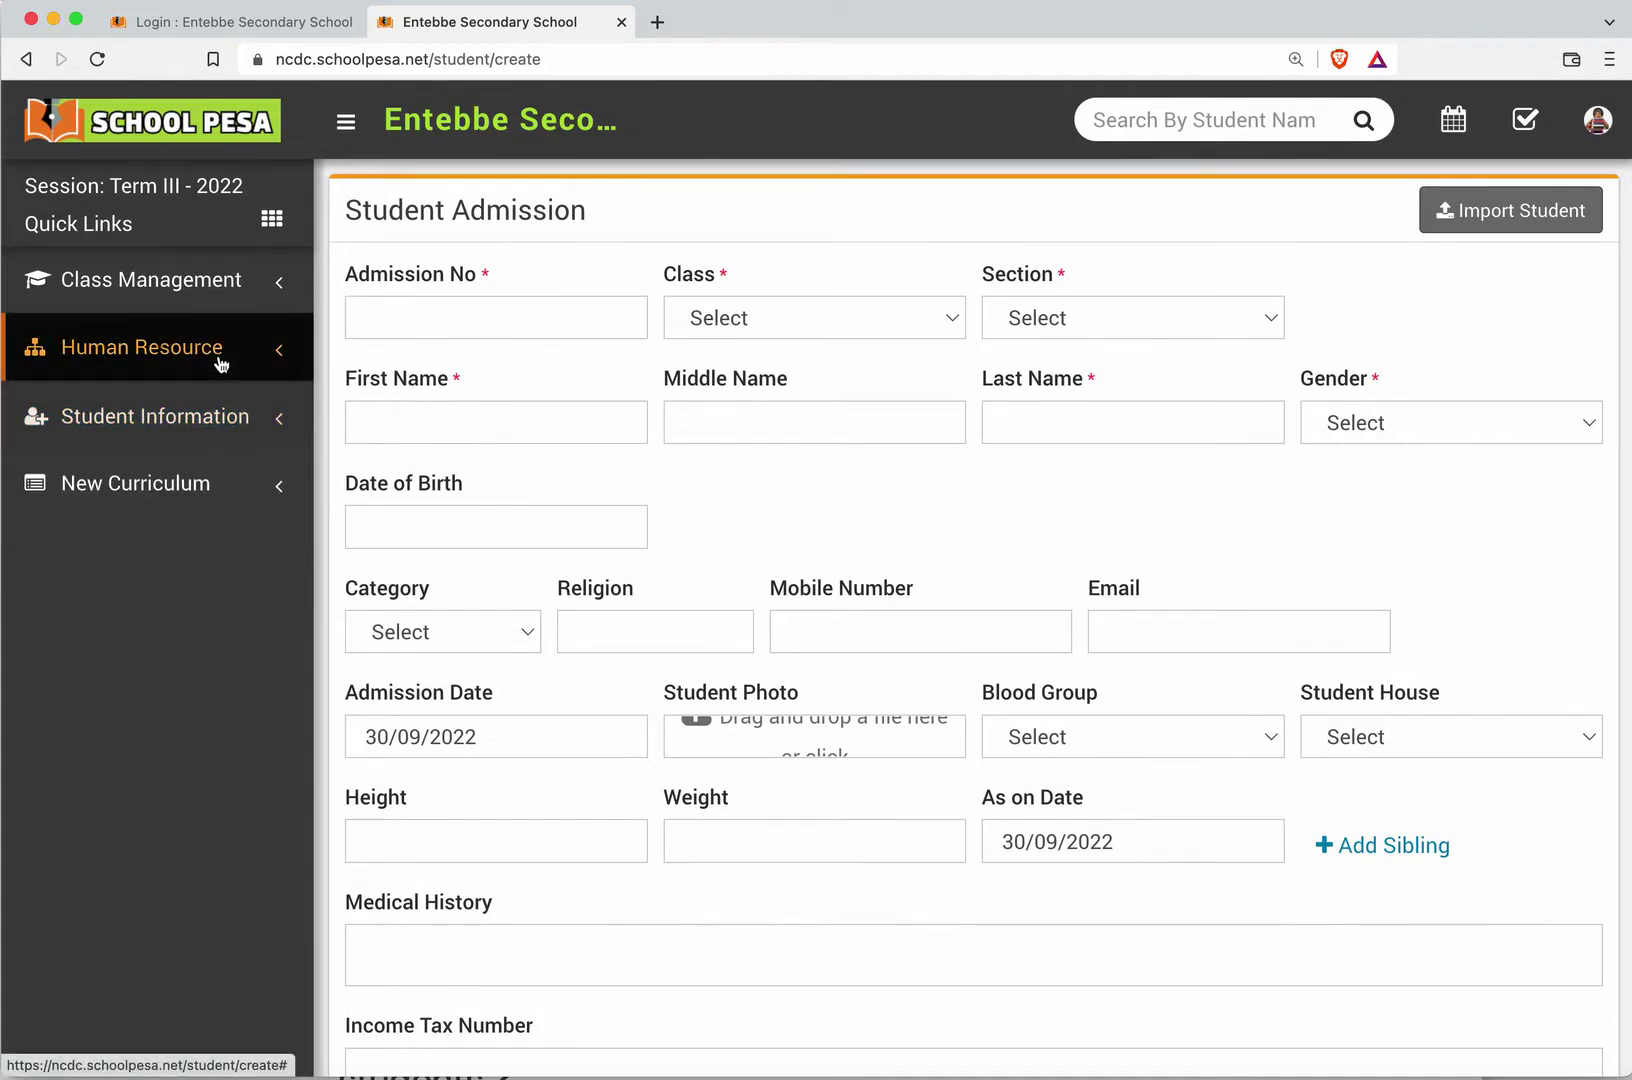
left_click(200, 400)
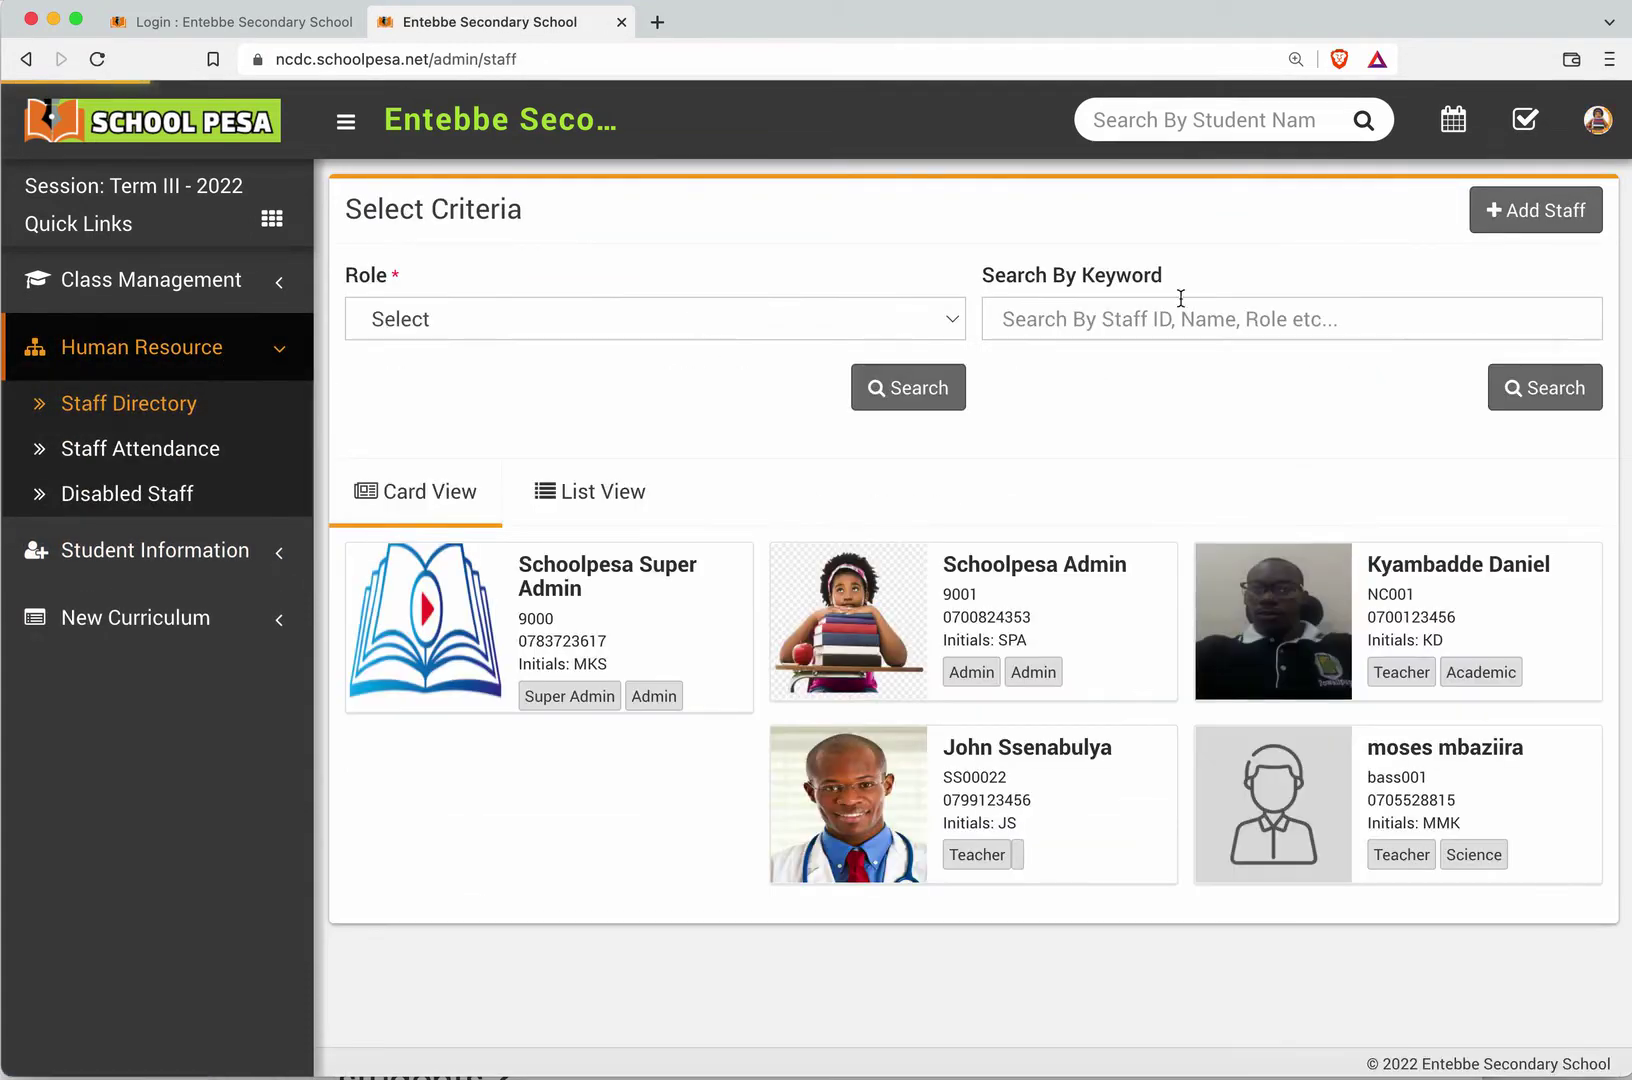
left_click(190, 365)
left_click(160, 414)
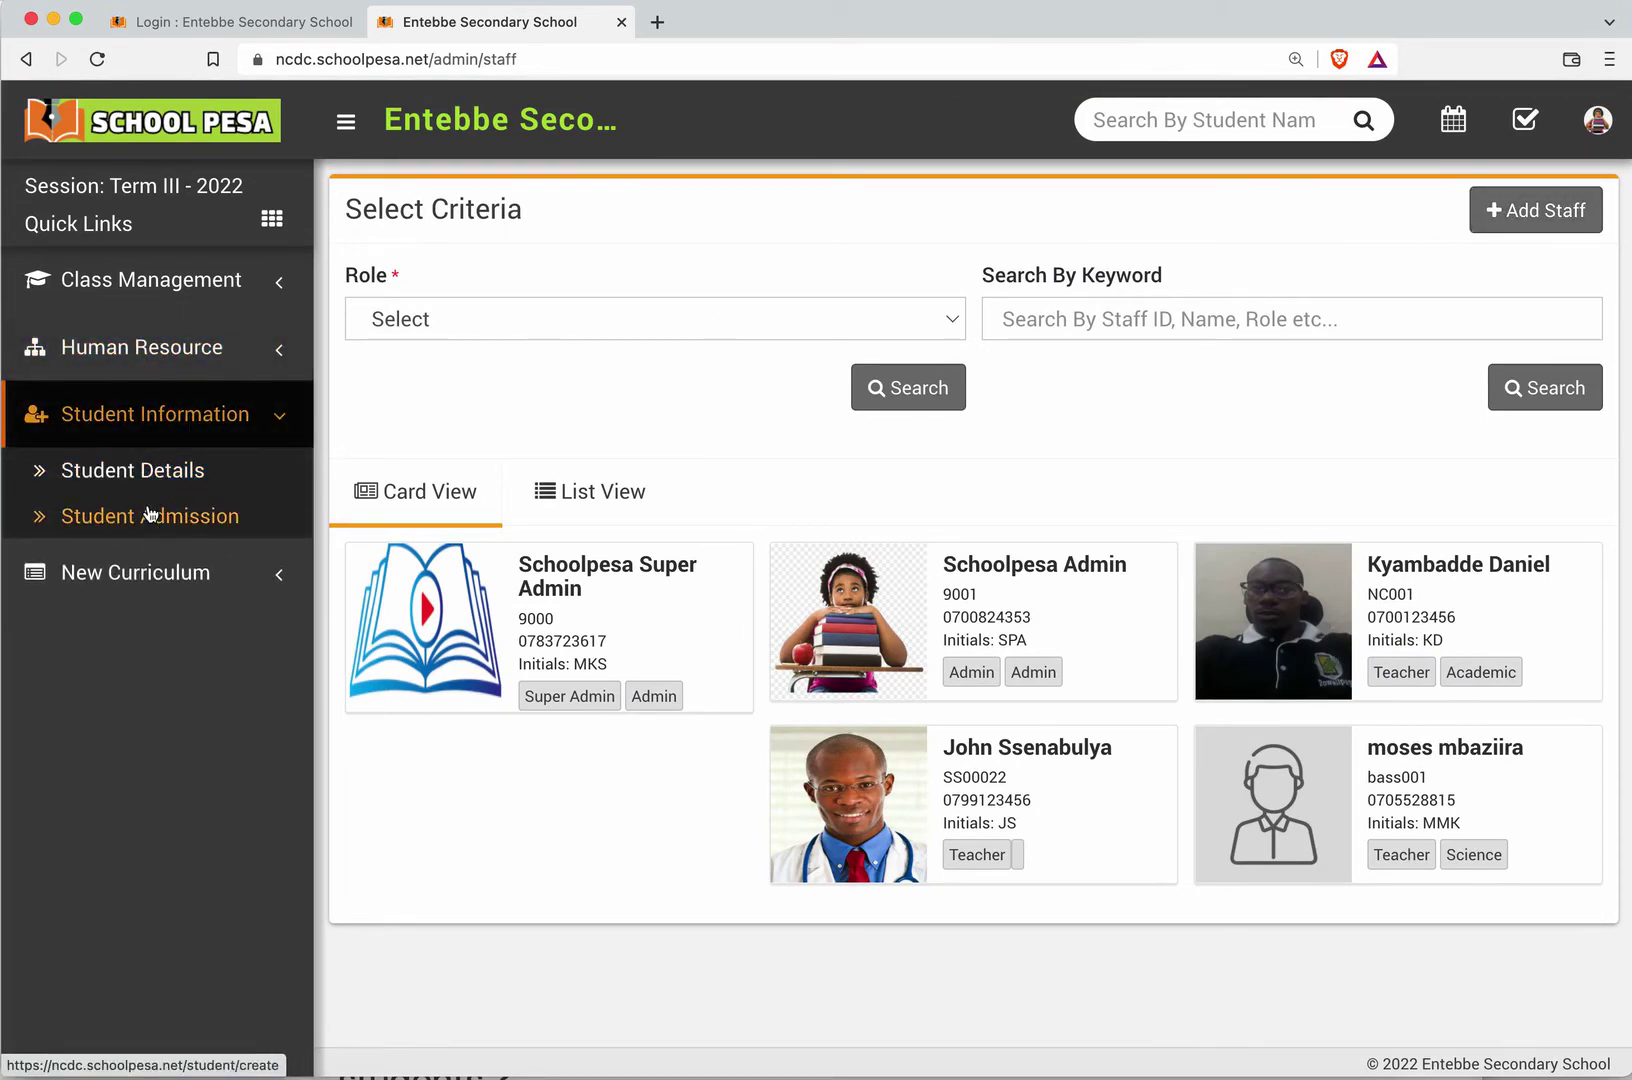
left_click(150, 514)
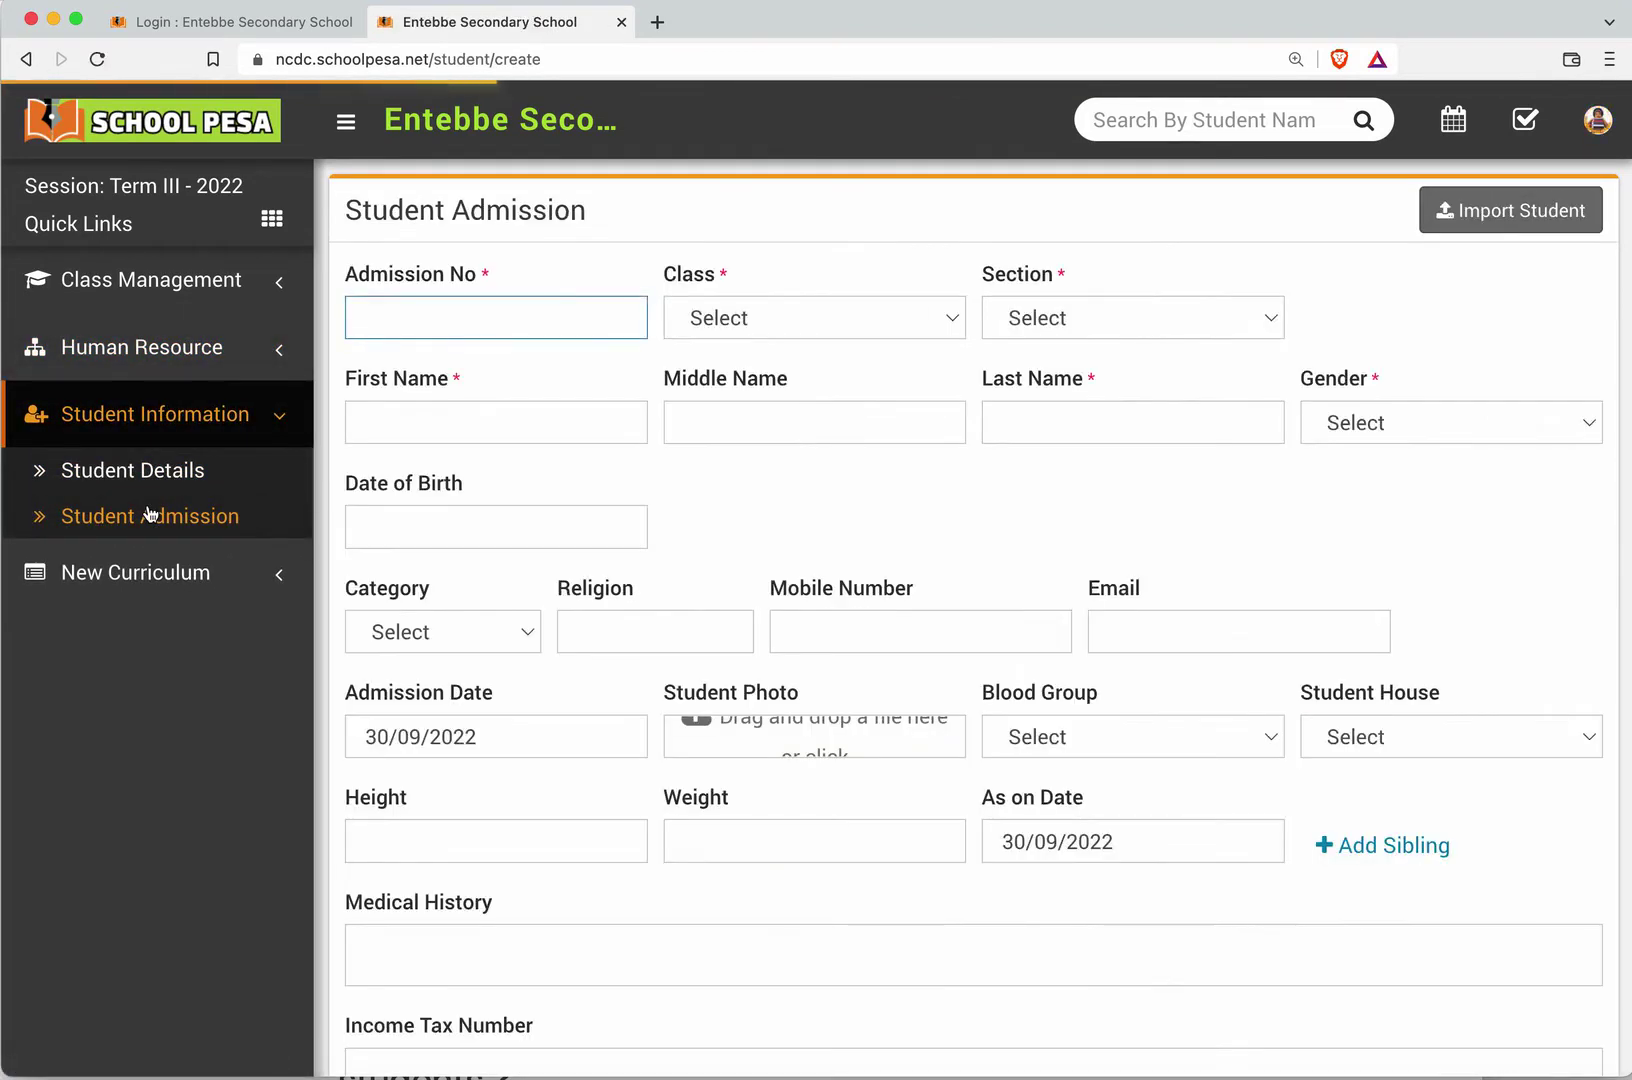
Step: Open the New Curriculum Topic List and examine the topics given per class, subject and term
left_click(146, 572)
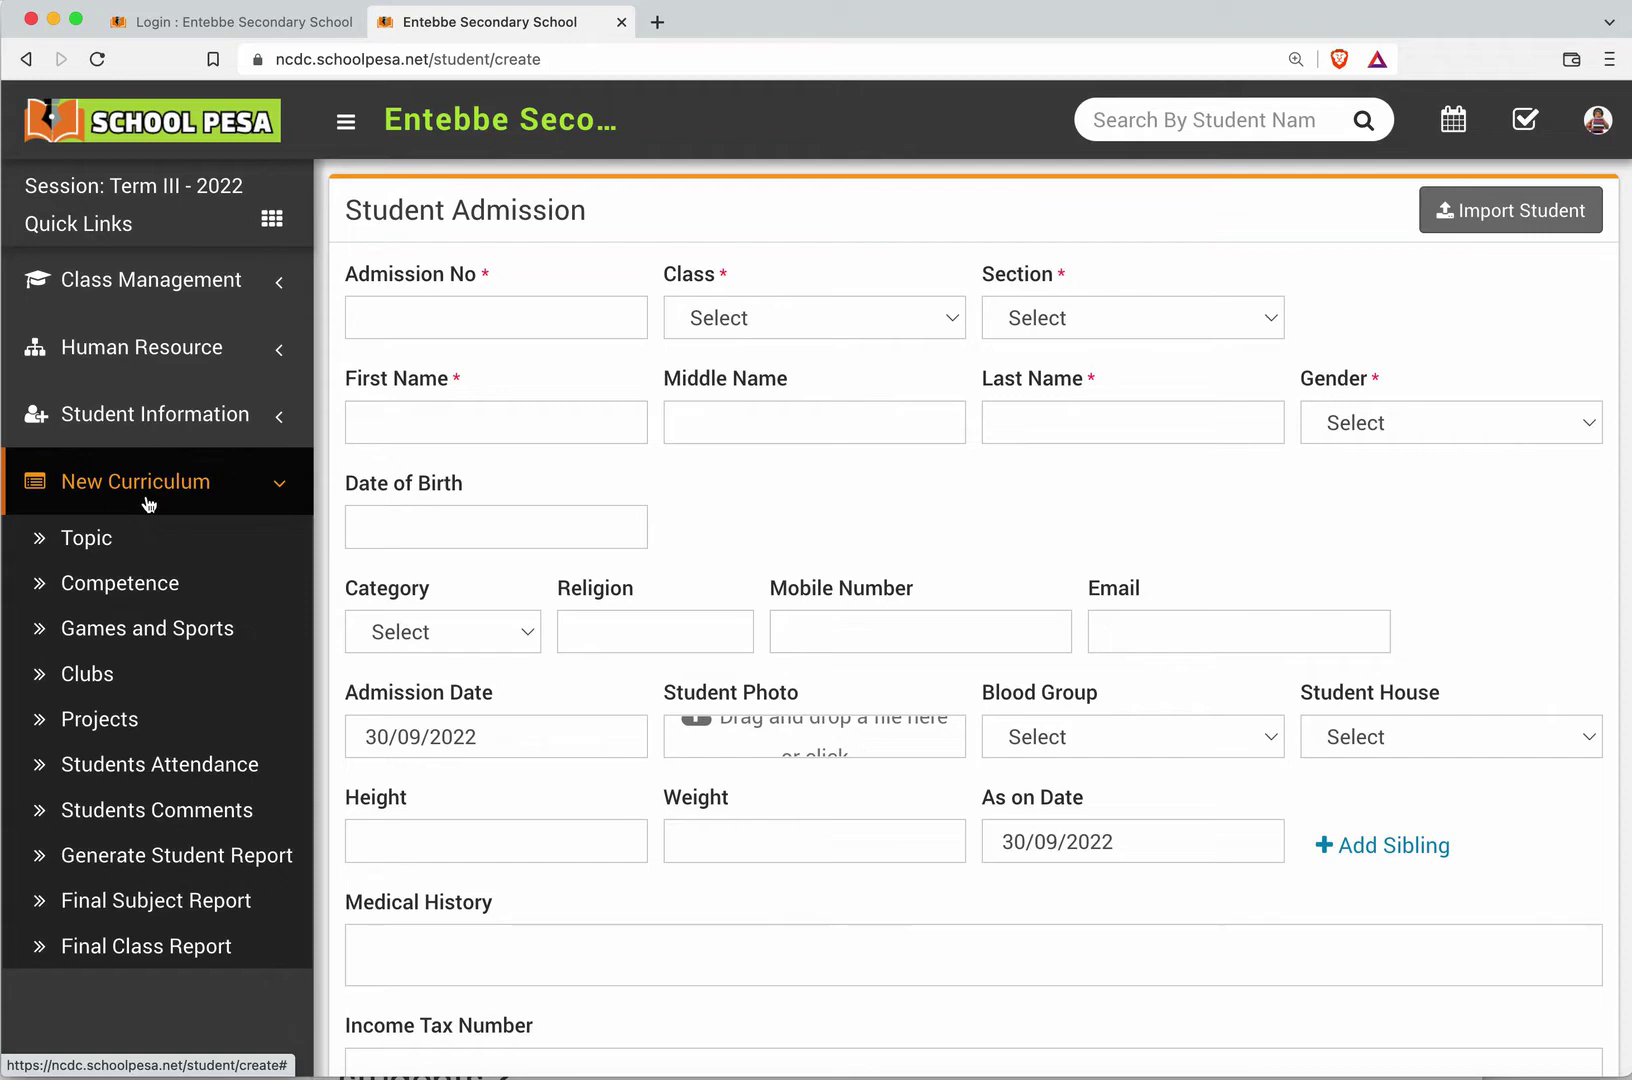
left_click(95, 553)
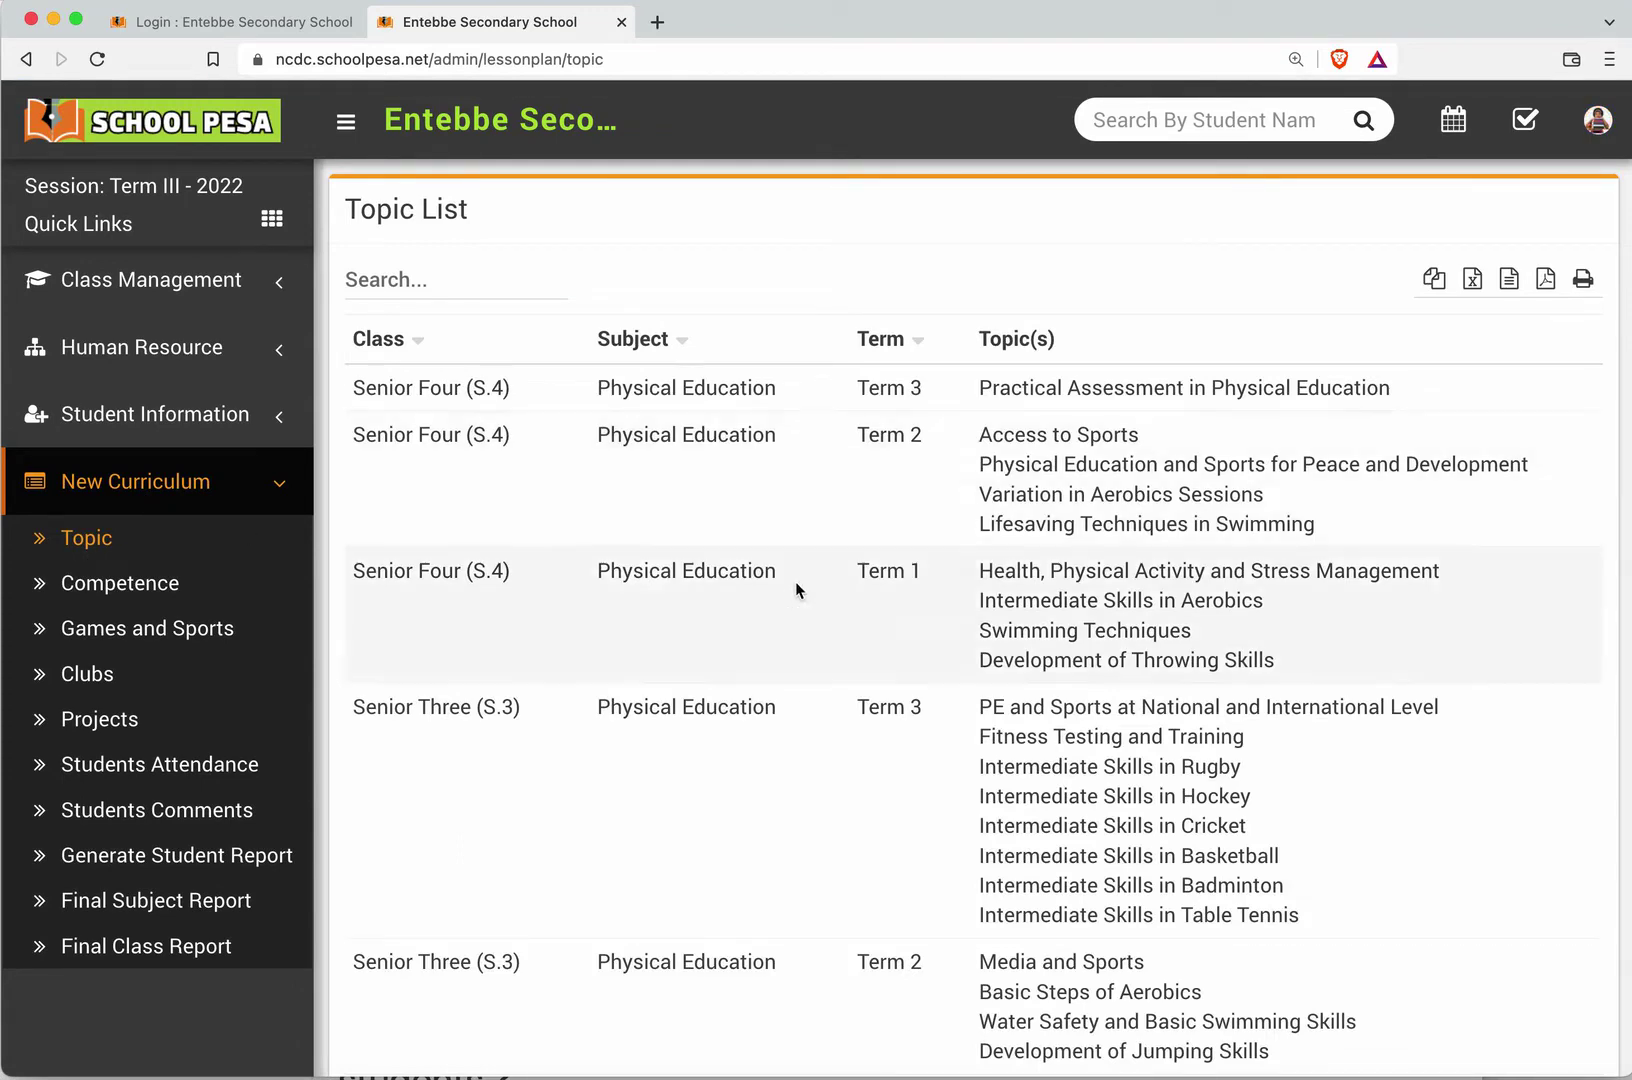
scroll(882, 617, "down", 5)
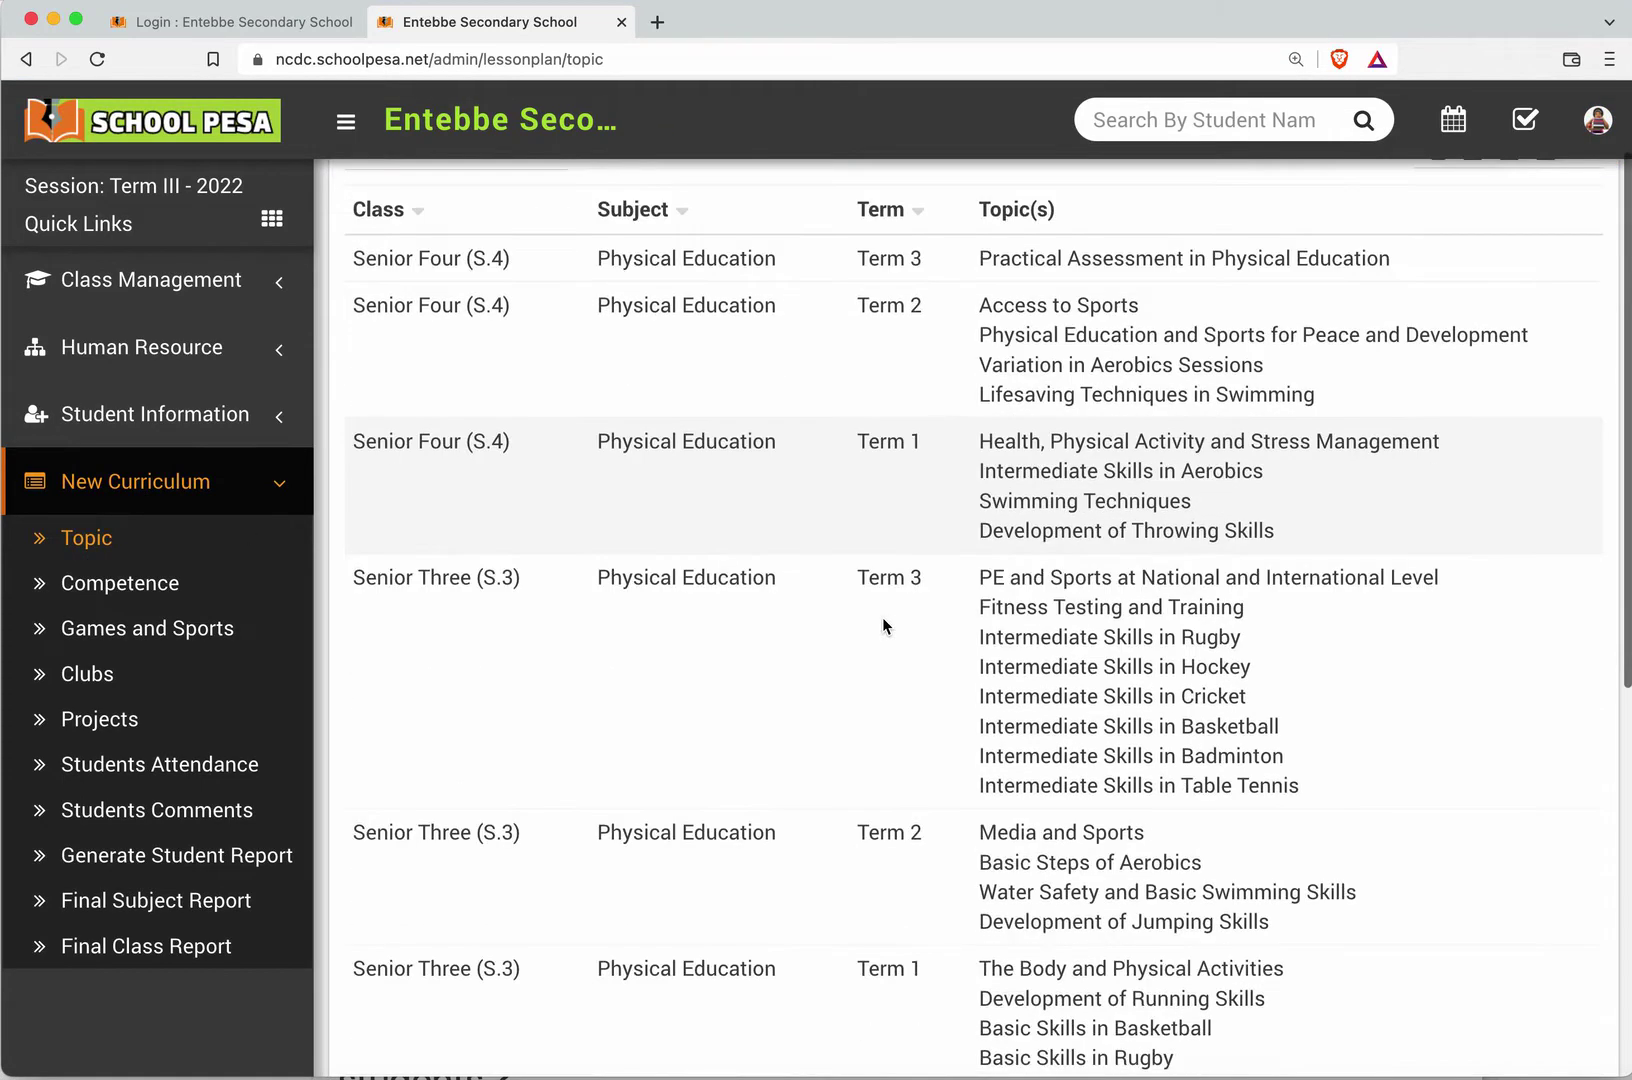
scroll(882, 617, "up", 5)
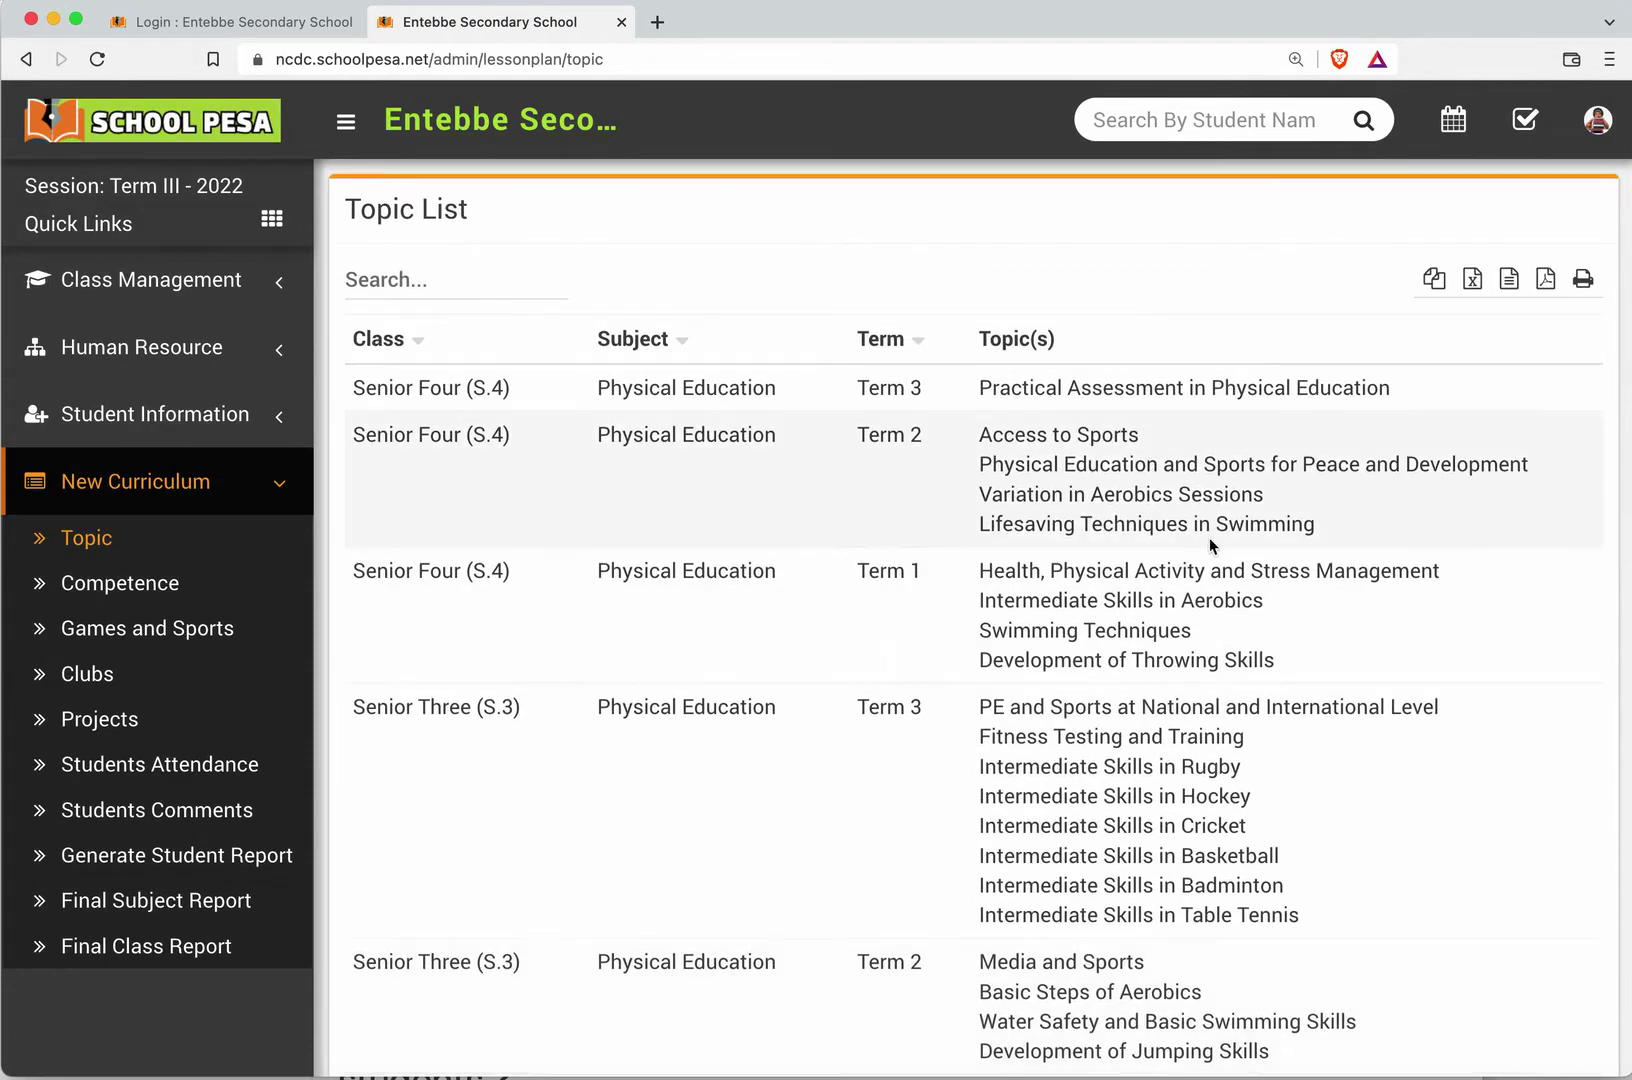
scroll(1134, 636, "down", 7)
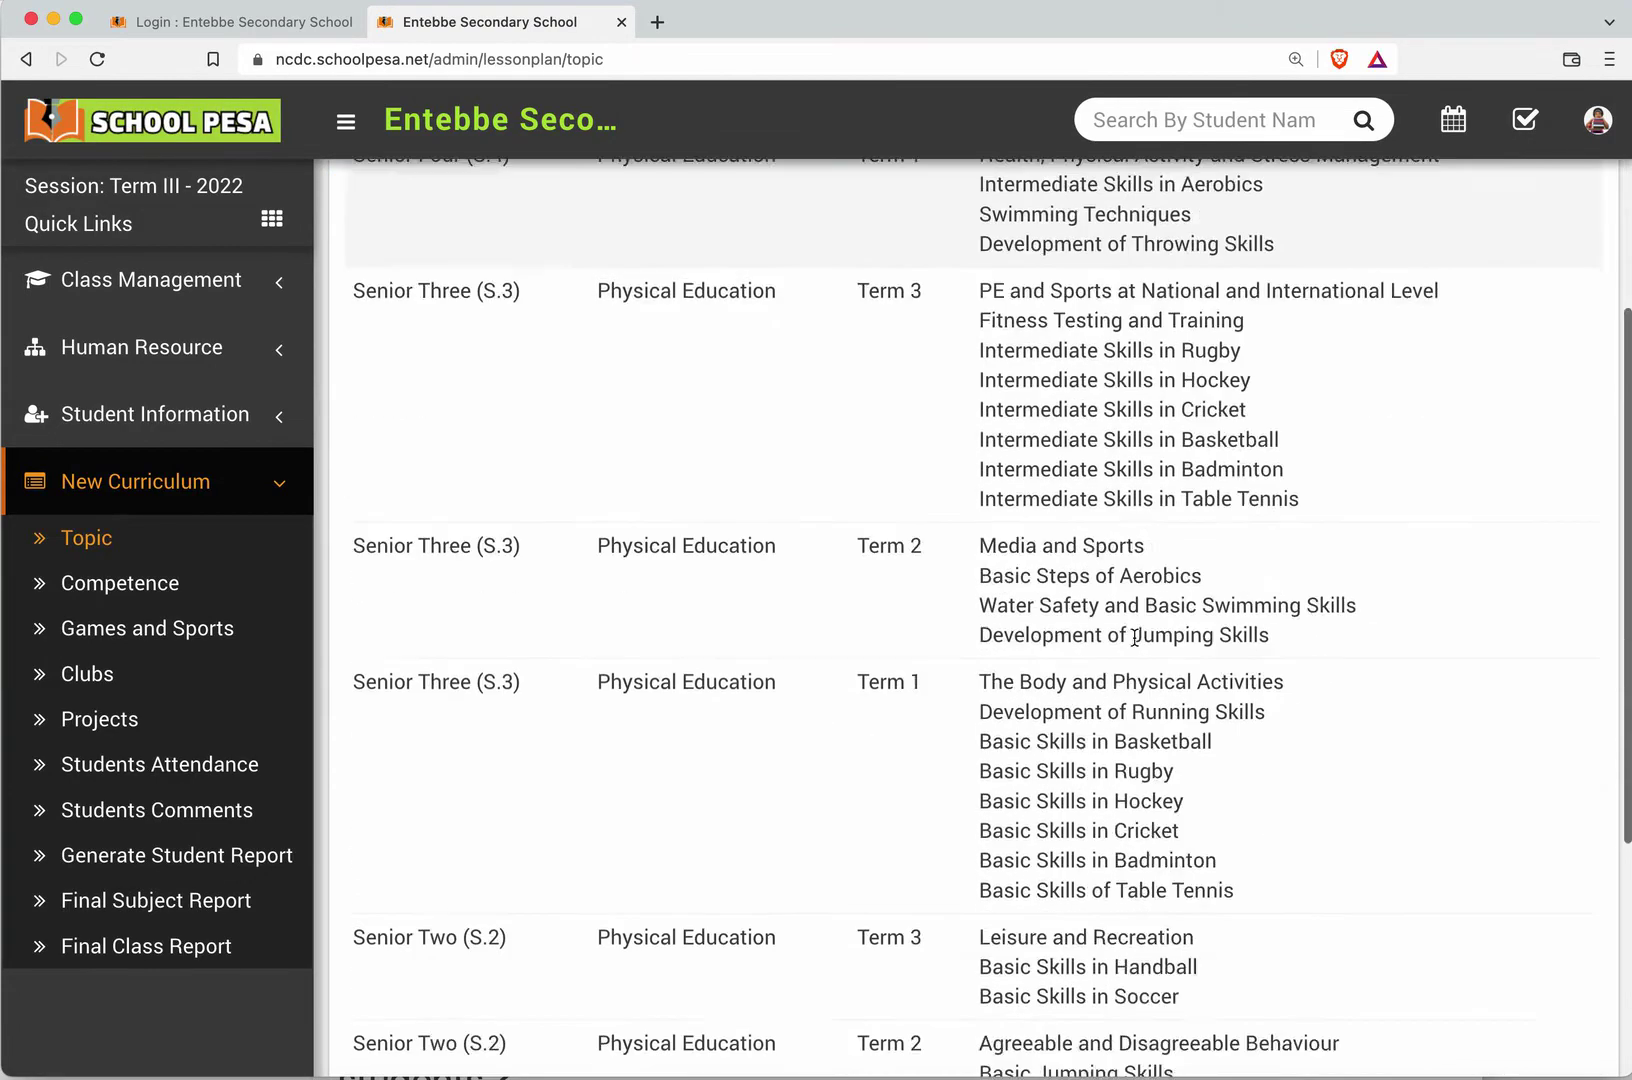
scroll(1134, 636, "down", 2)
scroll(1134, 636, "up", 10)
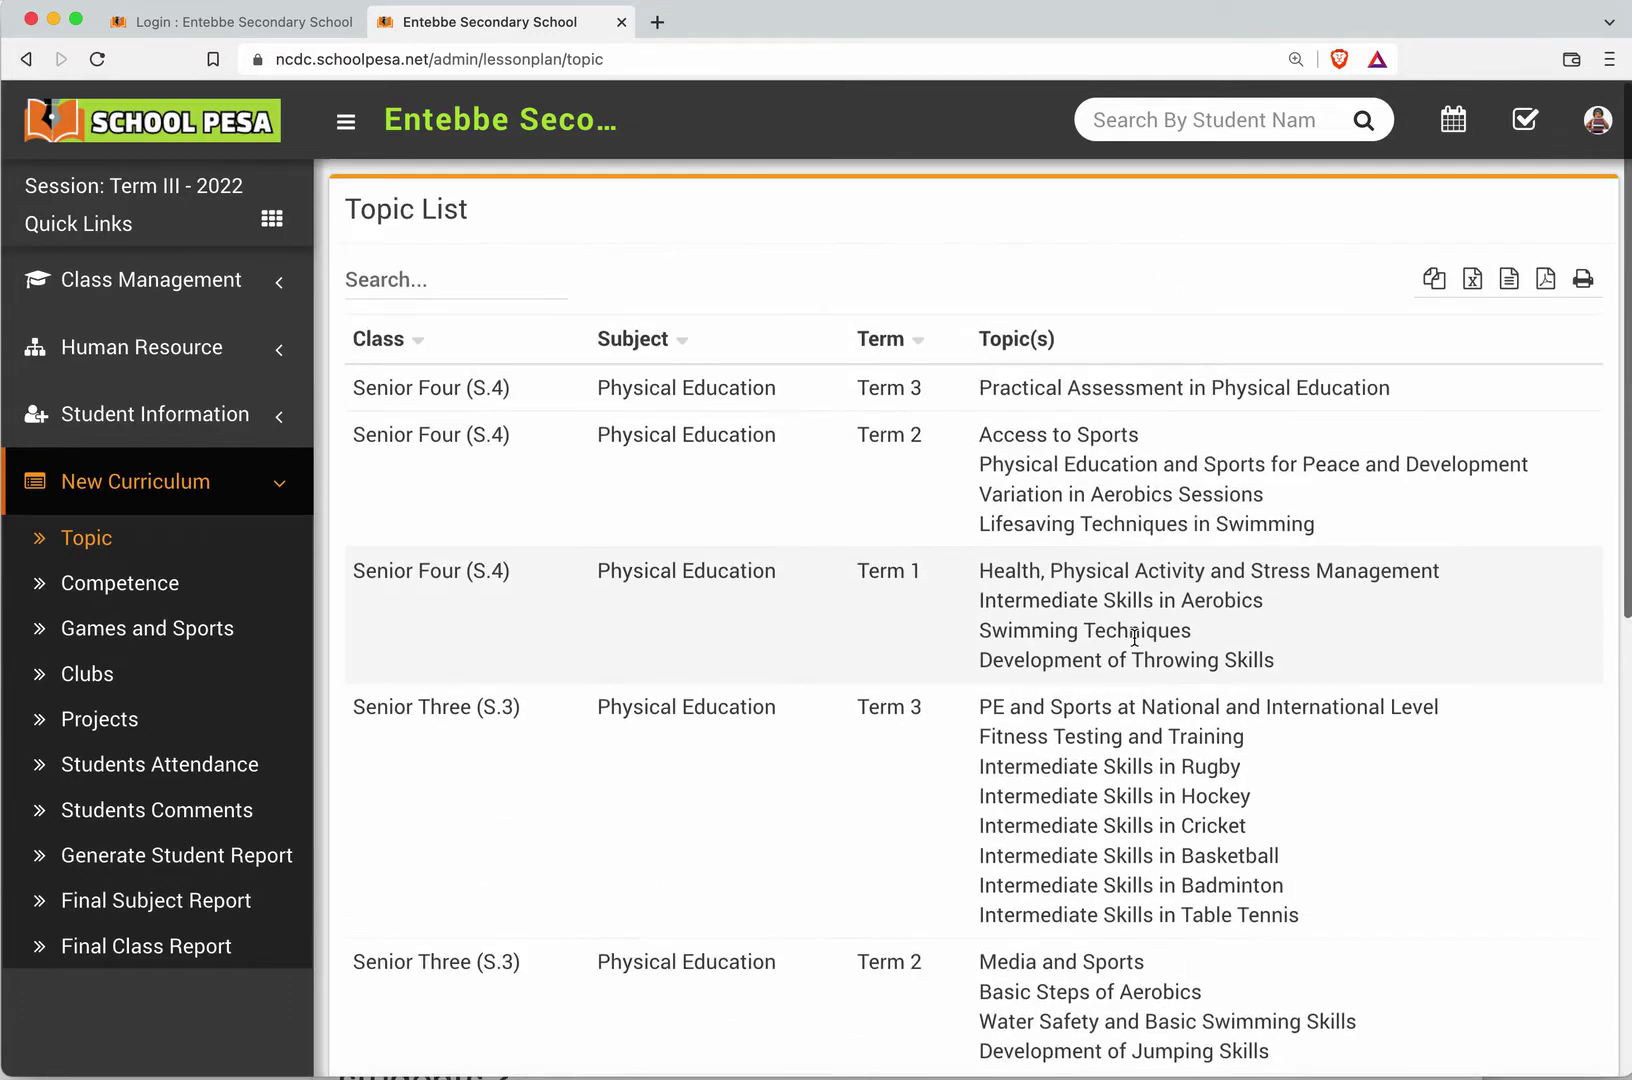
scroll(1134, 636, "down", 10)
scroll(1134, 636, "up", 10)
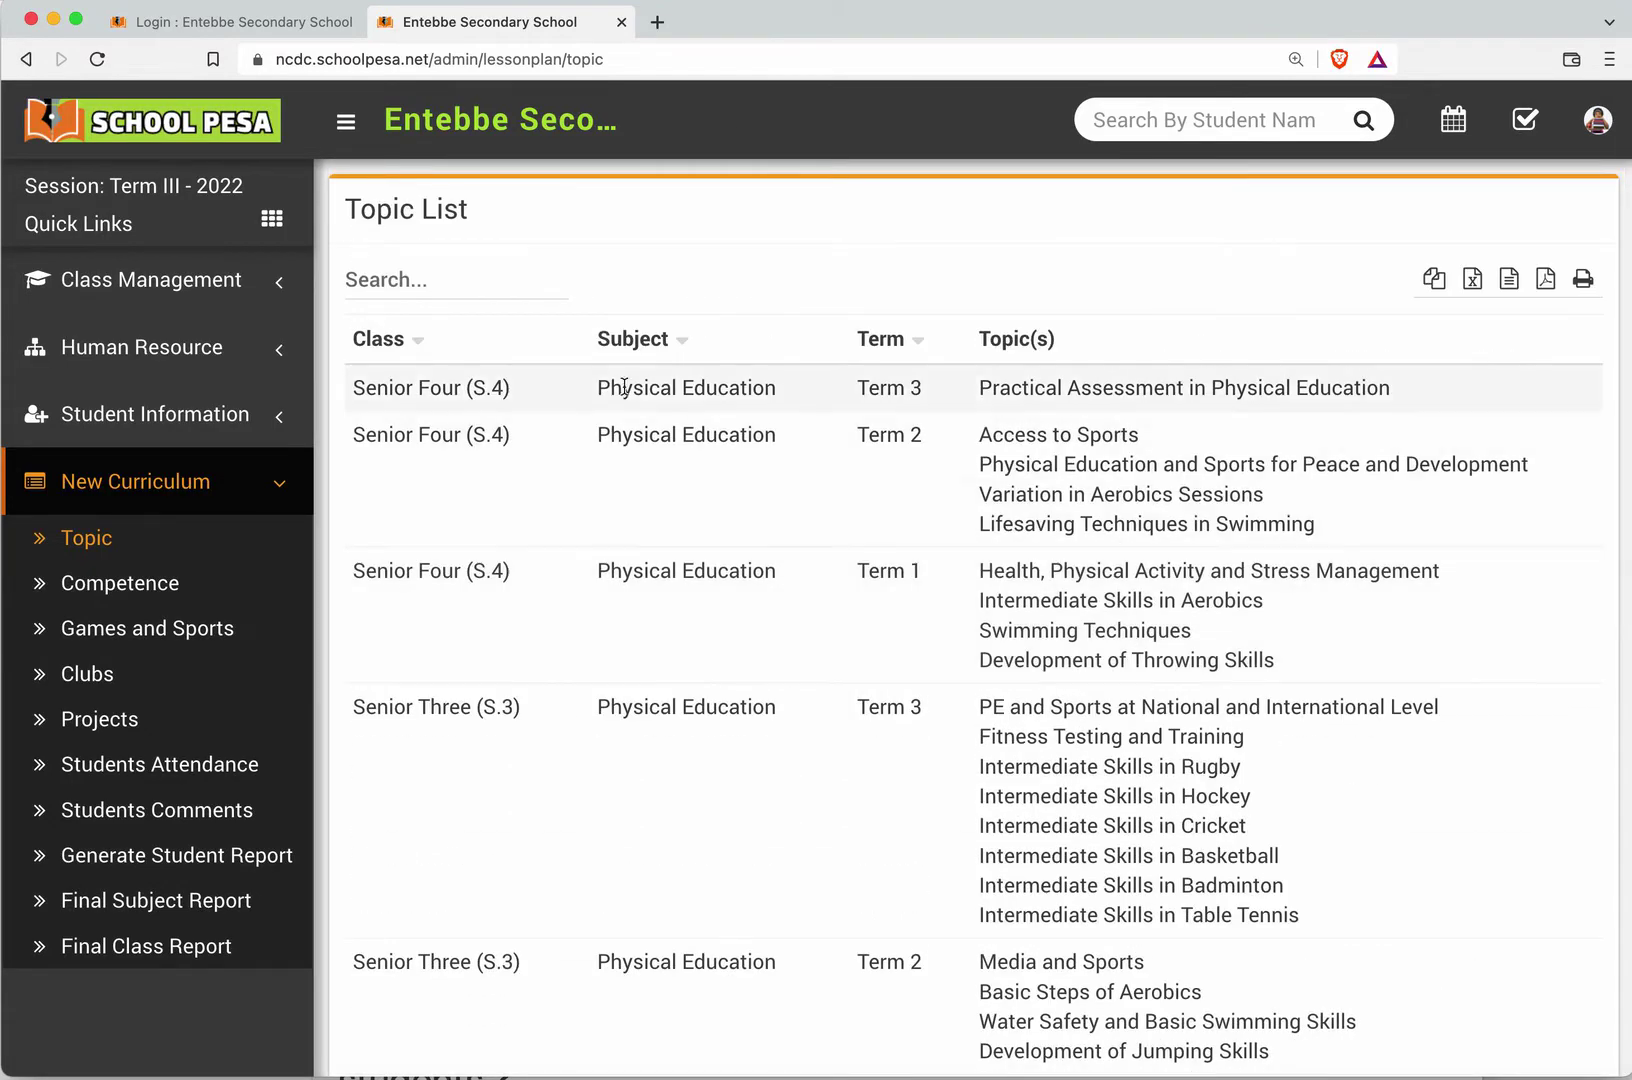
Step: Filter the Topic List by ICT and review the Senior One (S.1) topics for each term on page 2
left_click(441, 291)
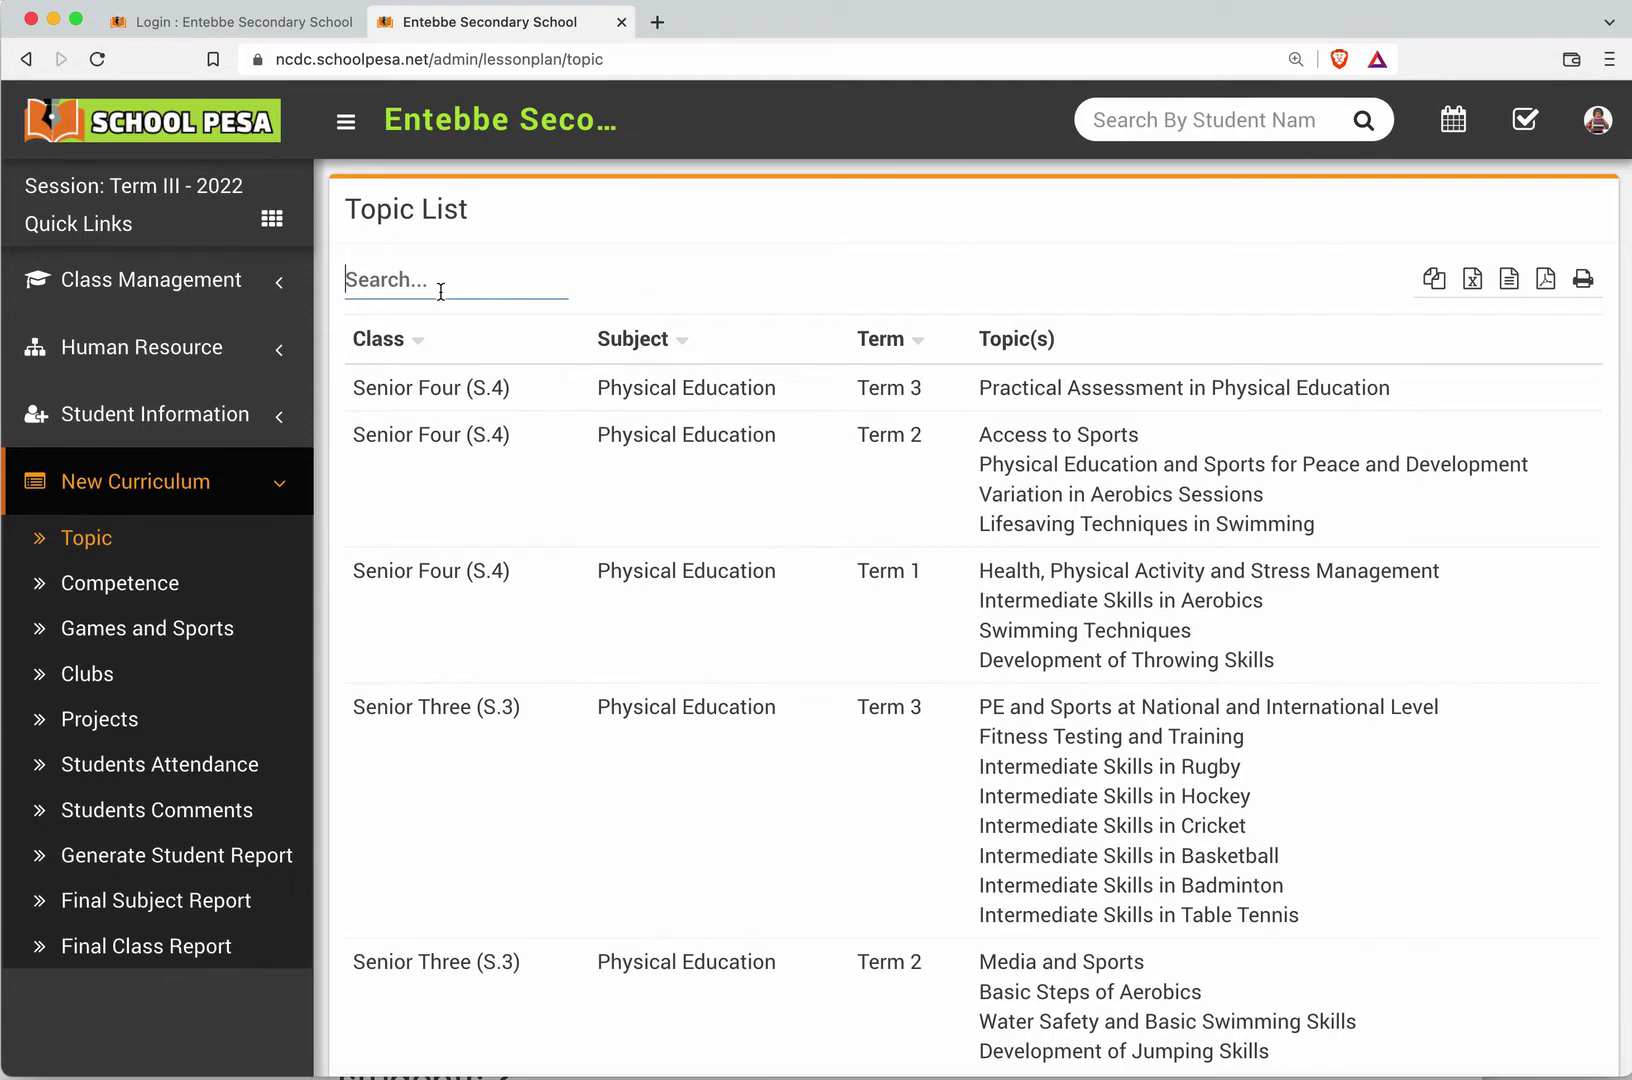
type("ICT")
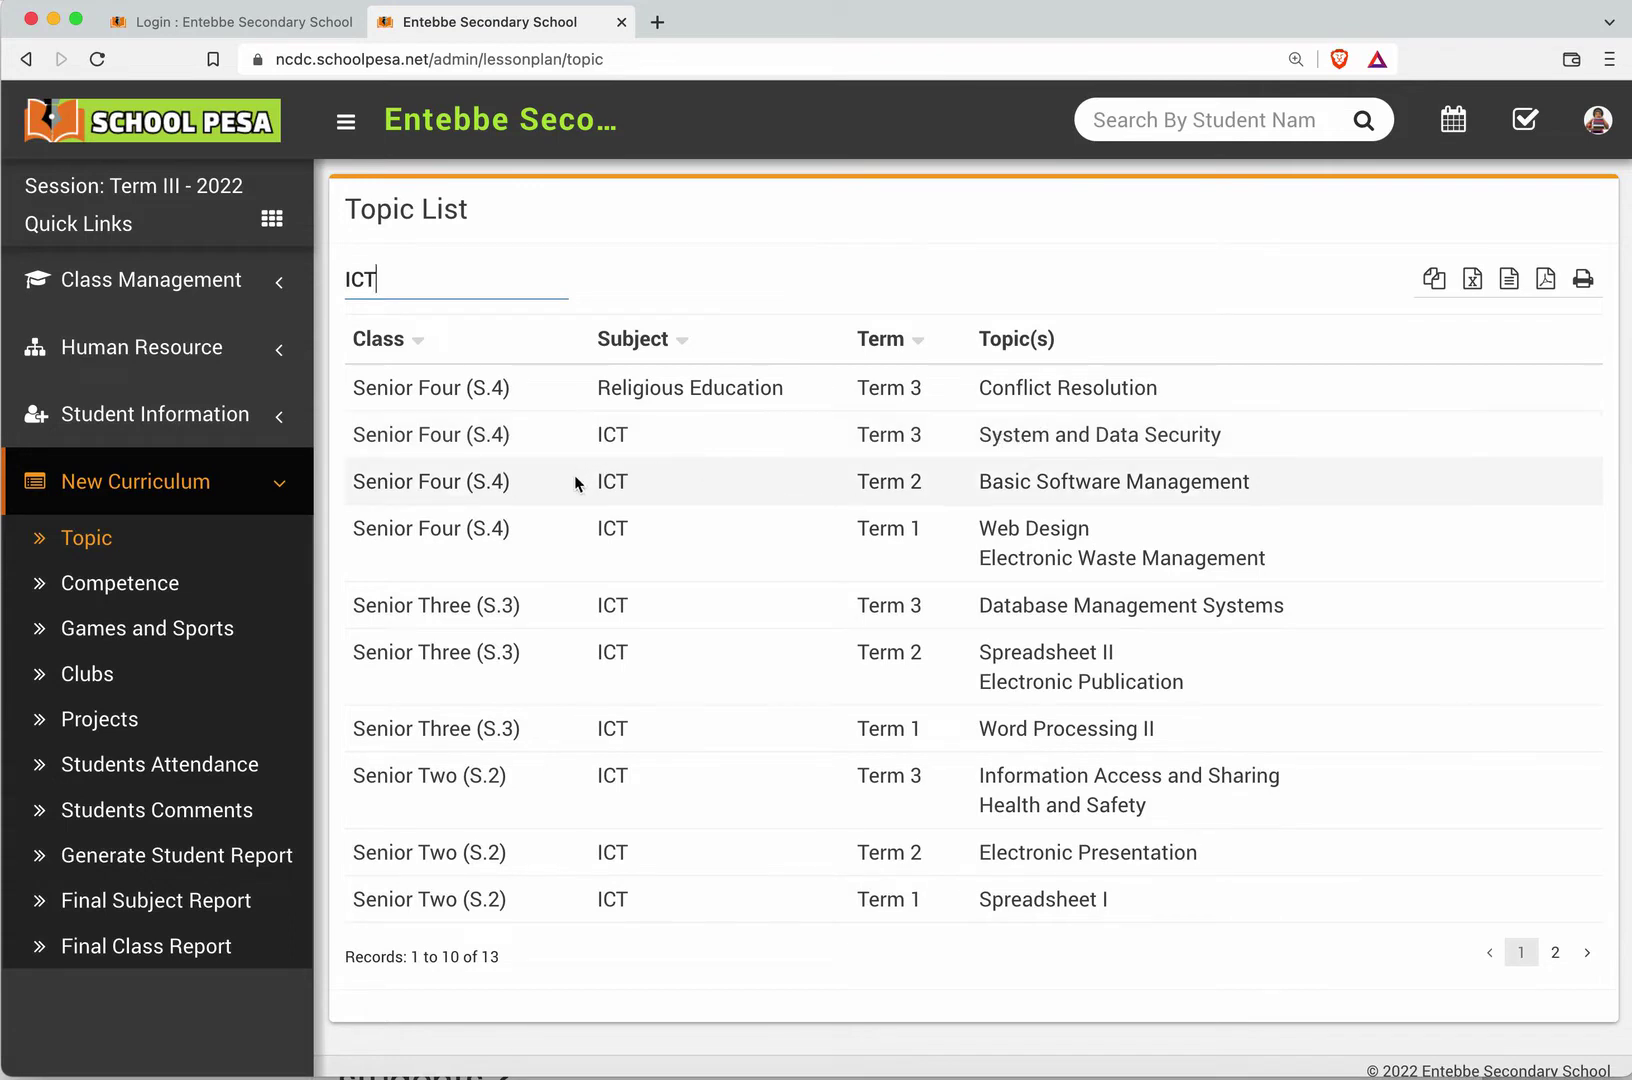
left_click(1555, 952)
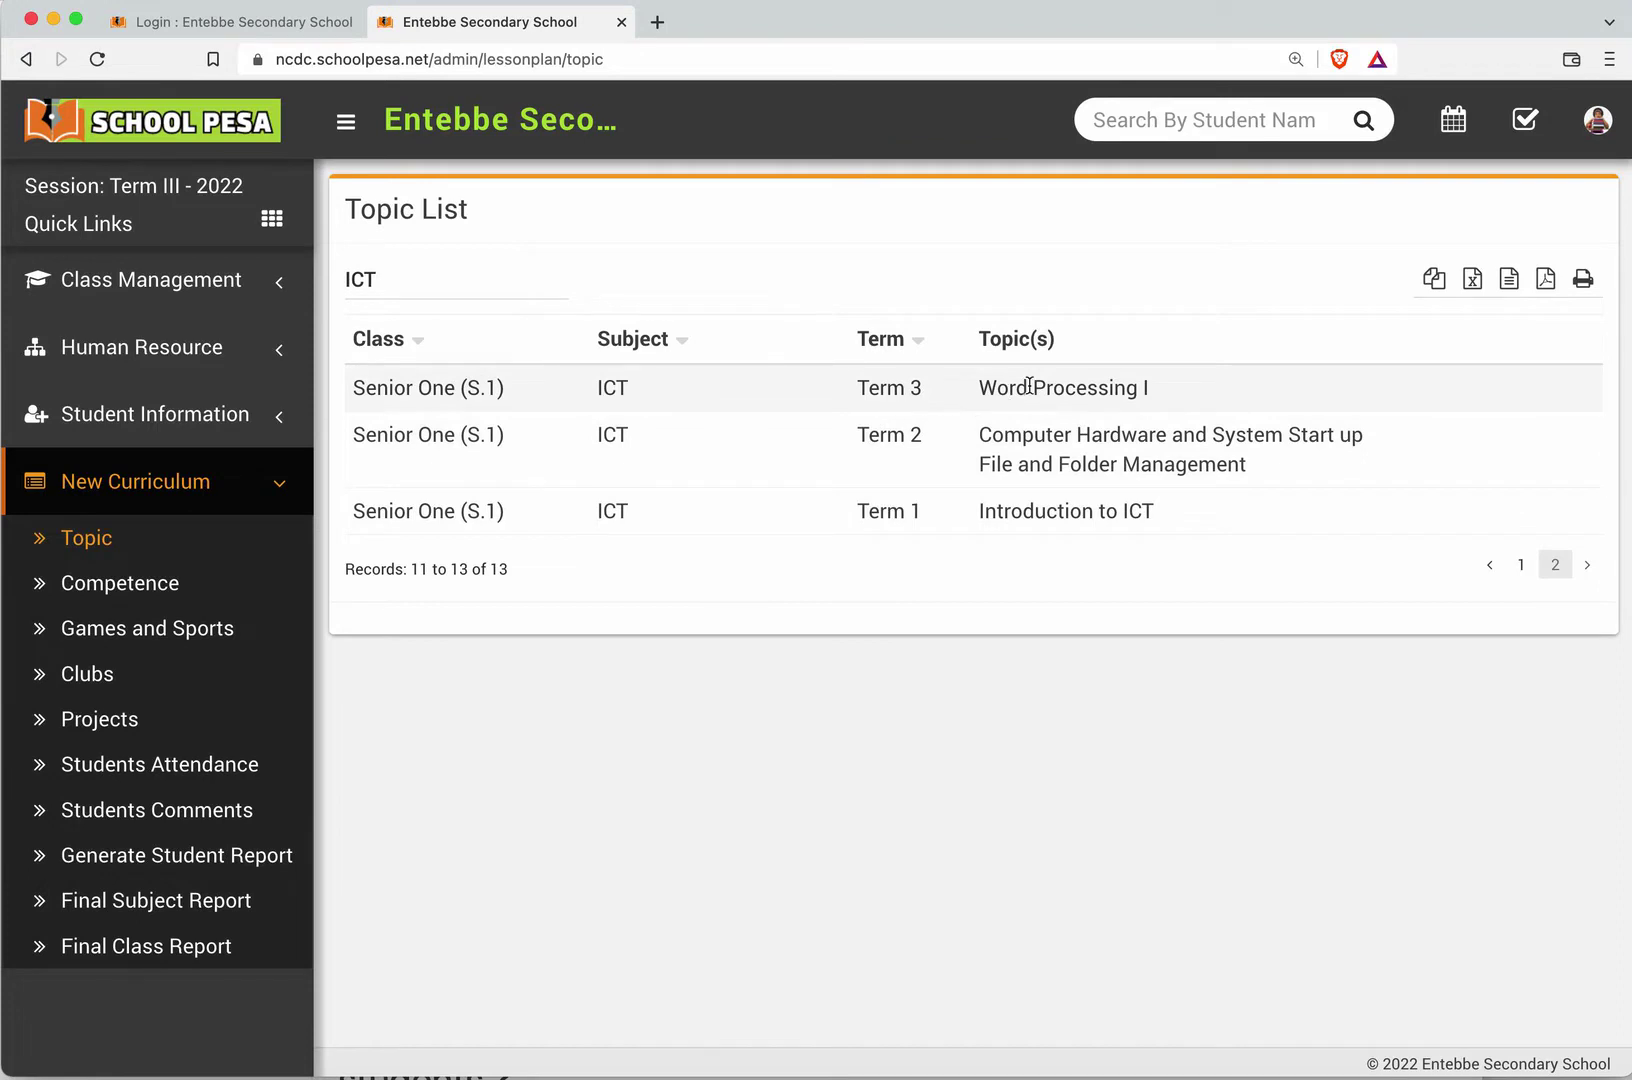
left_click_drag(1160, 510, 976, 511)
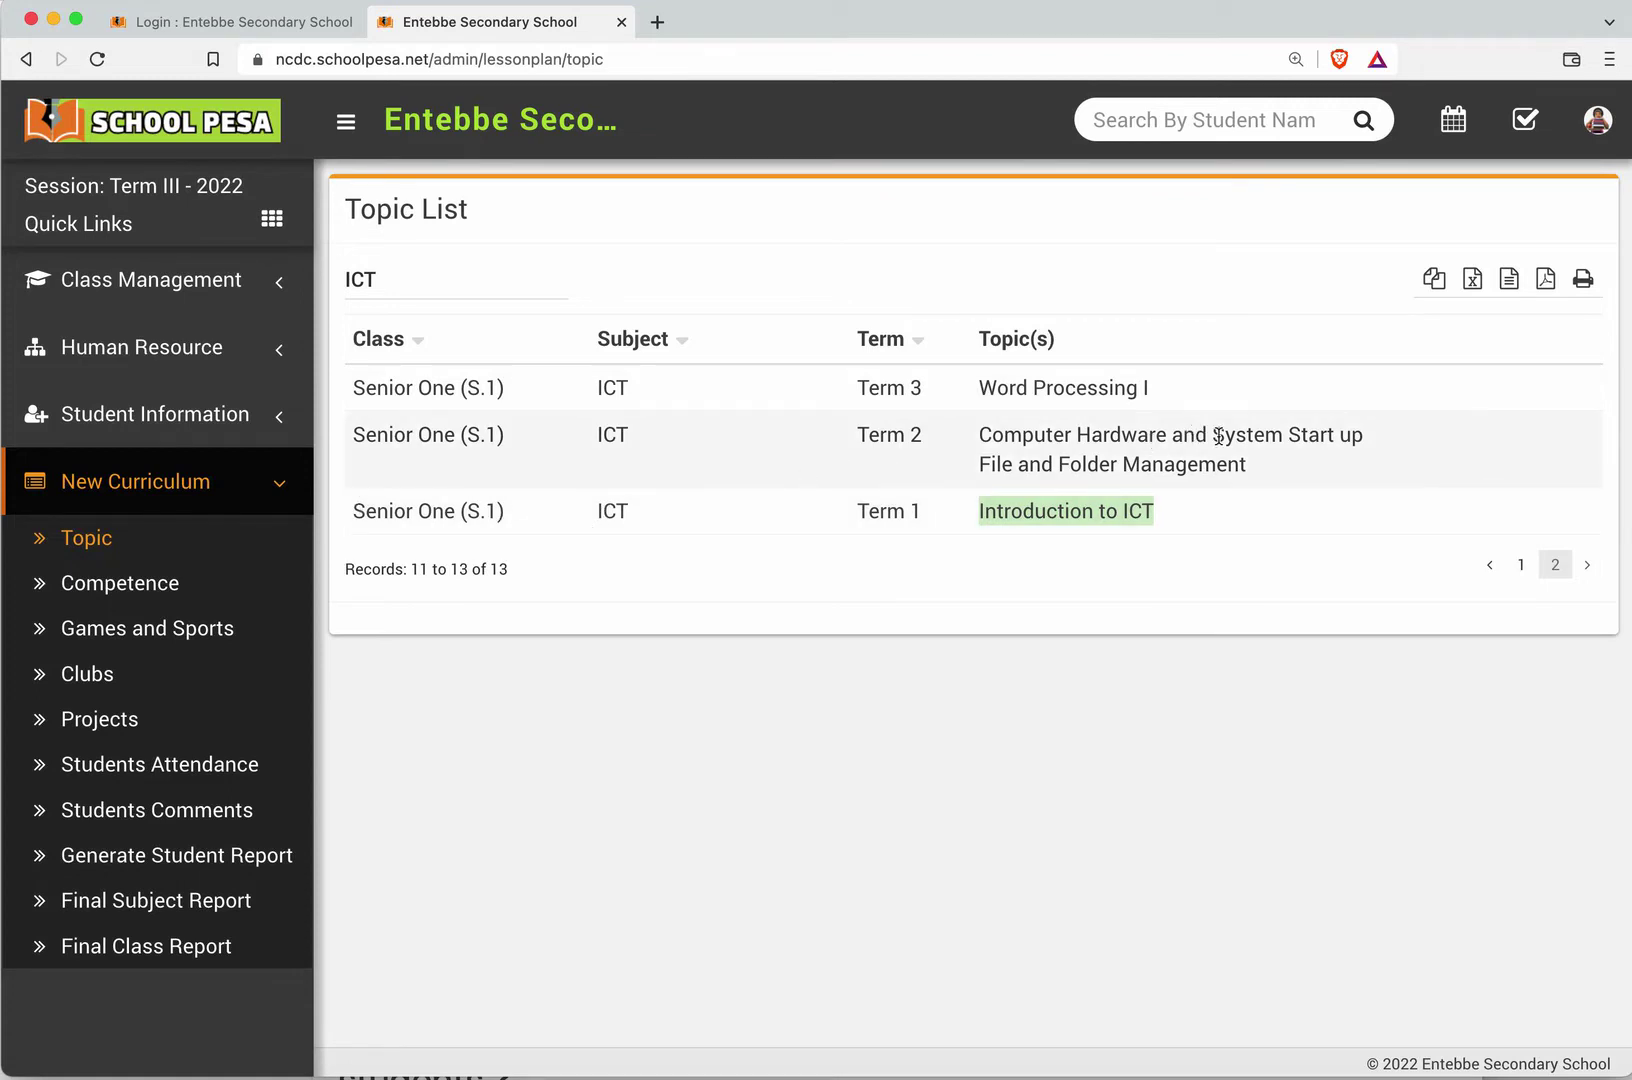
left_click_drag(1248, 466, 982, 446)
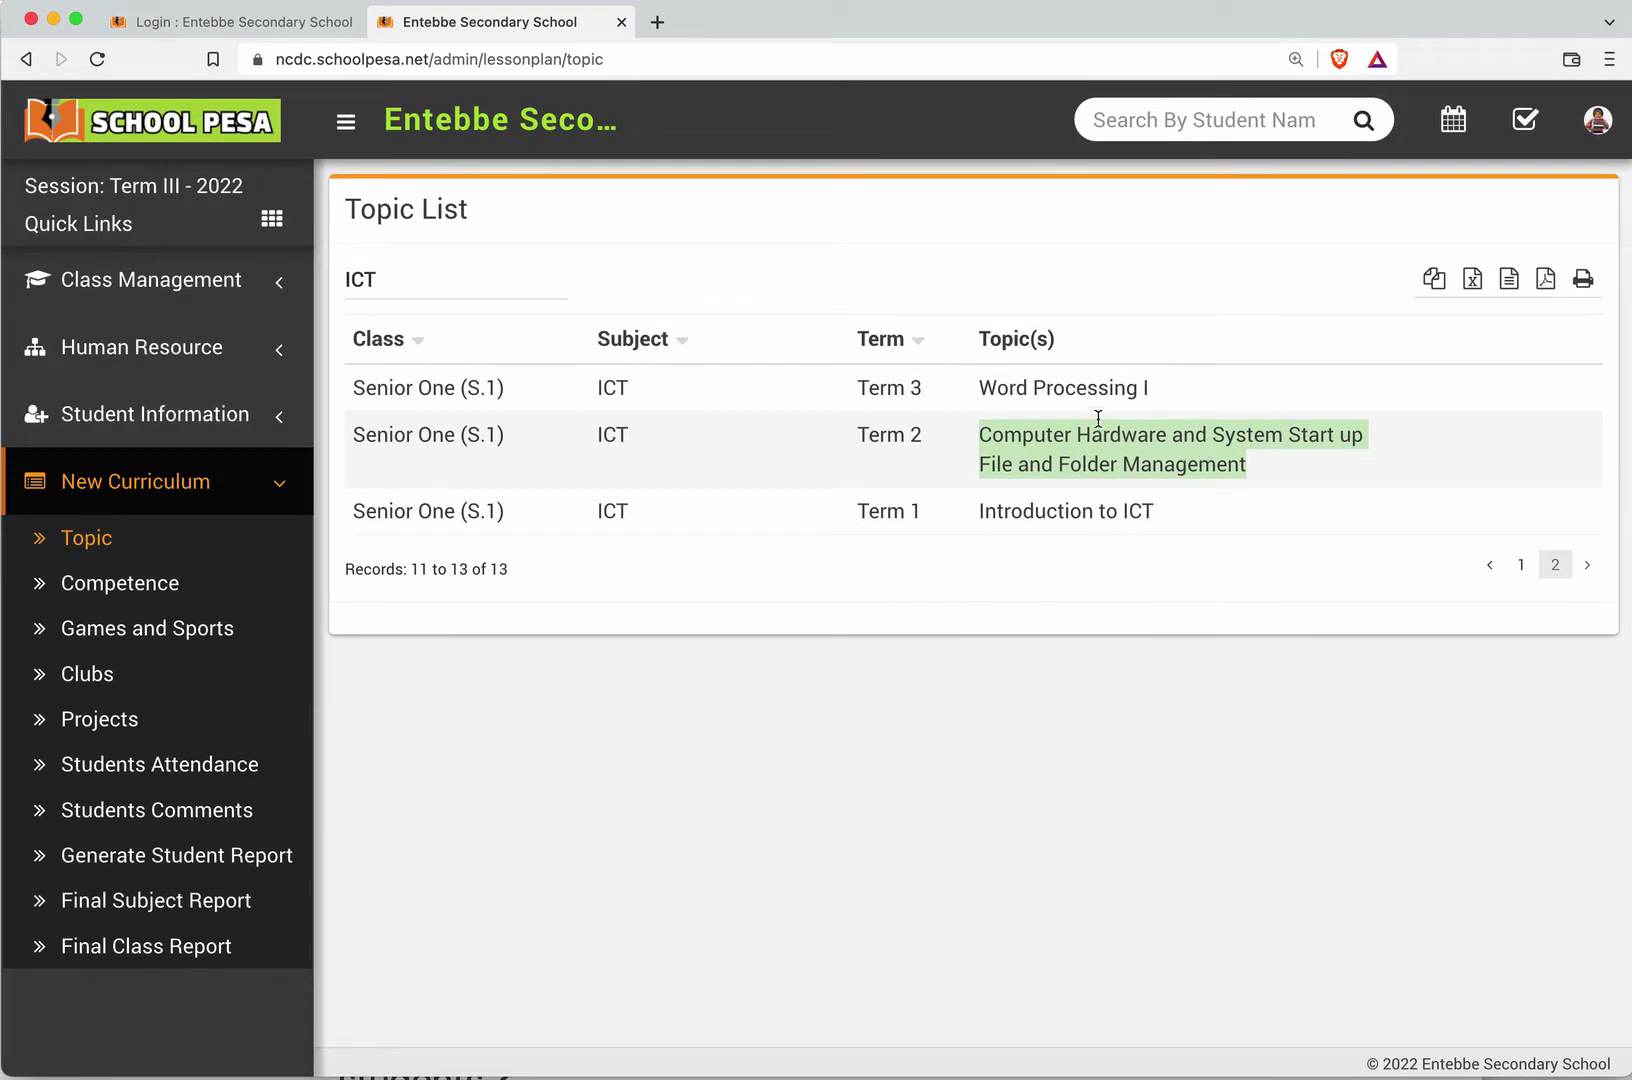
left_click_drag(1153, 392, 858, 394)
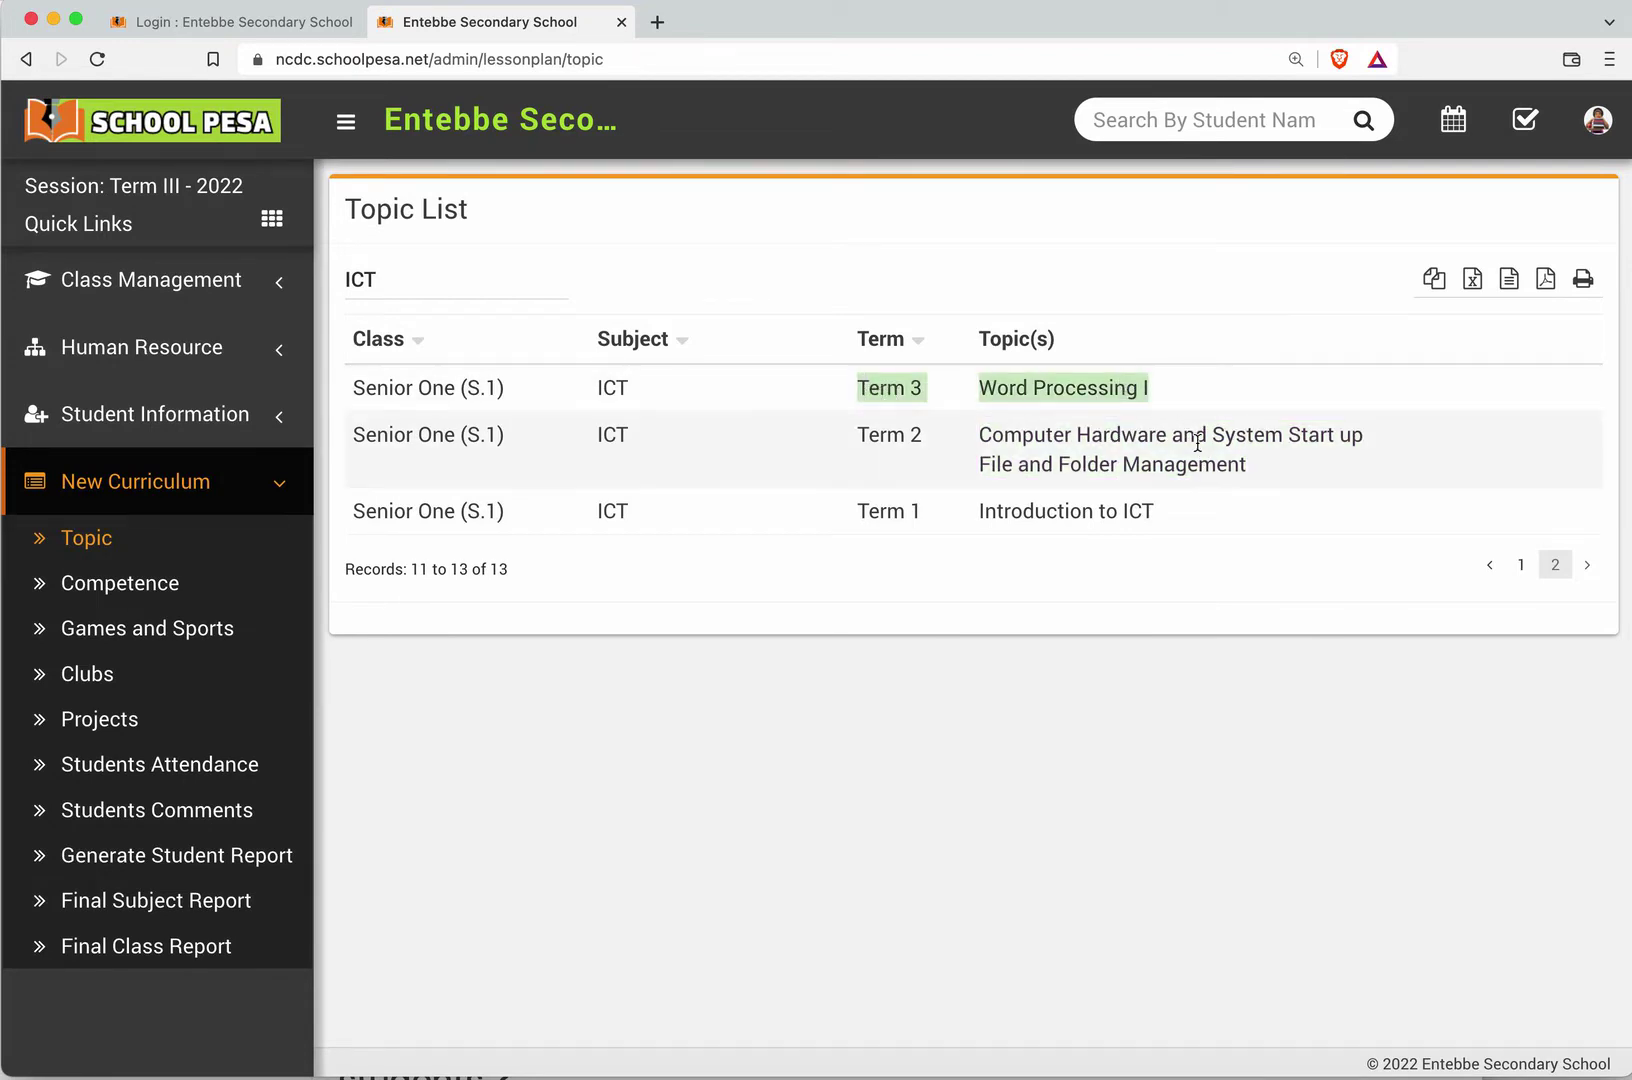
left_click(1169, 476)
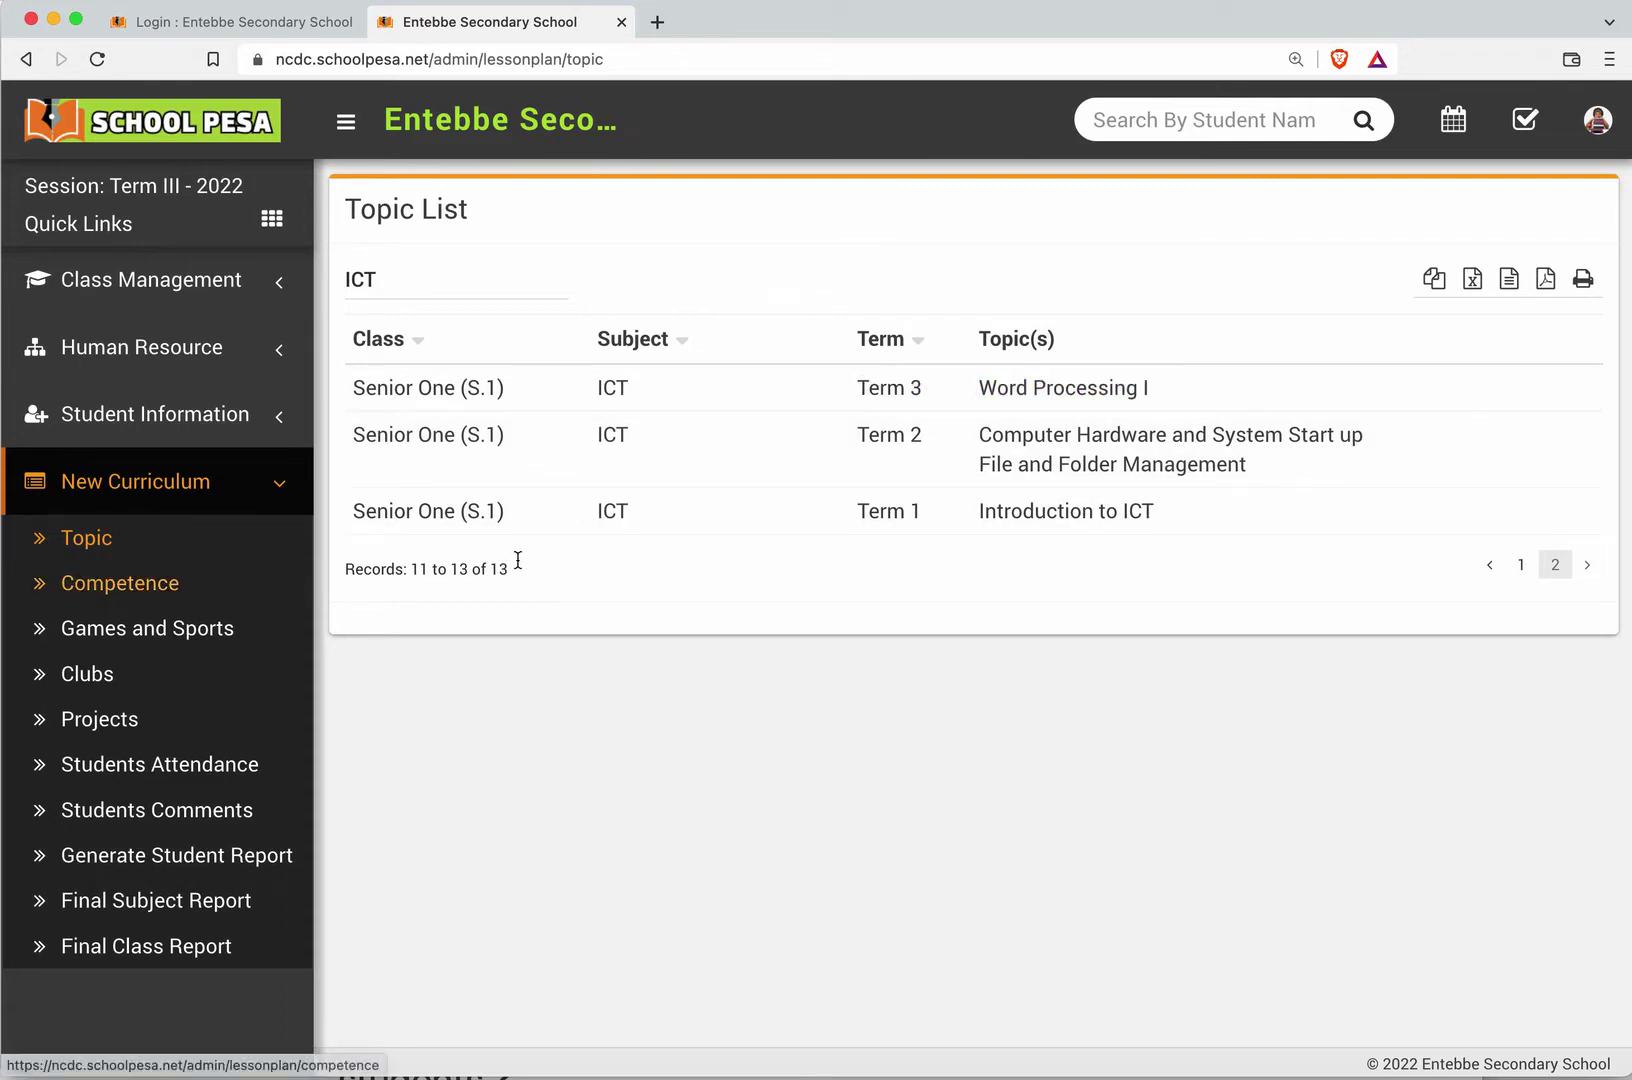
Step: Filter the Topic List by Geography instead and highlight the Senior Four (S.4) Term 1 topics
left_click_drag(377, 280, 341, 285)
key("BackSpace")
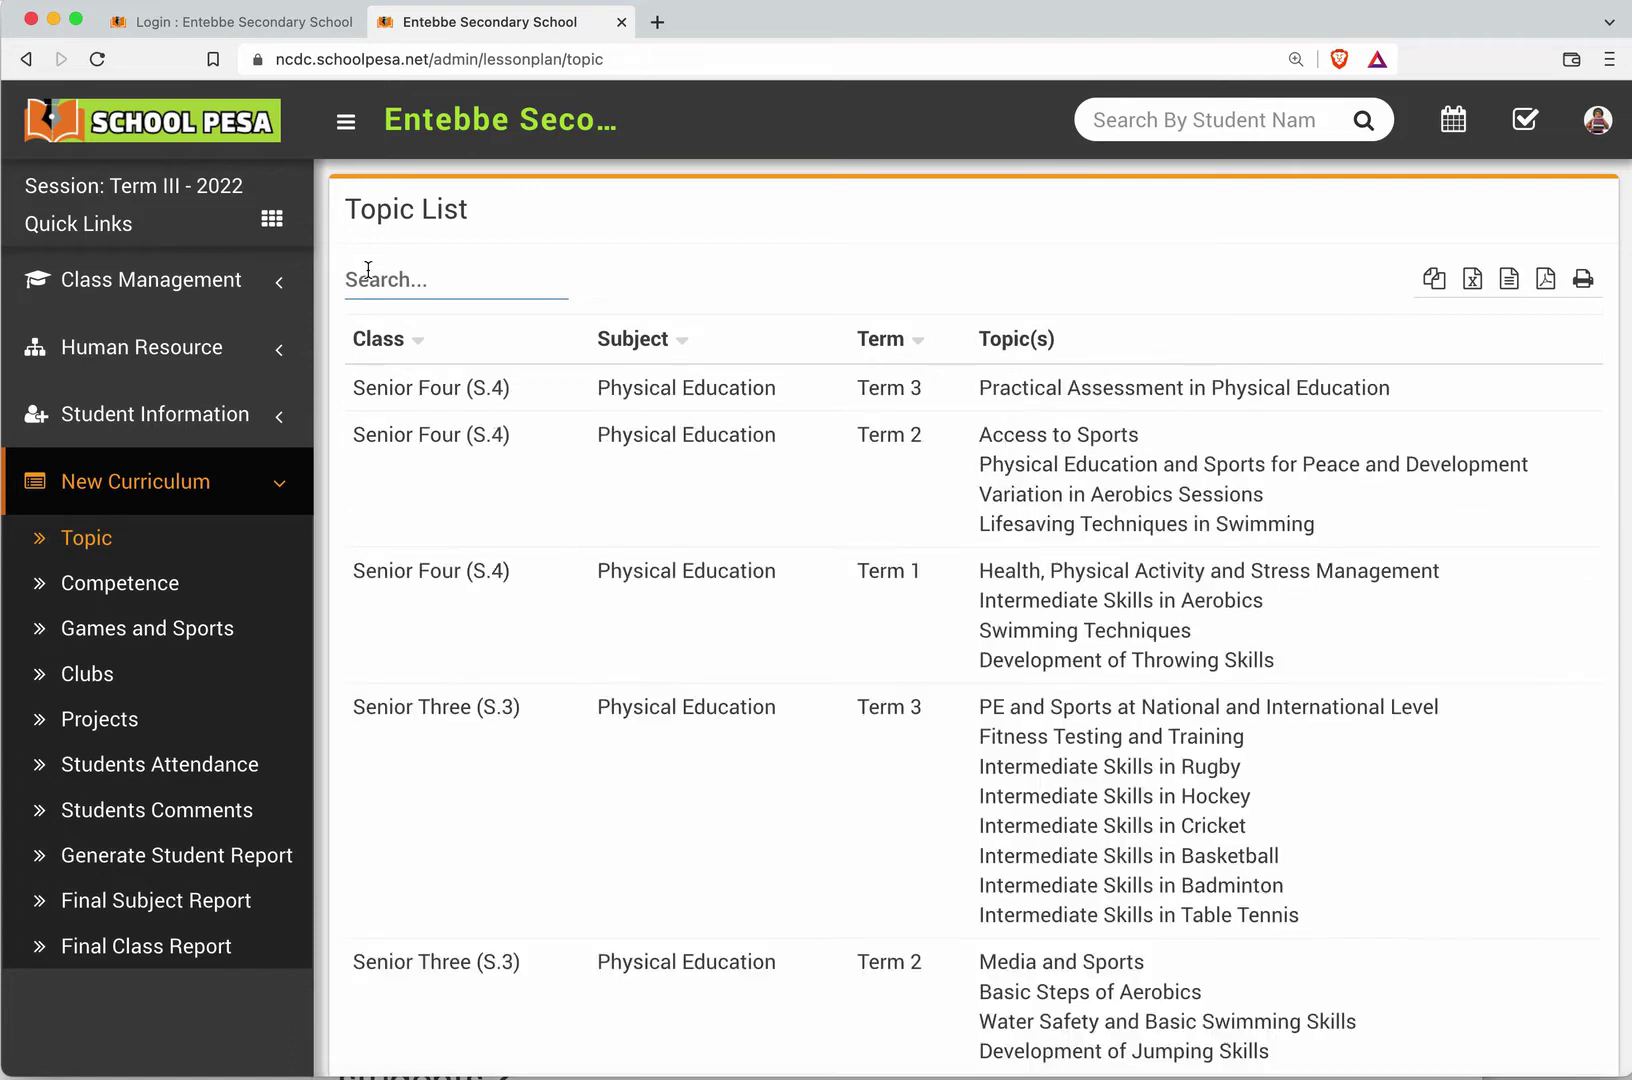
type("Geo")
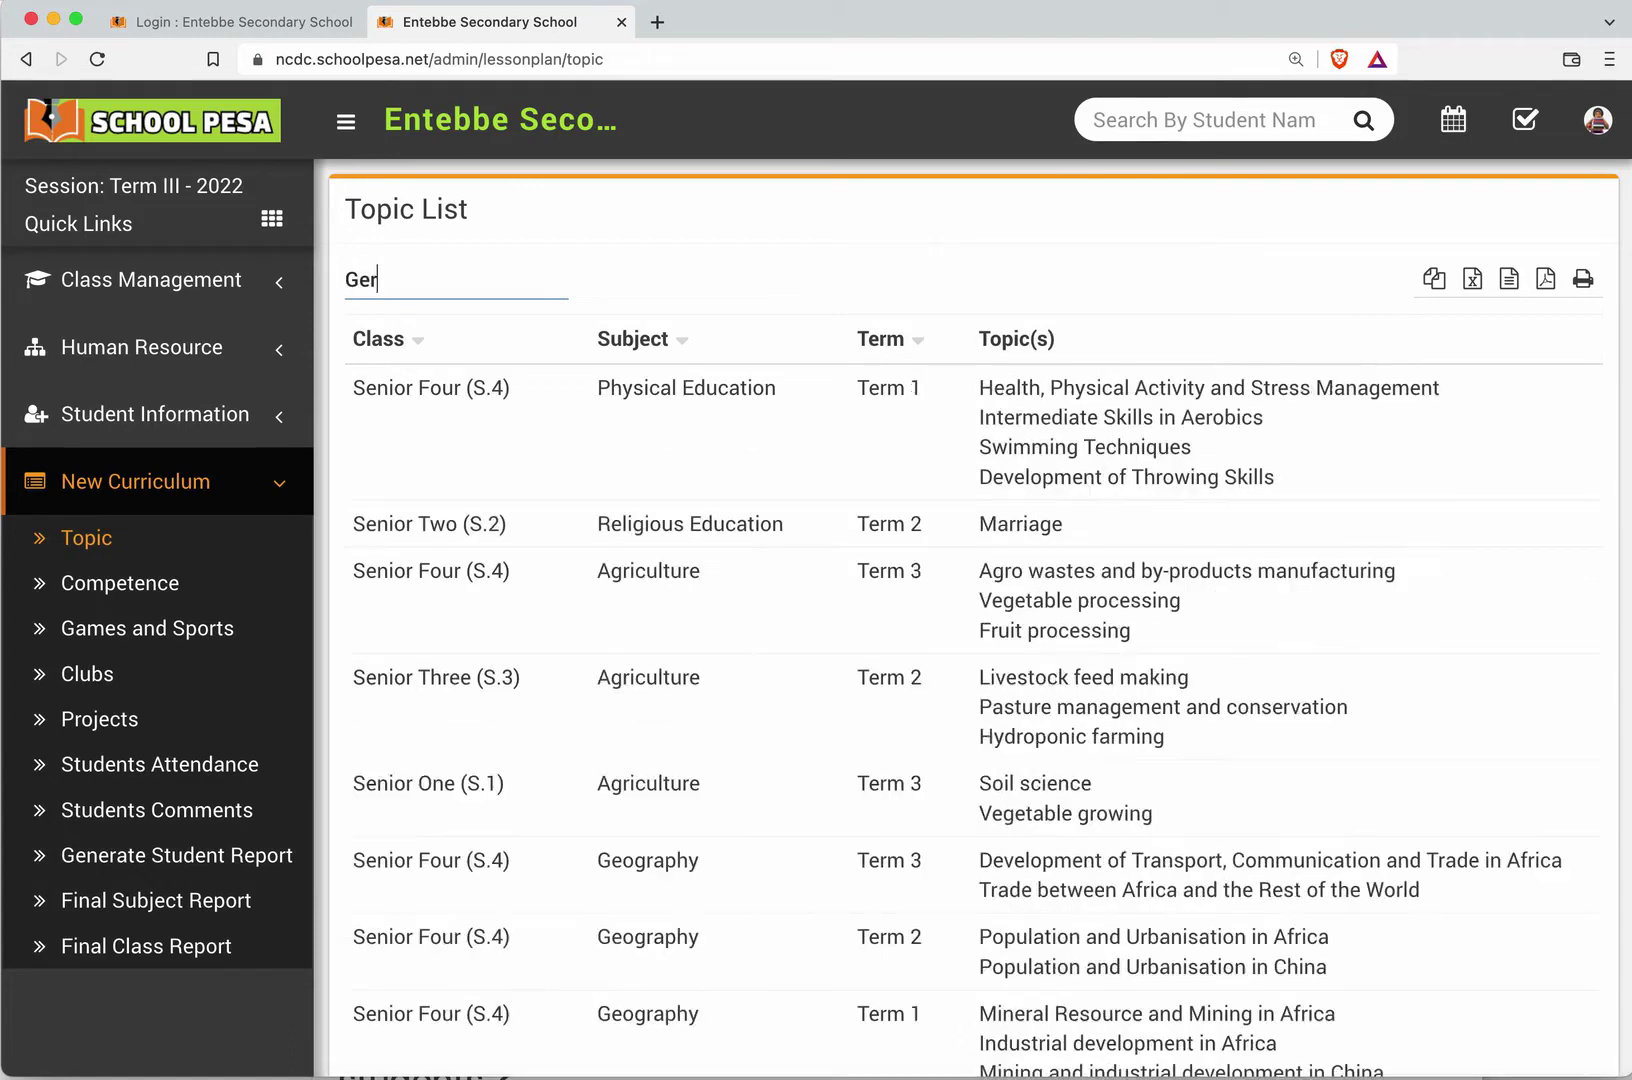
type("hra")
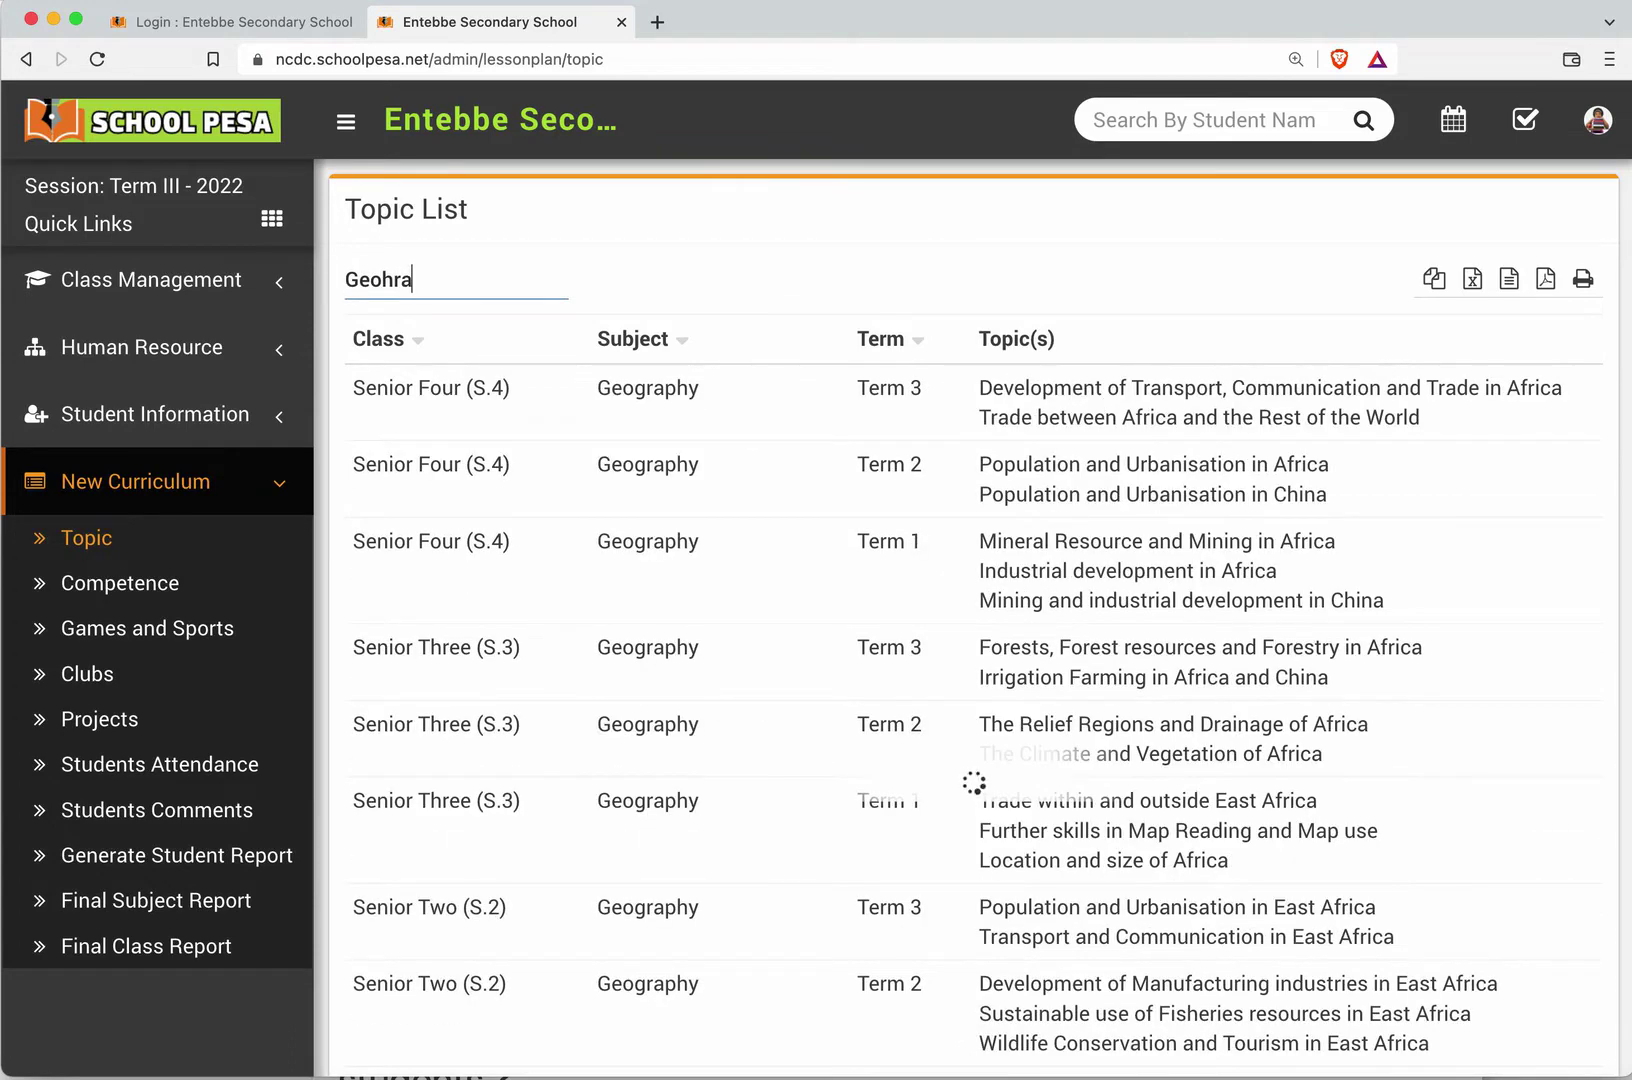
key("BackSpace")
key("BackSpace")
key("BackSpace")
type("graphy")
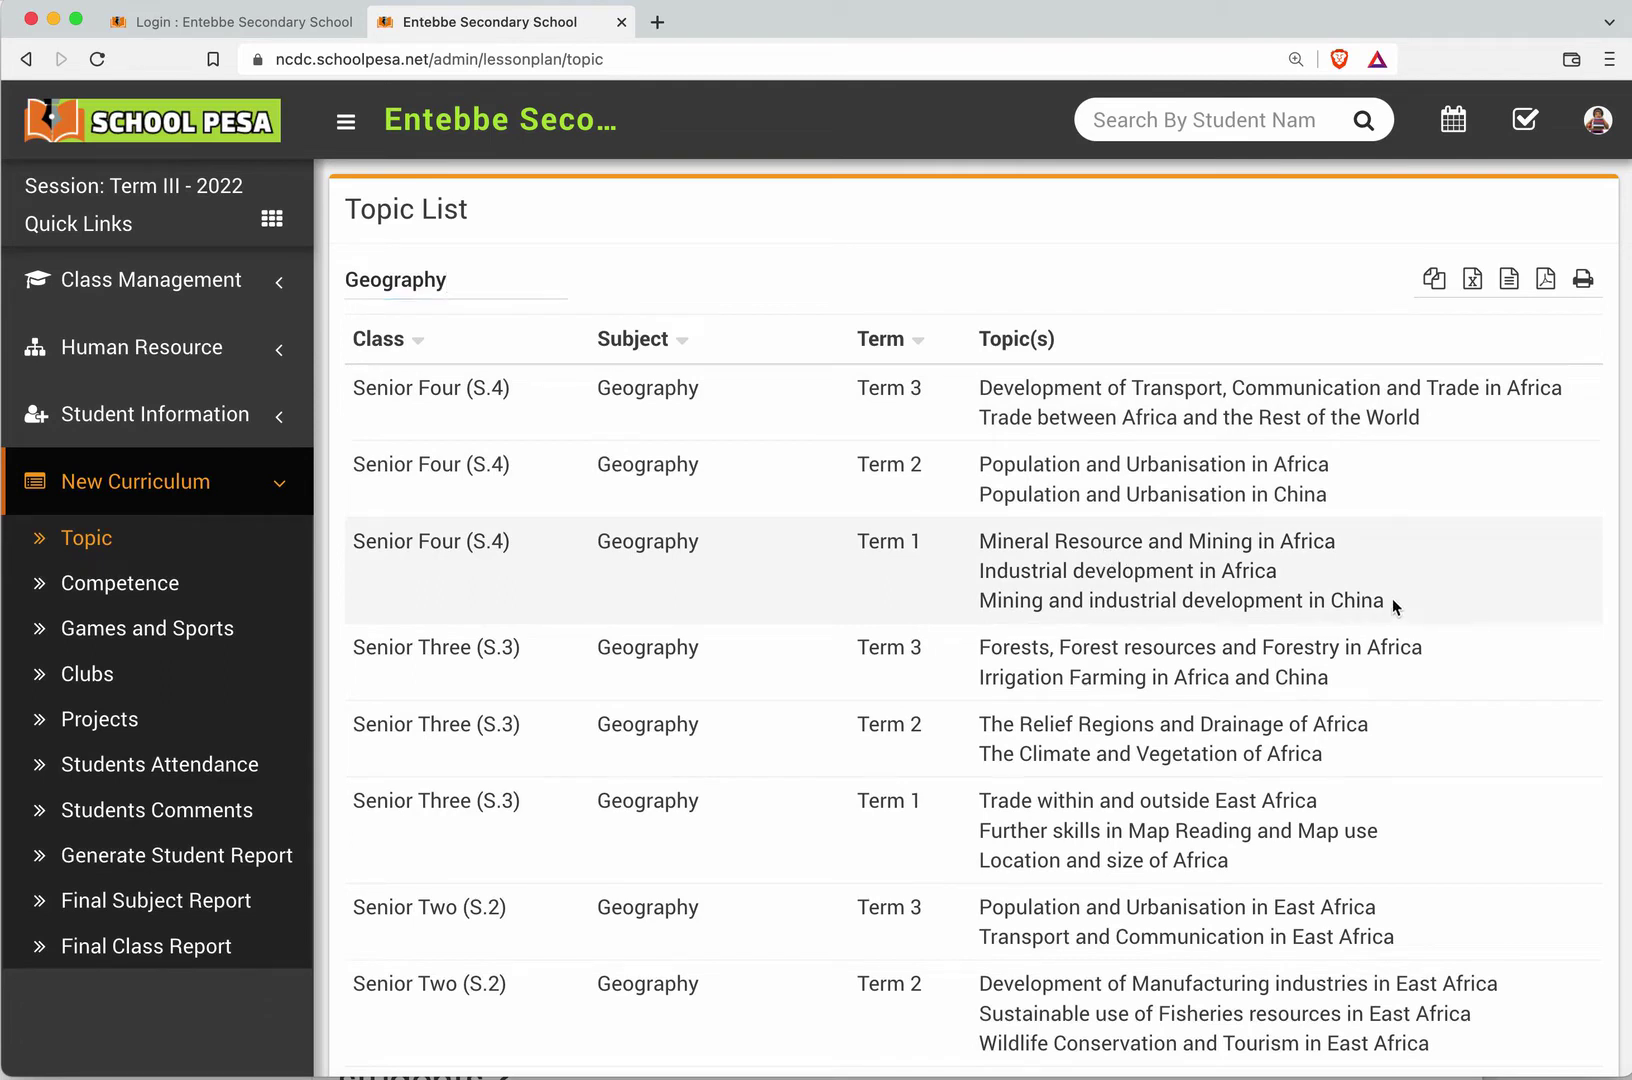
left_click_drag(1395, 605, 980, 555)
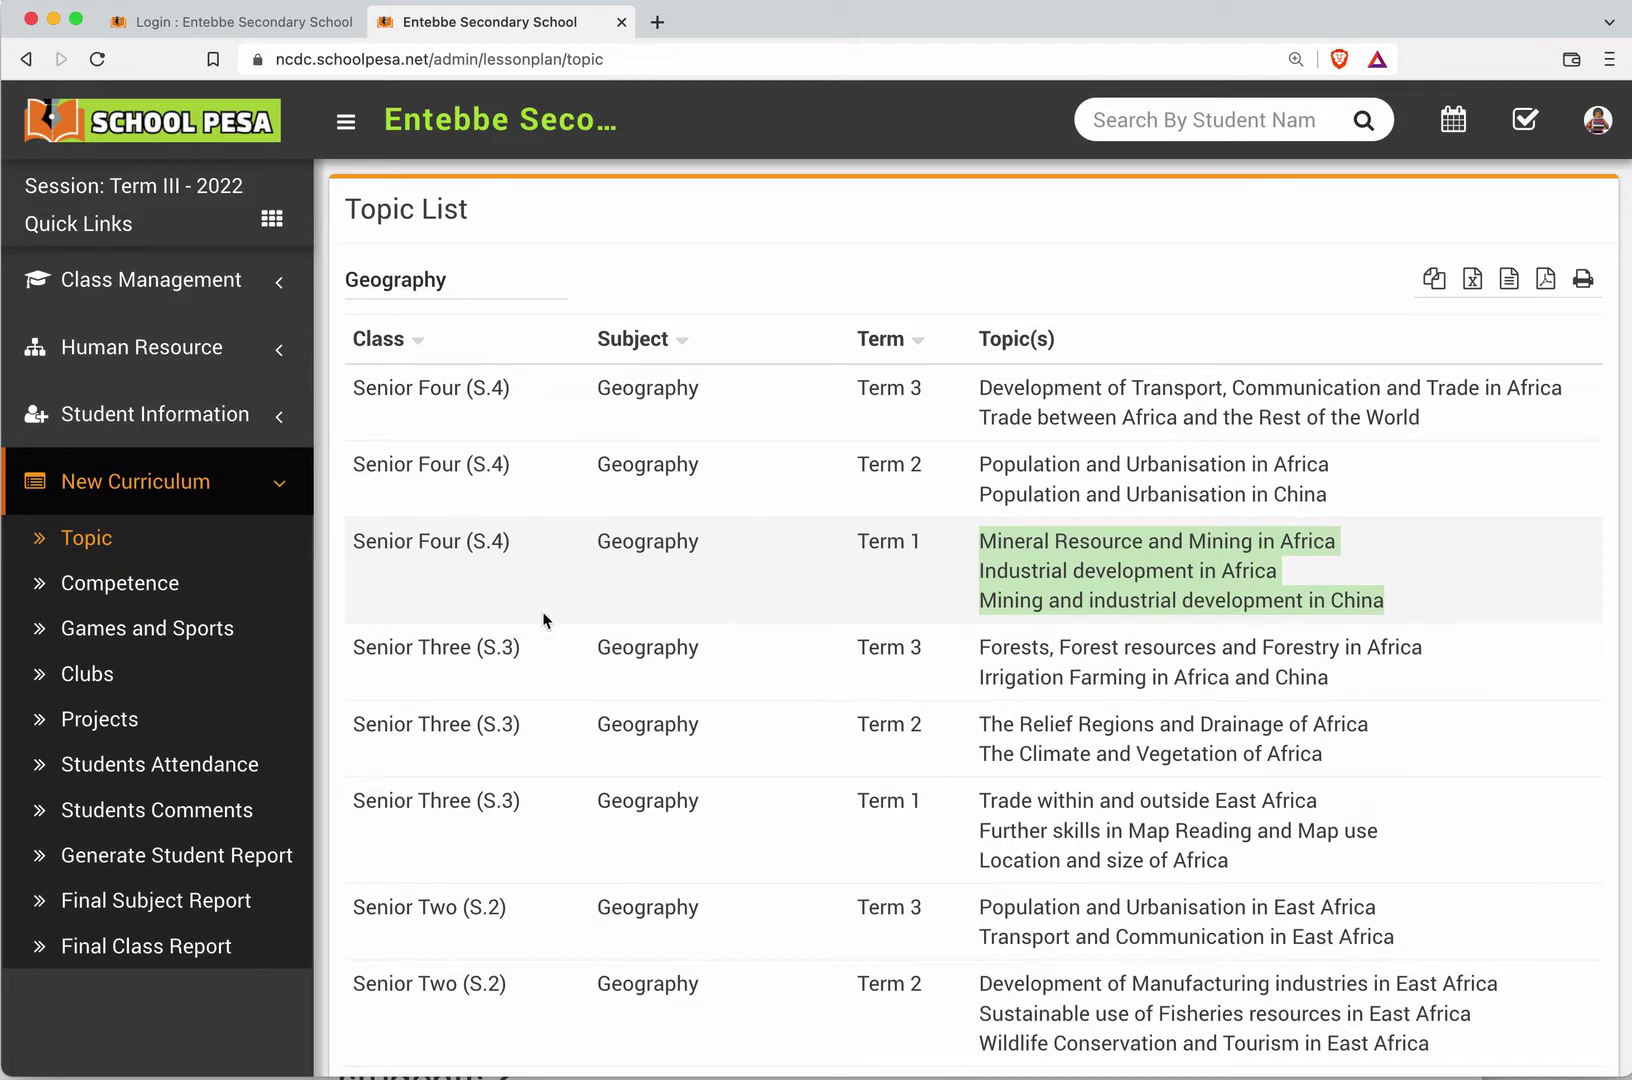
Step: Open the Competence List, examine its entries on pages 1 and 5, and return to the first page
left_click(165, 584)
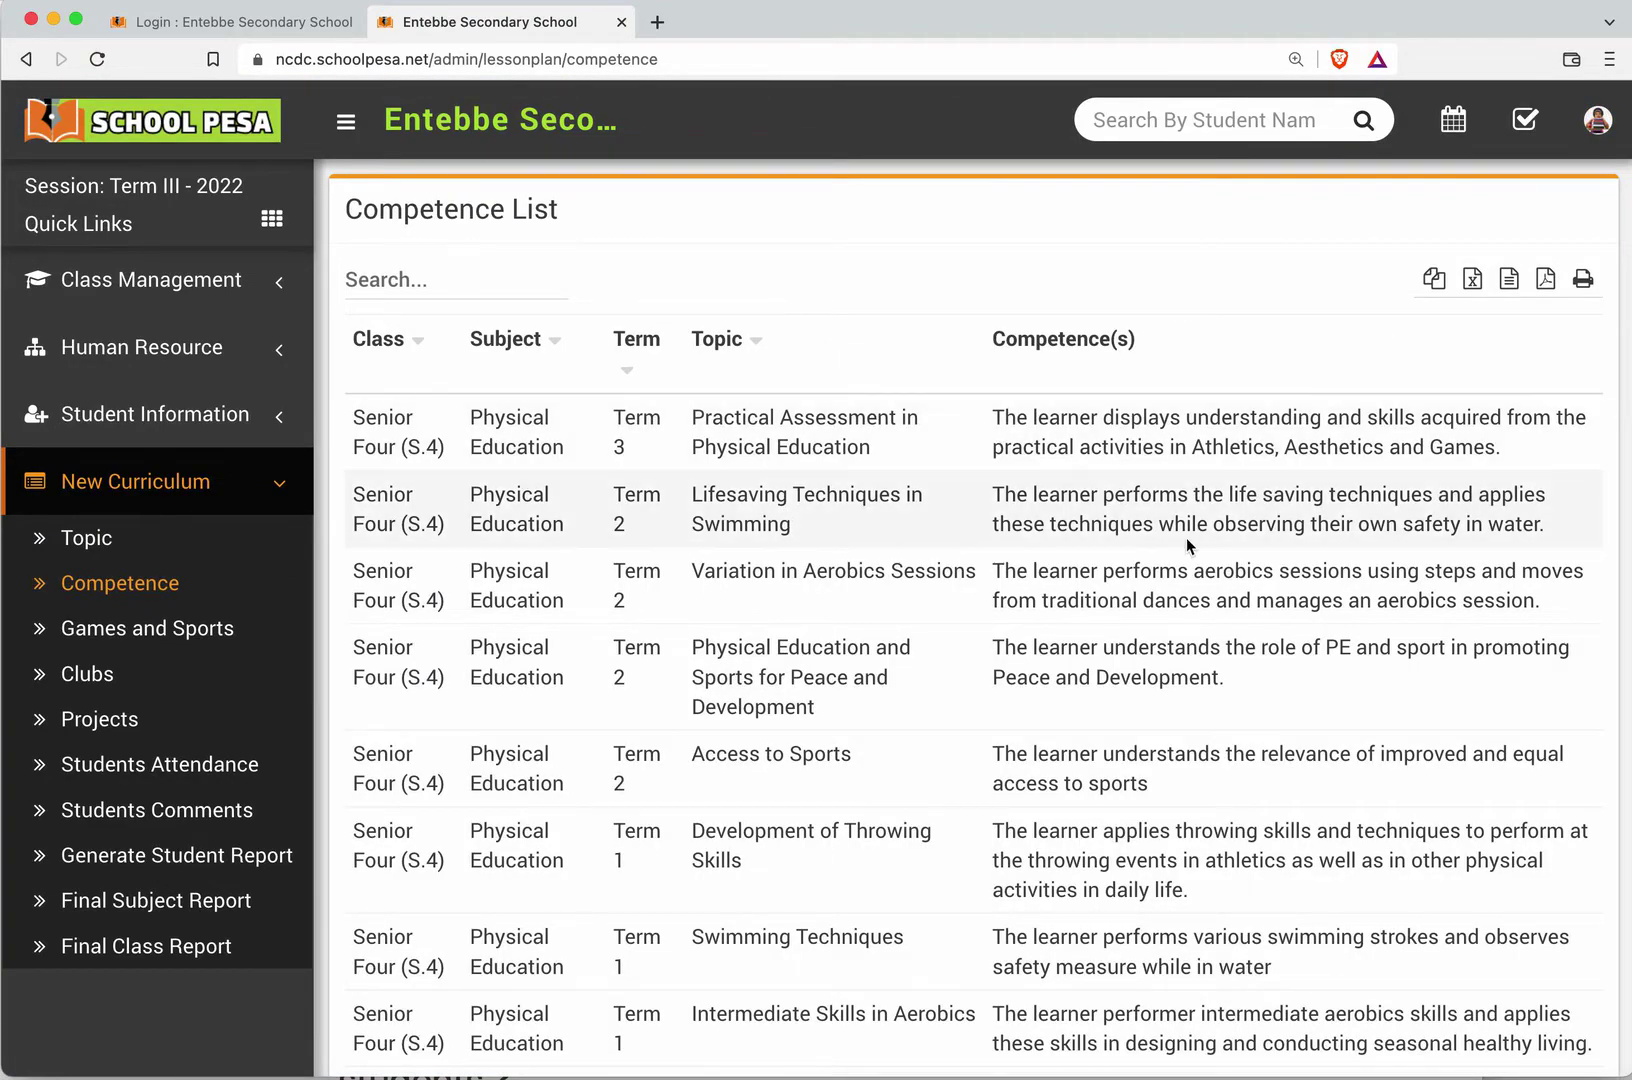
scroll(1186, 537, "down", 5)
scroll(1186, 537, "up", 5)
scroll(1116, 480, "down", 5)
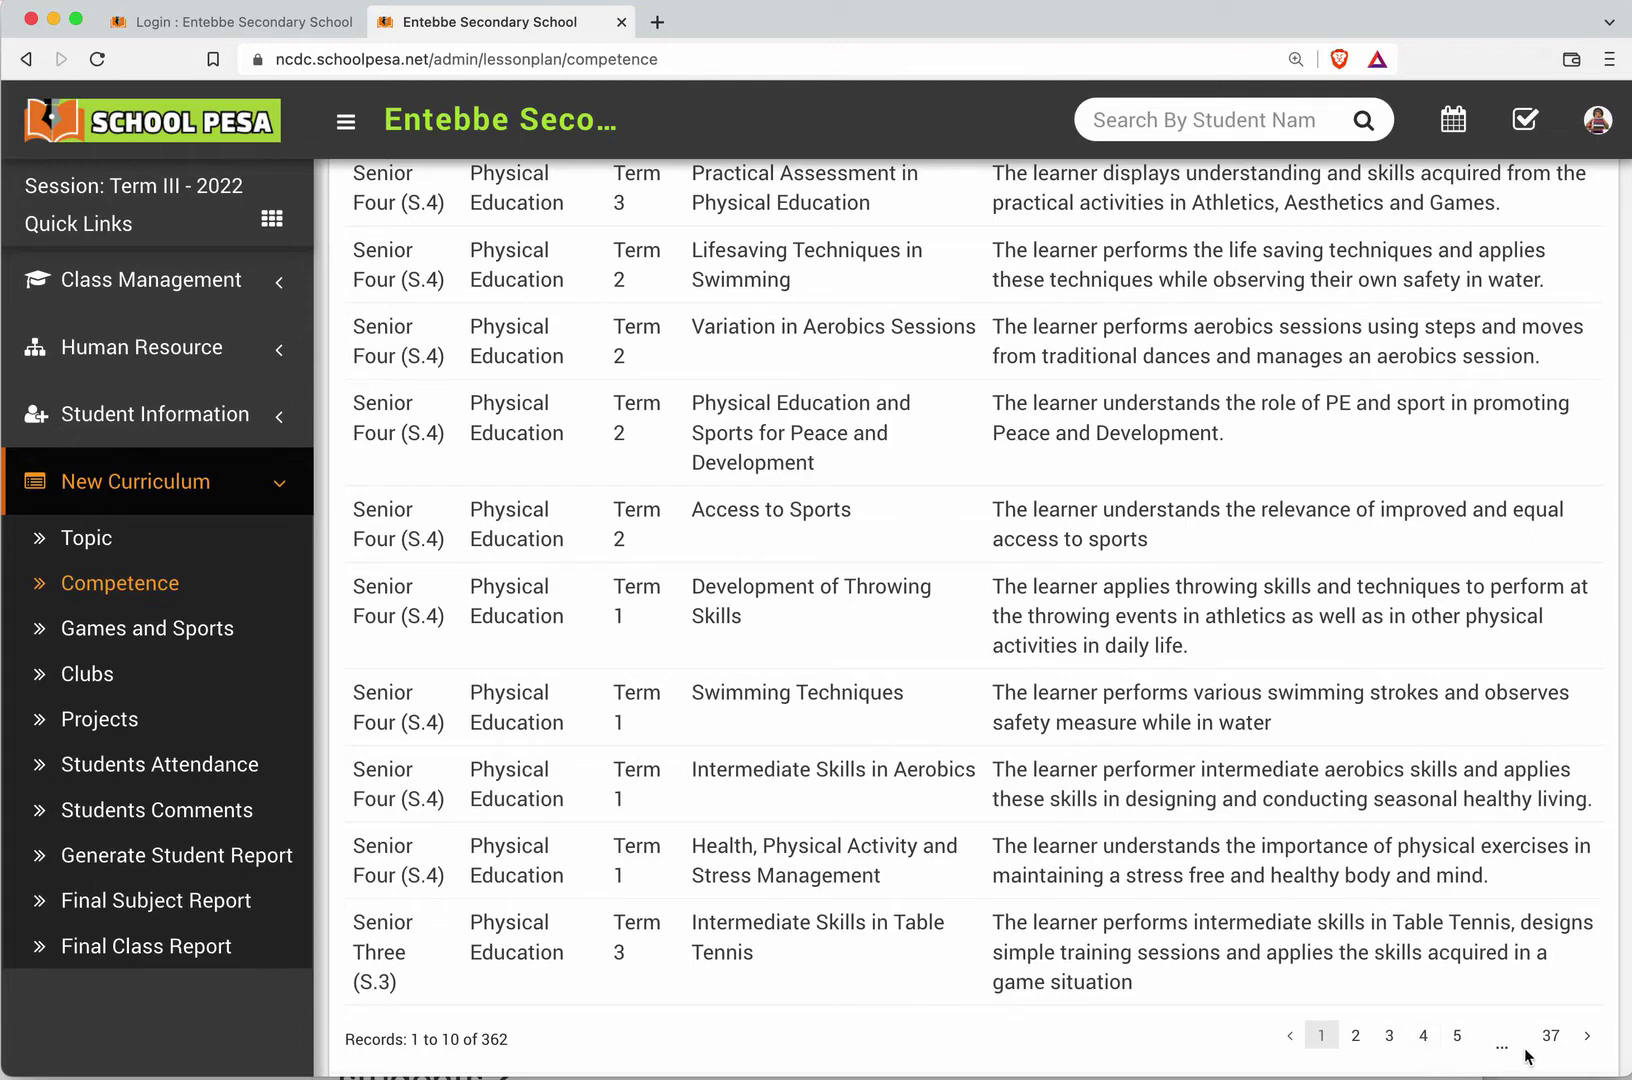
left_click(1458, 1040)
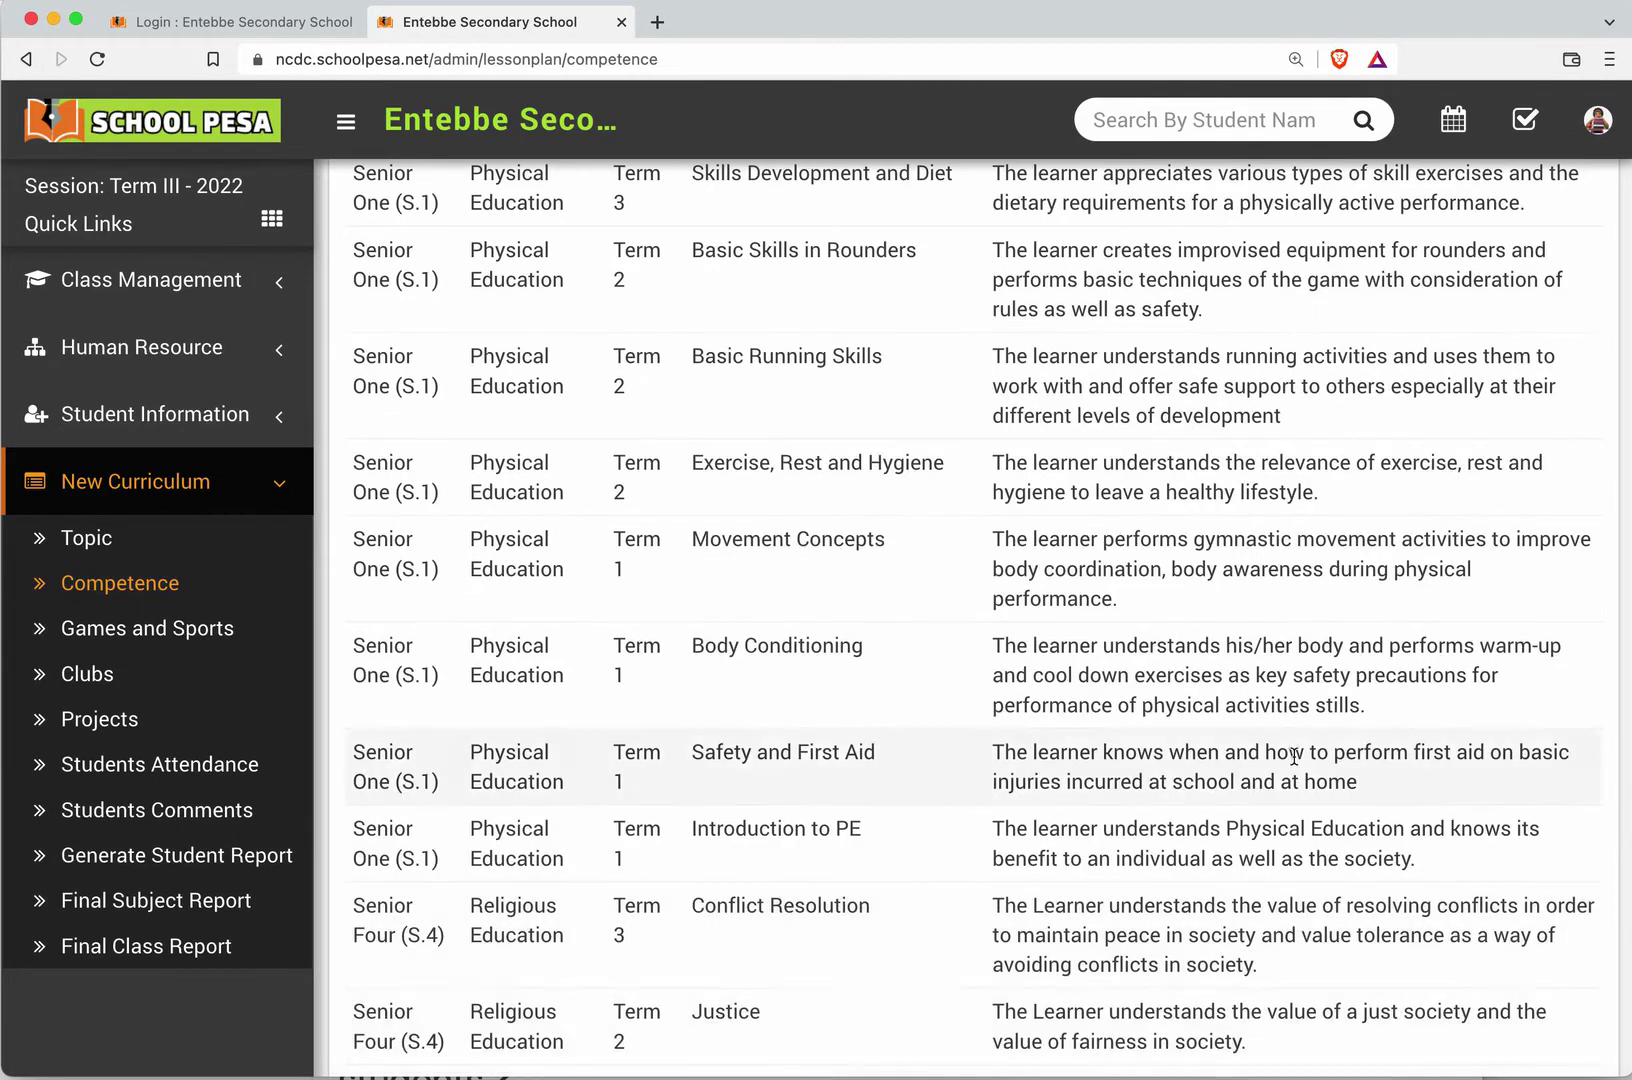
scroll(1293, 756, "down", 3)
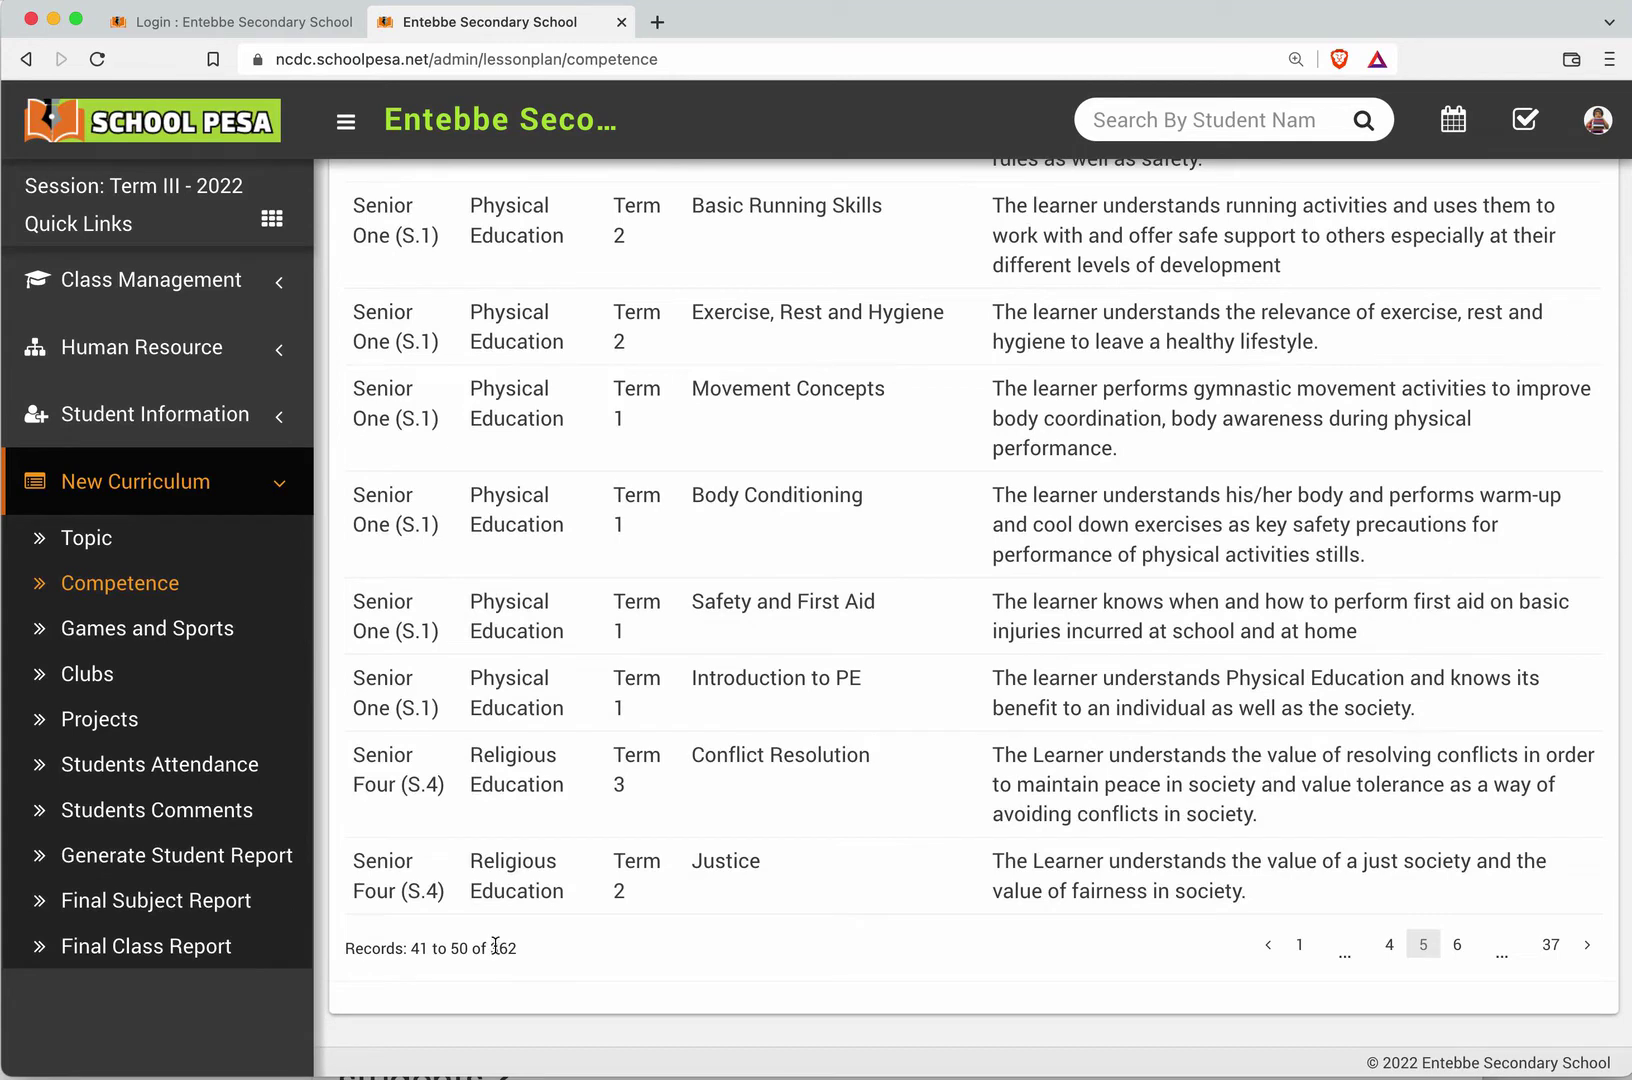
left_click_drag(510, 952, 498, 953)
left_click(1299, 944)
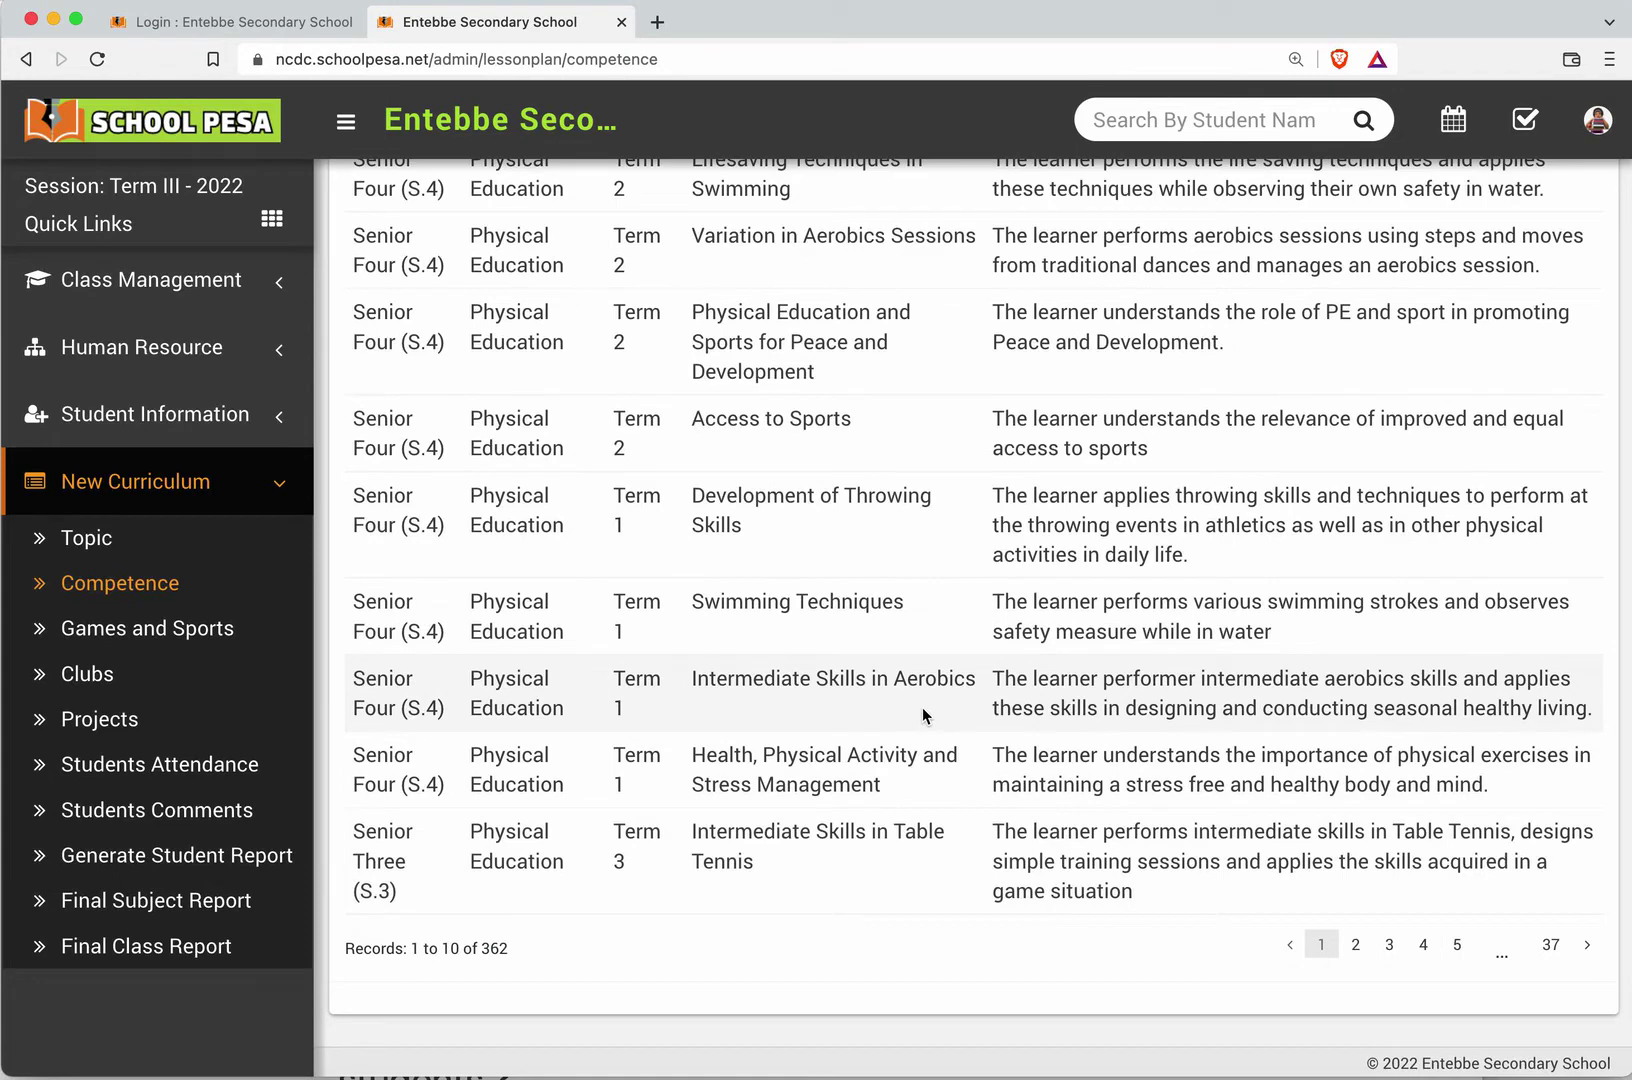
scroll(1108, 714, "up", 5)
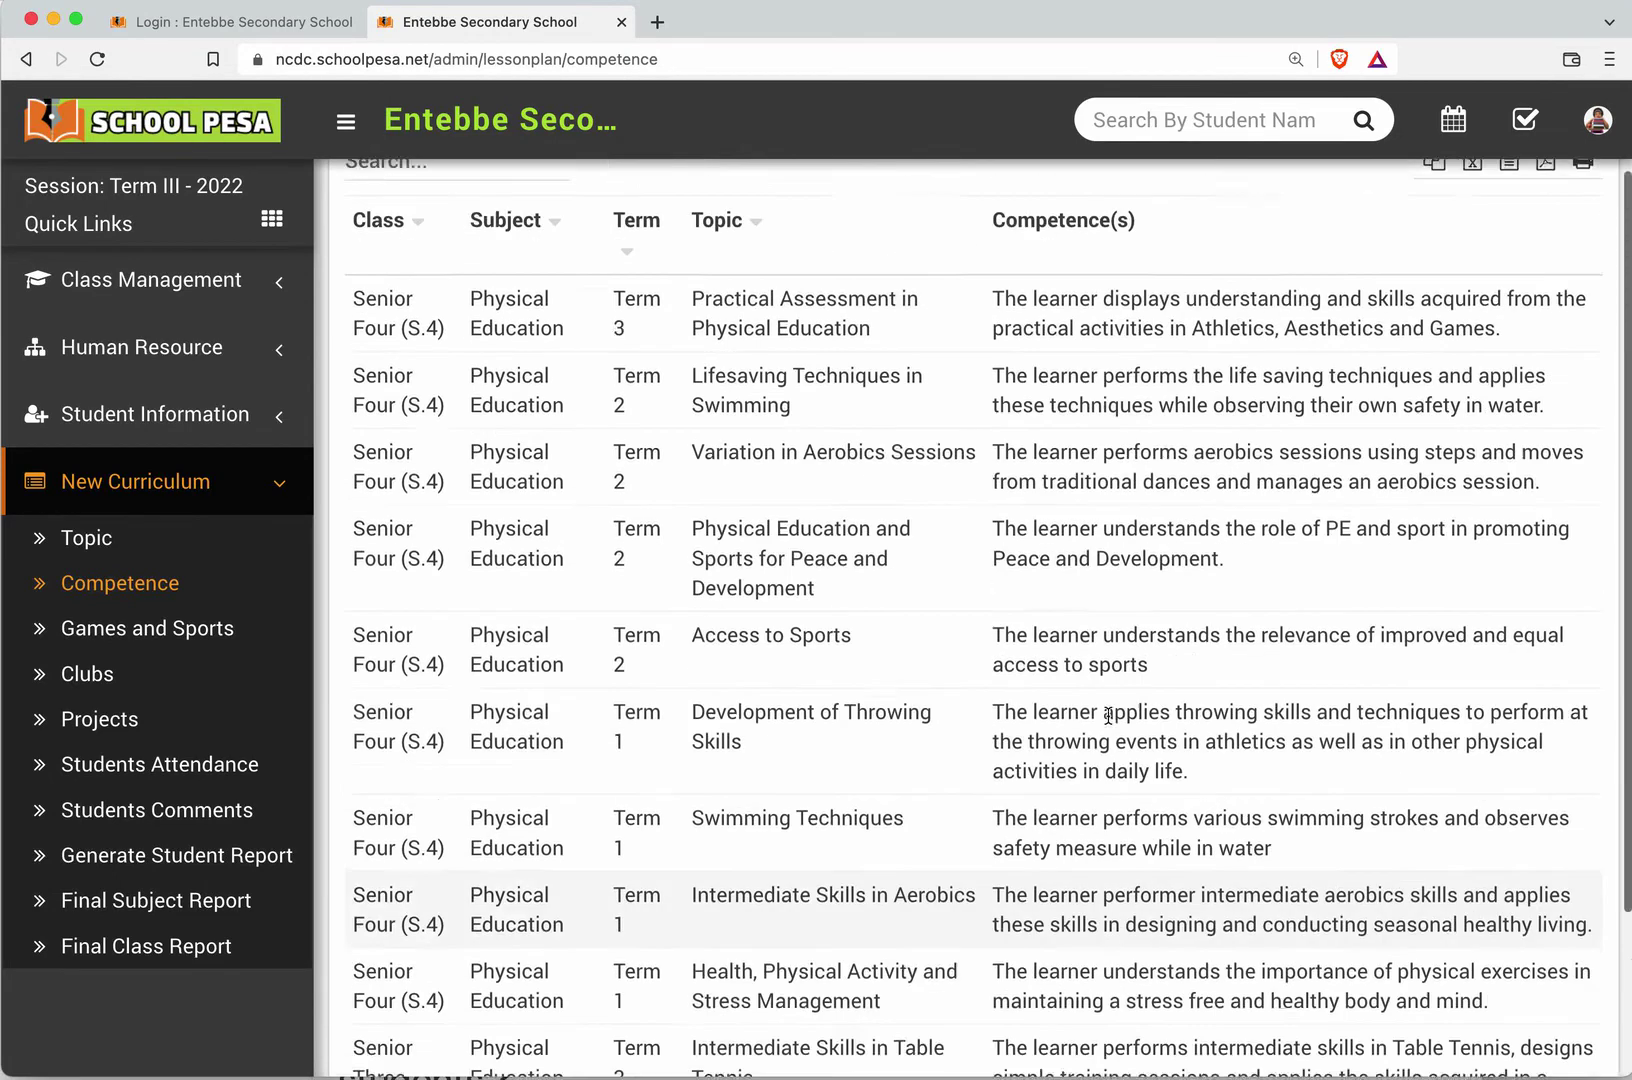
Step: Filter the Competence List by ICT and look through the matching competences
left_click(490, 285)
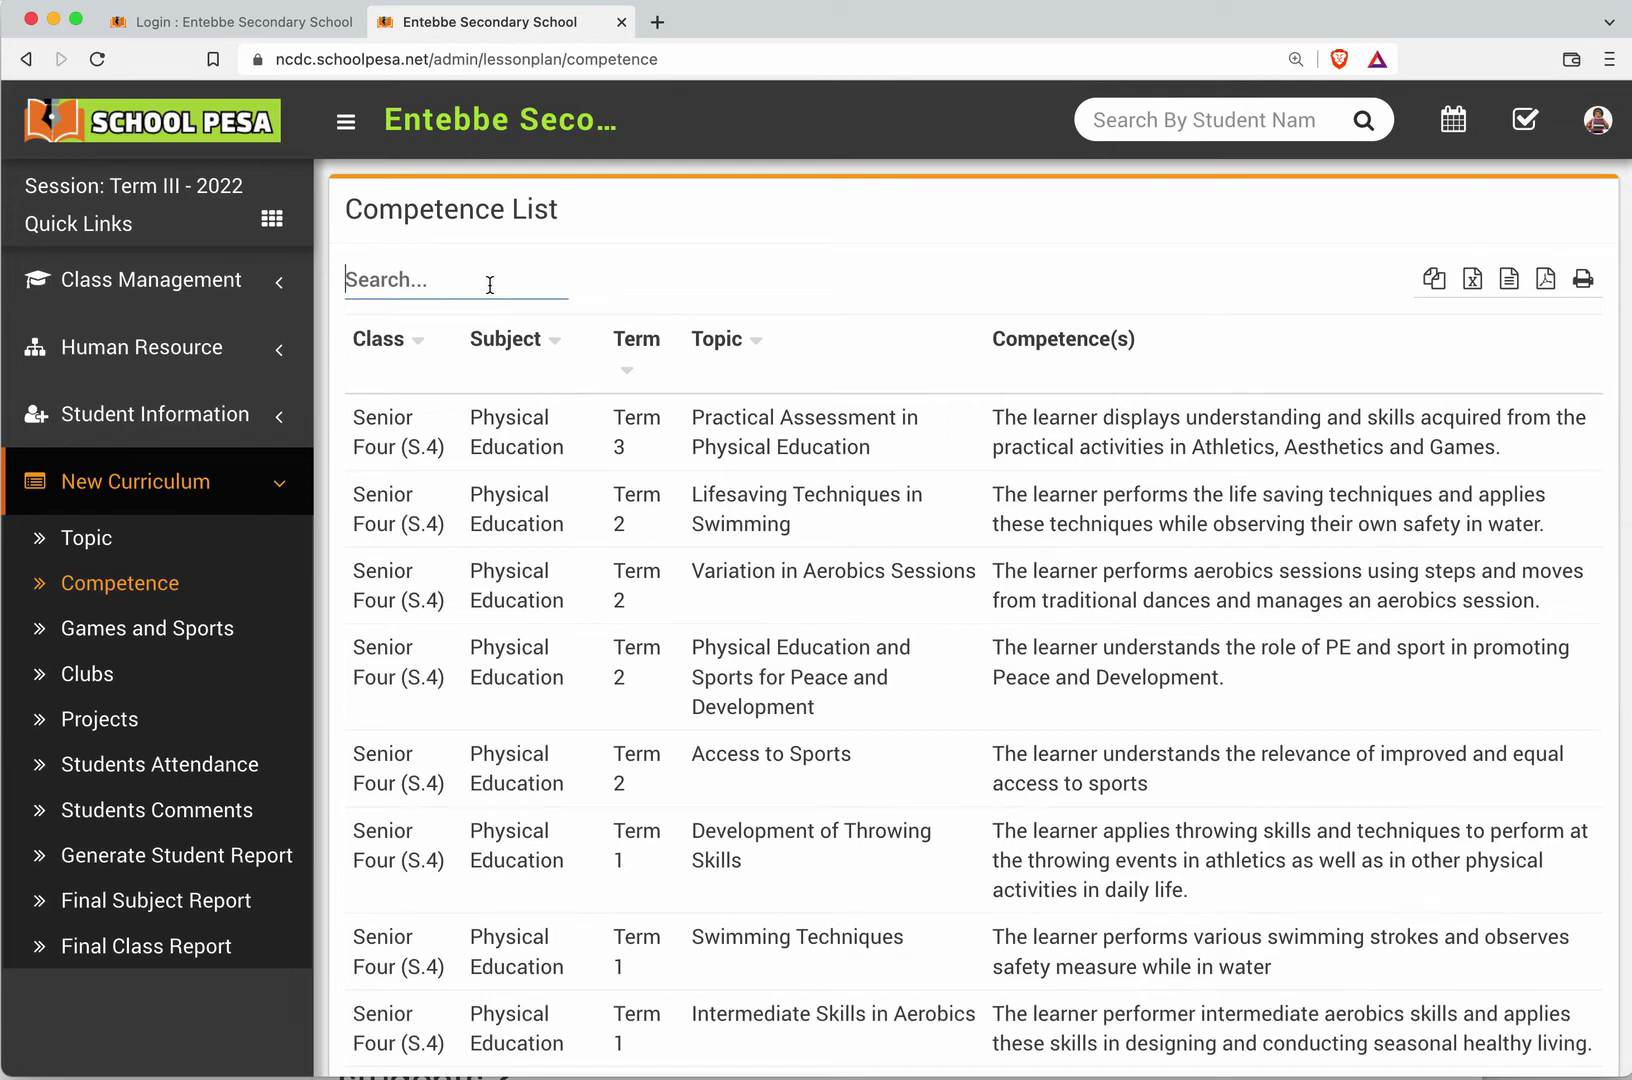
type("ICT")
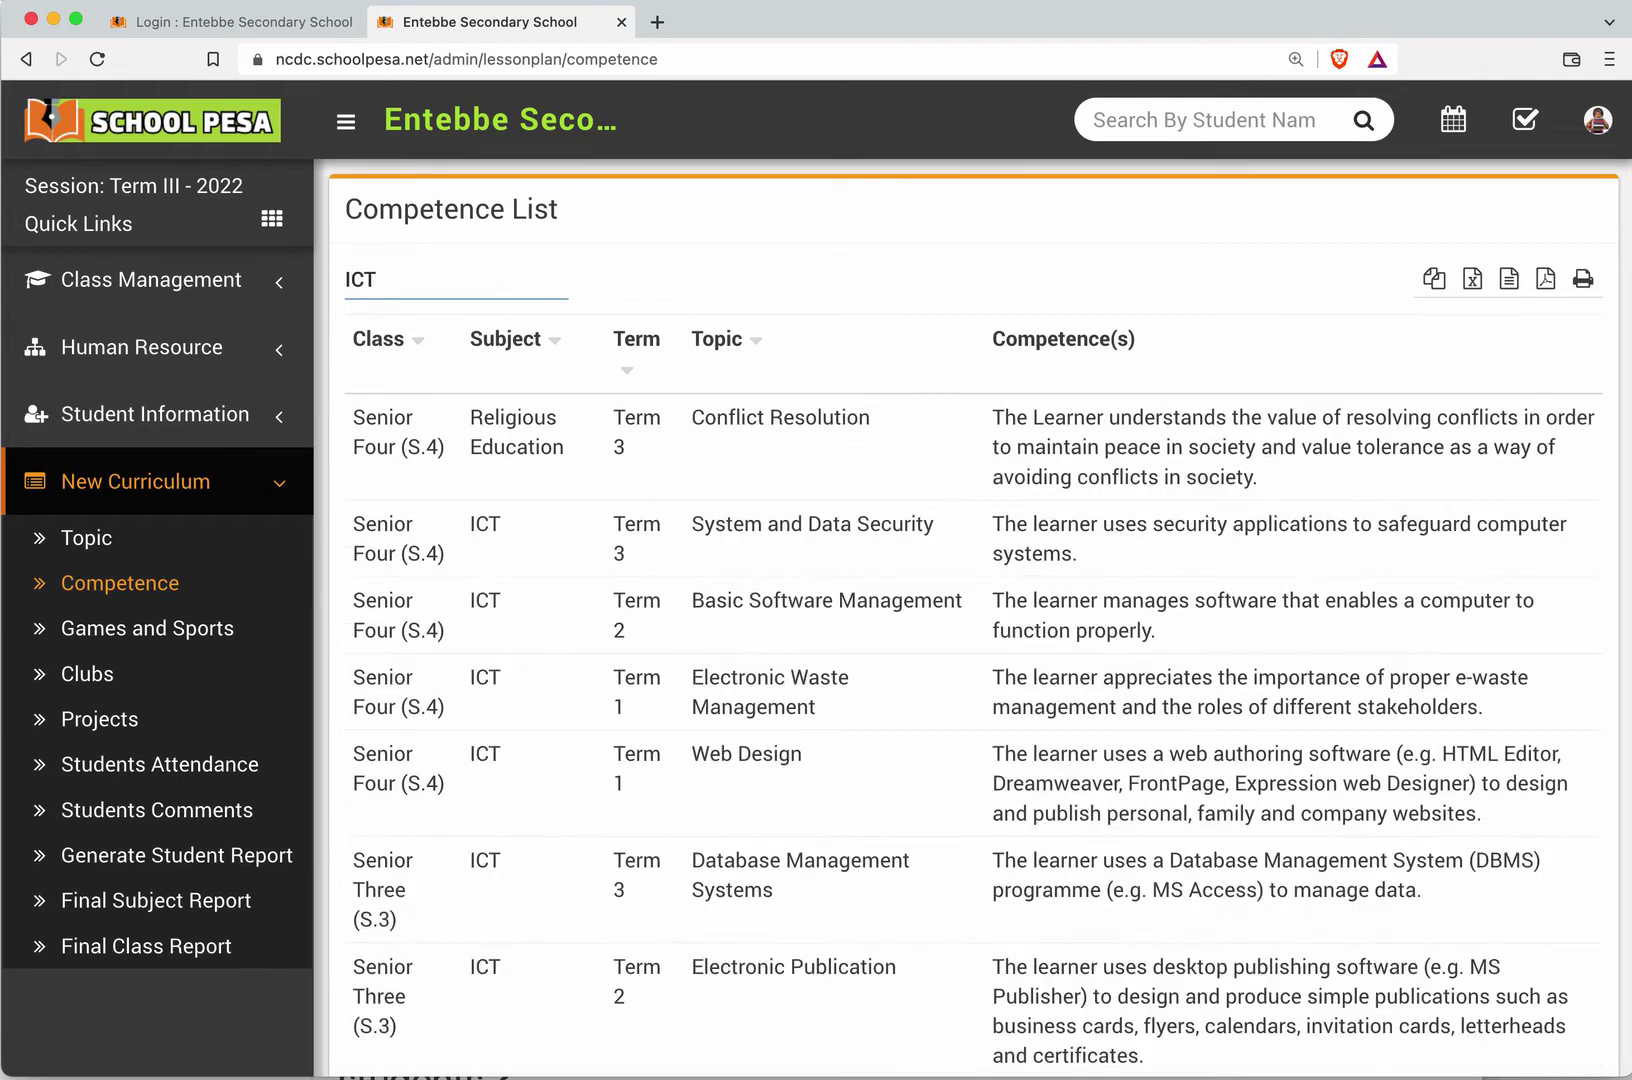
scroll(650, 393, "down", 8)
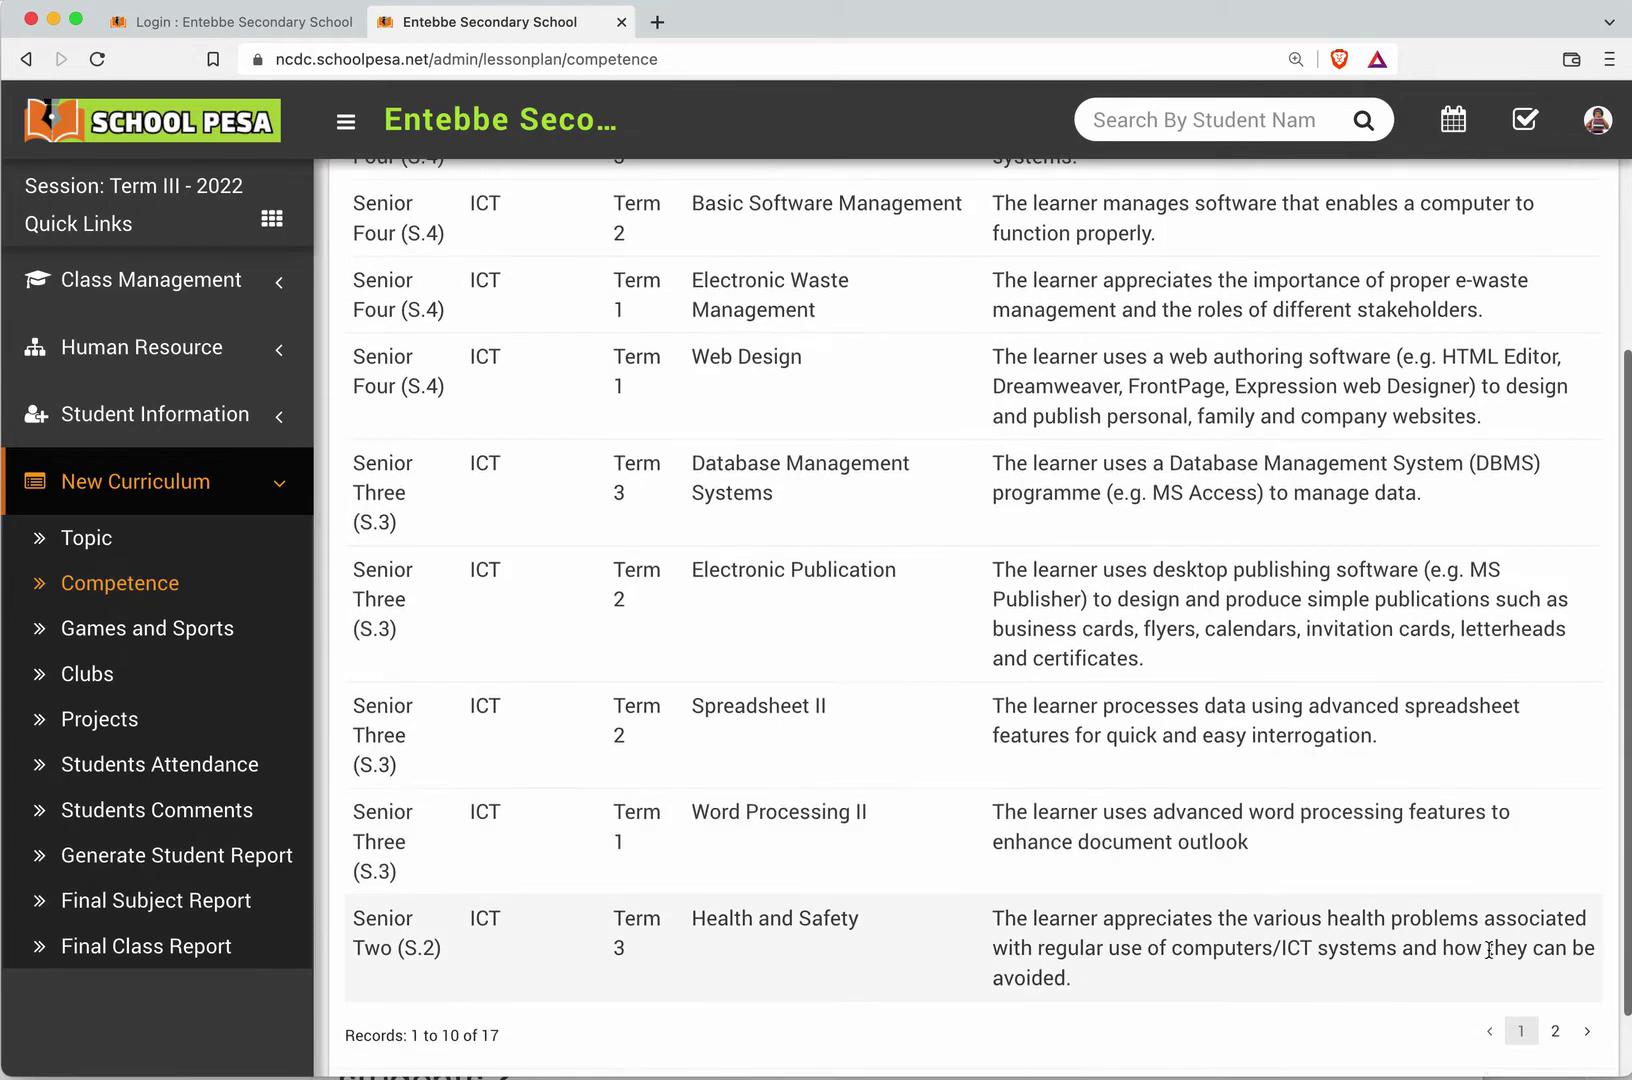
Step: View page 2 of the ICT competences and highlight the Senior One (S.1) Term 1 "Introduction to ICT" competence
left_click(1558, 1030)
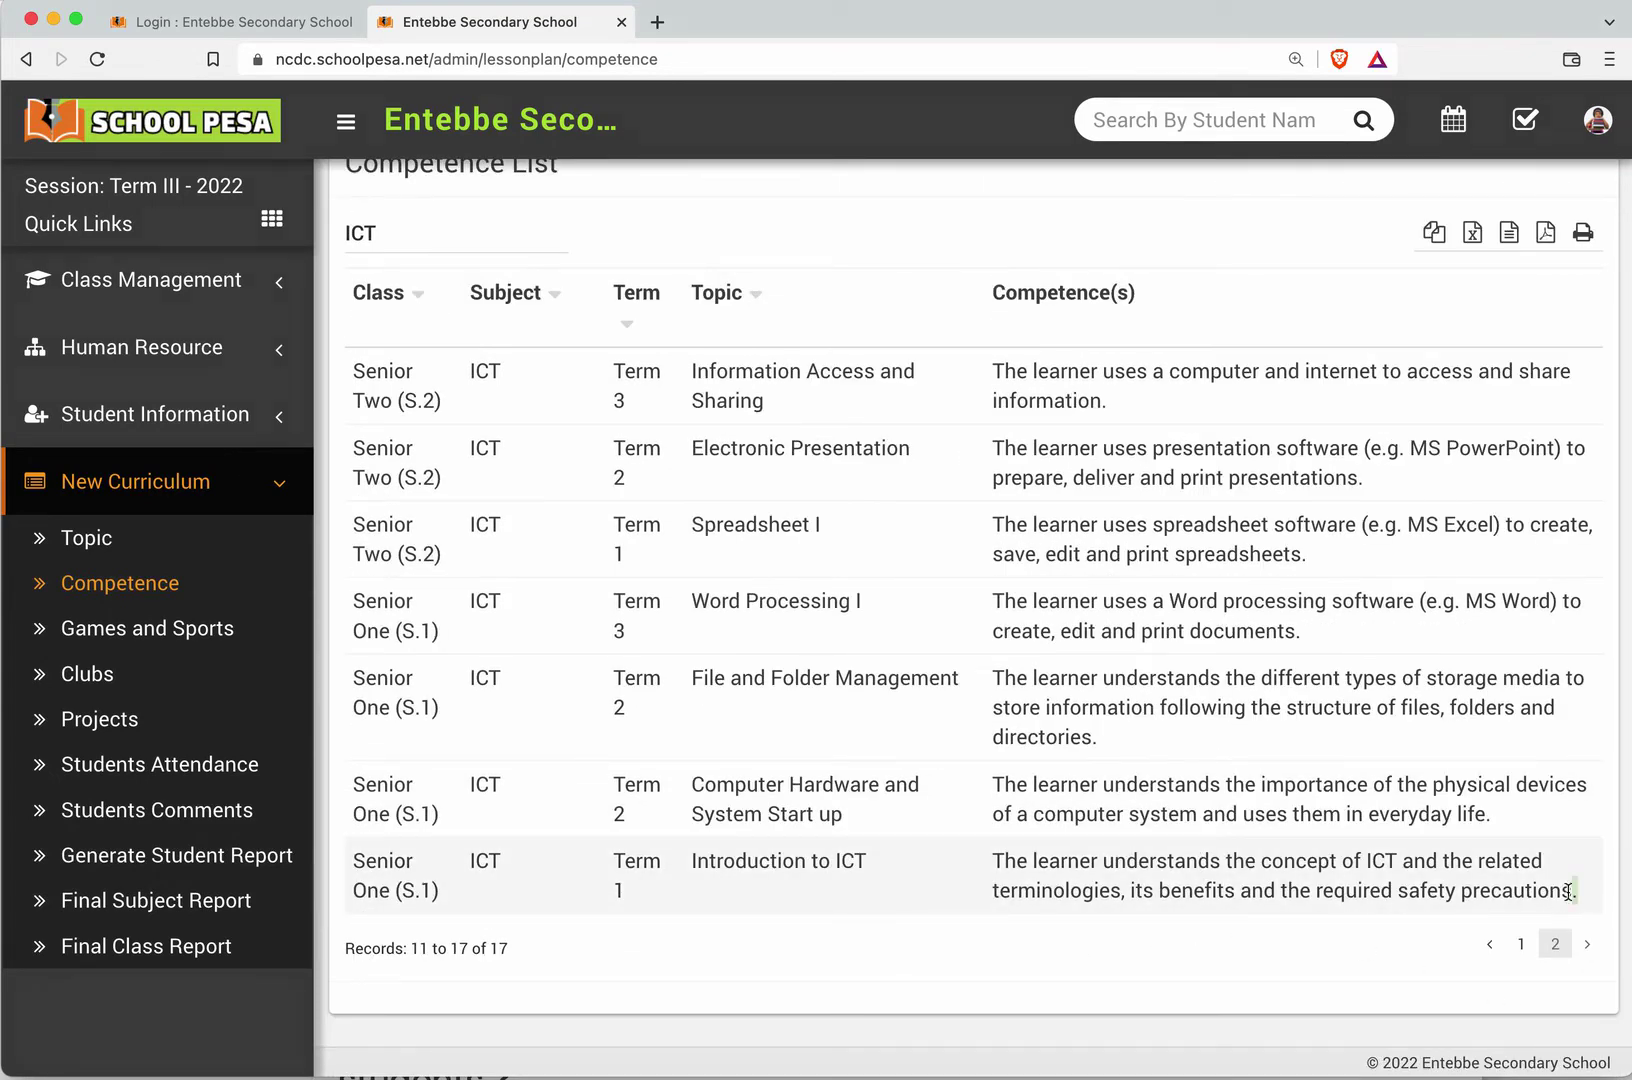
left_click_drag(1578, 892, 994, 862)
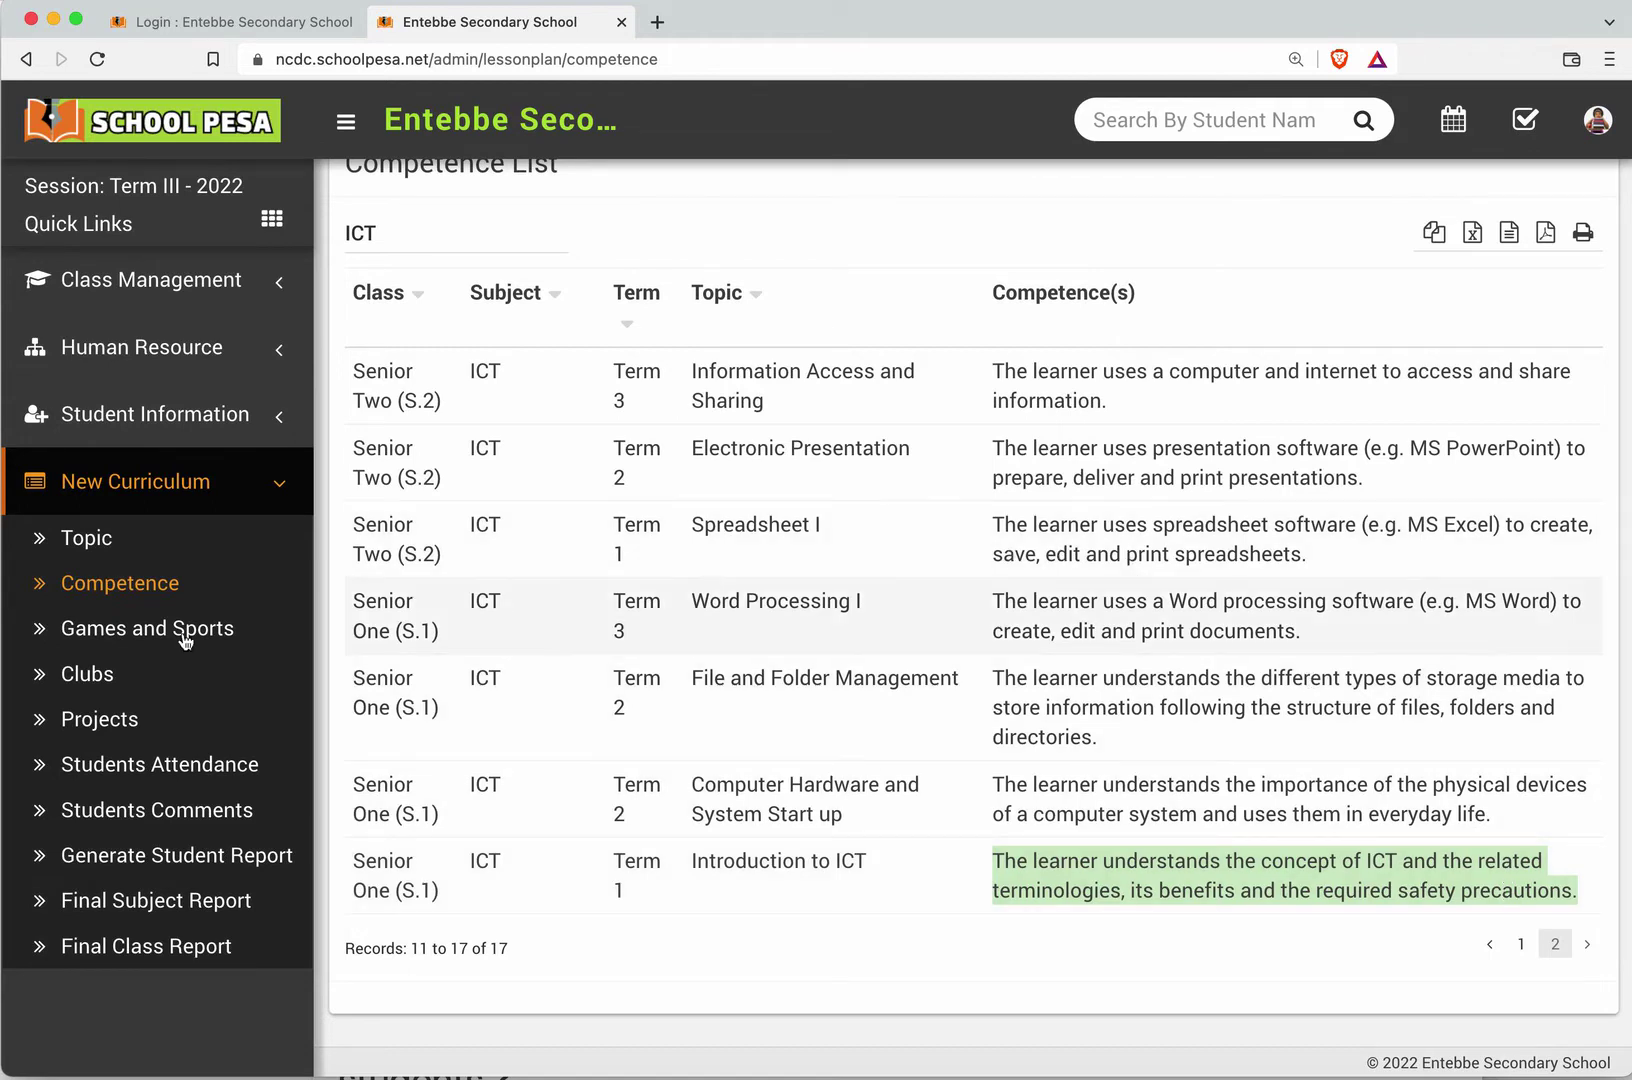
Step: Open Games and Sports, list the comments for Senior Two (S.2) section A, and look through the students' entries
left_click(138, 634)
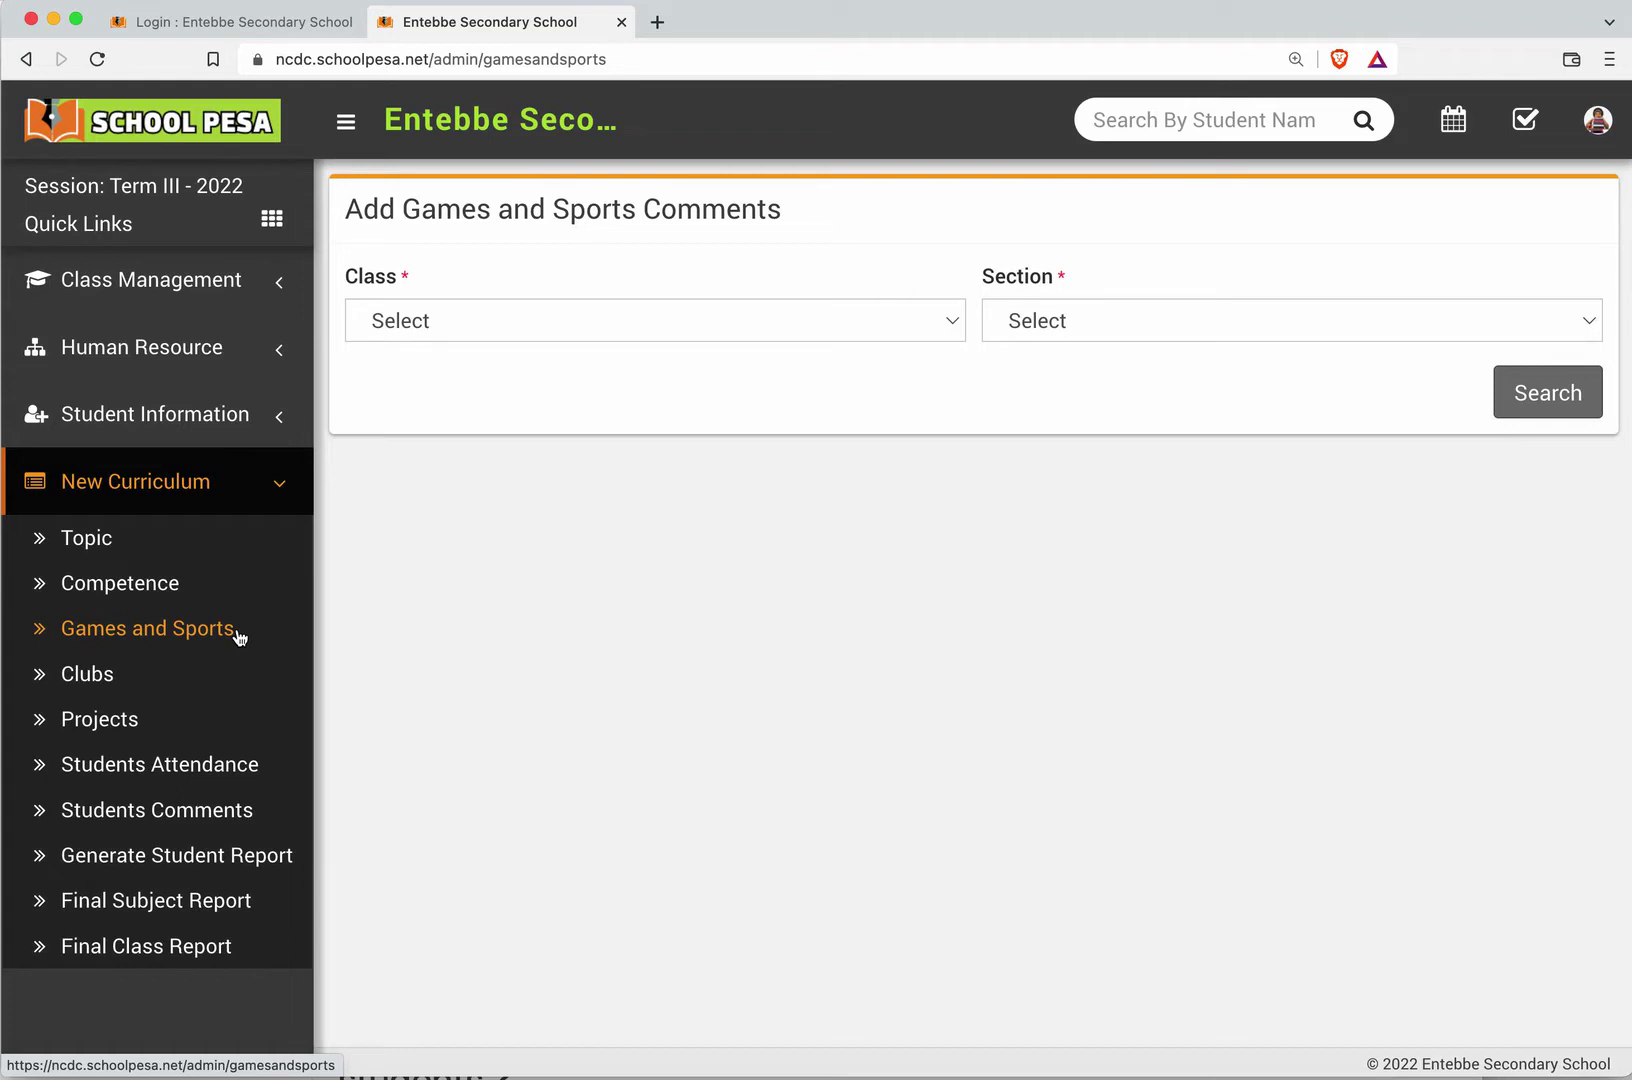
left_click(510, 321)
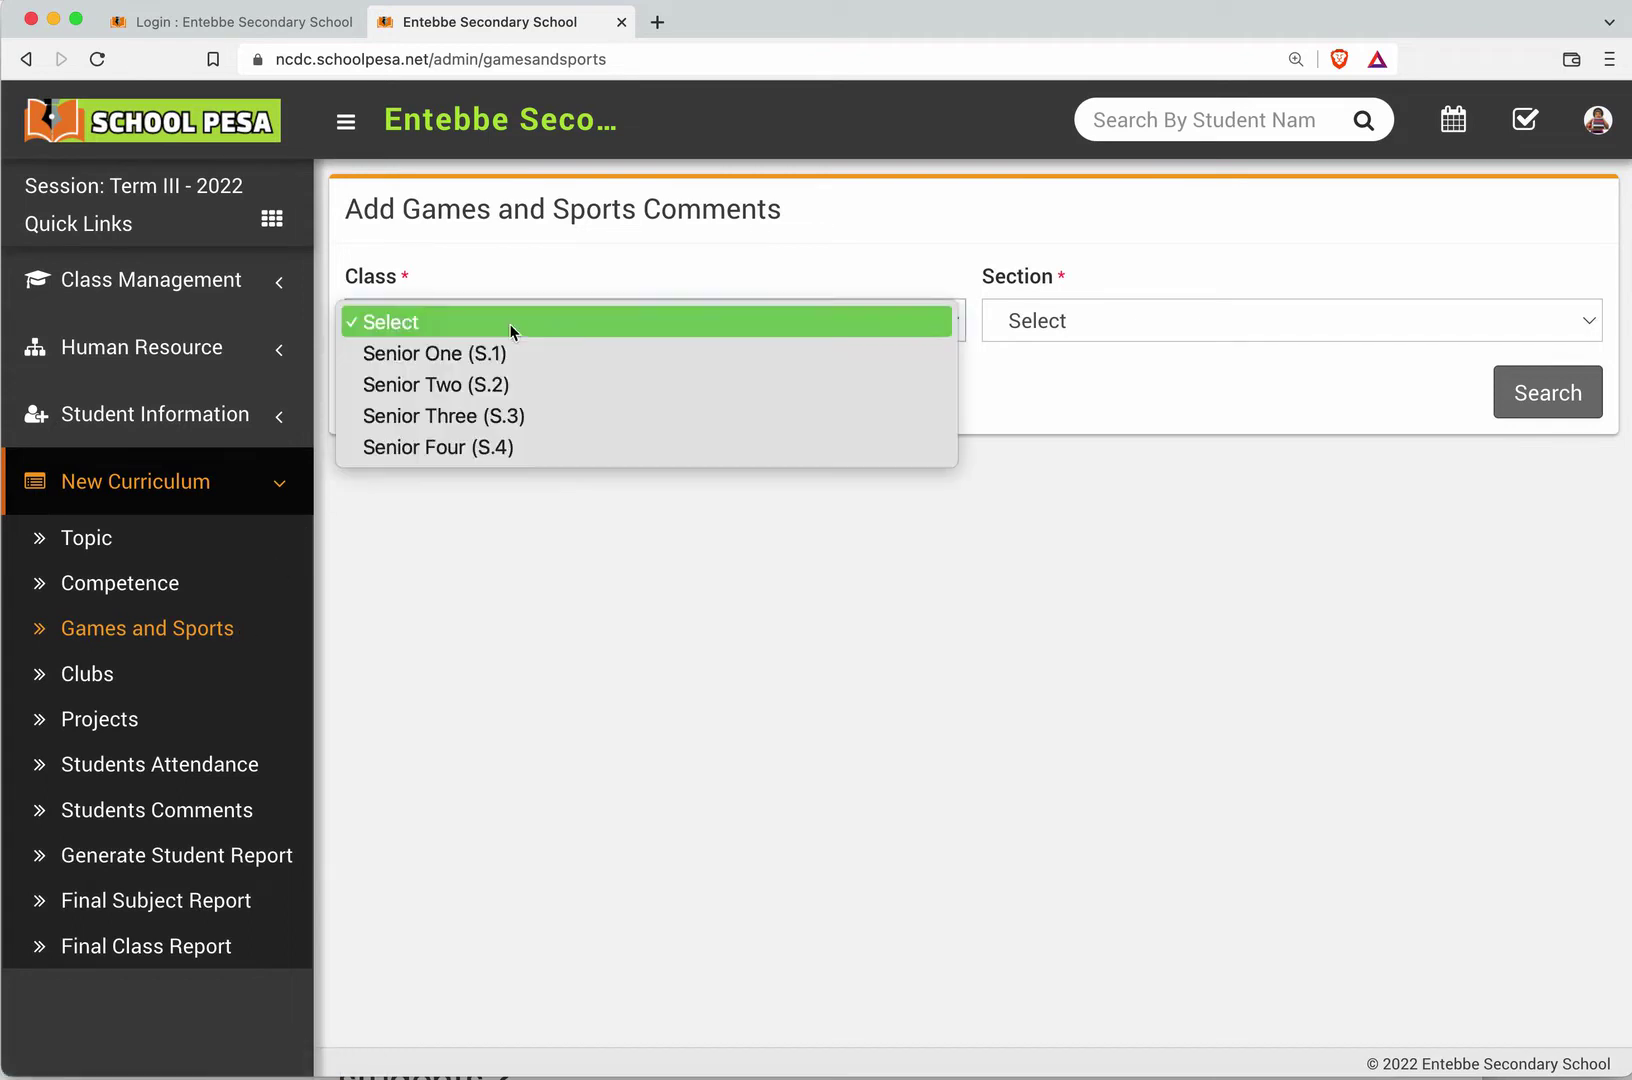
left_click(497, 384)
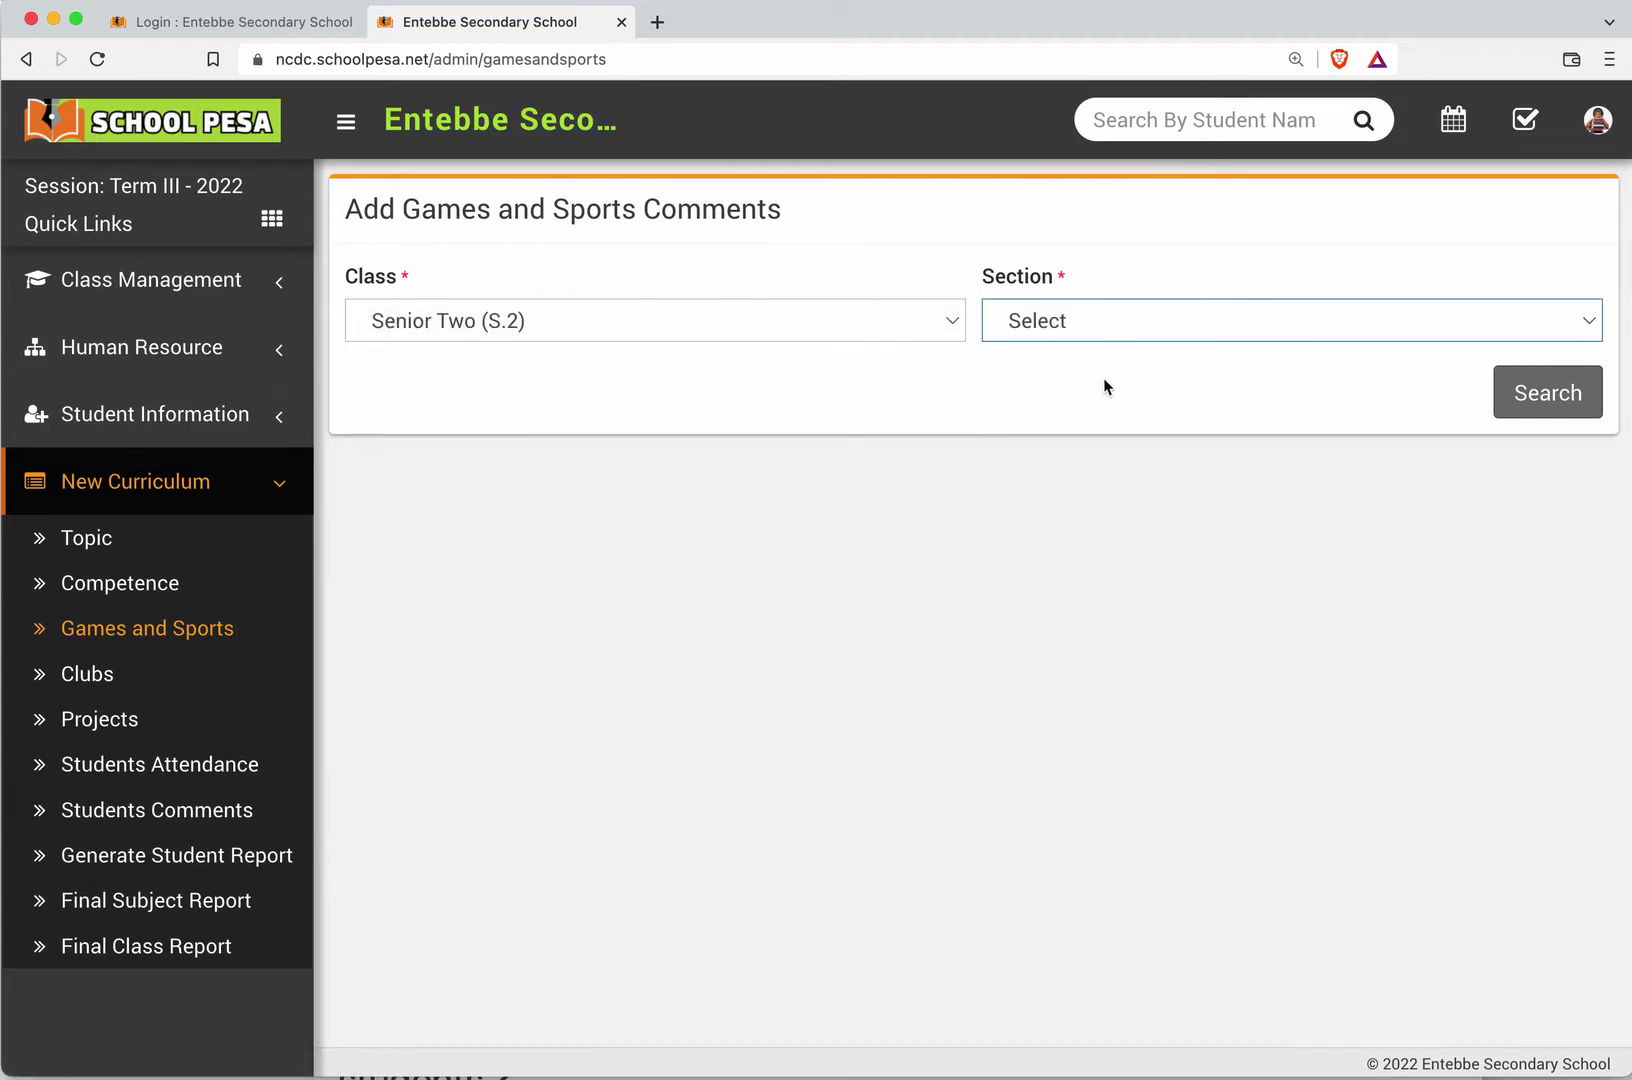
left_click(1131, 333)
left_click(1118, 358)
left_click(1516, 414)
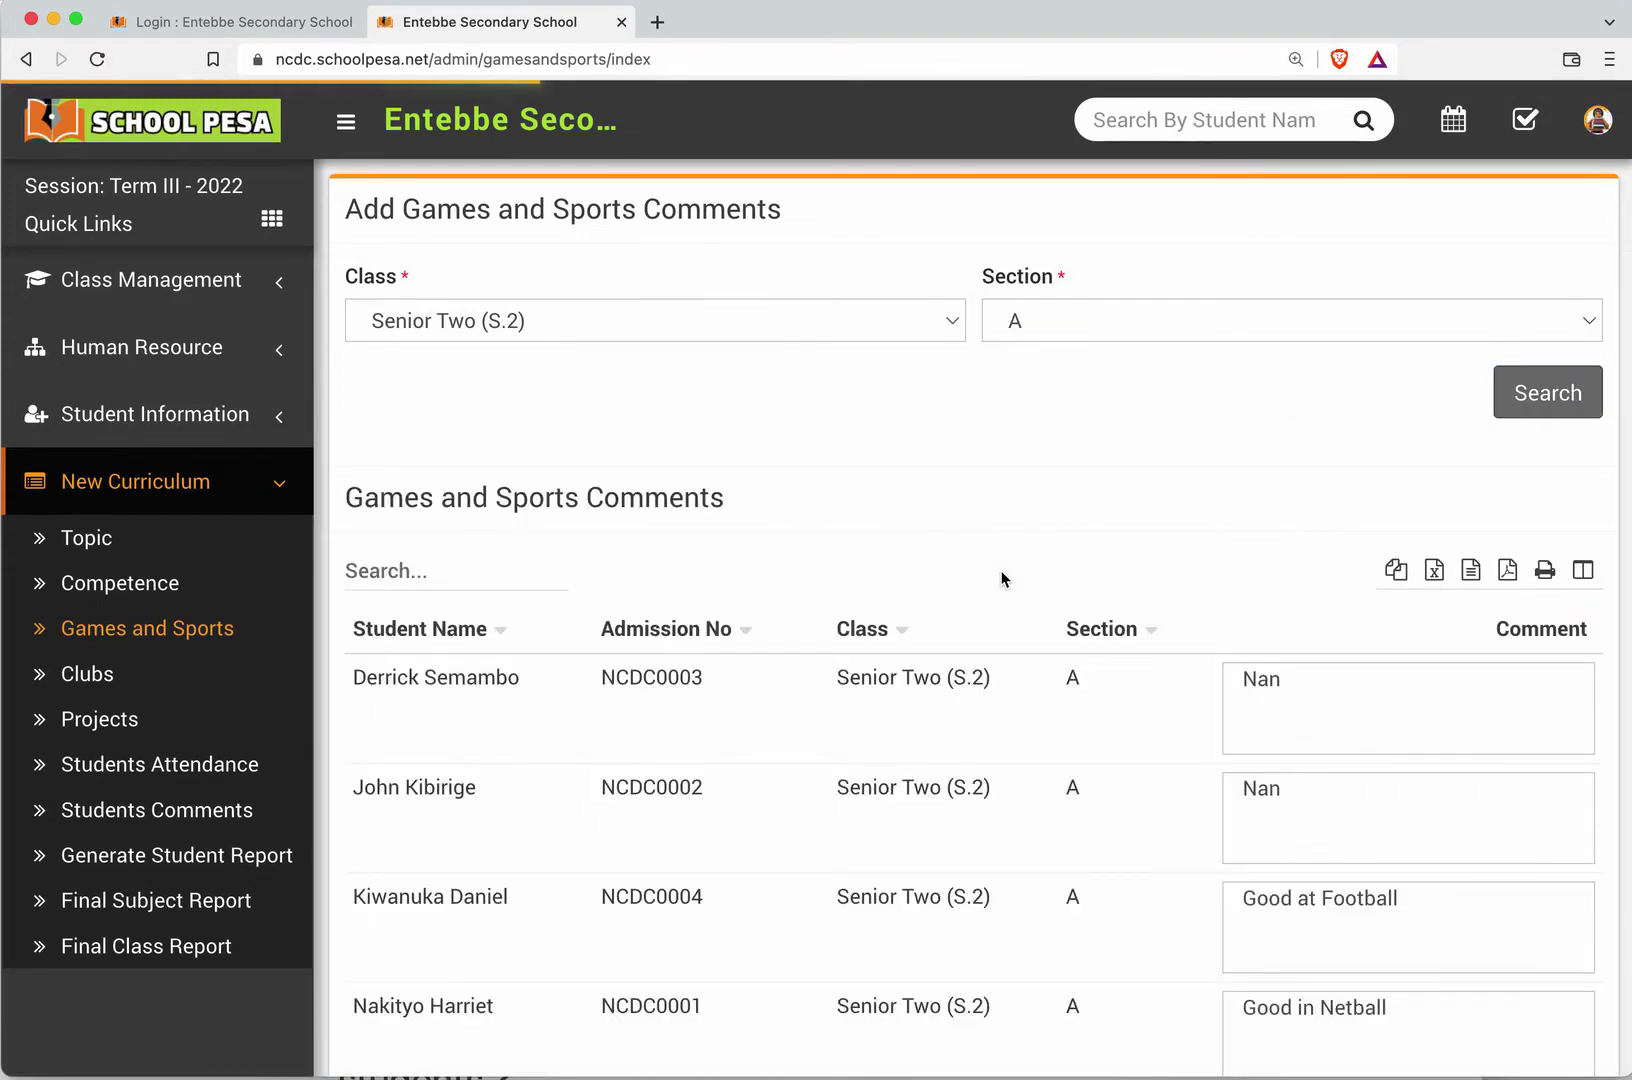
scroll(1093, 617, "down", 2)
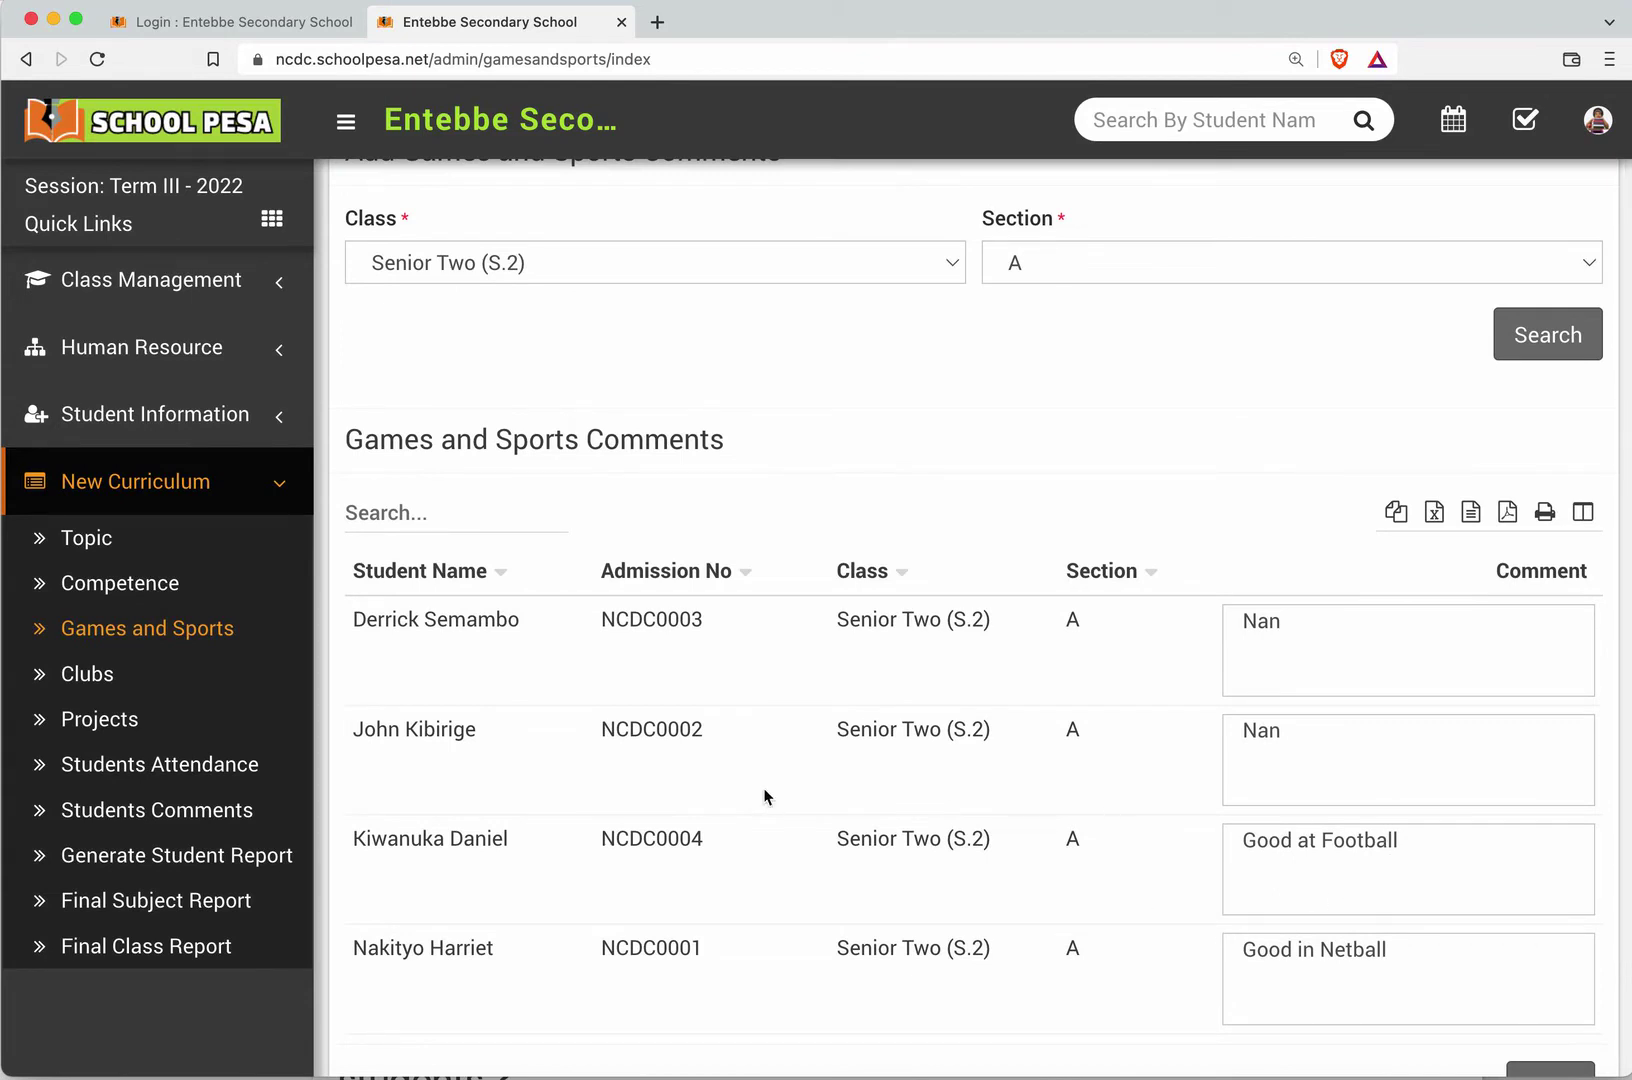
scroll(768, 797, "up", 2)
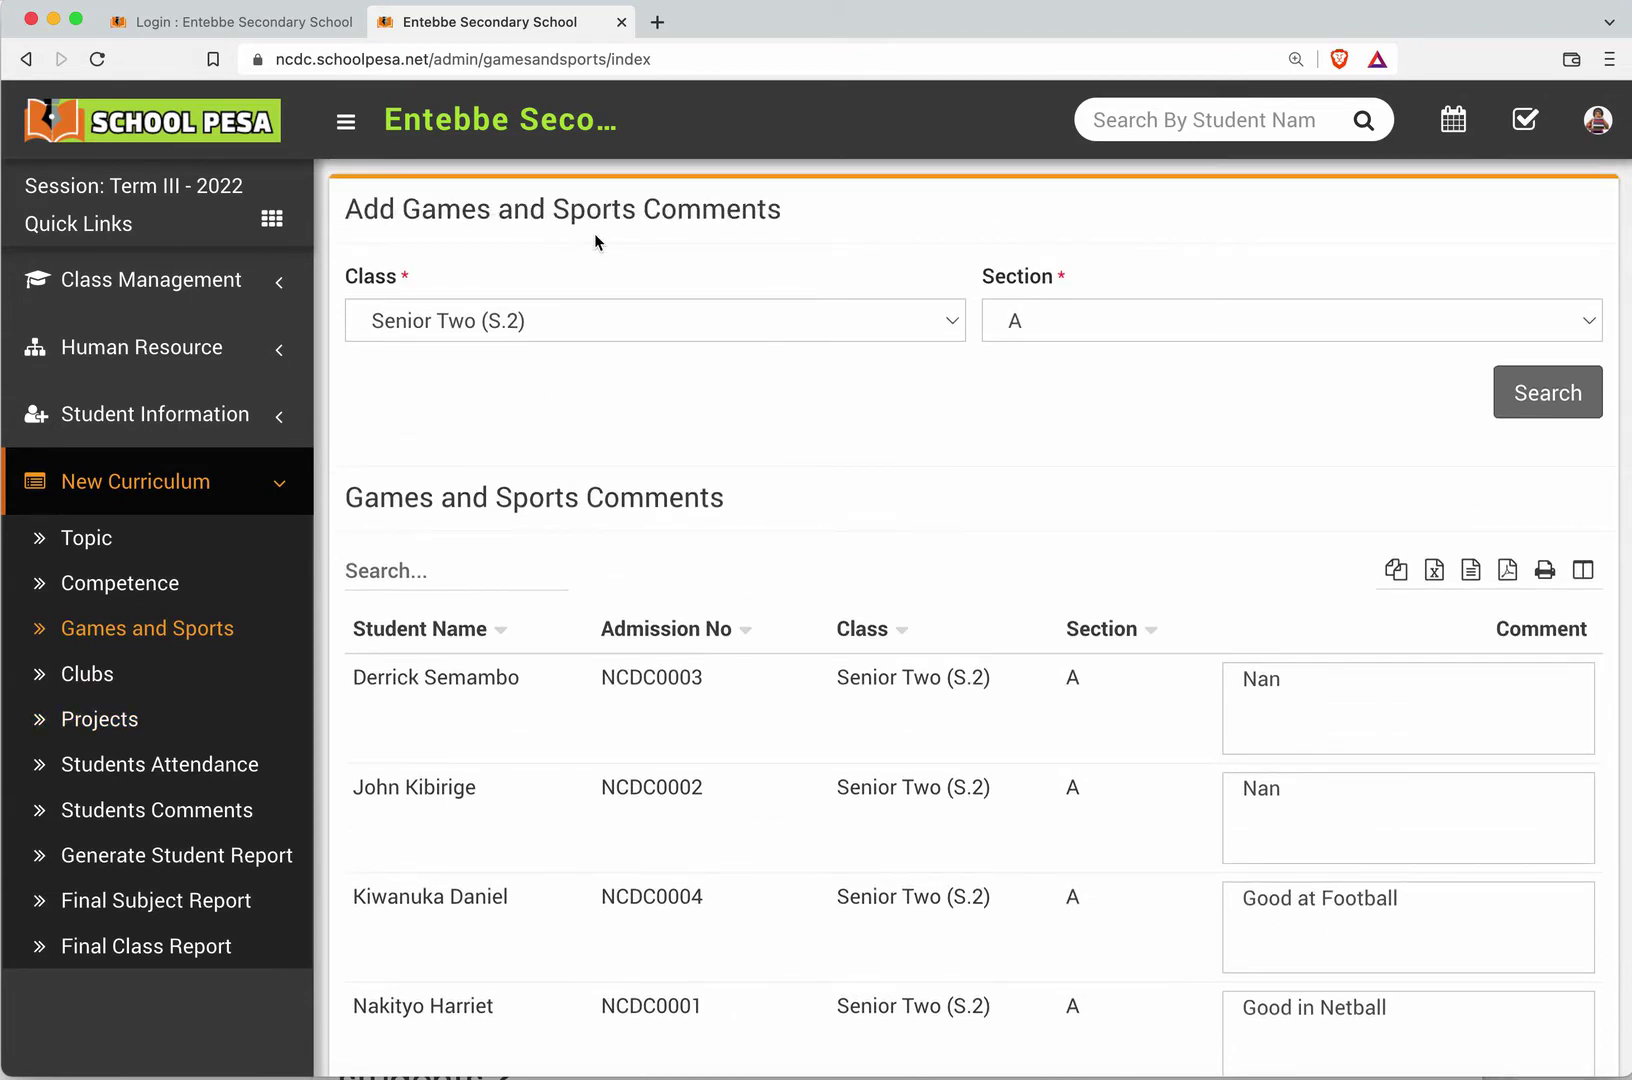
scroll(1005, 781, "down", 1)
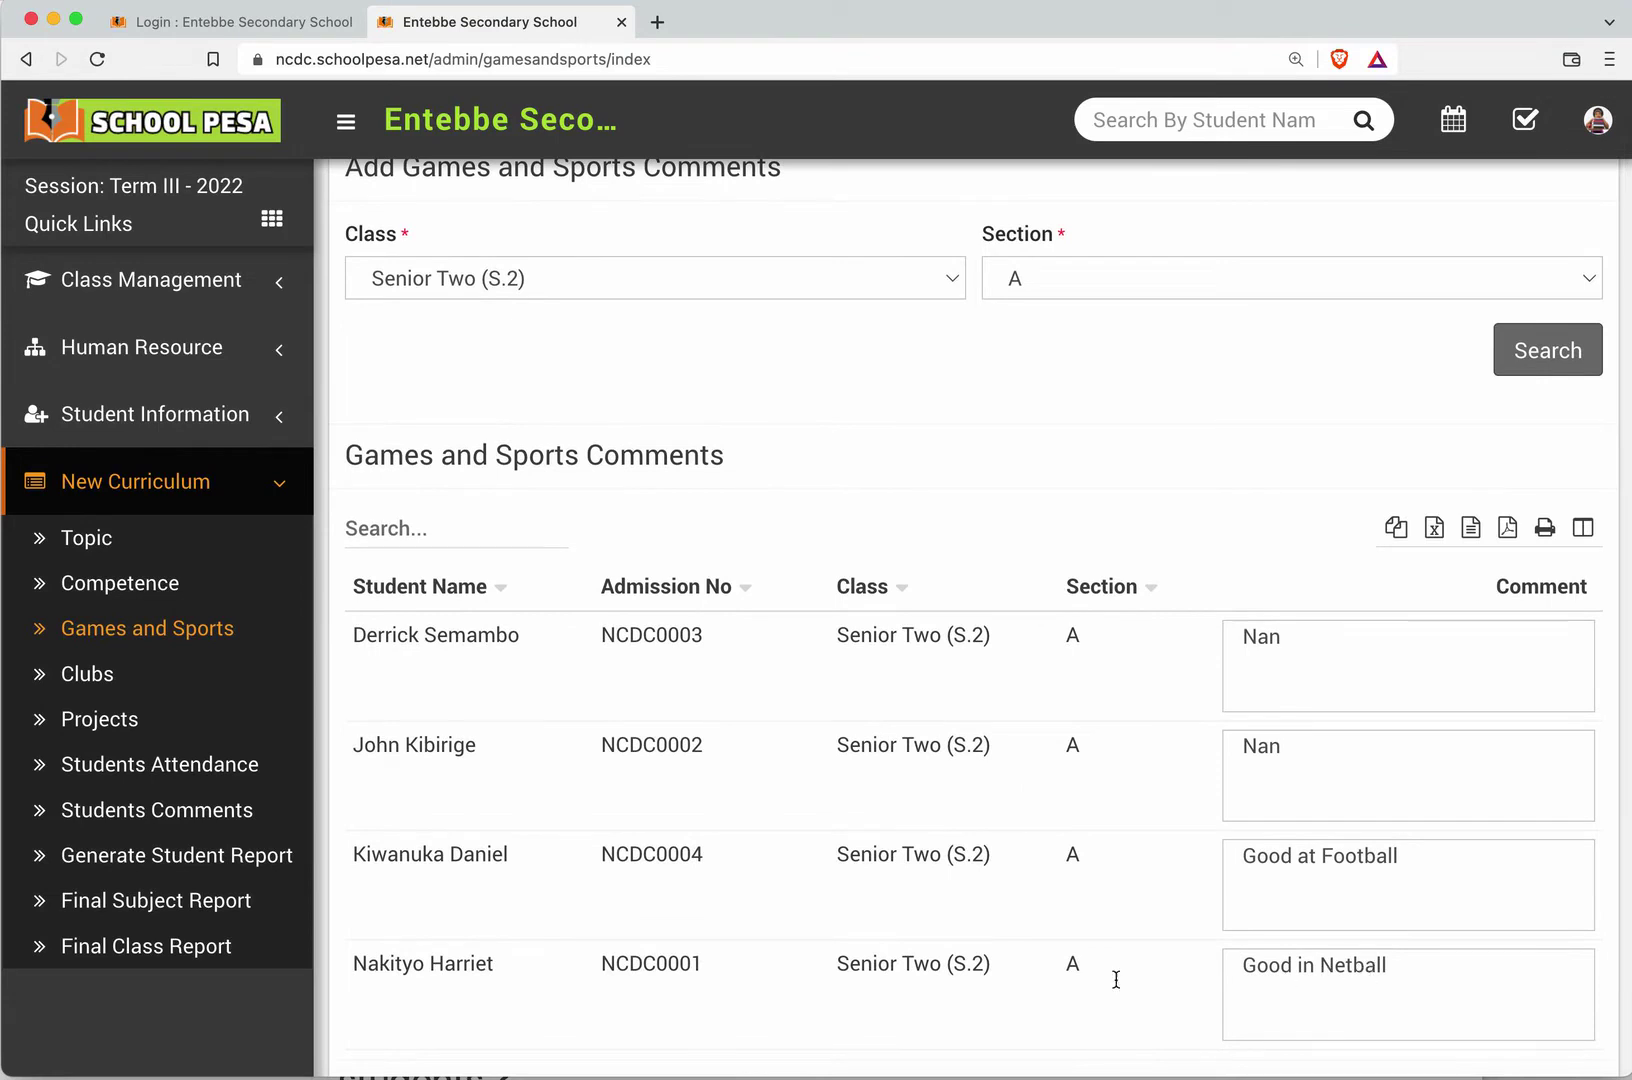
Step: Extend the last student's games and sports comment to "Good in Netball and throws well" and save the comments
left_click(1493, 985)
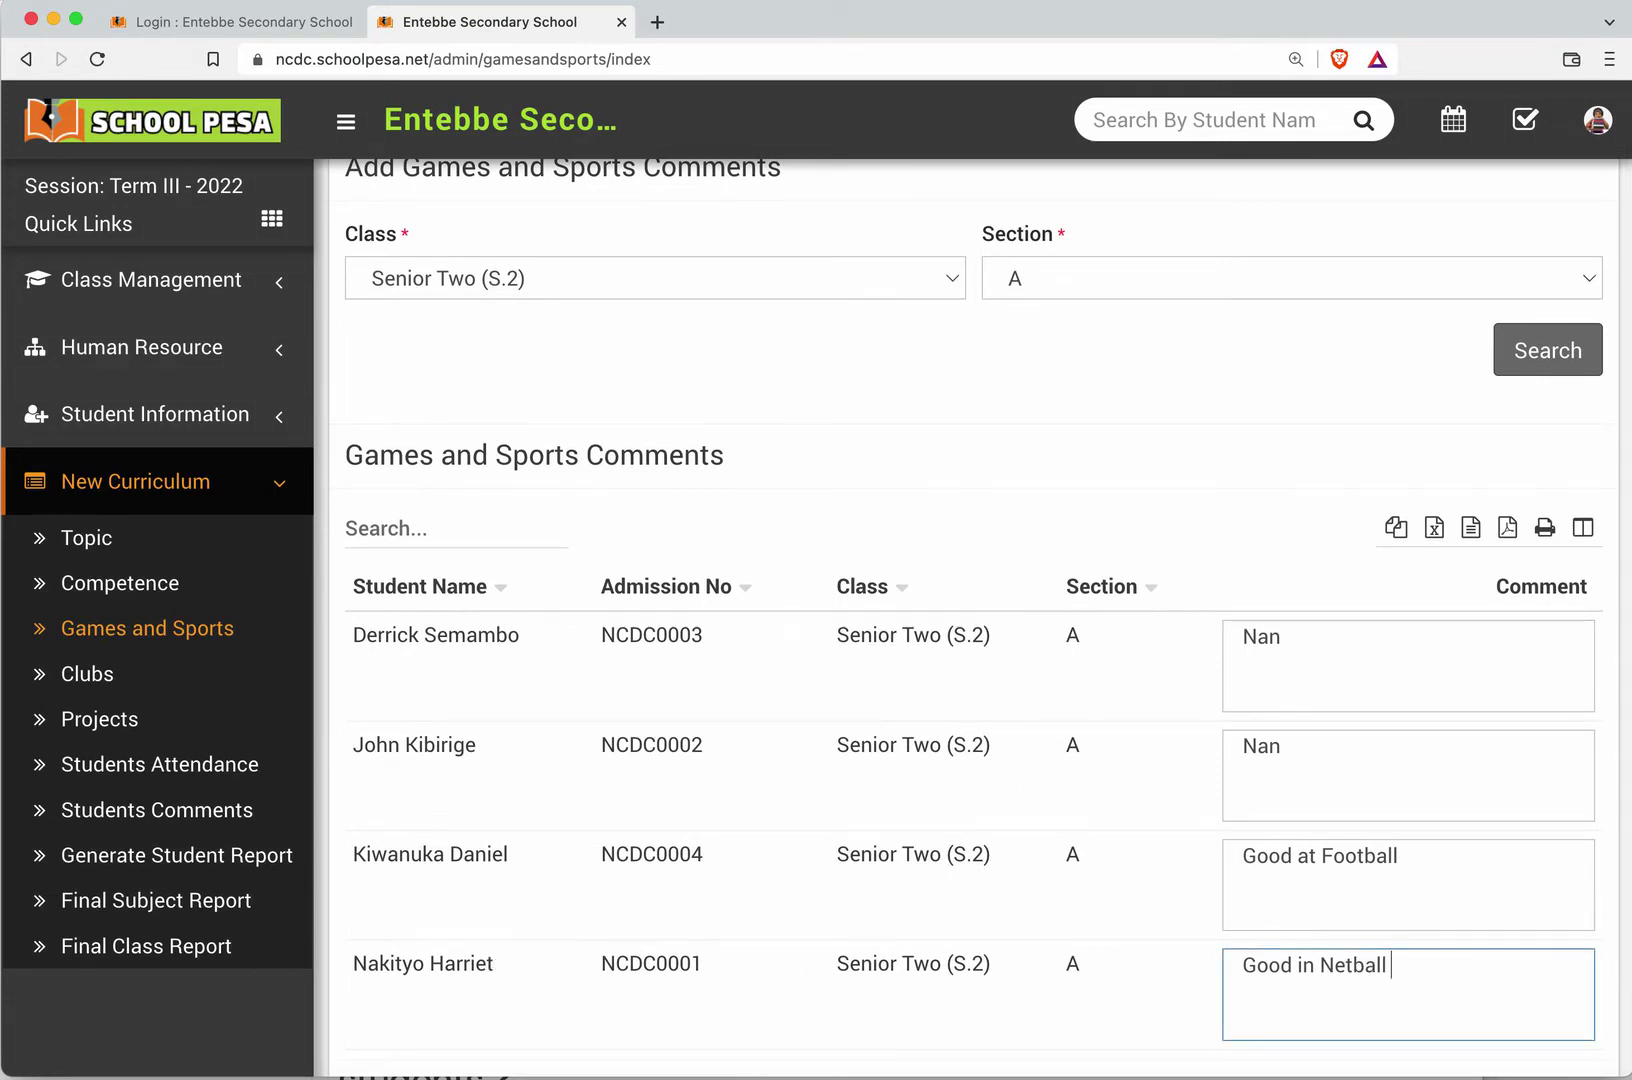
type("and throws wee")
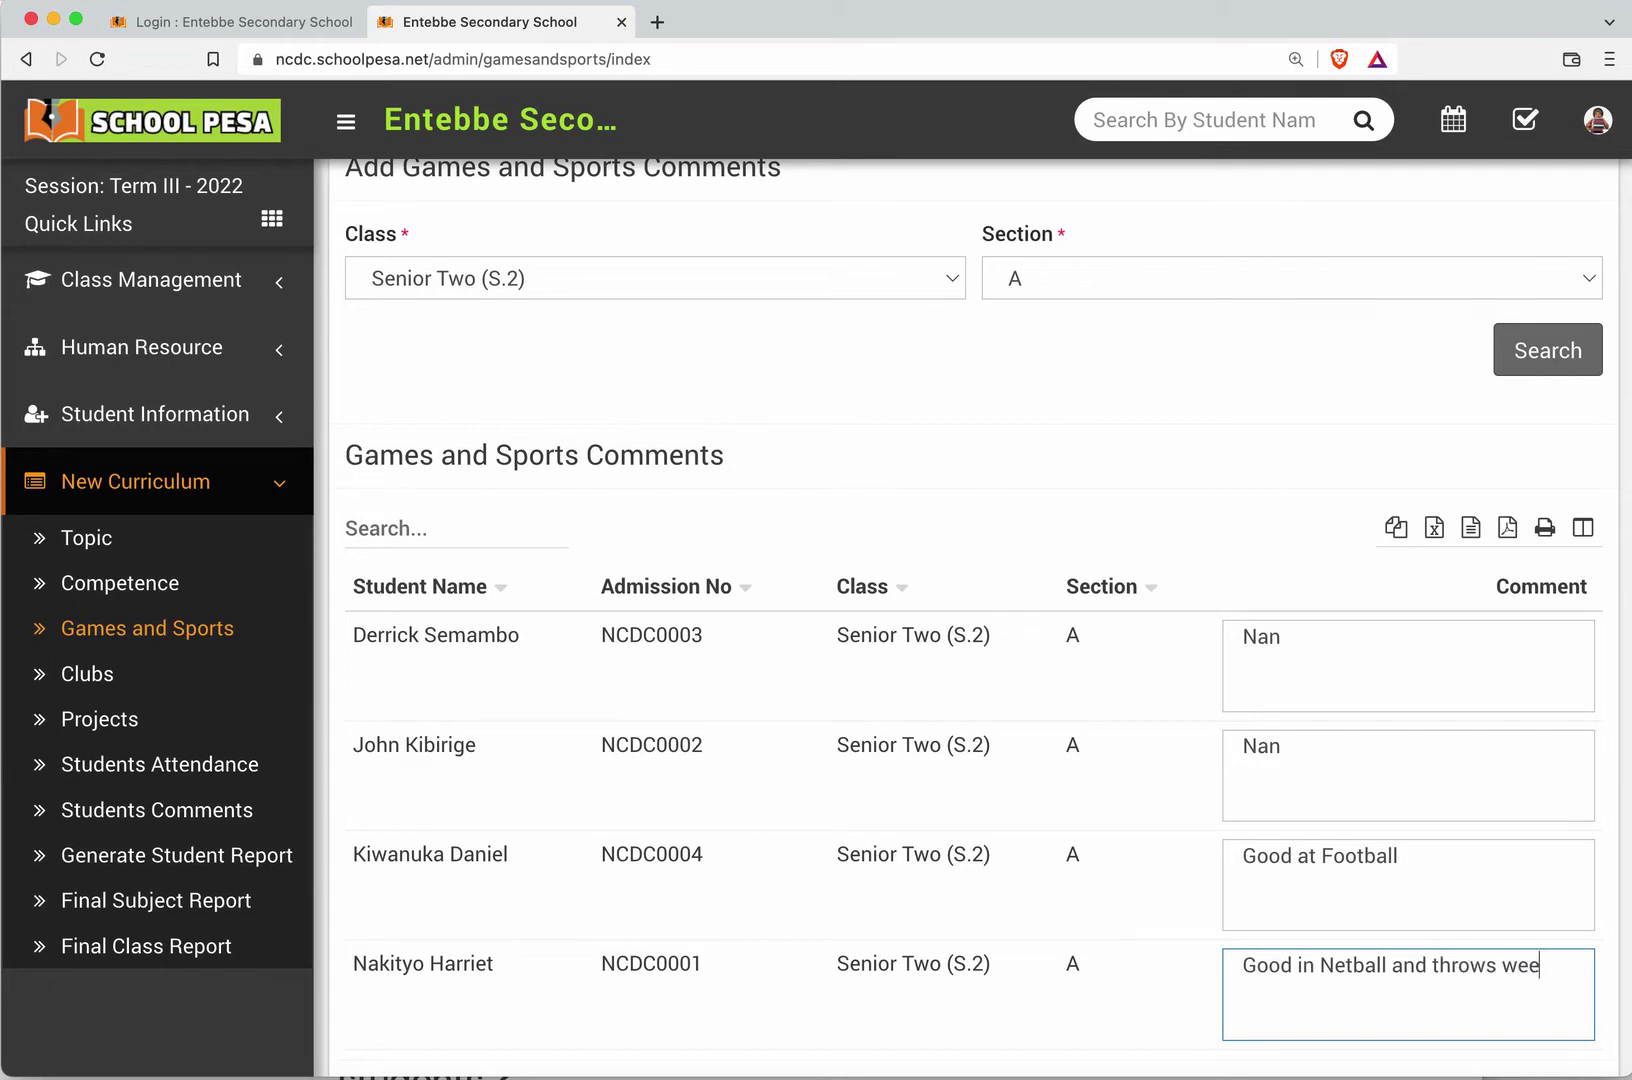
scroll(1428, 761, "down", 3)
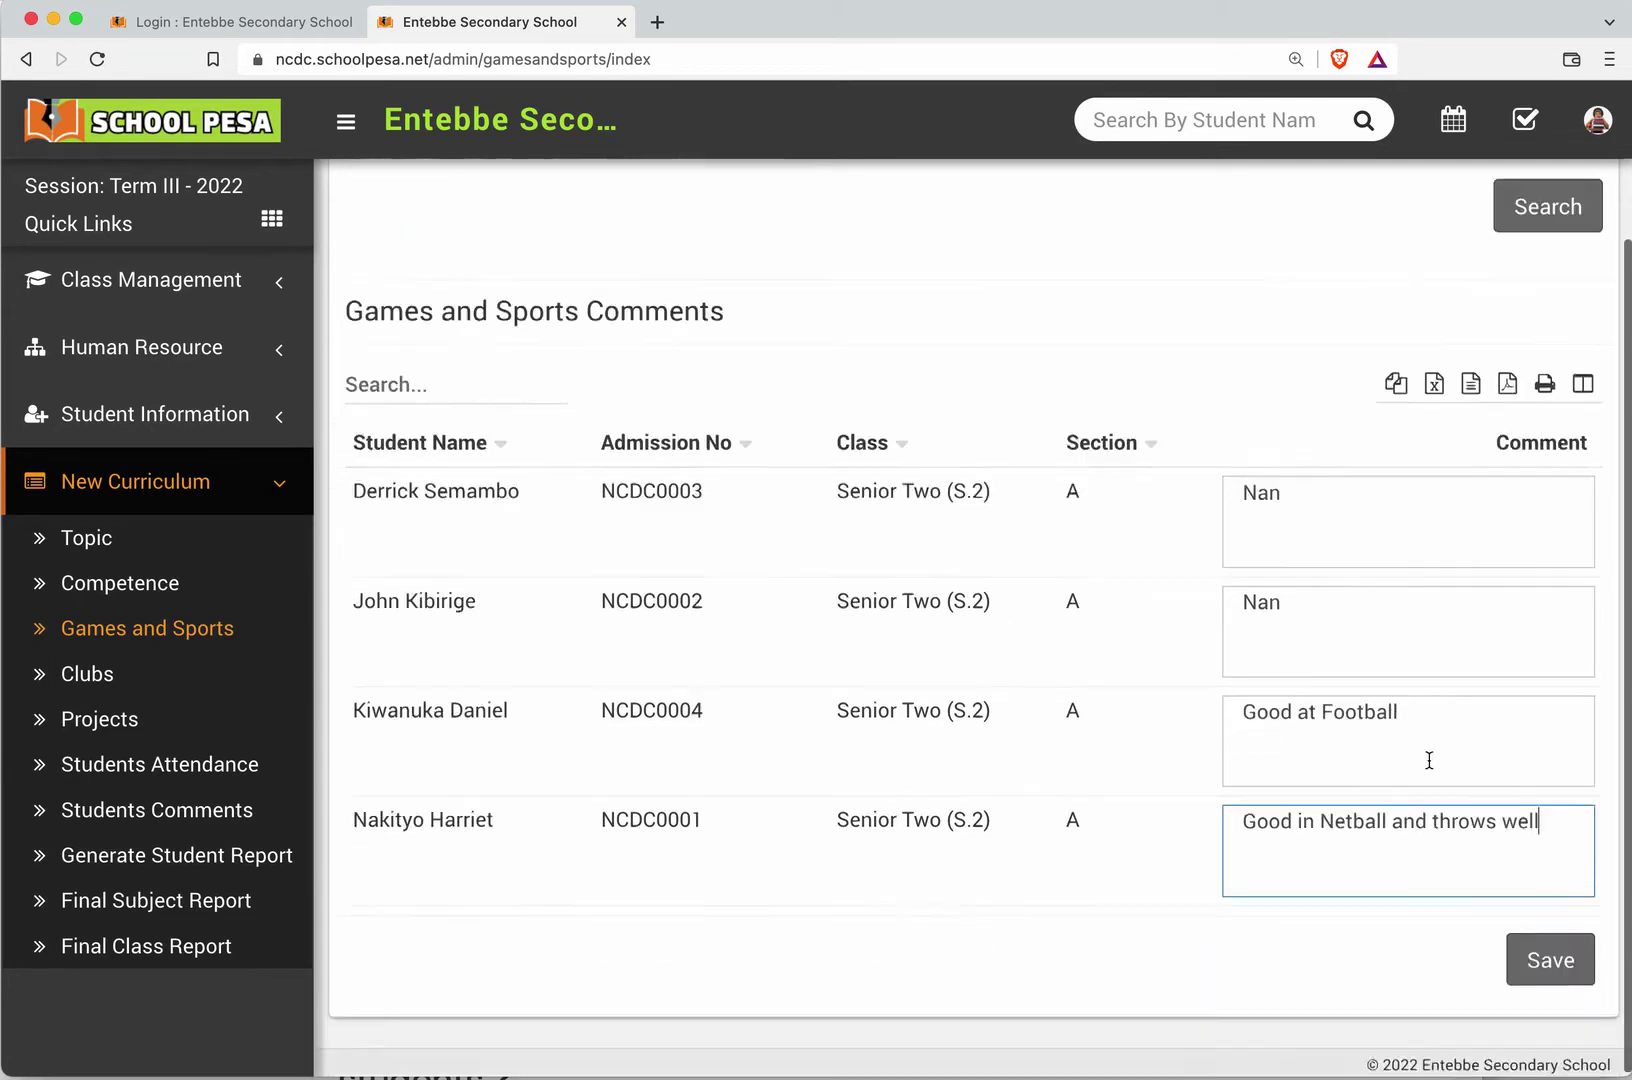
left_click(1562, 986)
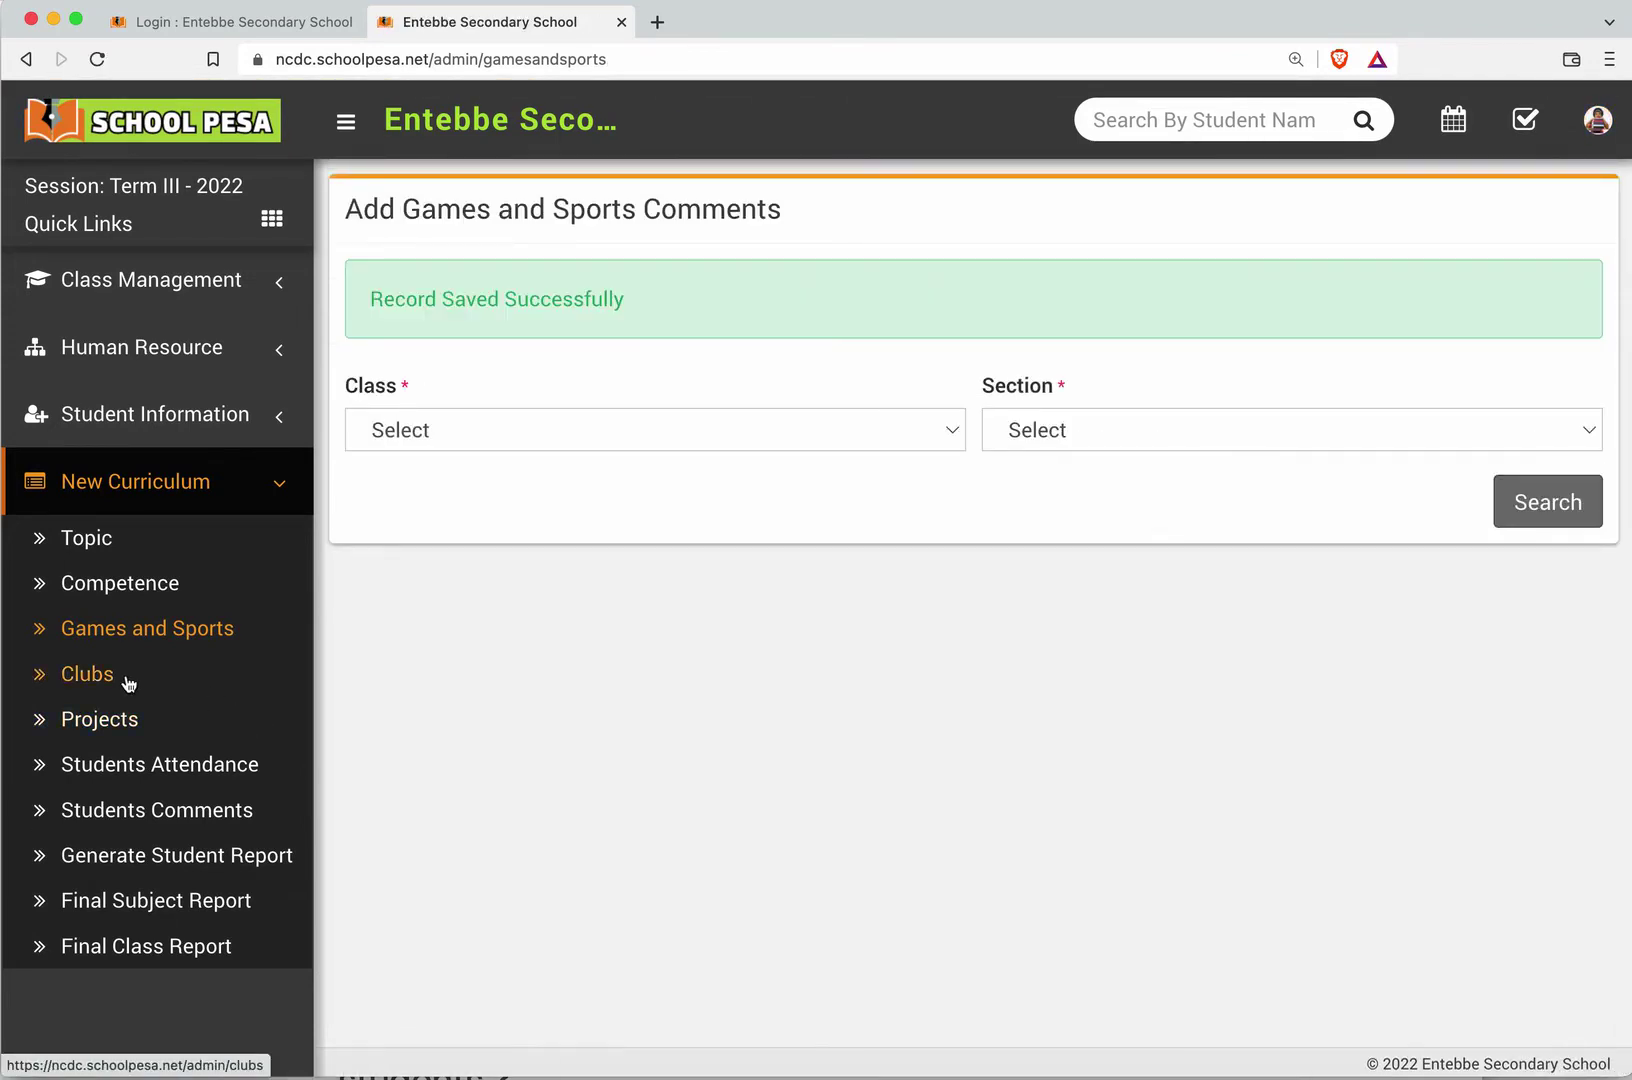
Step: Open Clubs and list the club comments for Senior Two (S.2) section A
left_click(128, 683)
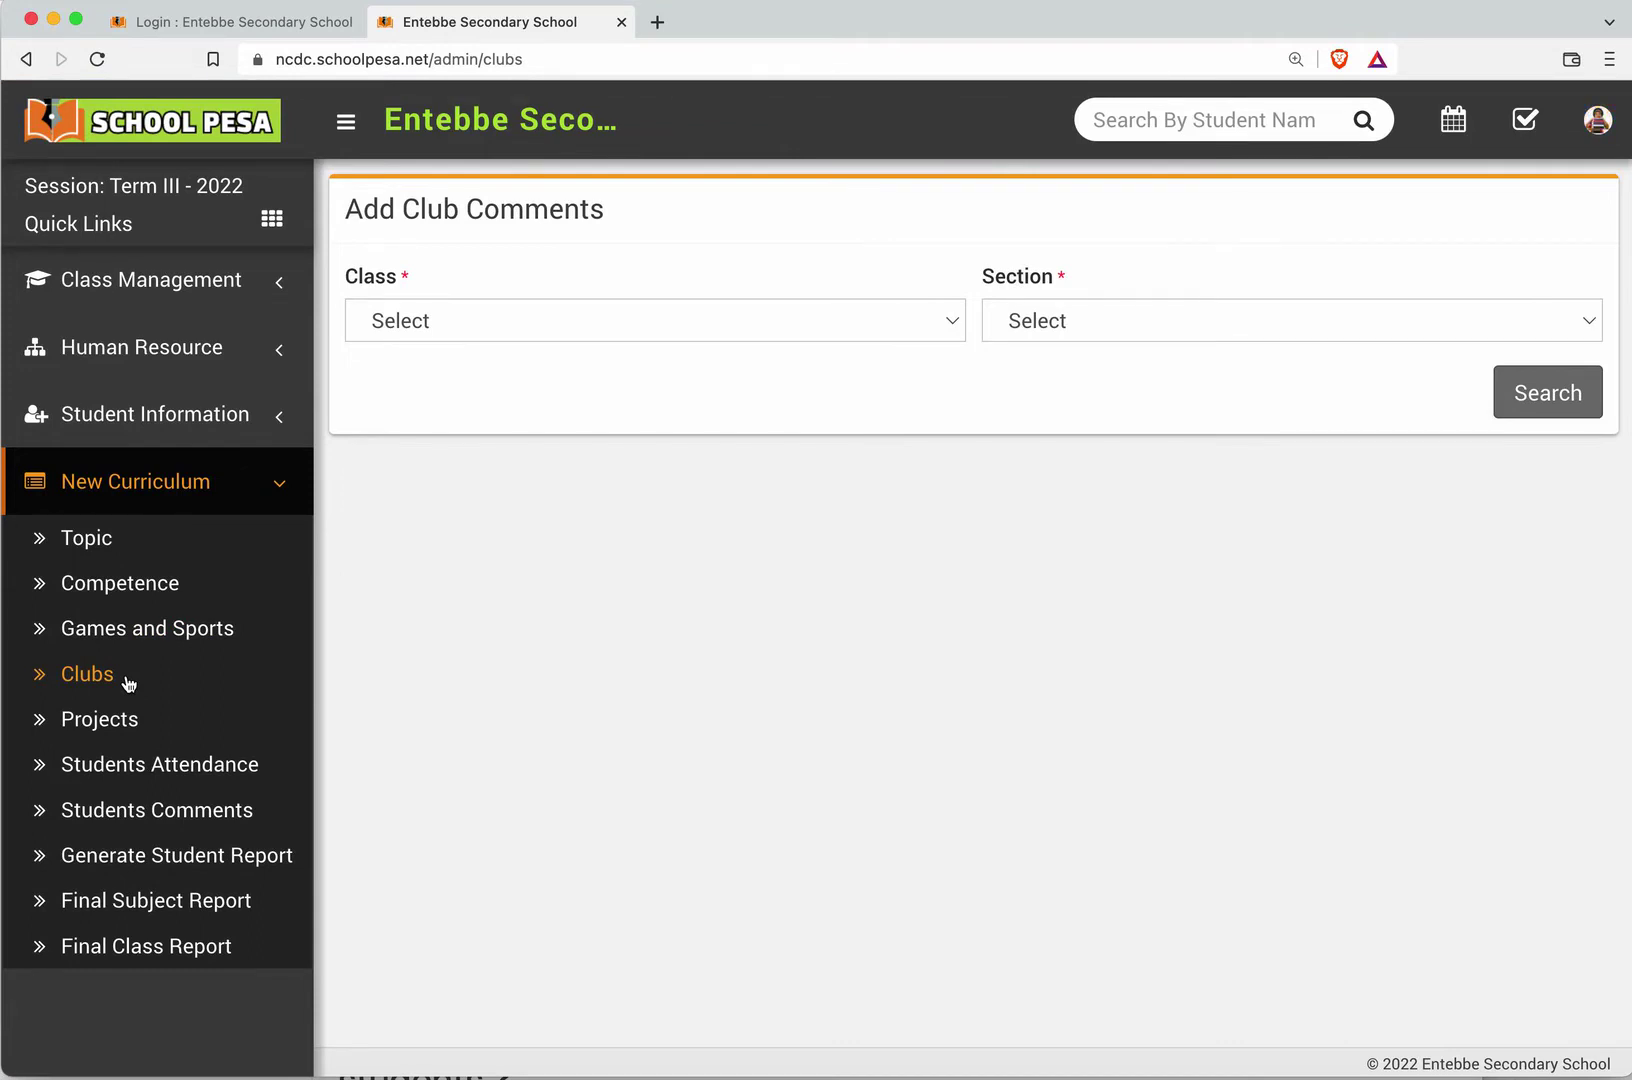
left_click(759, 323)
left_click(750, 378)
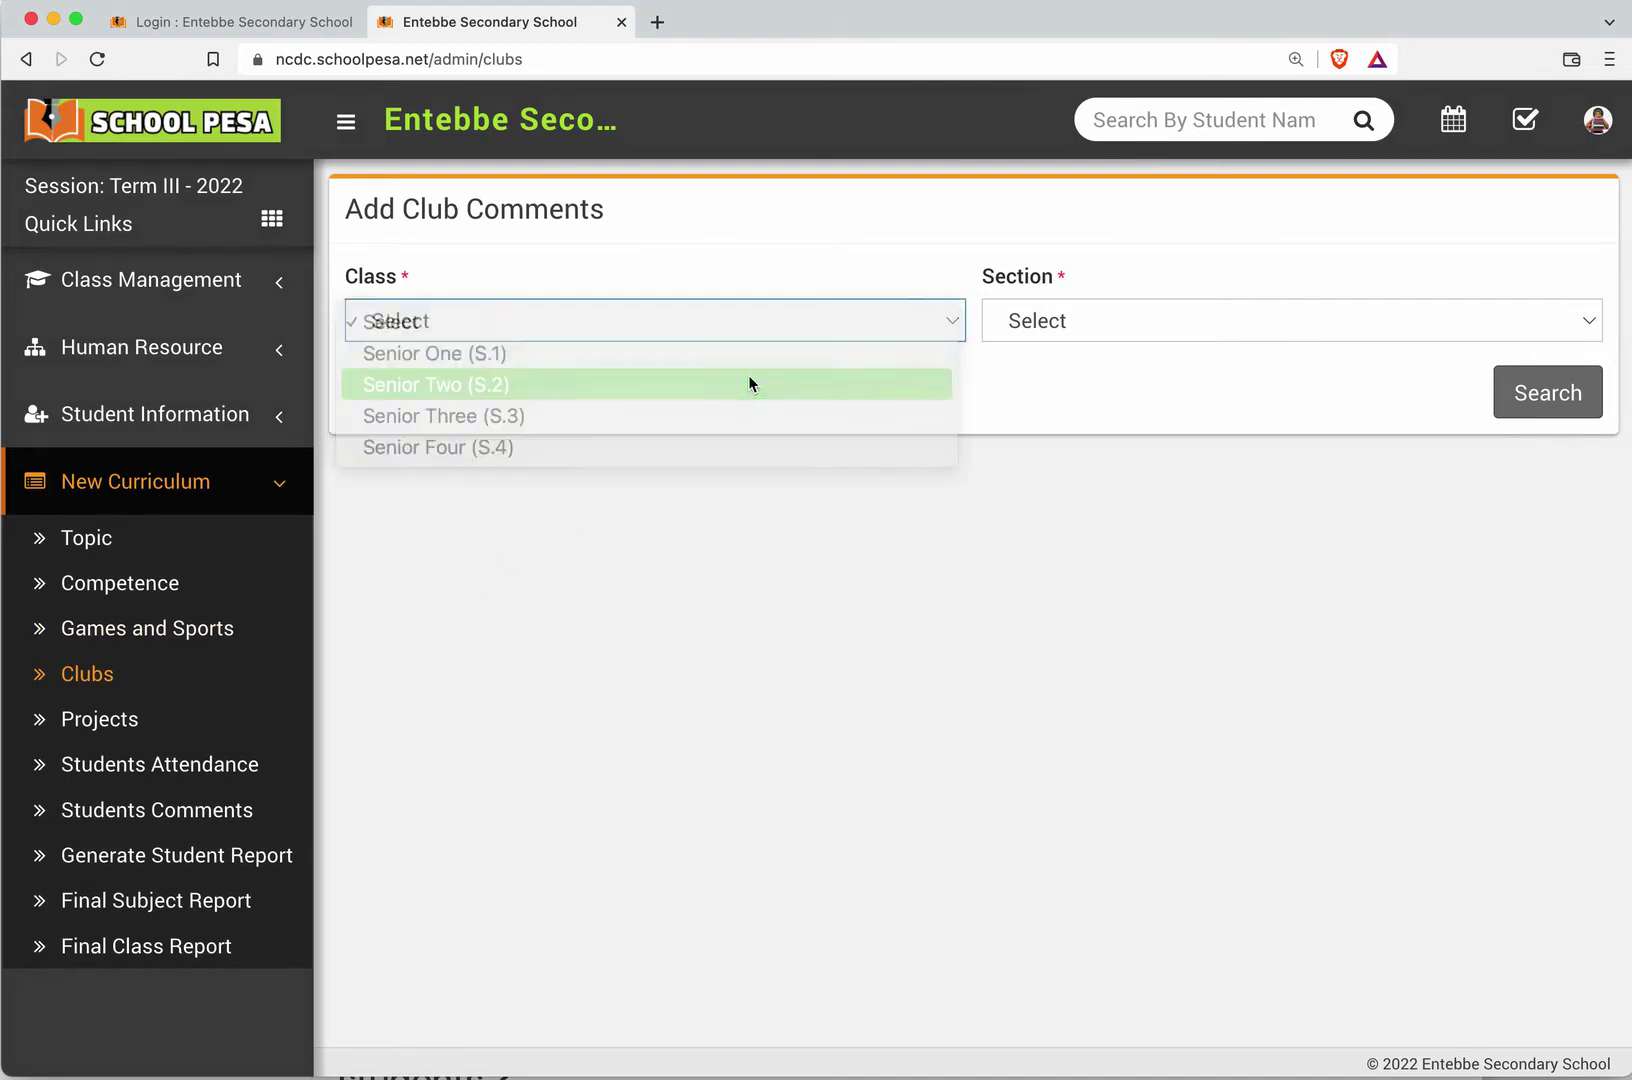
left_click(1130, 318)
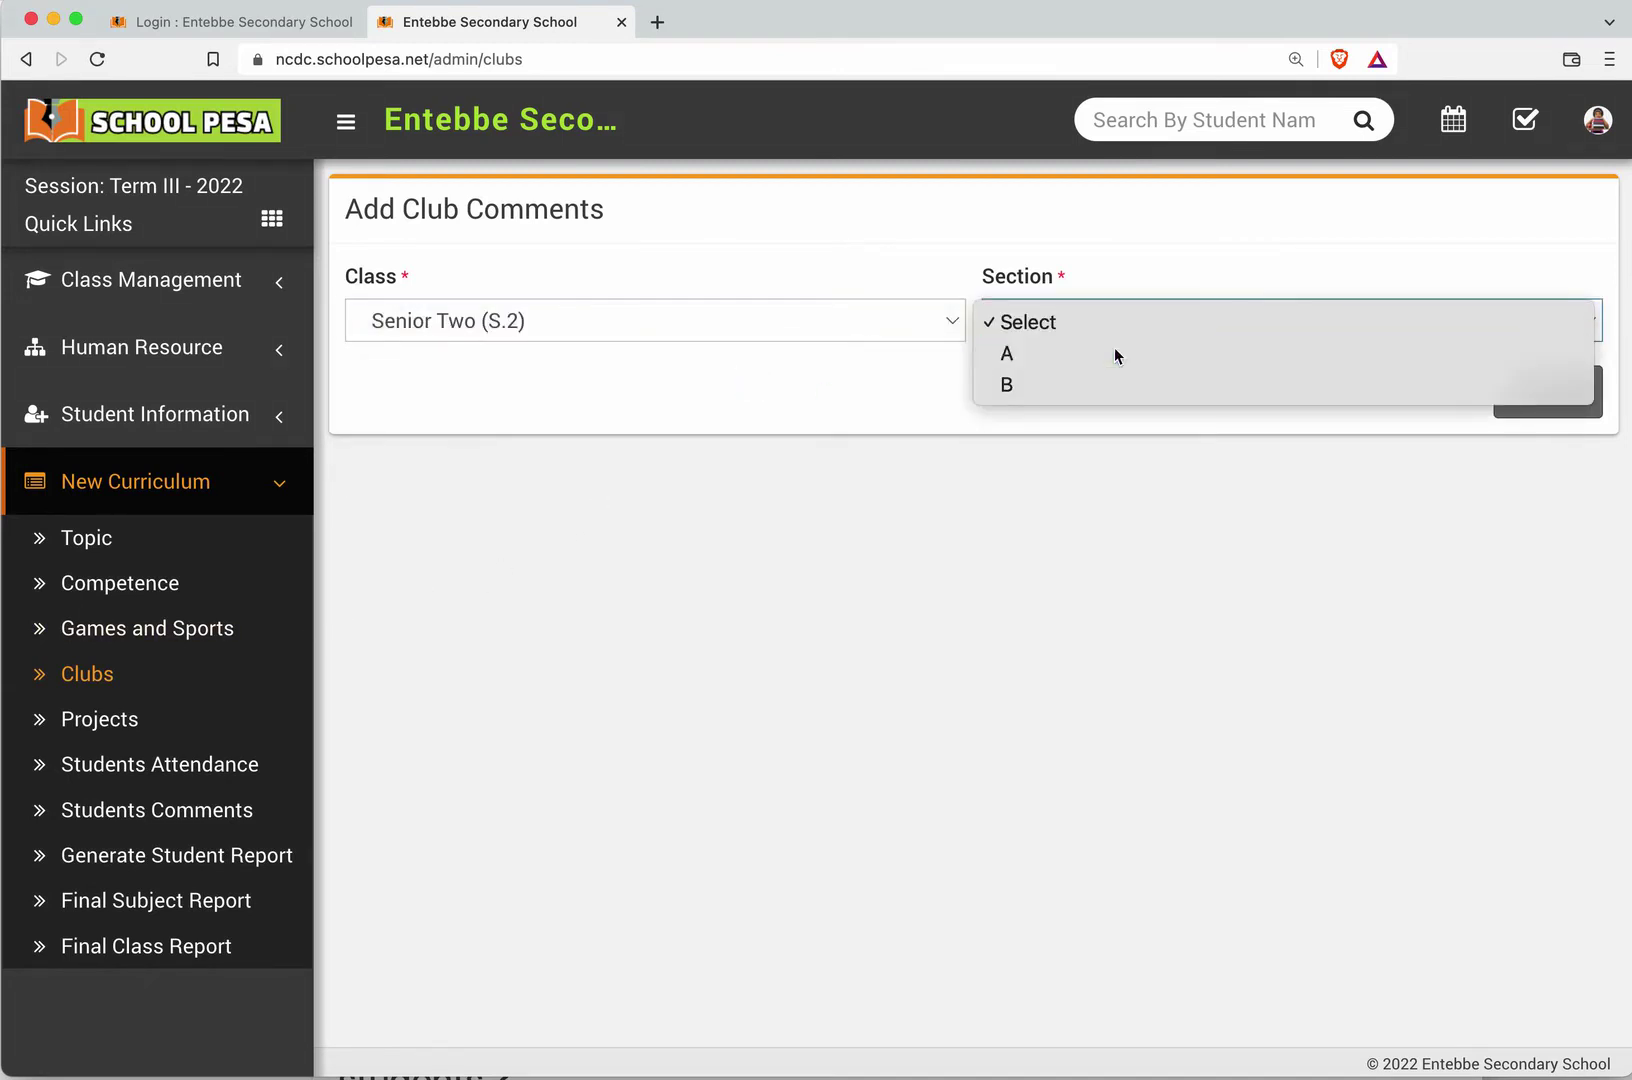
left_click(1115, 350)
left_click(1512, 416)
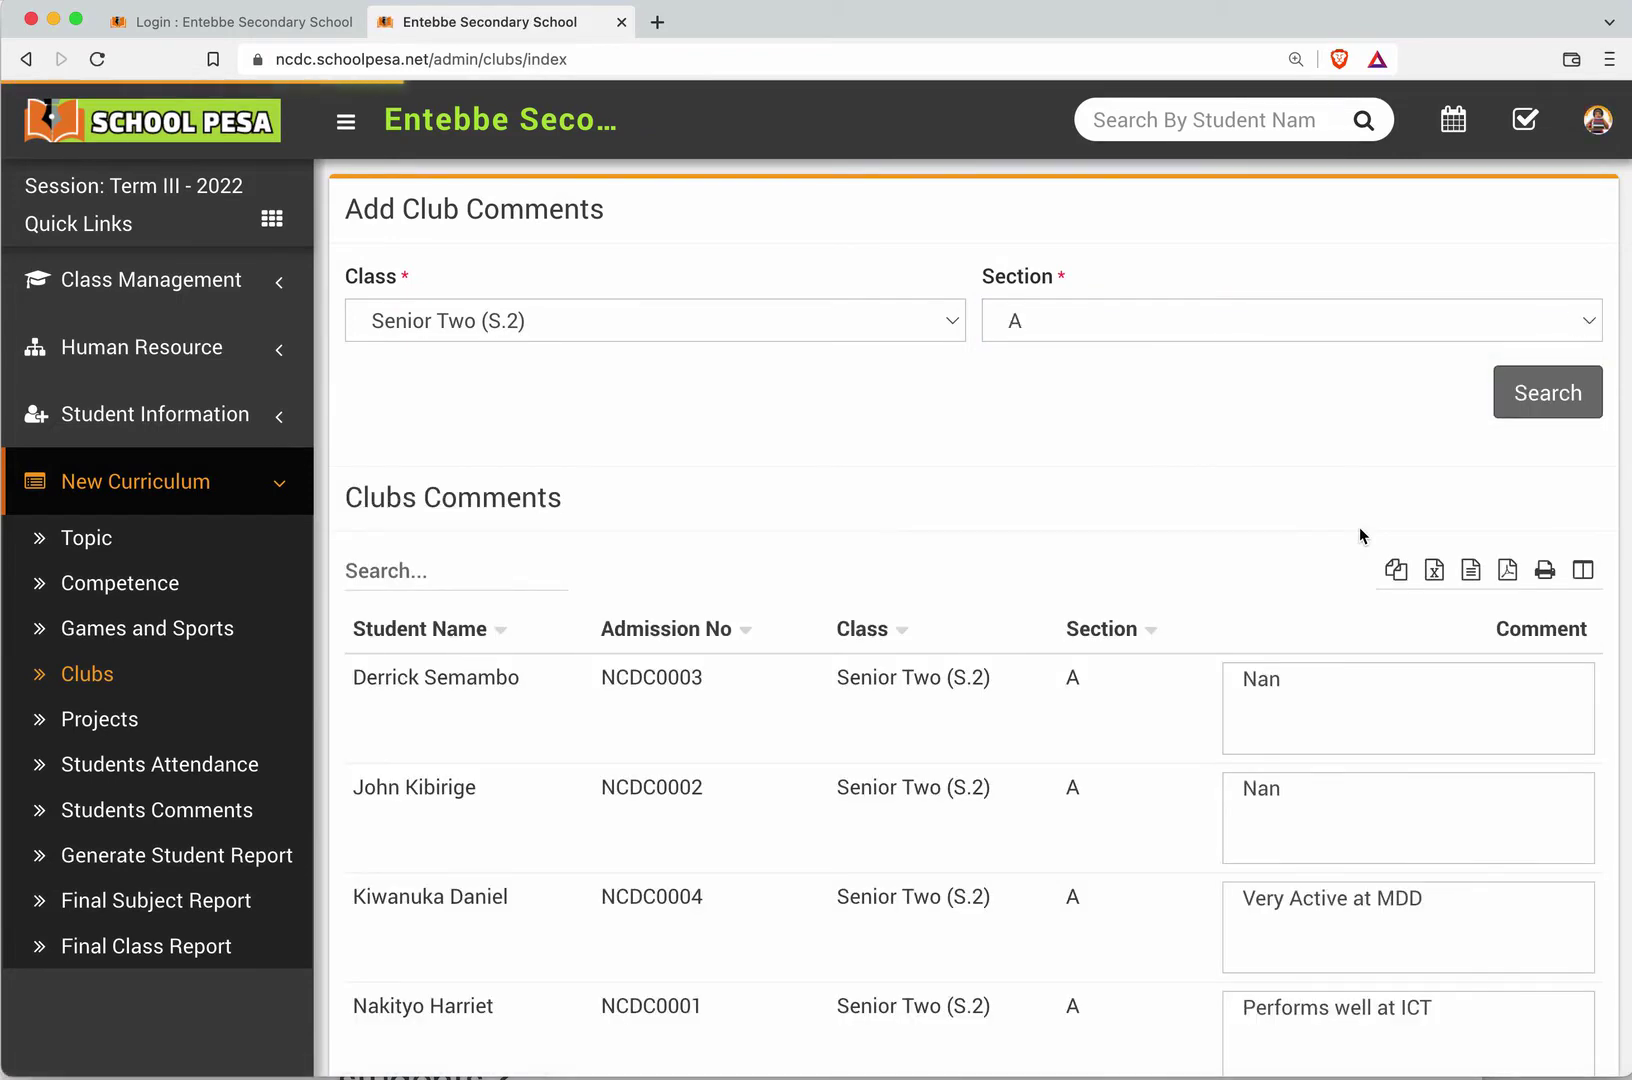
scroll(1219, 541, "down", 1)
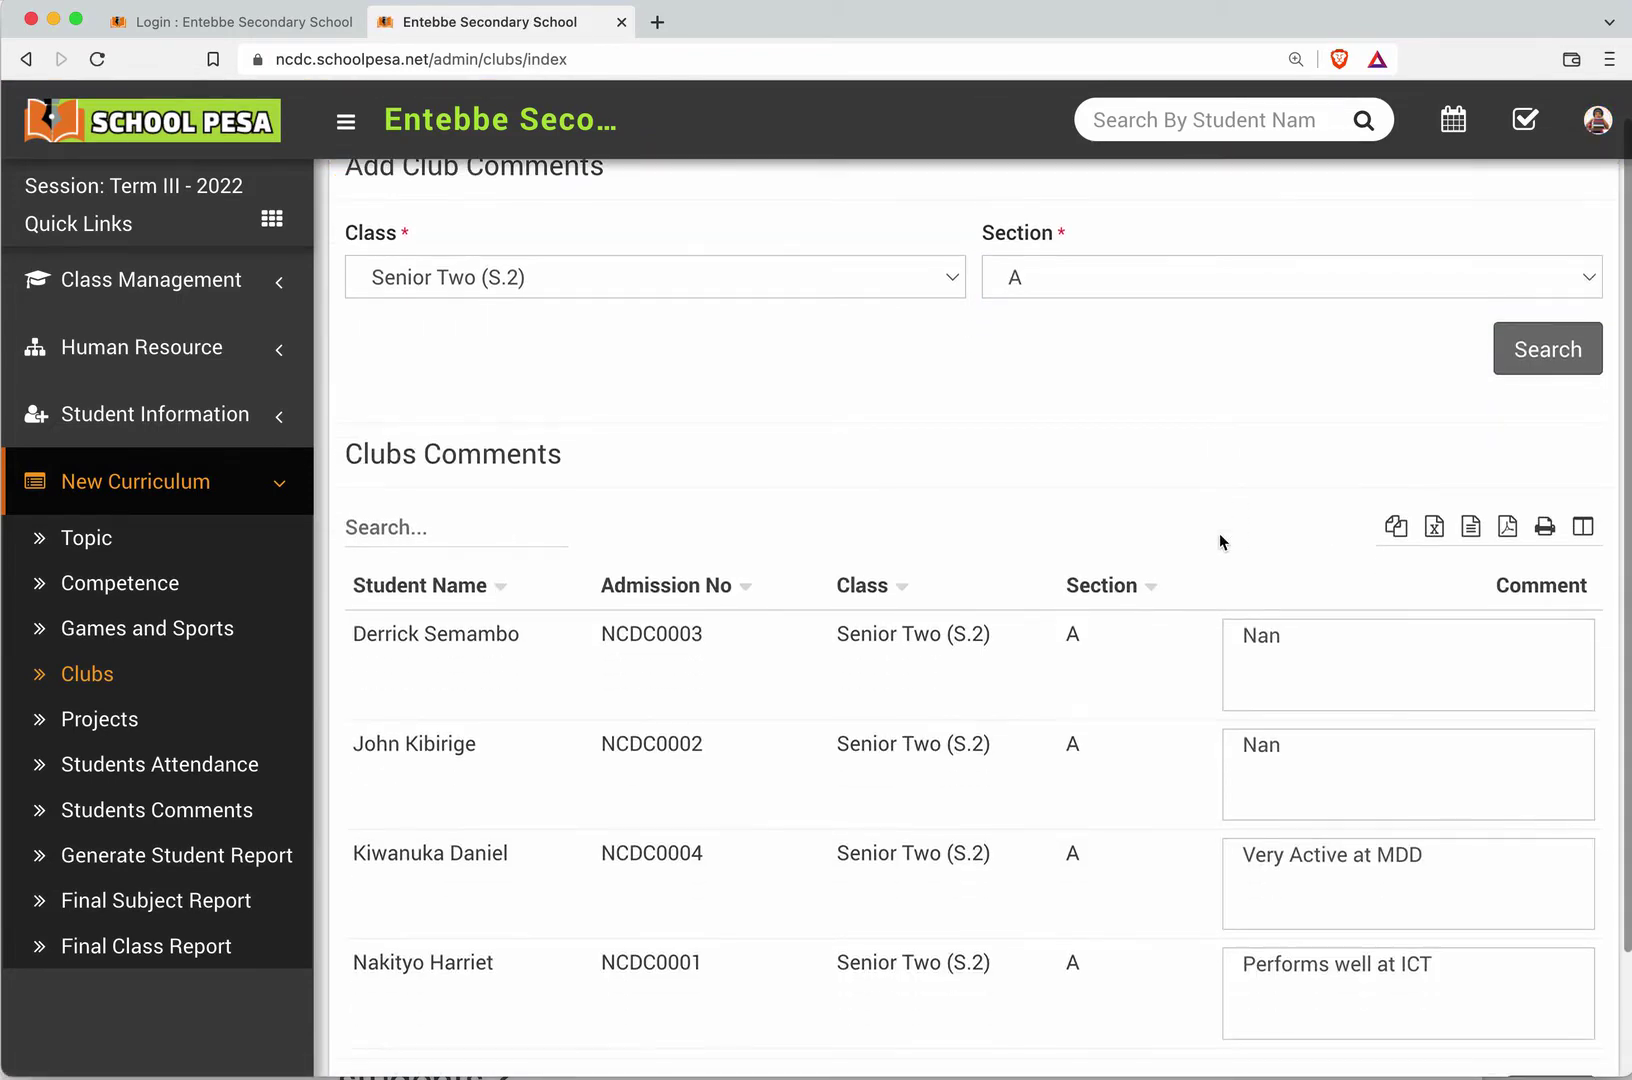
Step: Extend the last student's club comment to "Performs well at ICT Club" and save the comments
left_click(1439, 967)
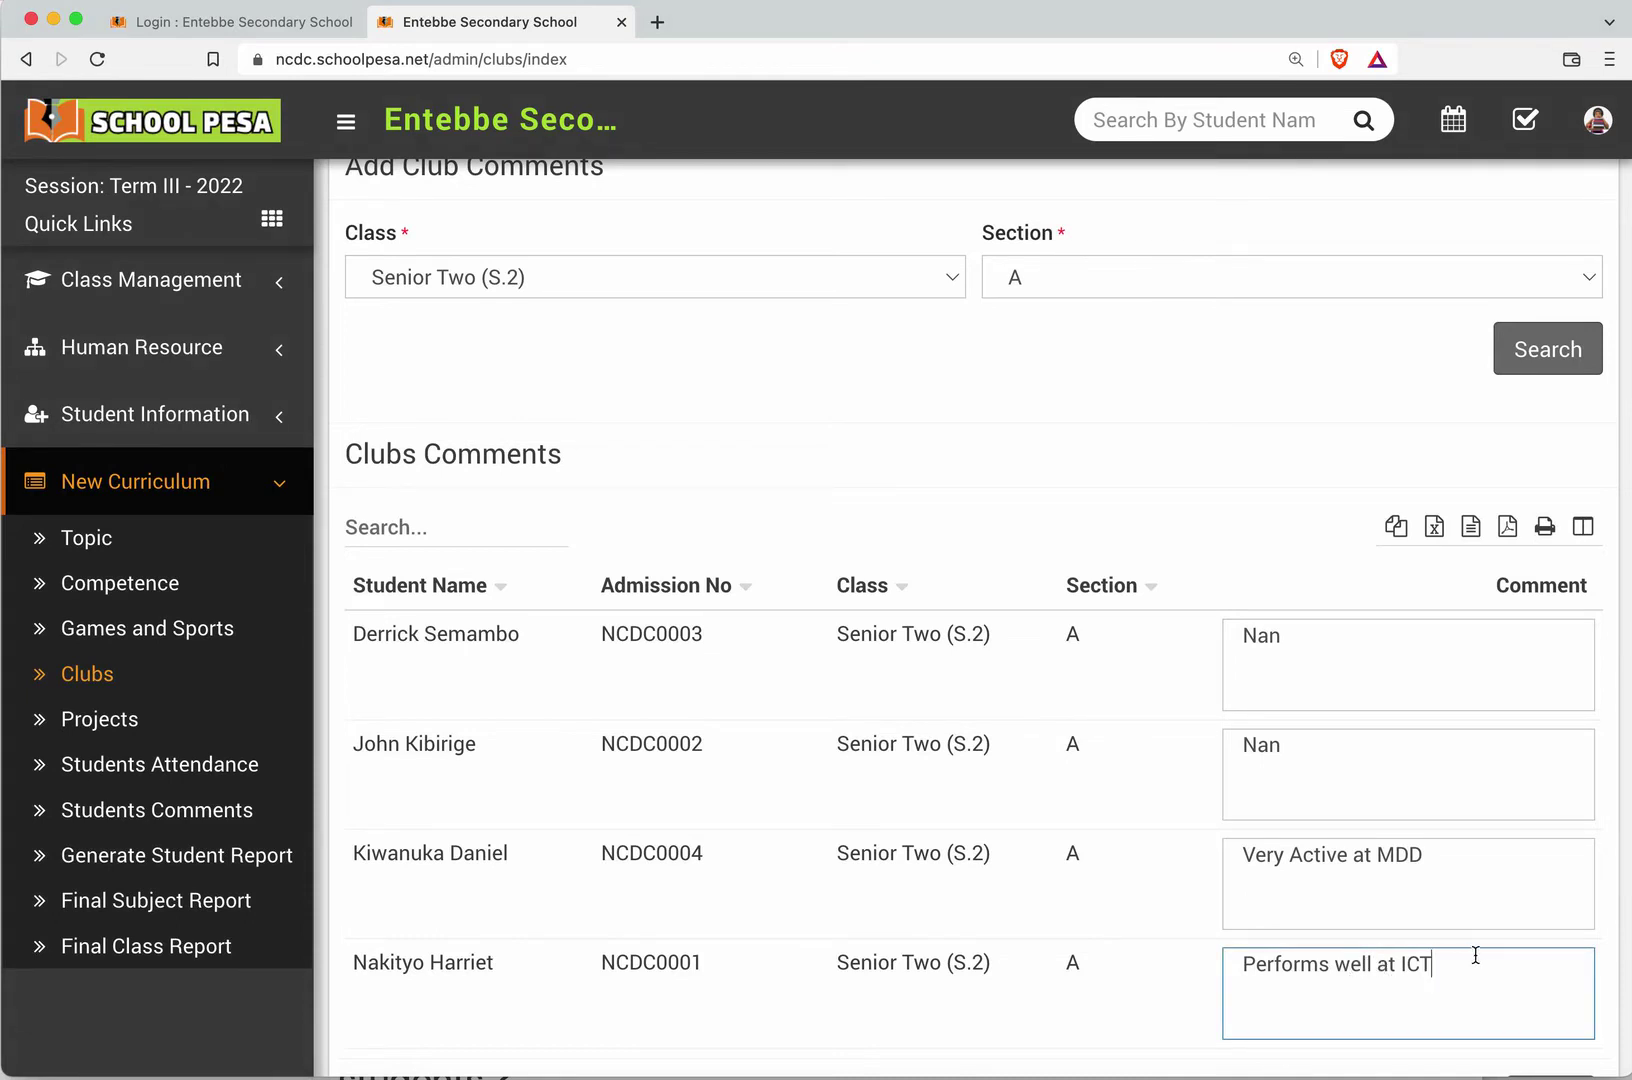
type("Club")
scroll(1340, 805, "up", 1)
scroll(1490, 780, "down", 3)
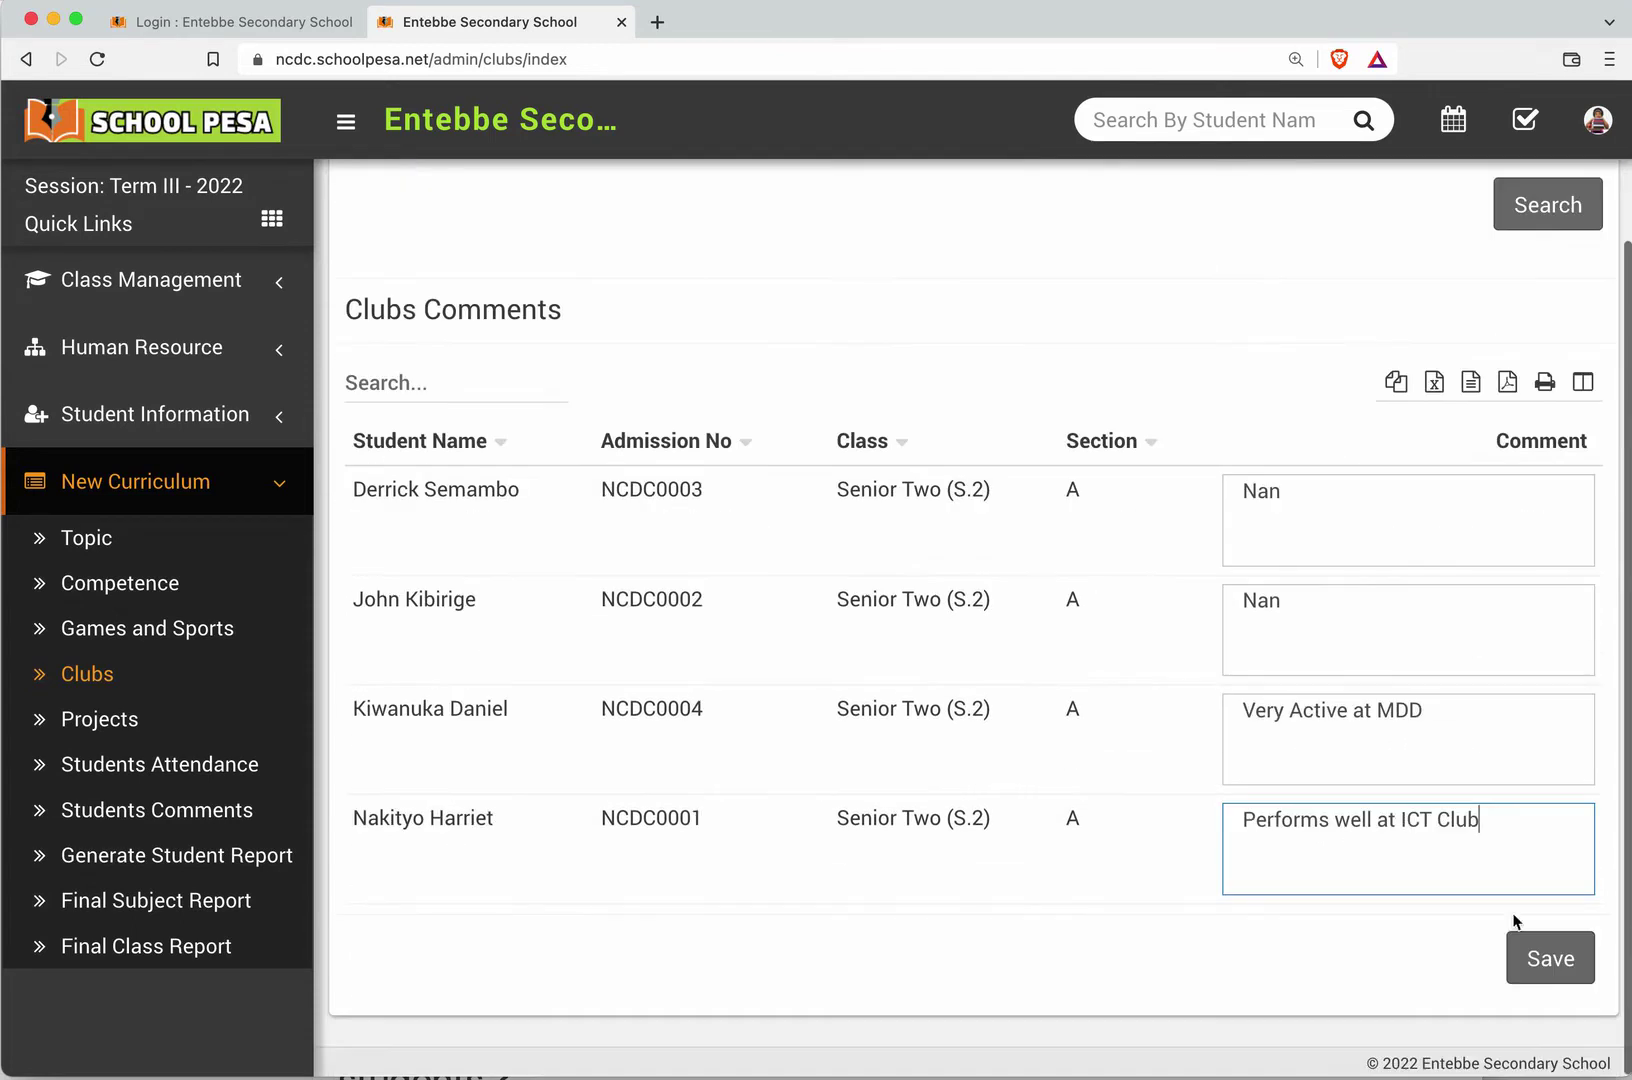
left_click(1550, 958)
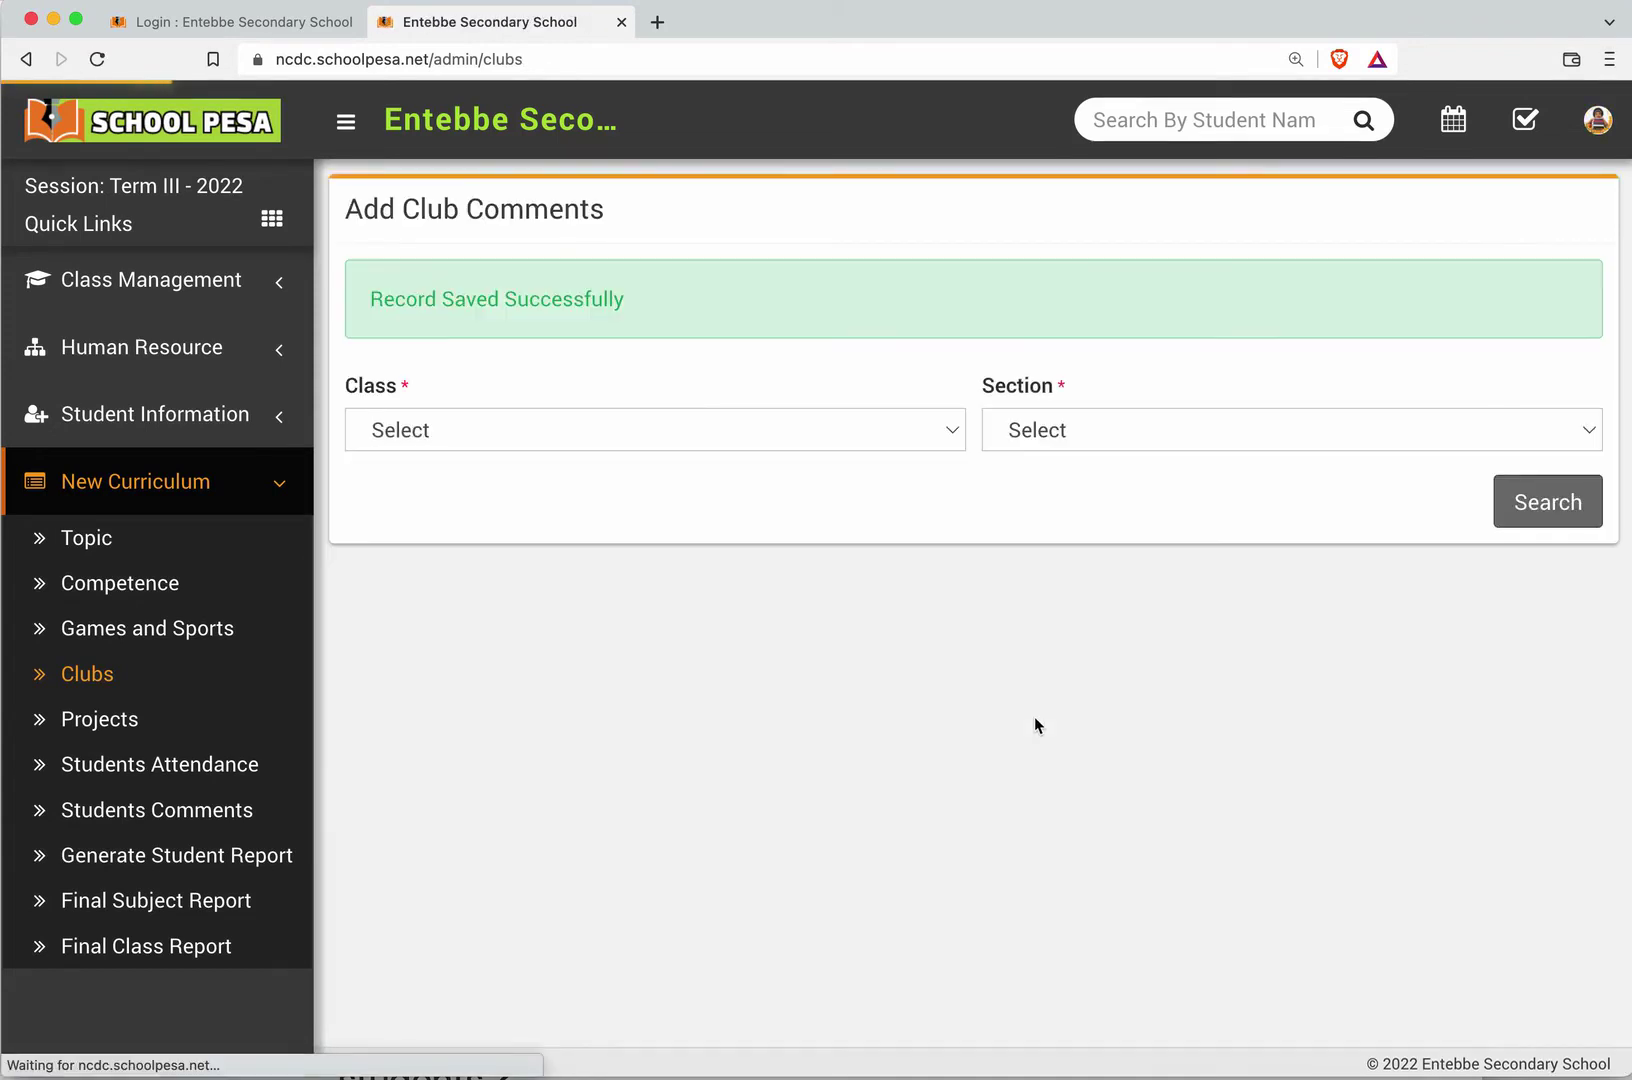
Step: Open Projects and display the Project List for Senior Two (S.2) section A
left_click(128, 724)
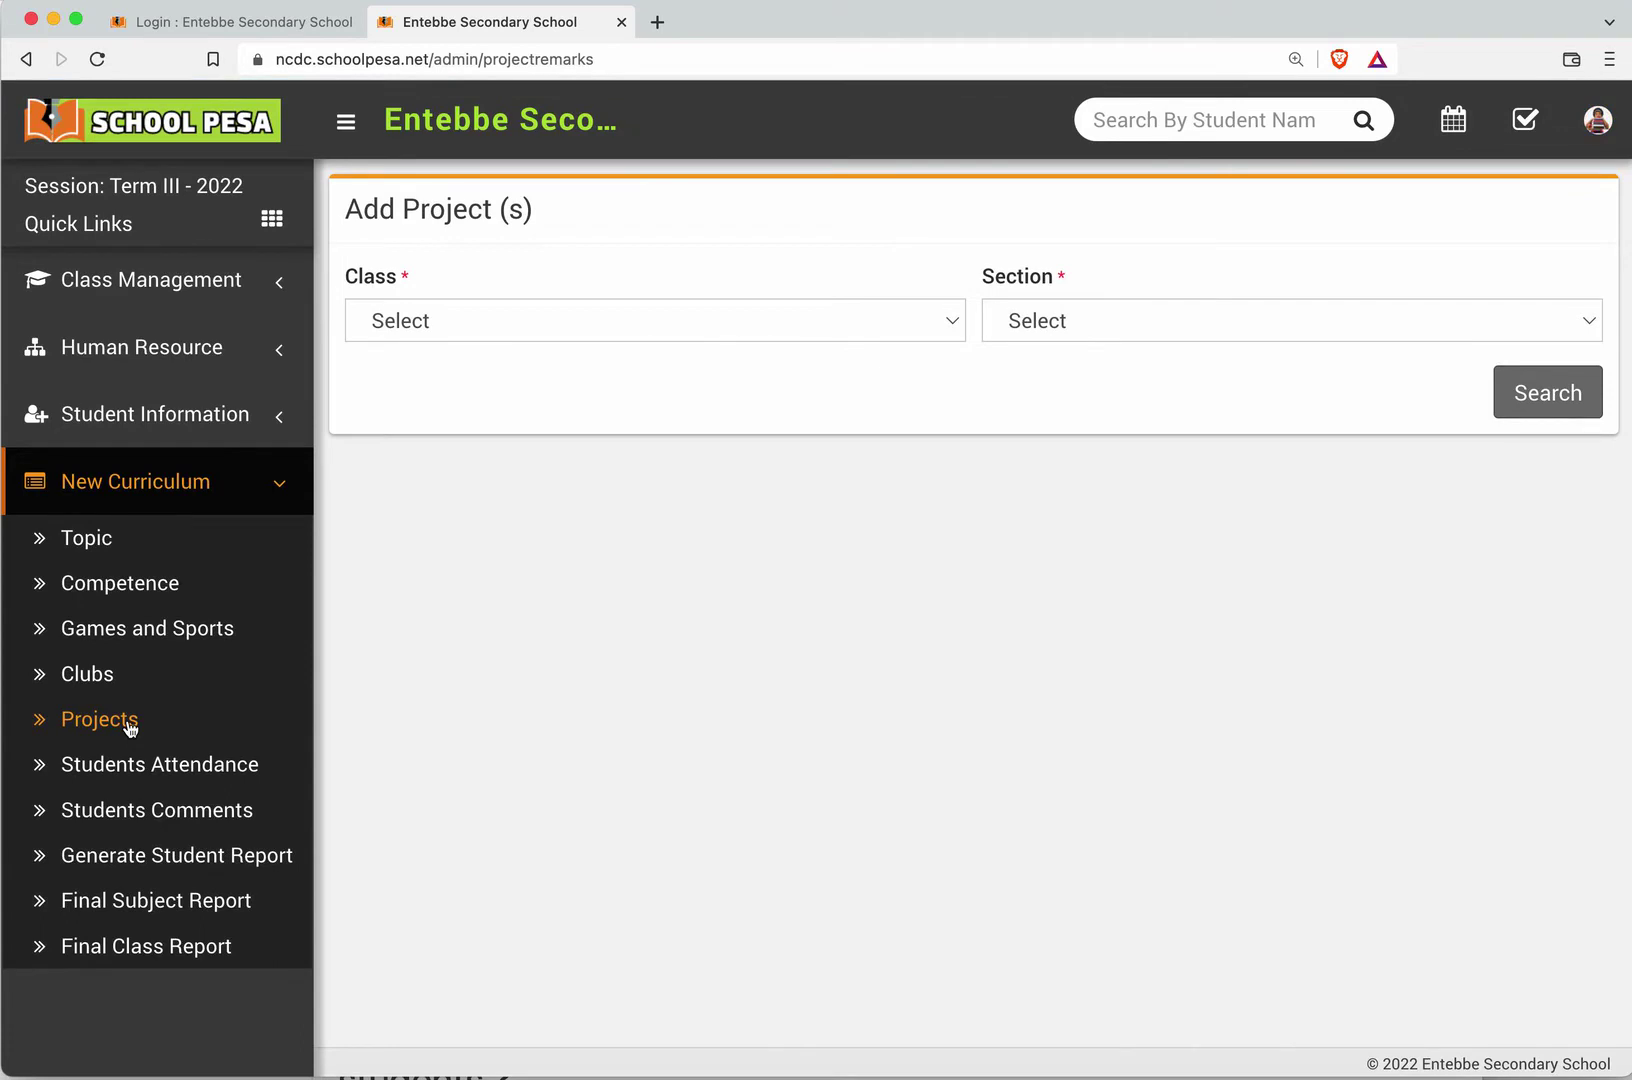
left_click(611, 340)
left_click(590, 382)
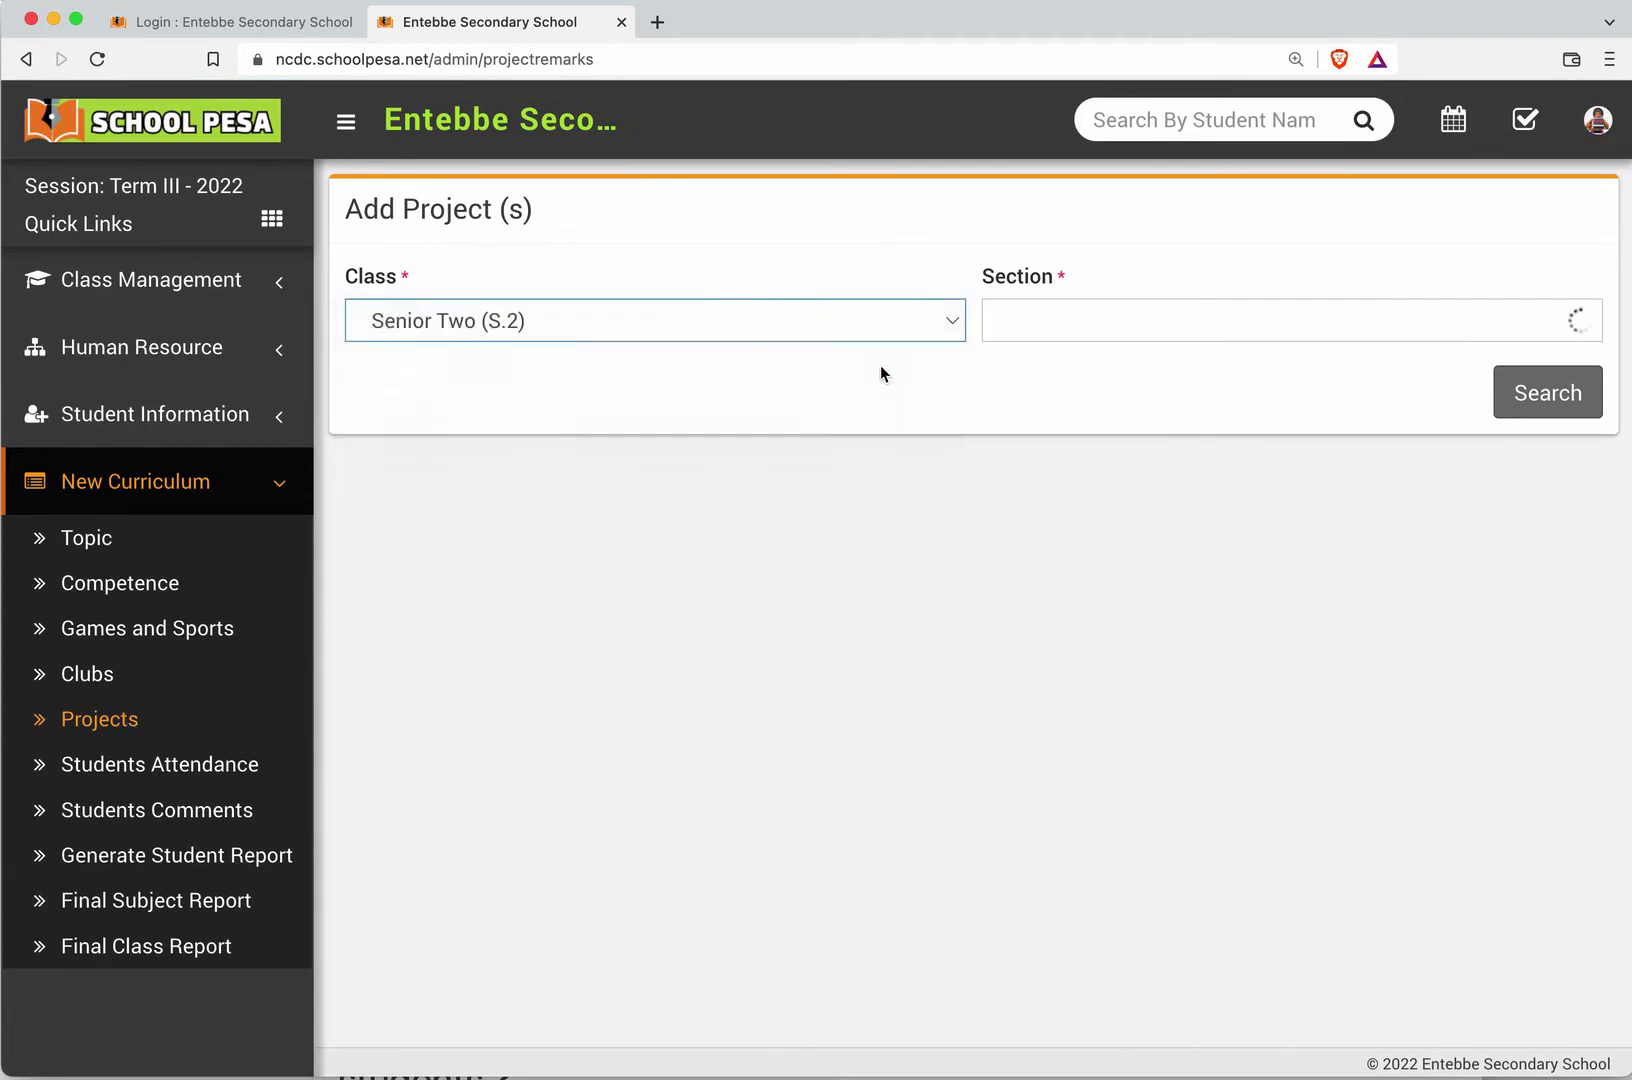
left_click(1104, 334)
left_click(1093, 355)
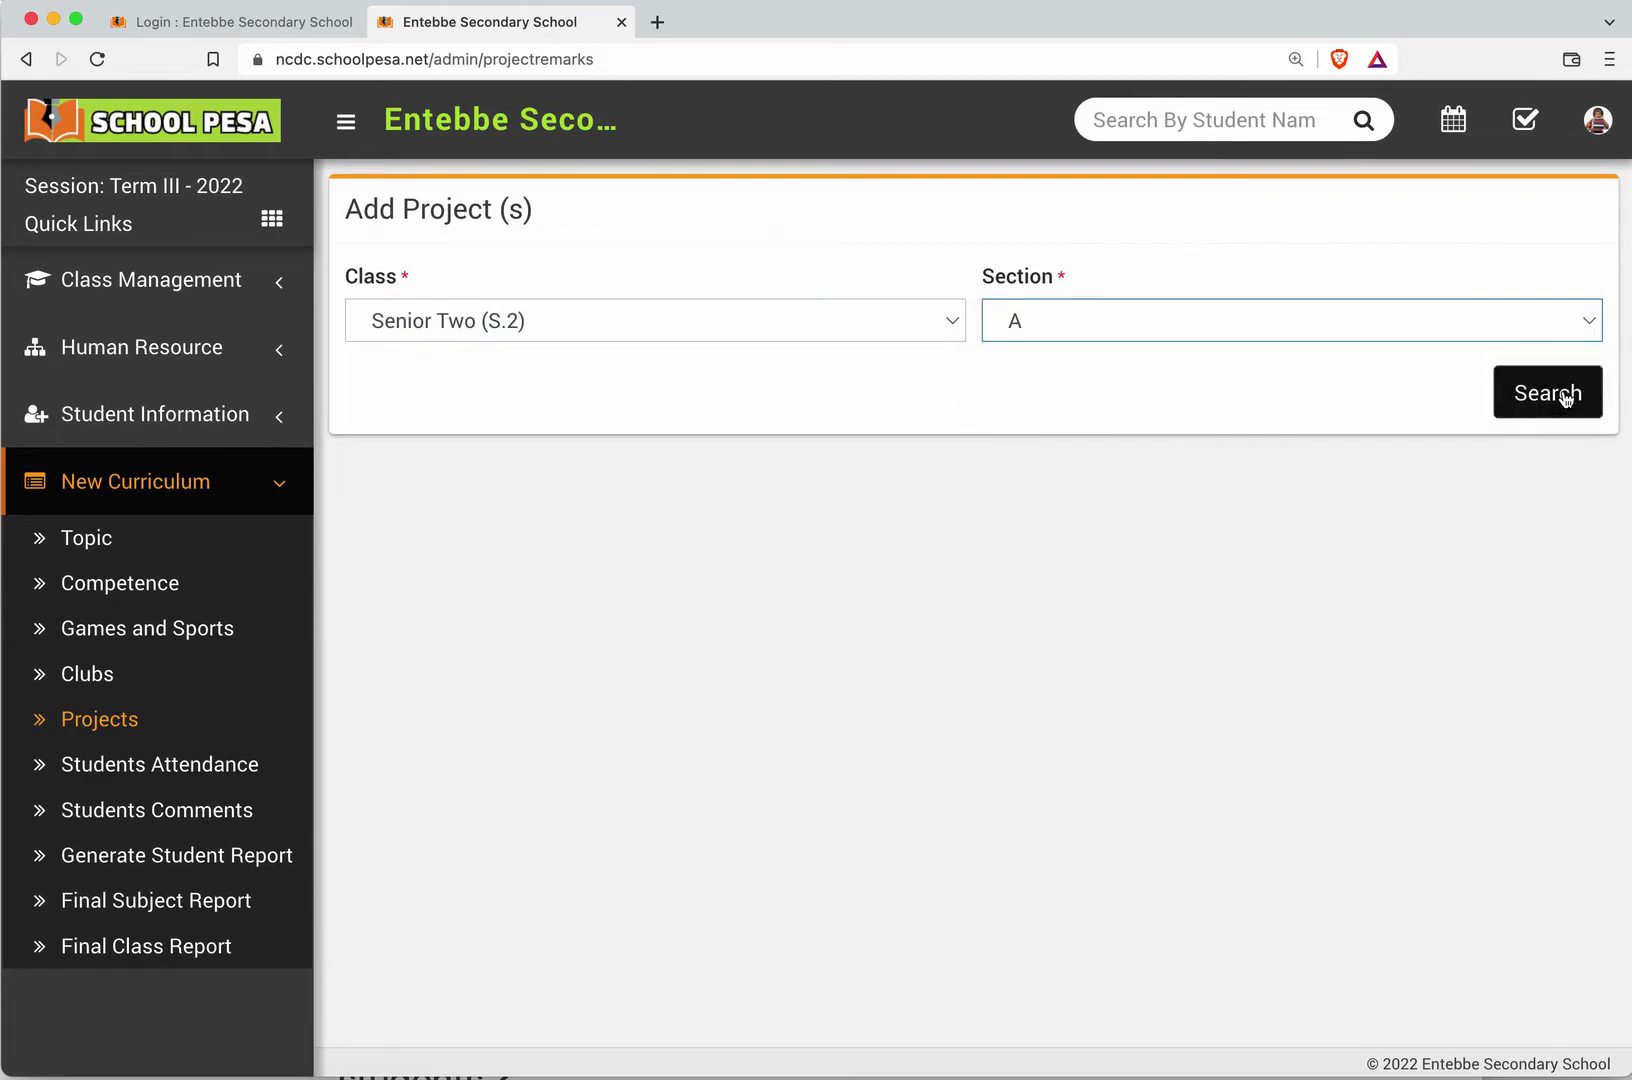
left_click(1566, 391)
scroll(1068, 790, "down", 3)
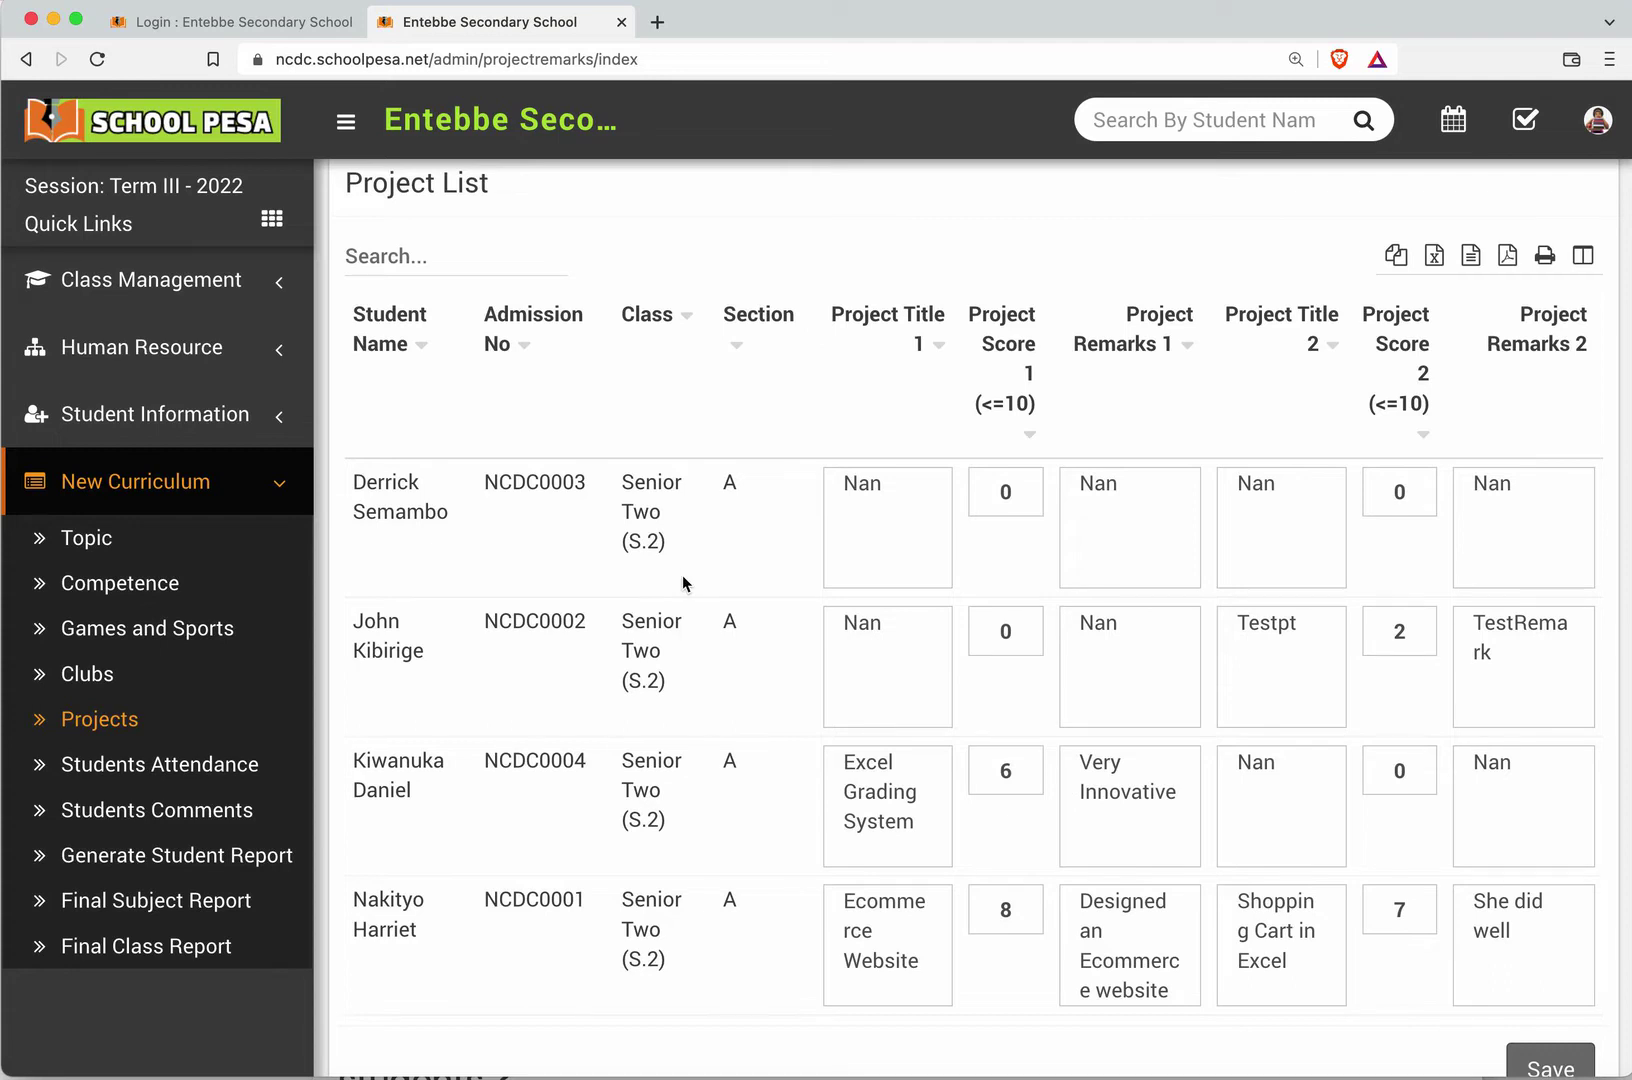
Step: Highlight the first student's Project Title 1 and Project Remarks 1, and the last student's Project Title 1
double_click(862, 488)
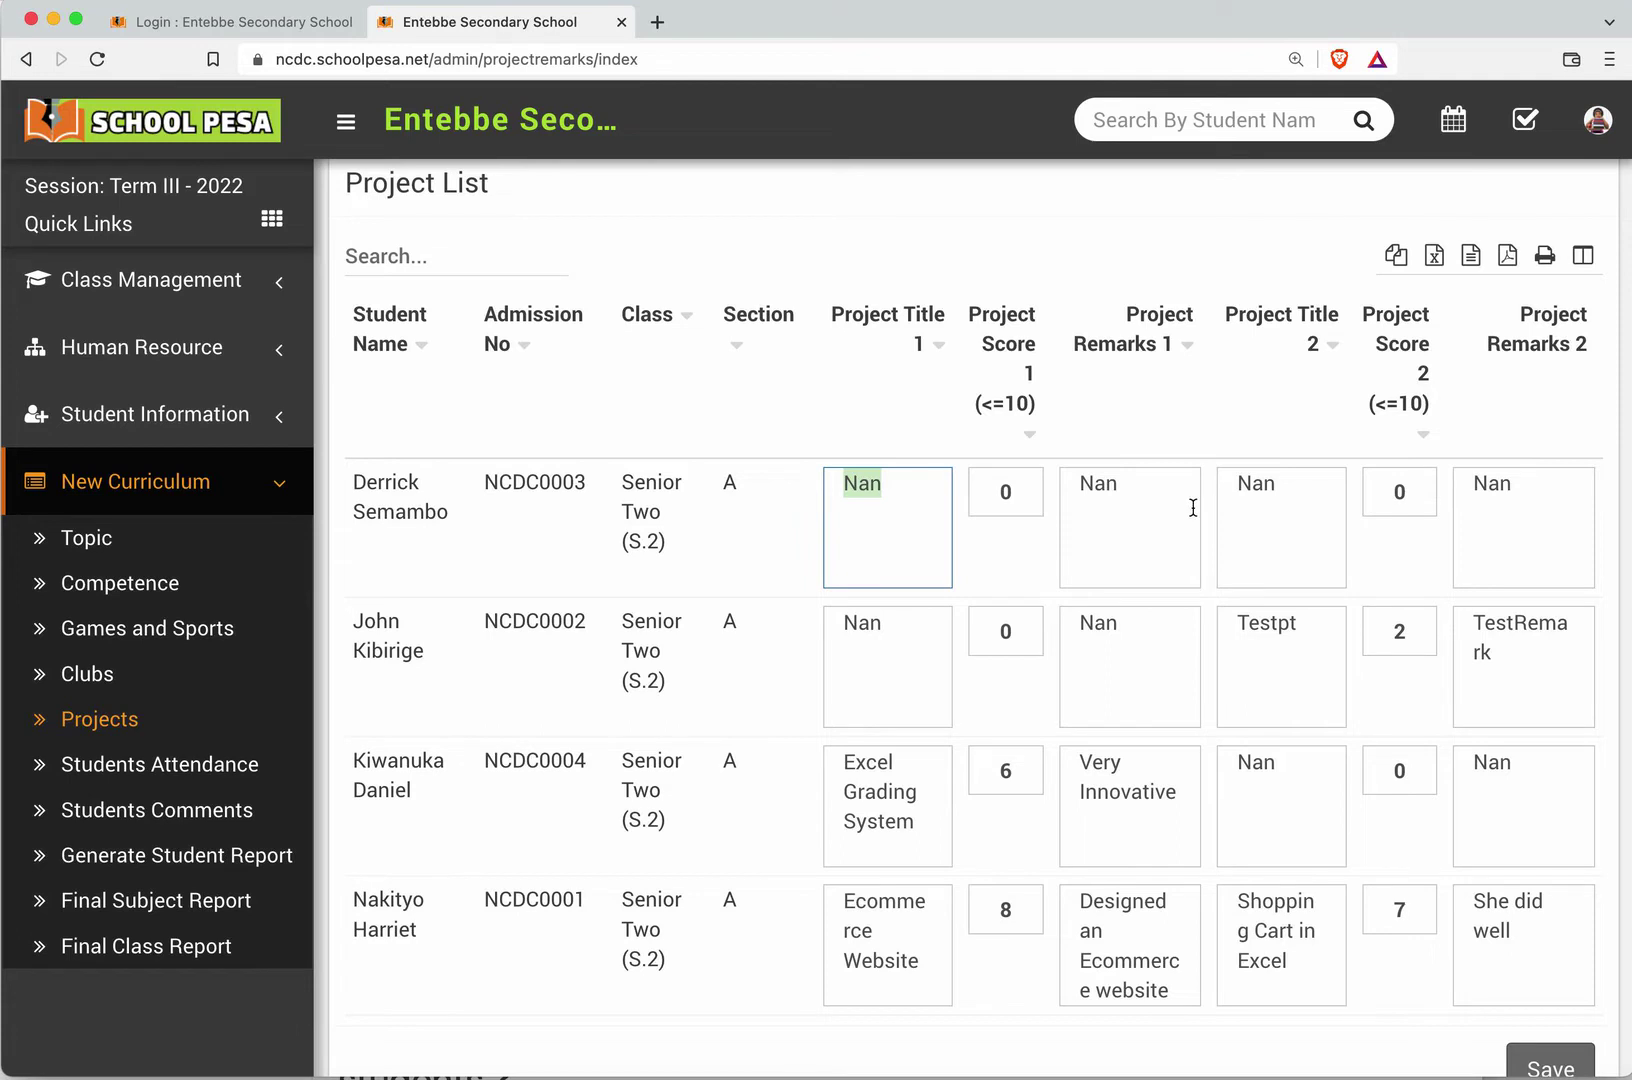
left_click(1135, 497)
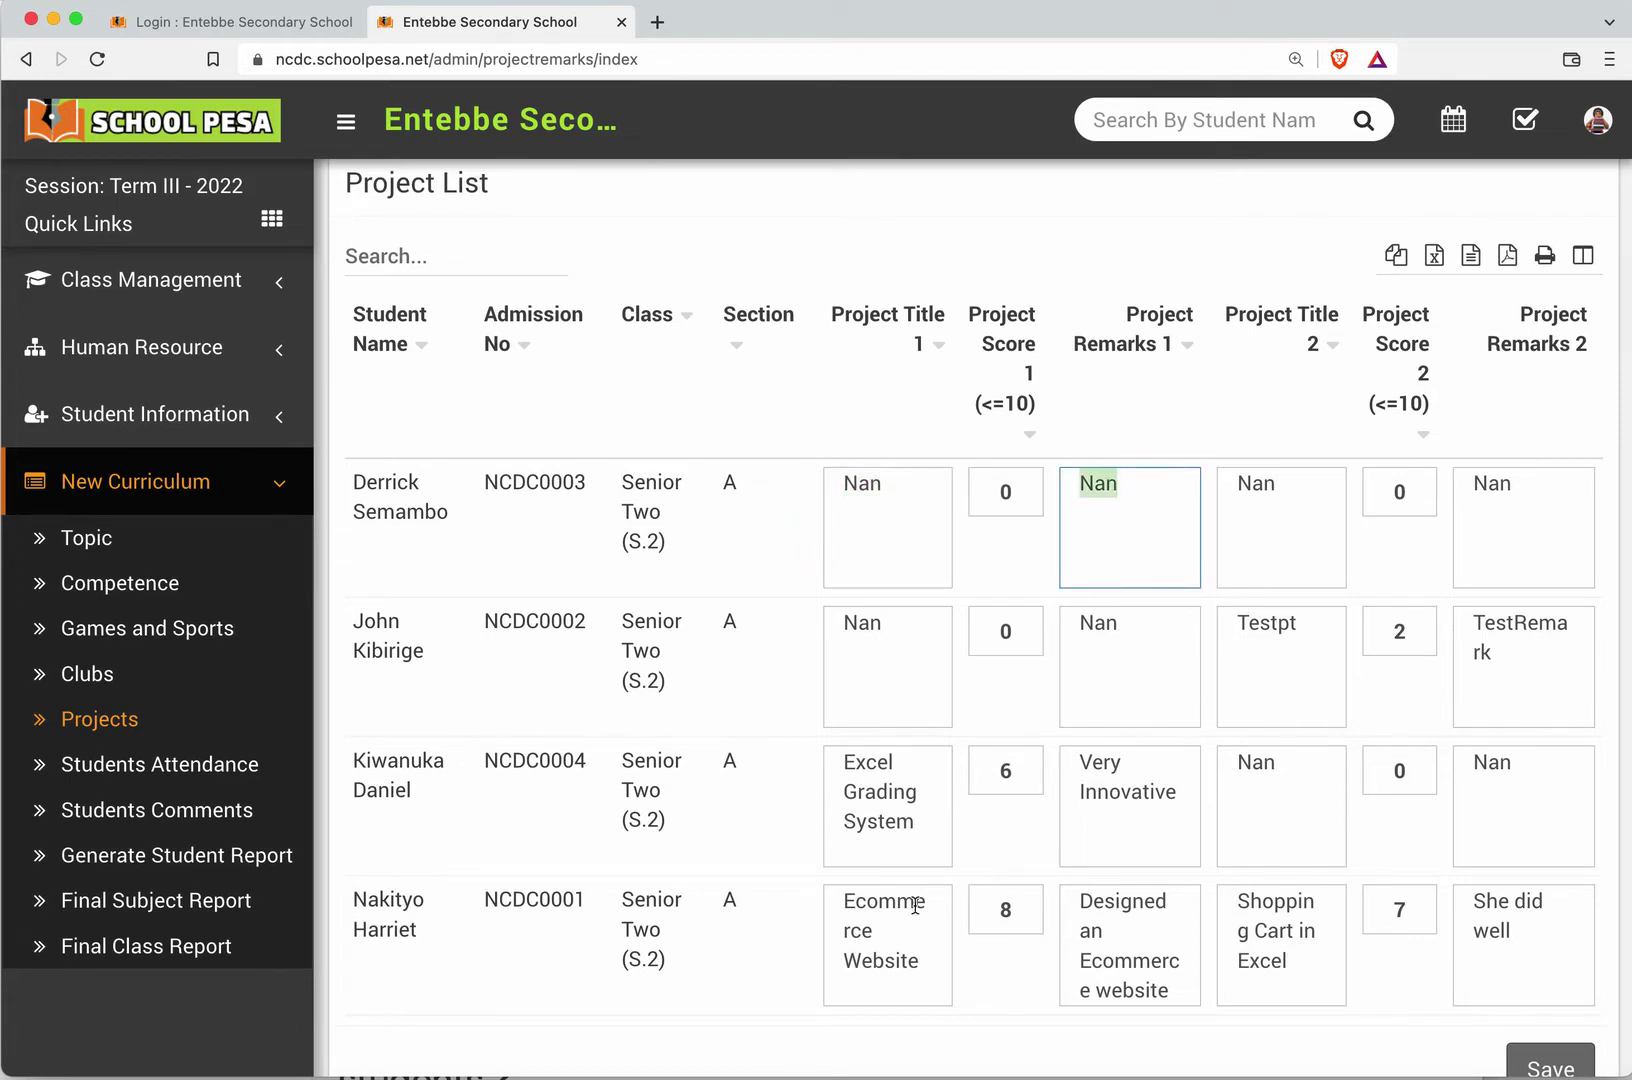
left_click_drag(921, 961, 837, 897)
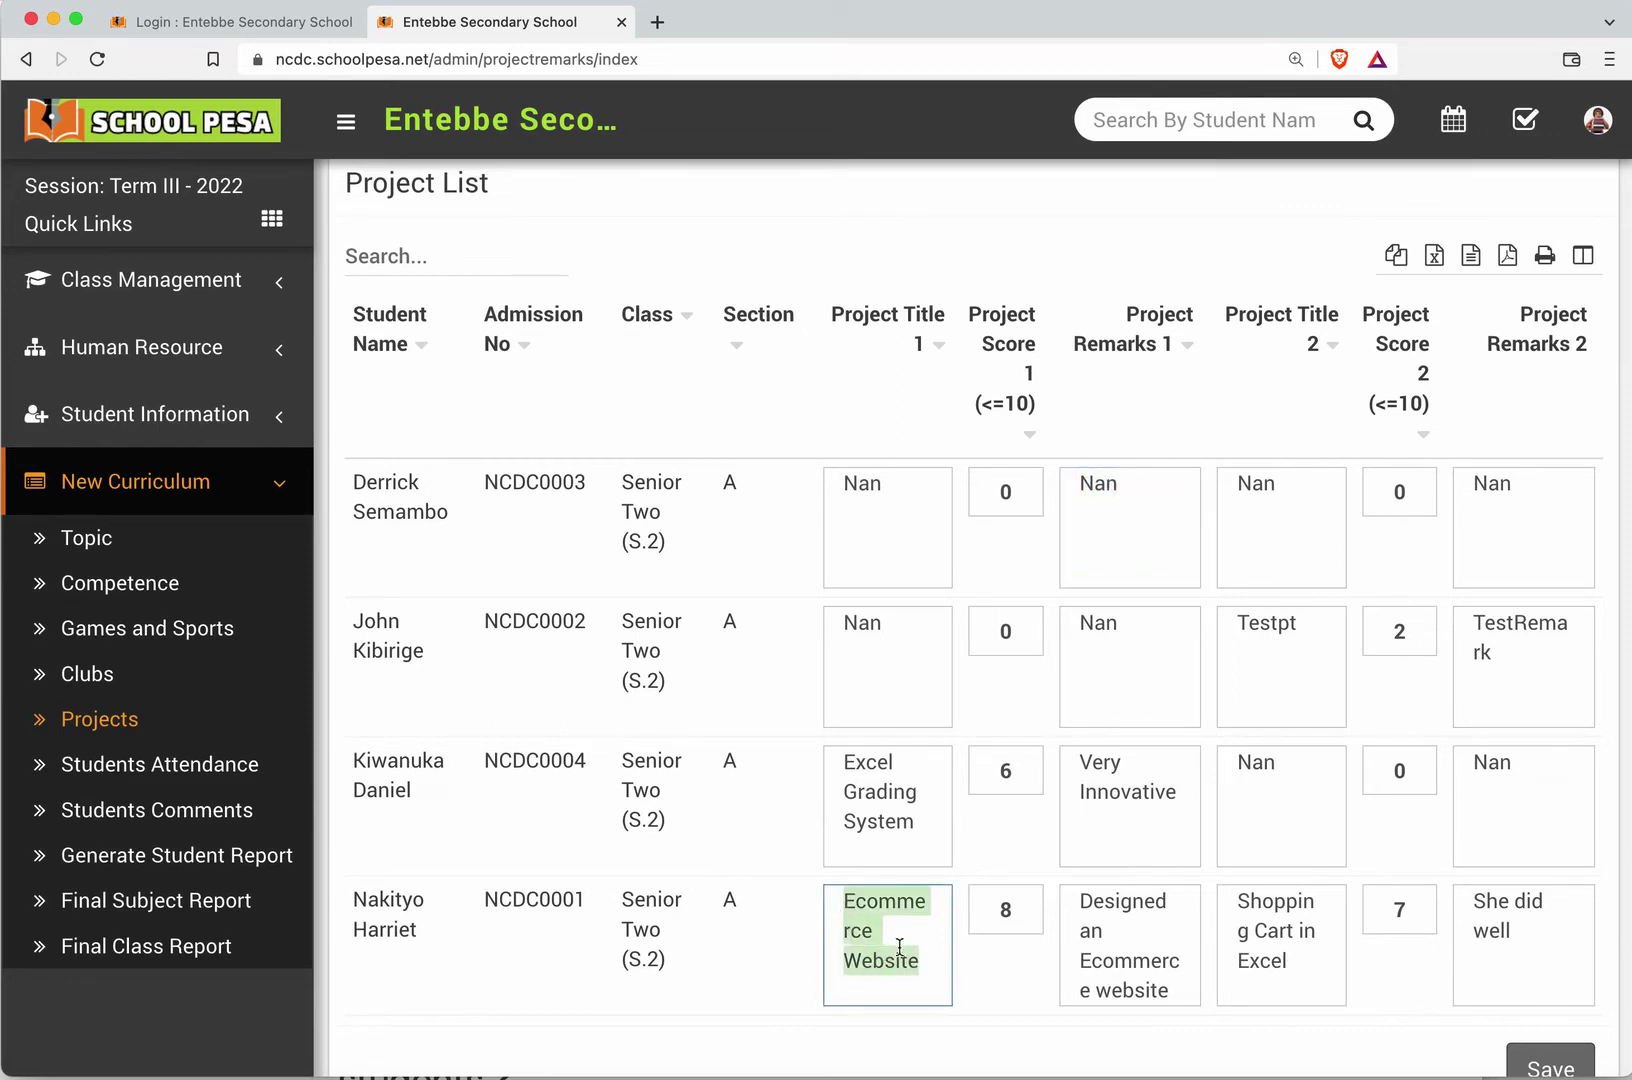
Step: Change the last student's Project Title 1 to "Shop Website" by replacing the word before "Website"
left_click_drag(890, 943, 835, 910)
type("Shoppi")
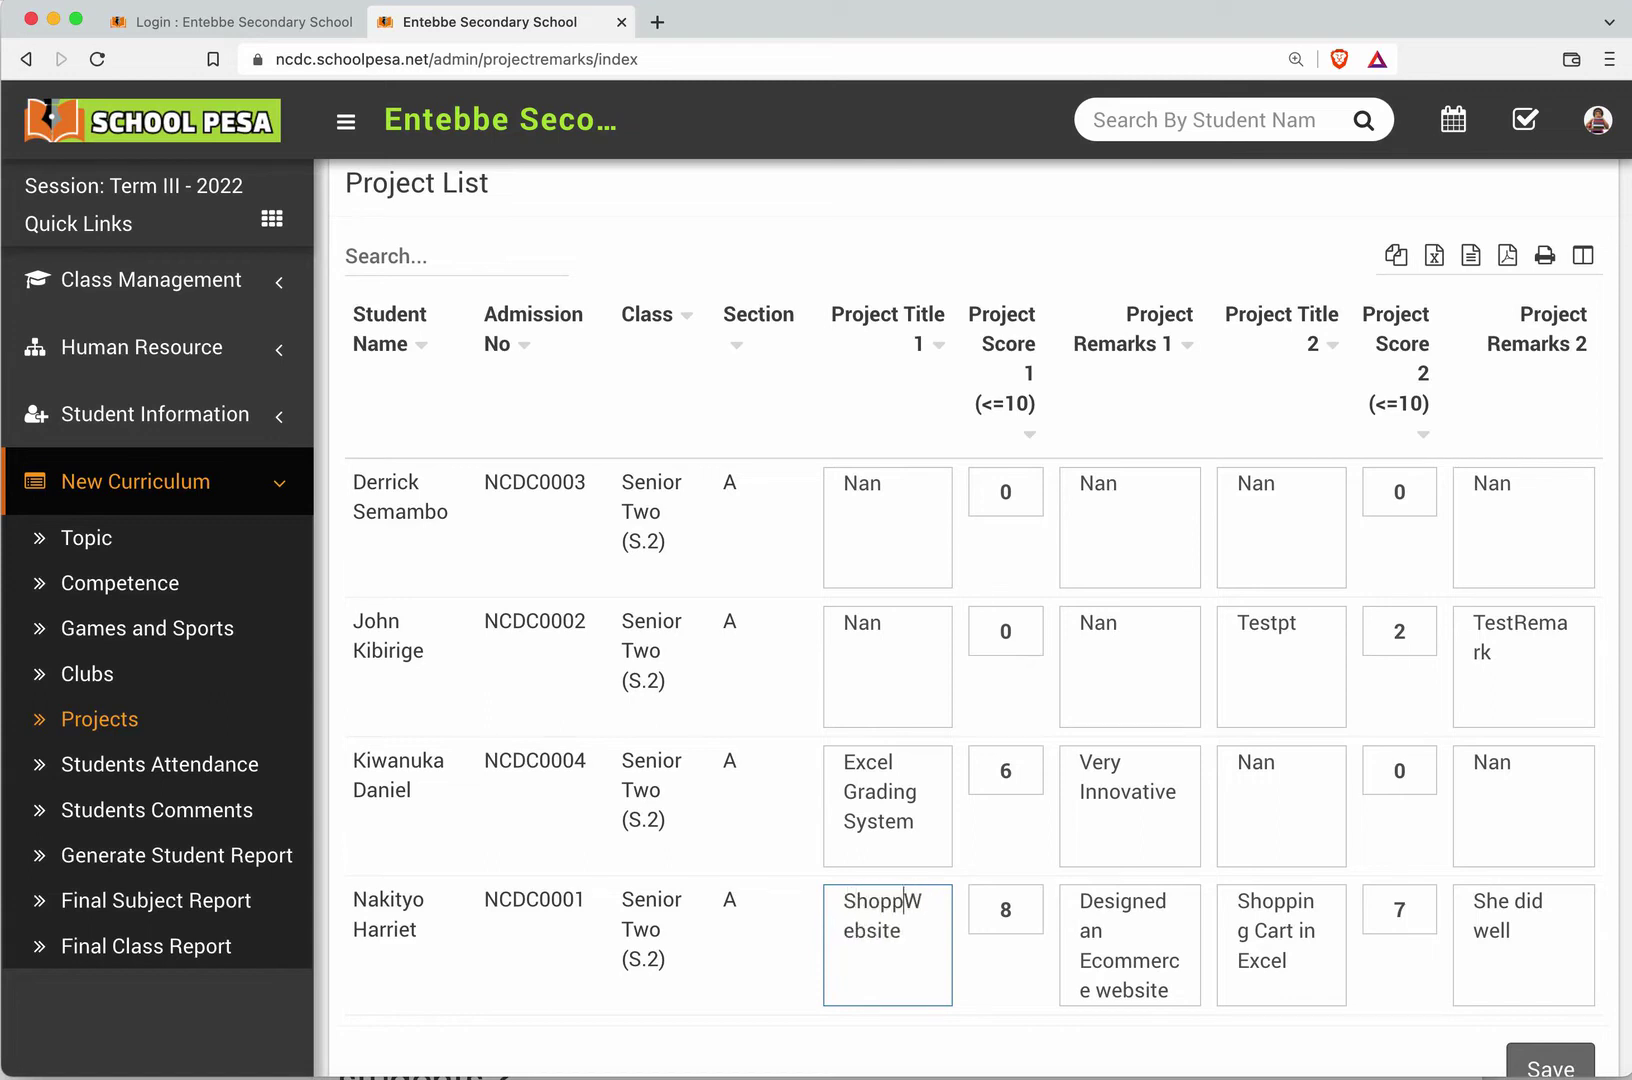
type("ng")
key("BackSpace")
key("BackSpace")
key("BackSpace")
key("BackSpace")
left_click(1001, 910)
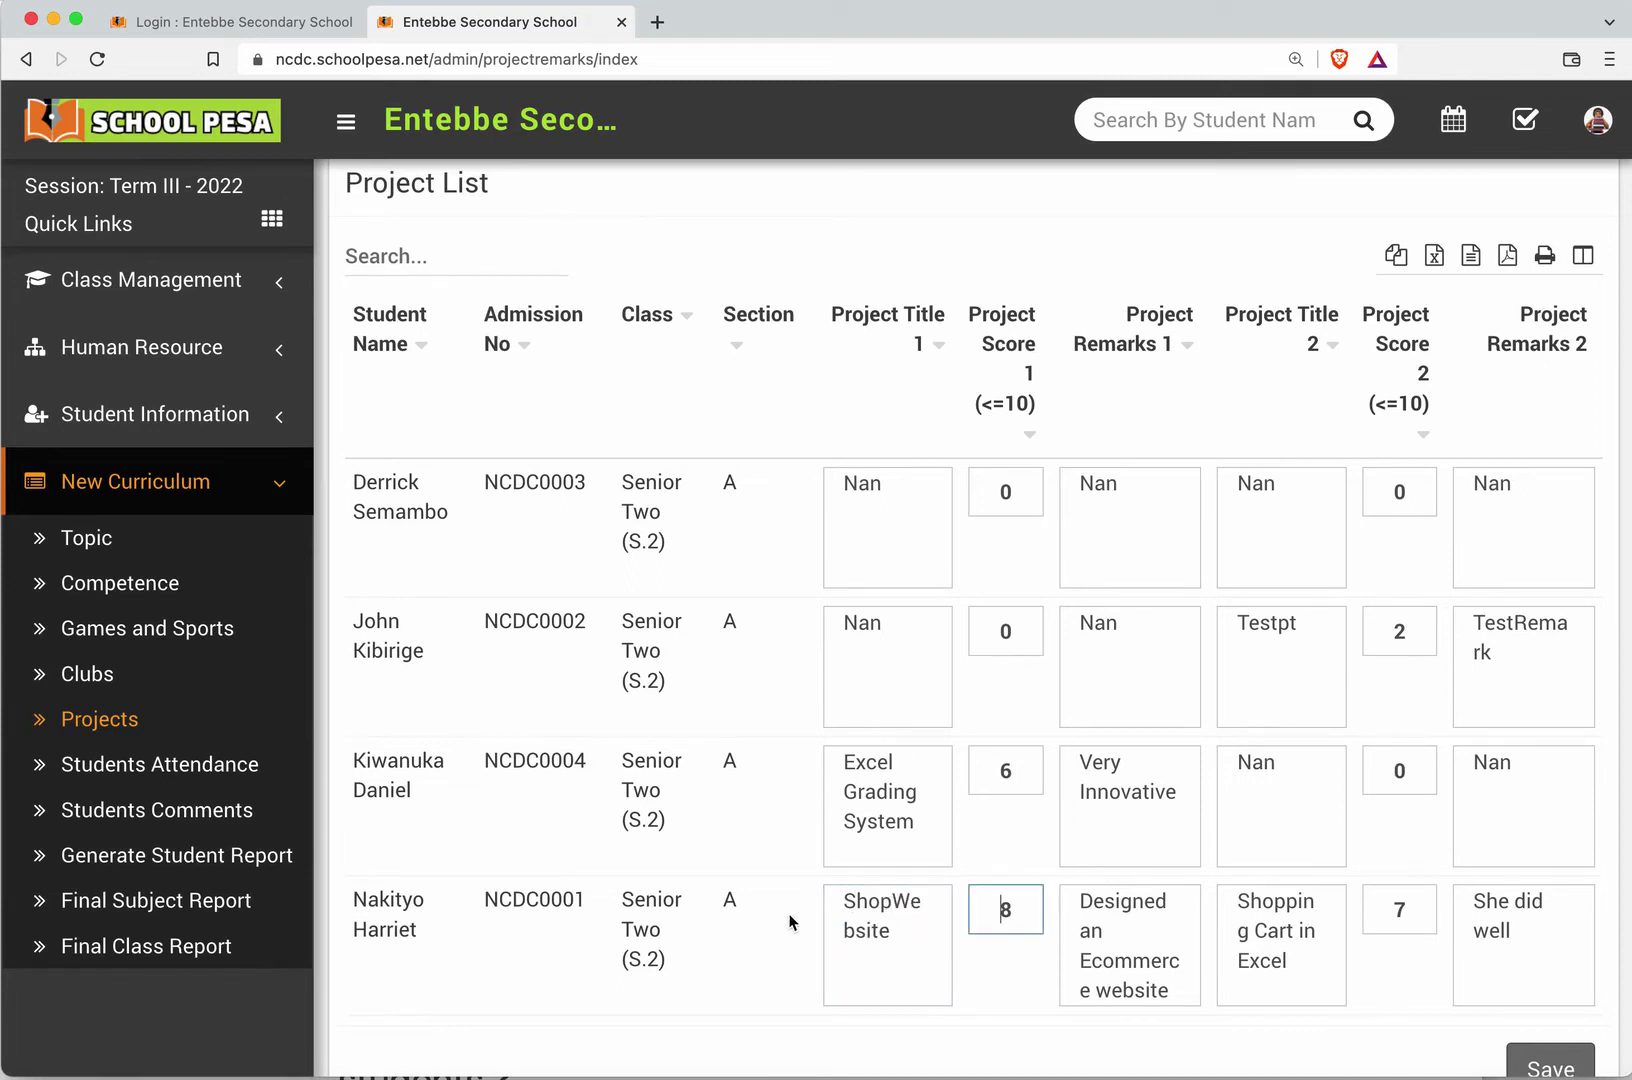
left_click(886, 906)
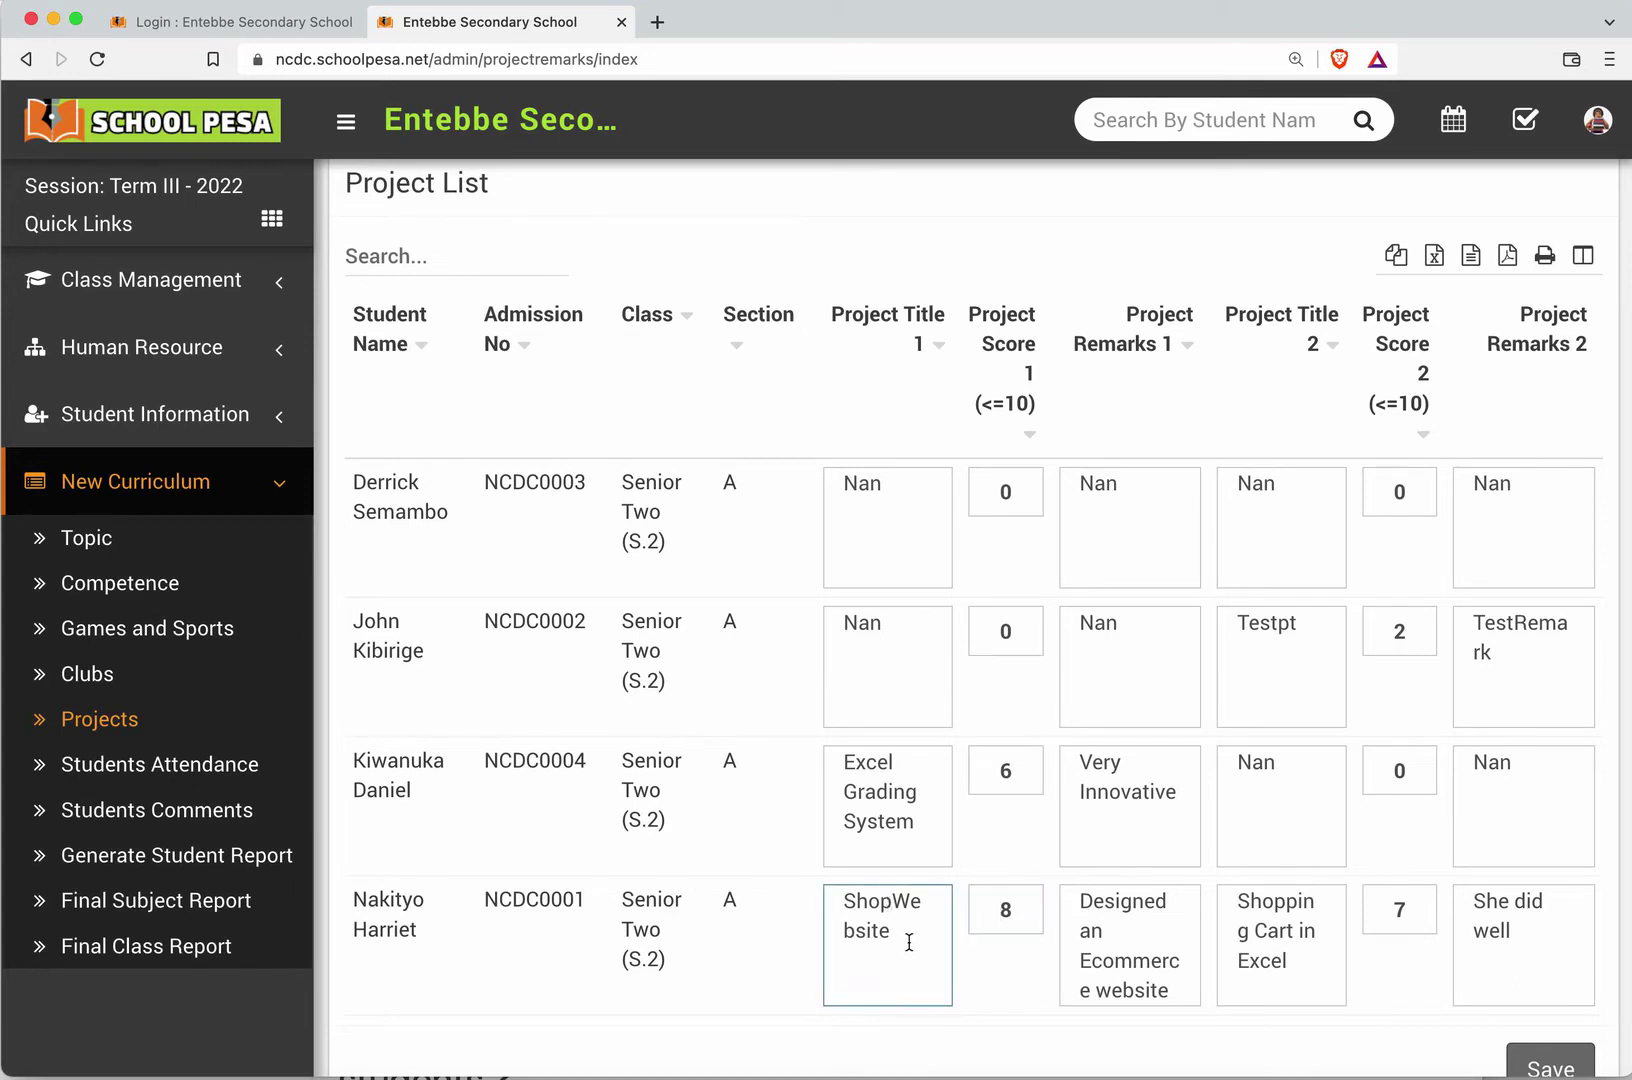
type("ping")
key("BackSpace")
key("BackSpace")
key("BackSpace")
key("BackSpace")
key("BackSpace")
left_click(1012, 908)
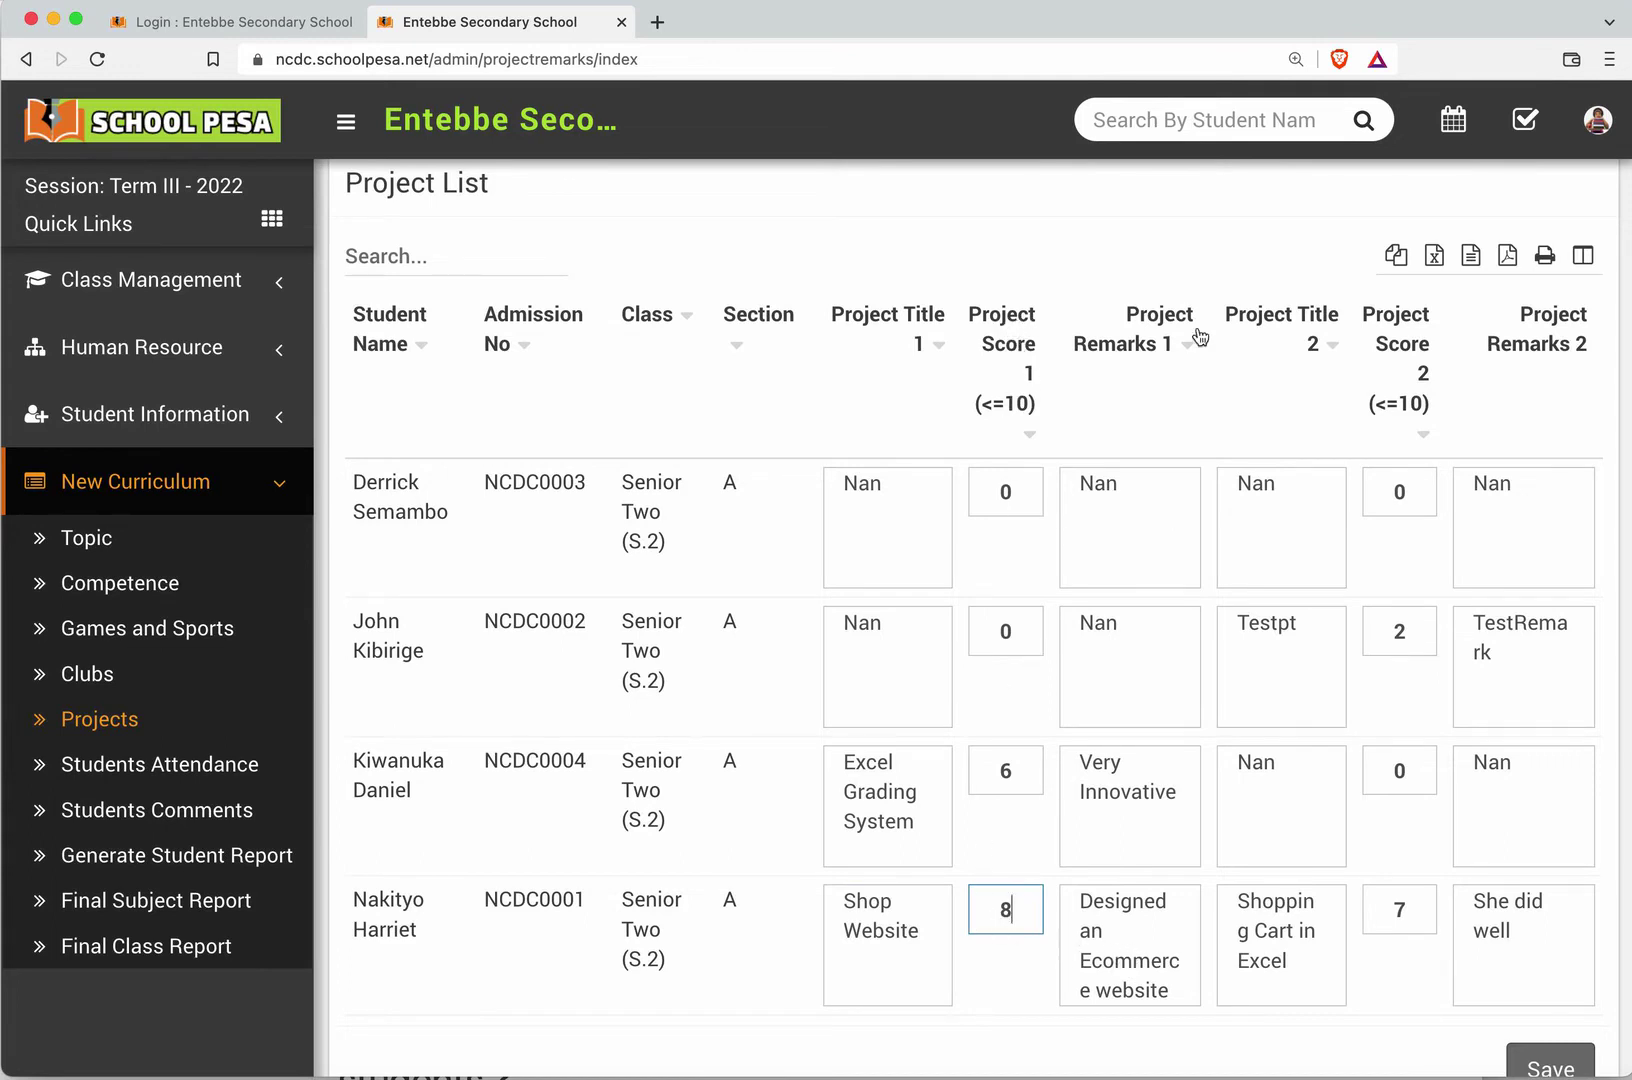
Step: Read through the full Project Remarks 1 text in the last student's row
scroll(1126, 972, "down", 3)
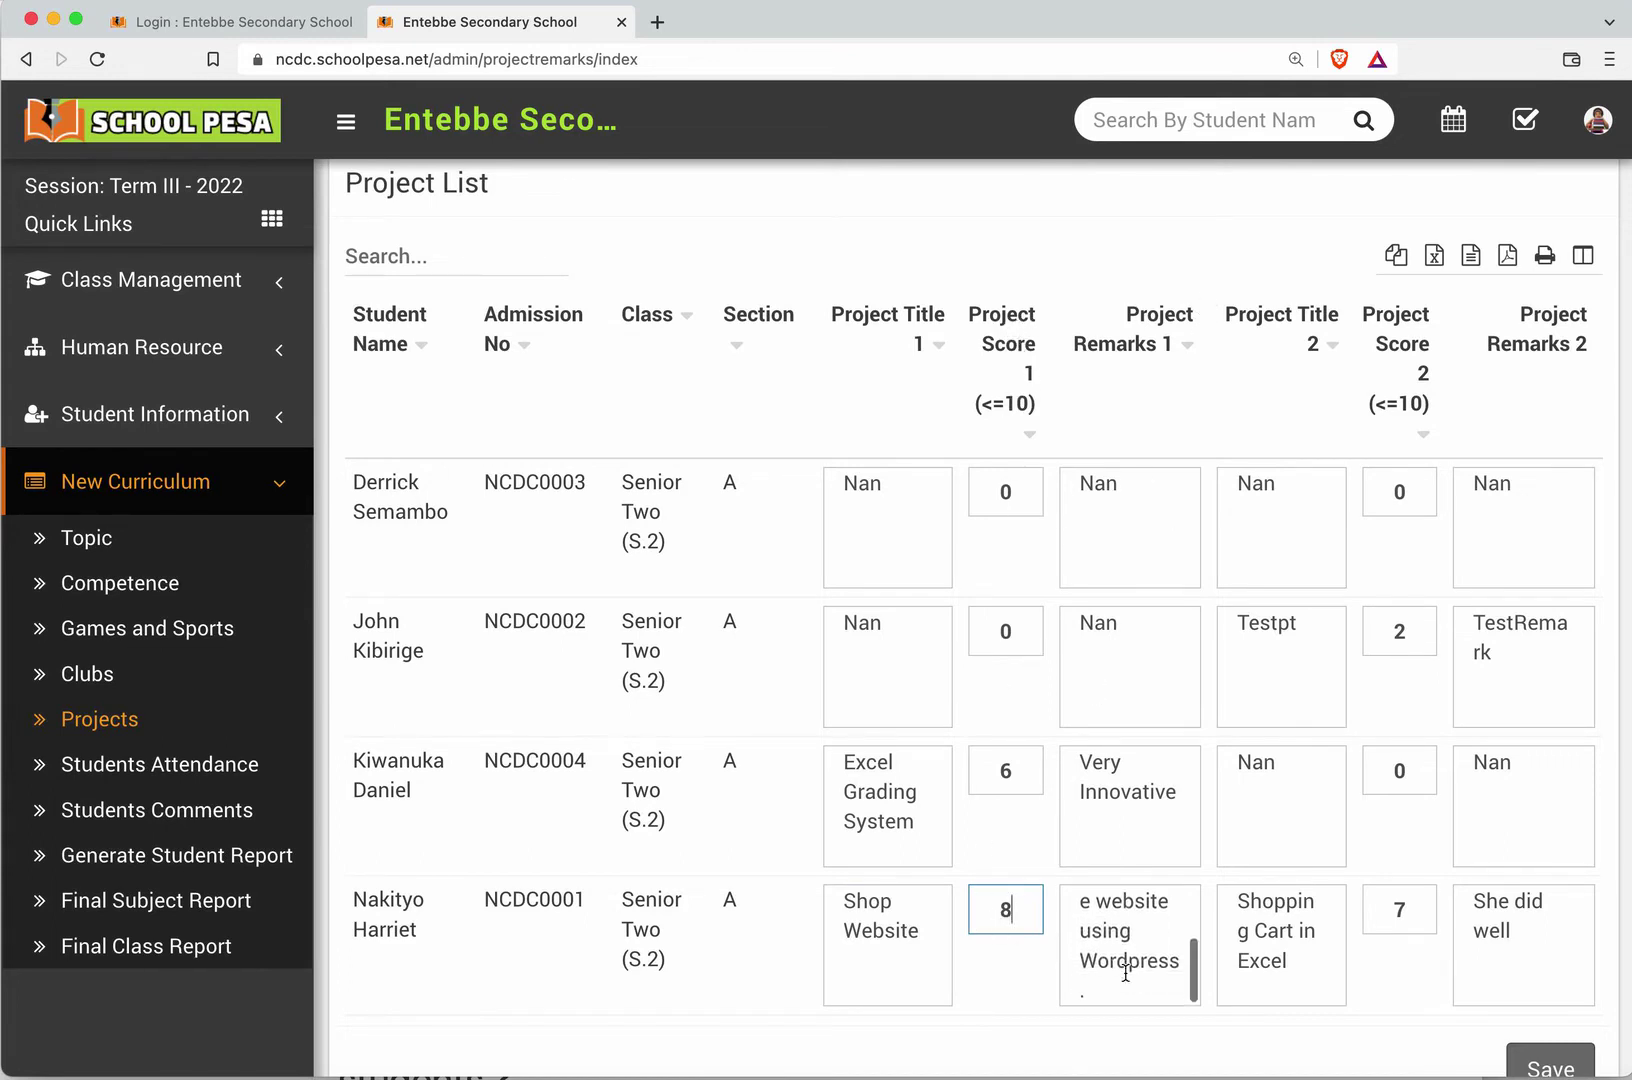
scroll(1126, 970, "up", 3)
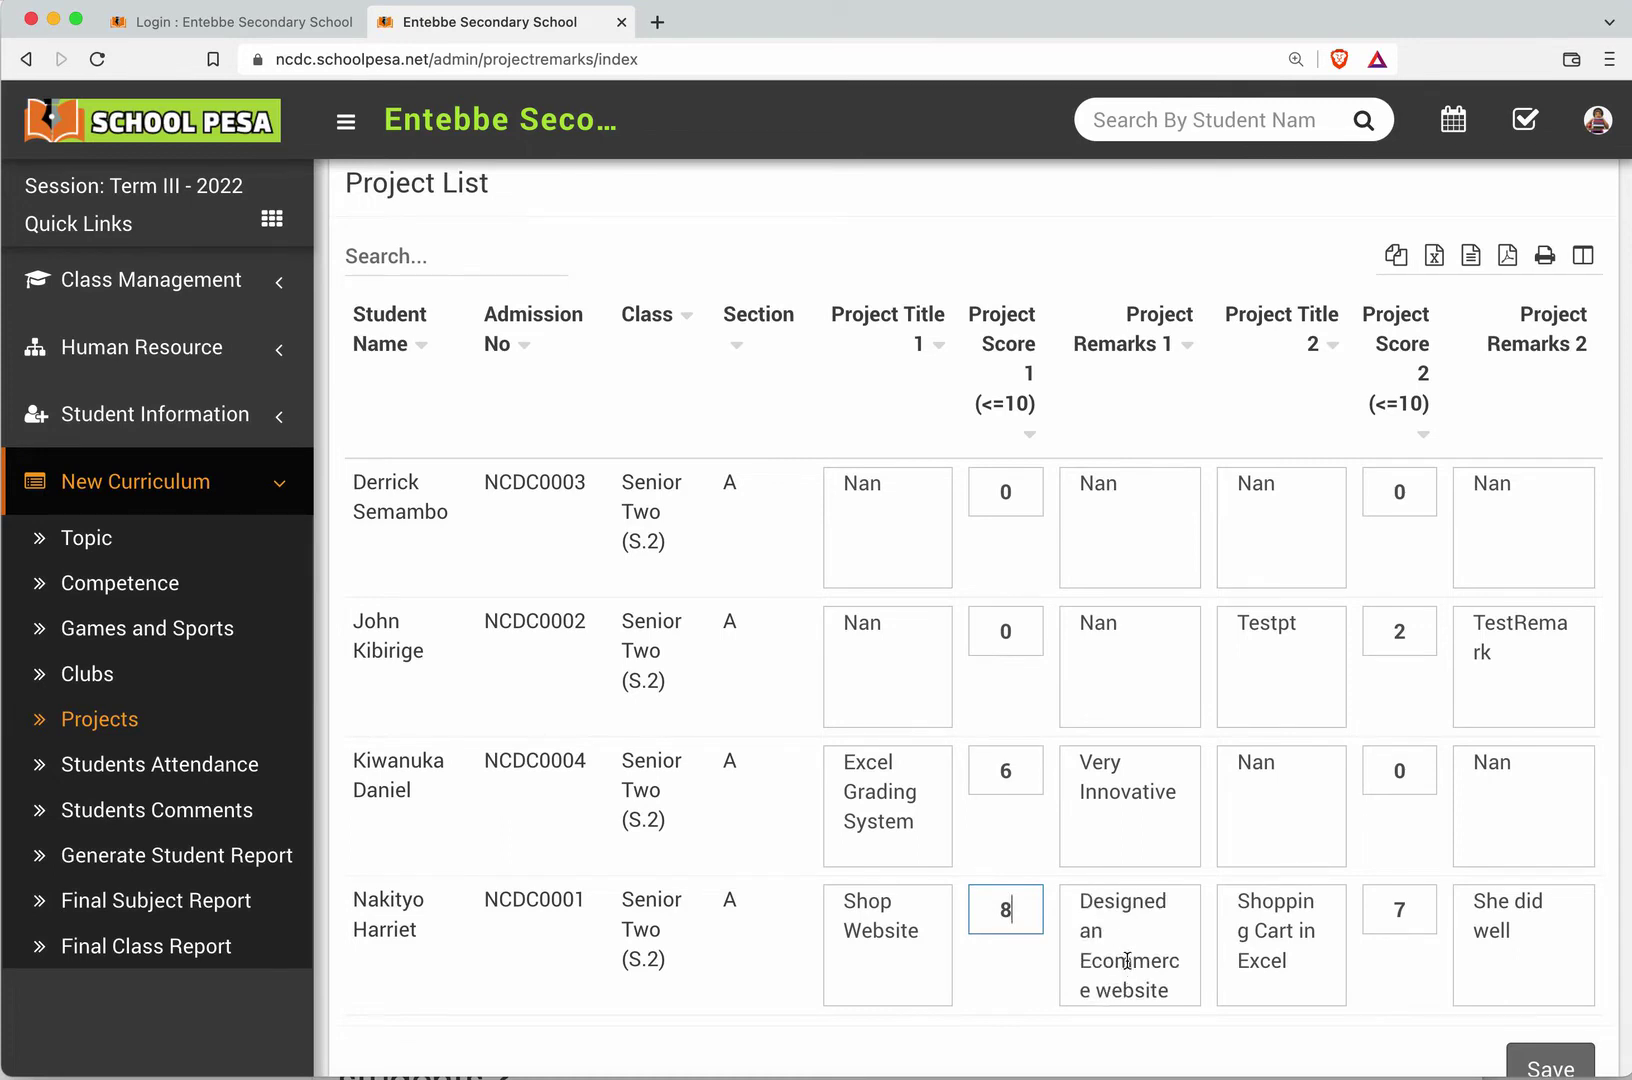
scroll(1128, 967, "down", 3)
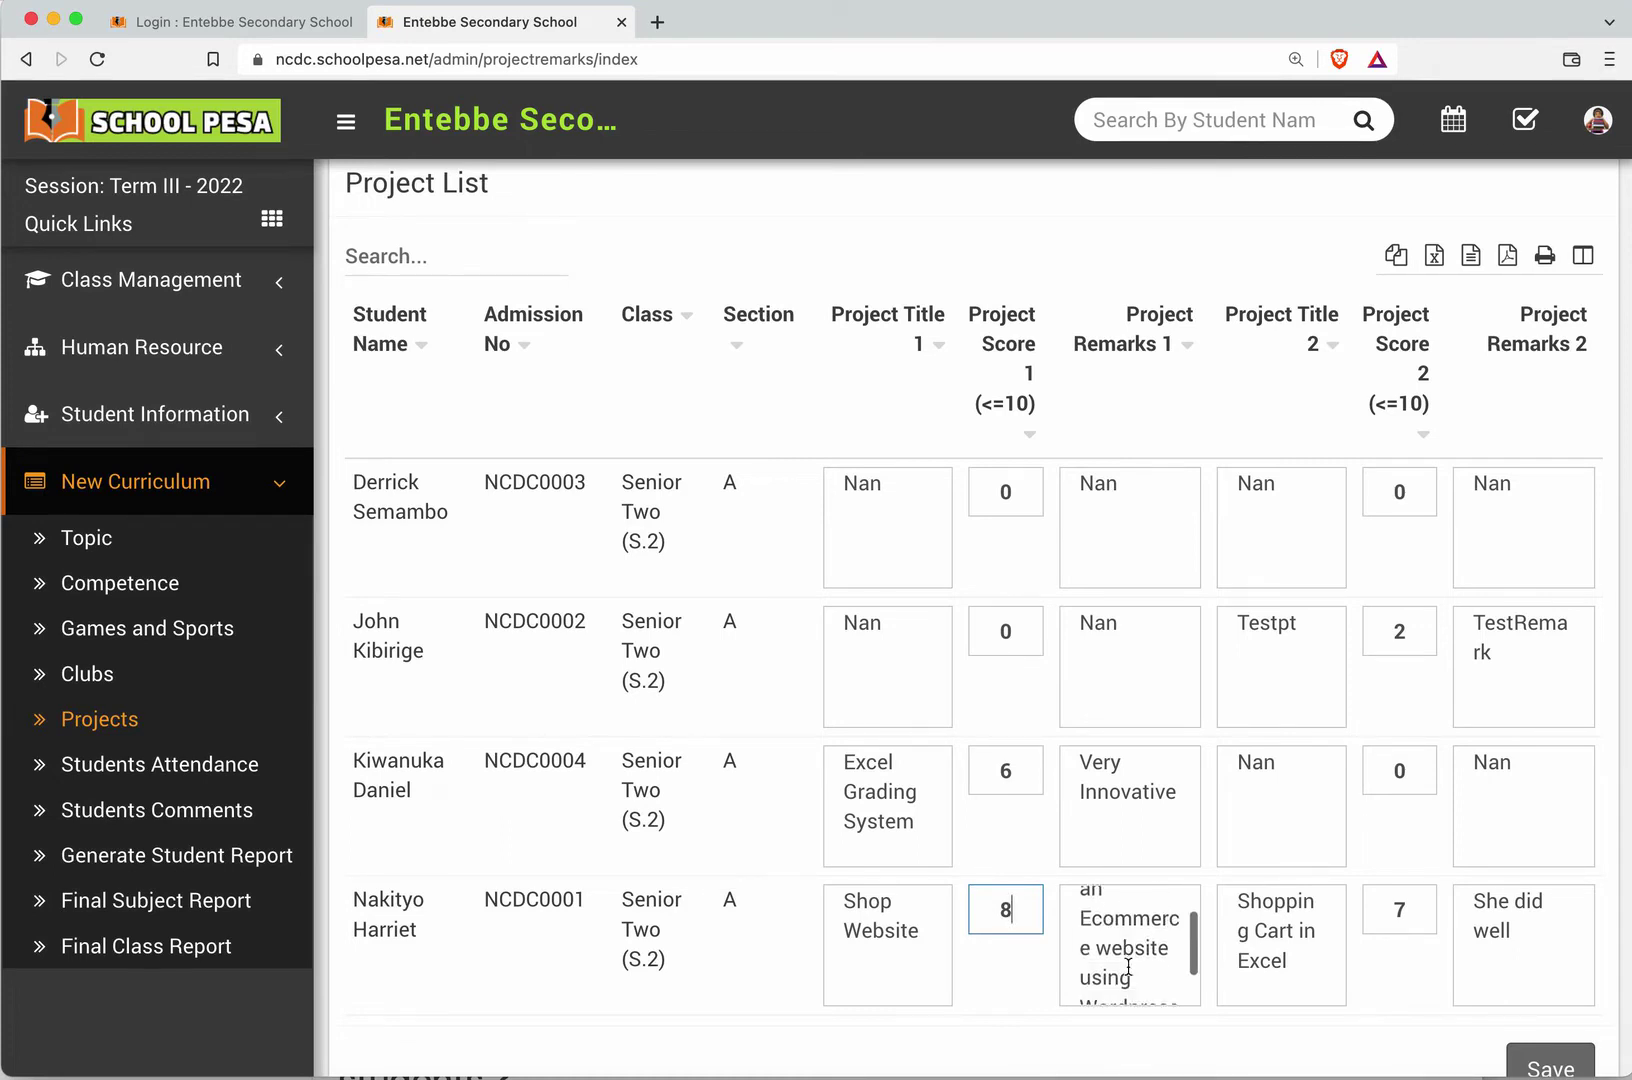
Step: Review the last student's project remarks and save the Project List for Senior Two (S.2) section A
scroll(1128, 962, "up", 3)
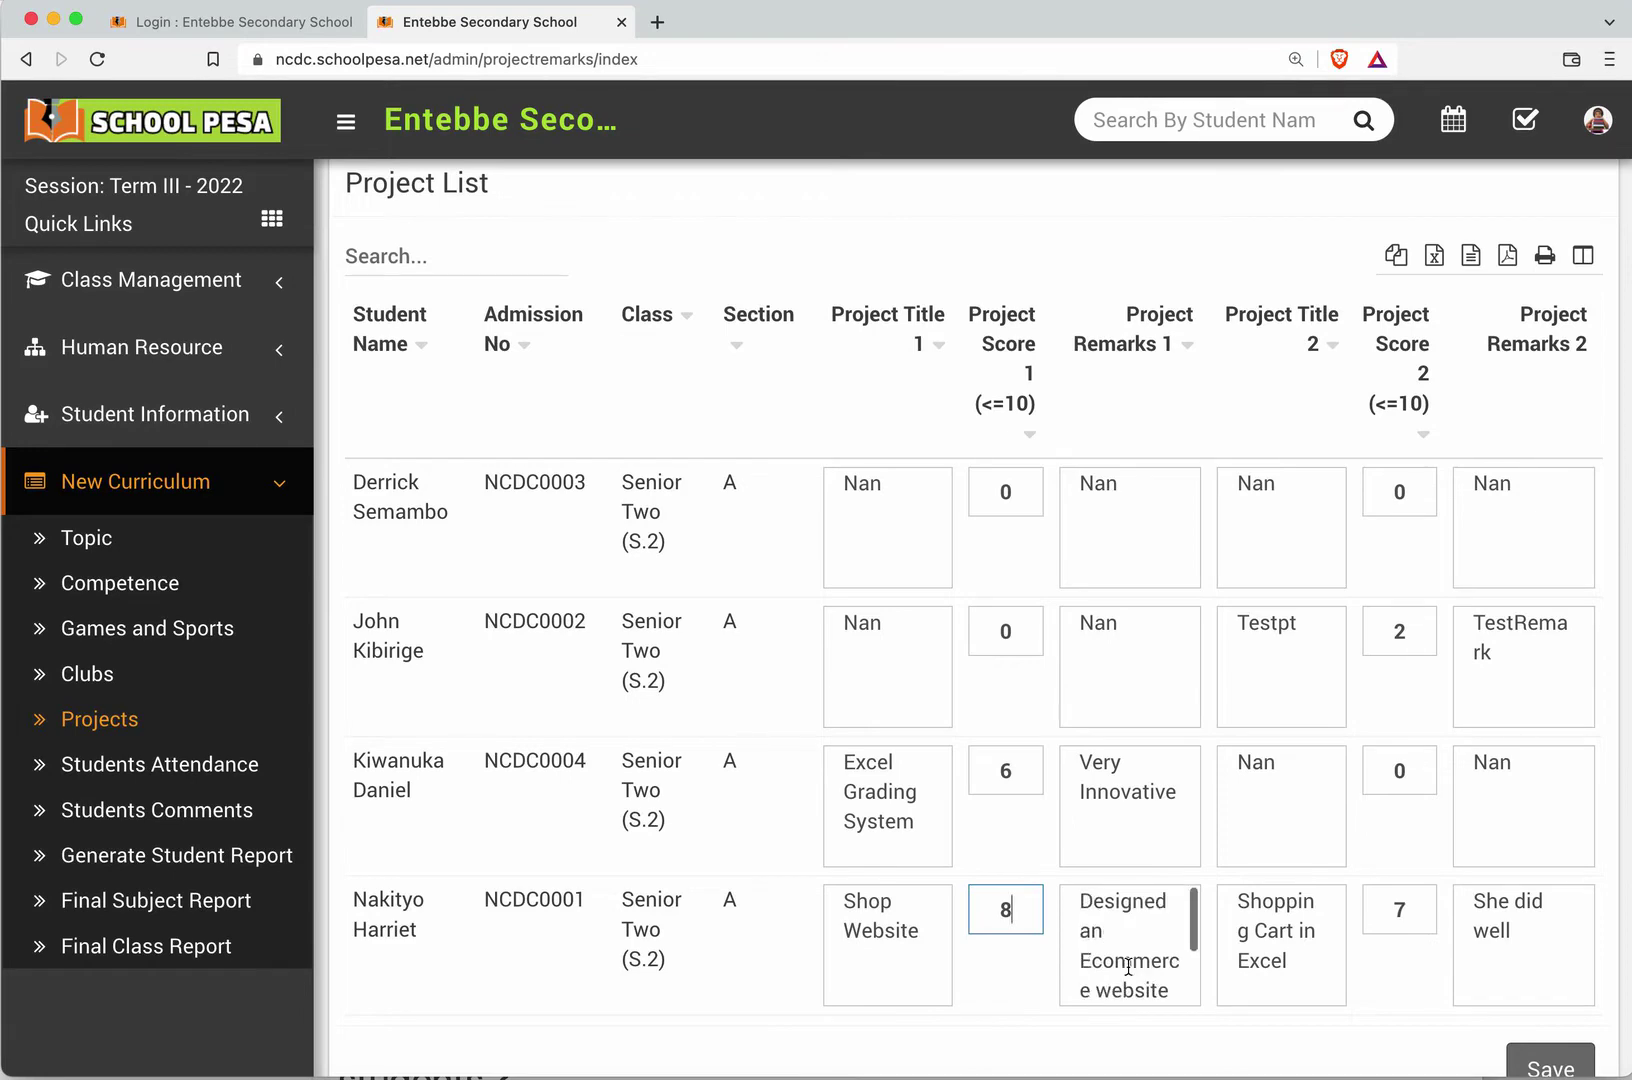
scroll(1336, 882, "down", 1)
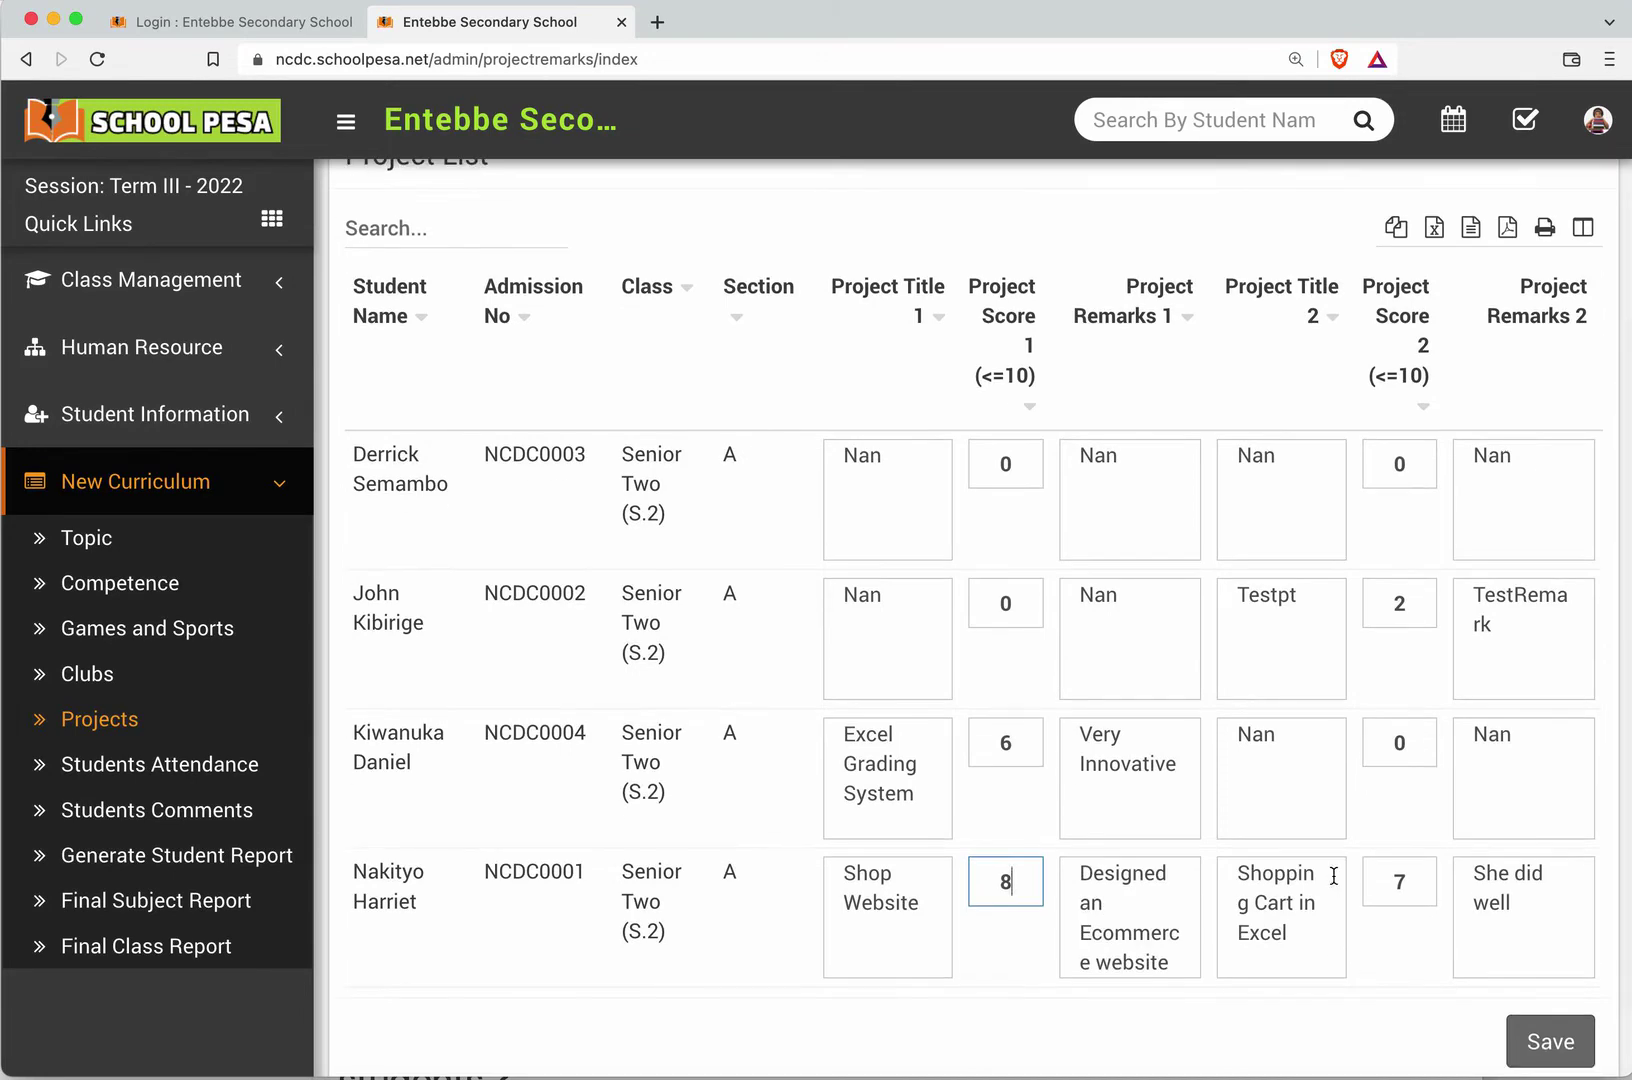
scroll(1336, 878, "up", 5)
scroll(1334, 876, "down", 5)
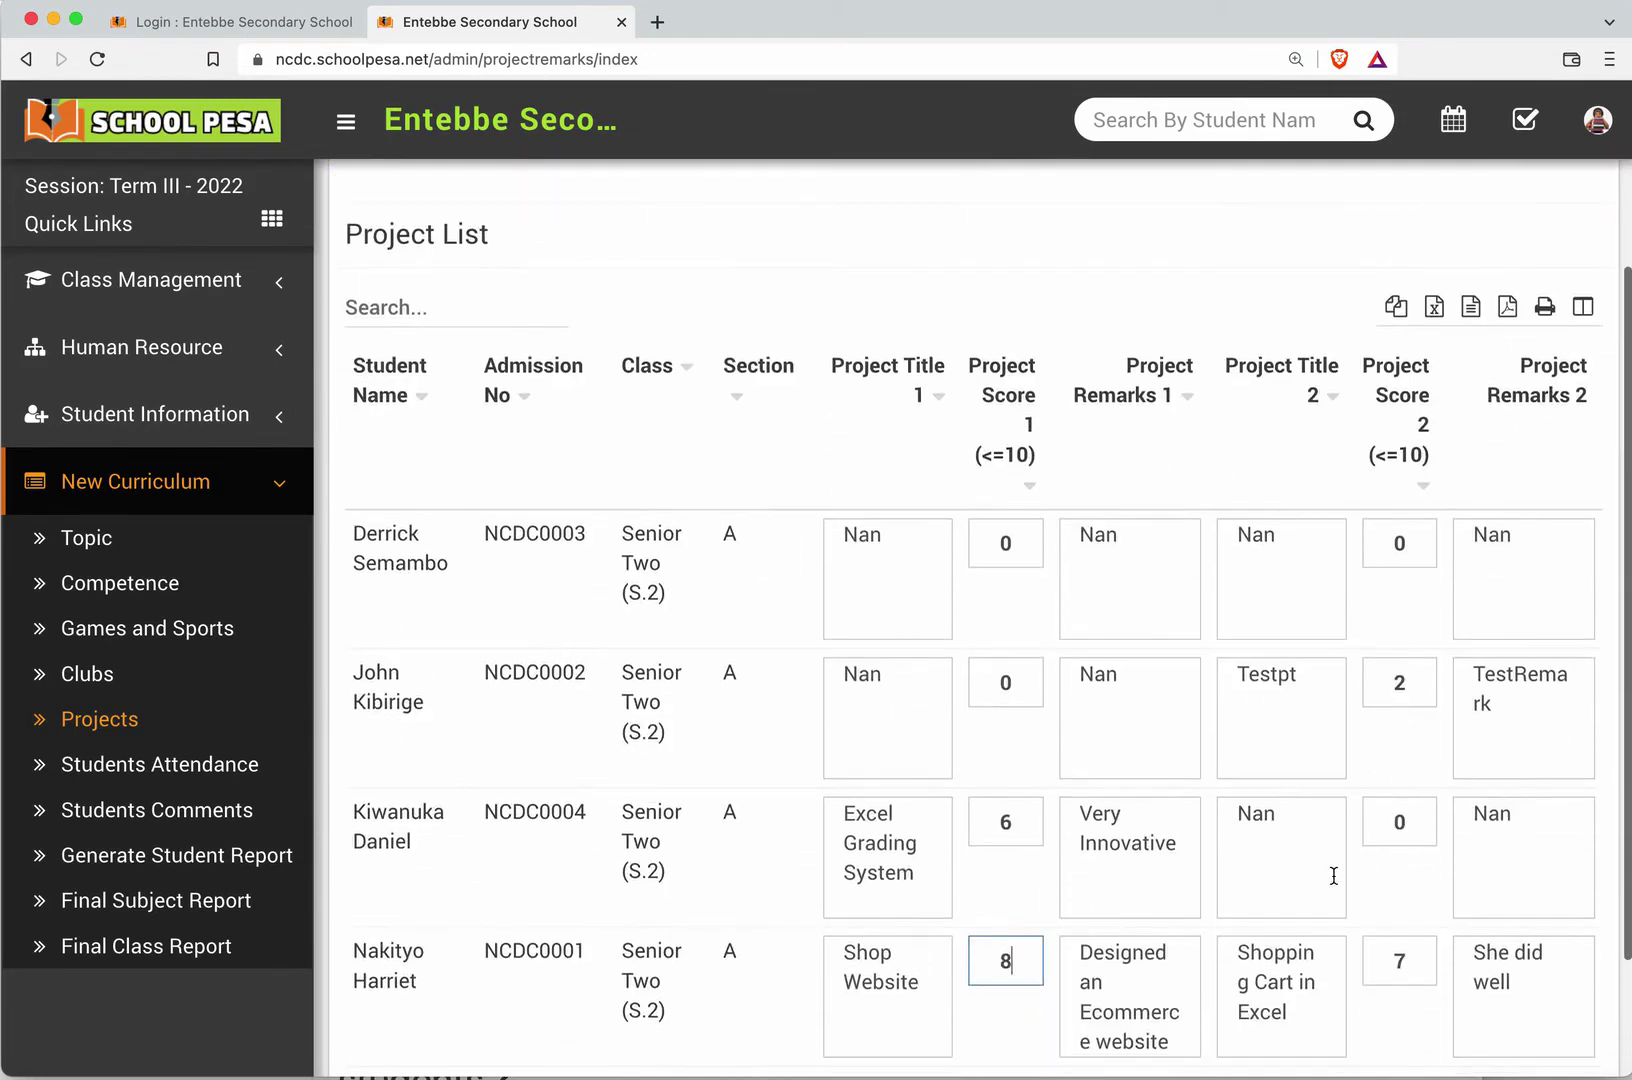
left_click(1548, 984)
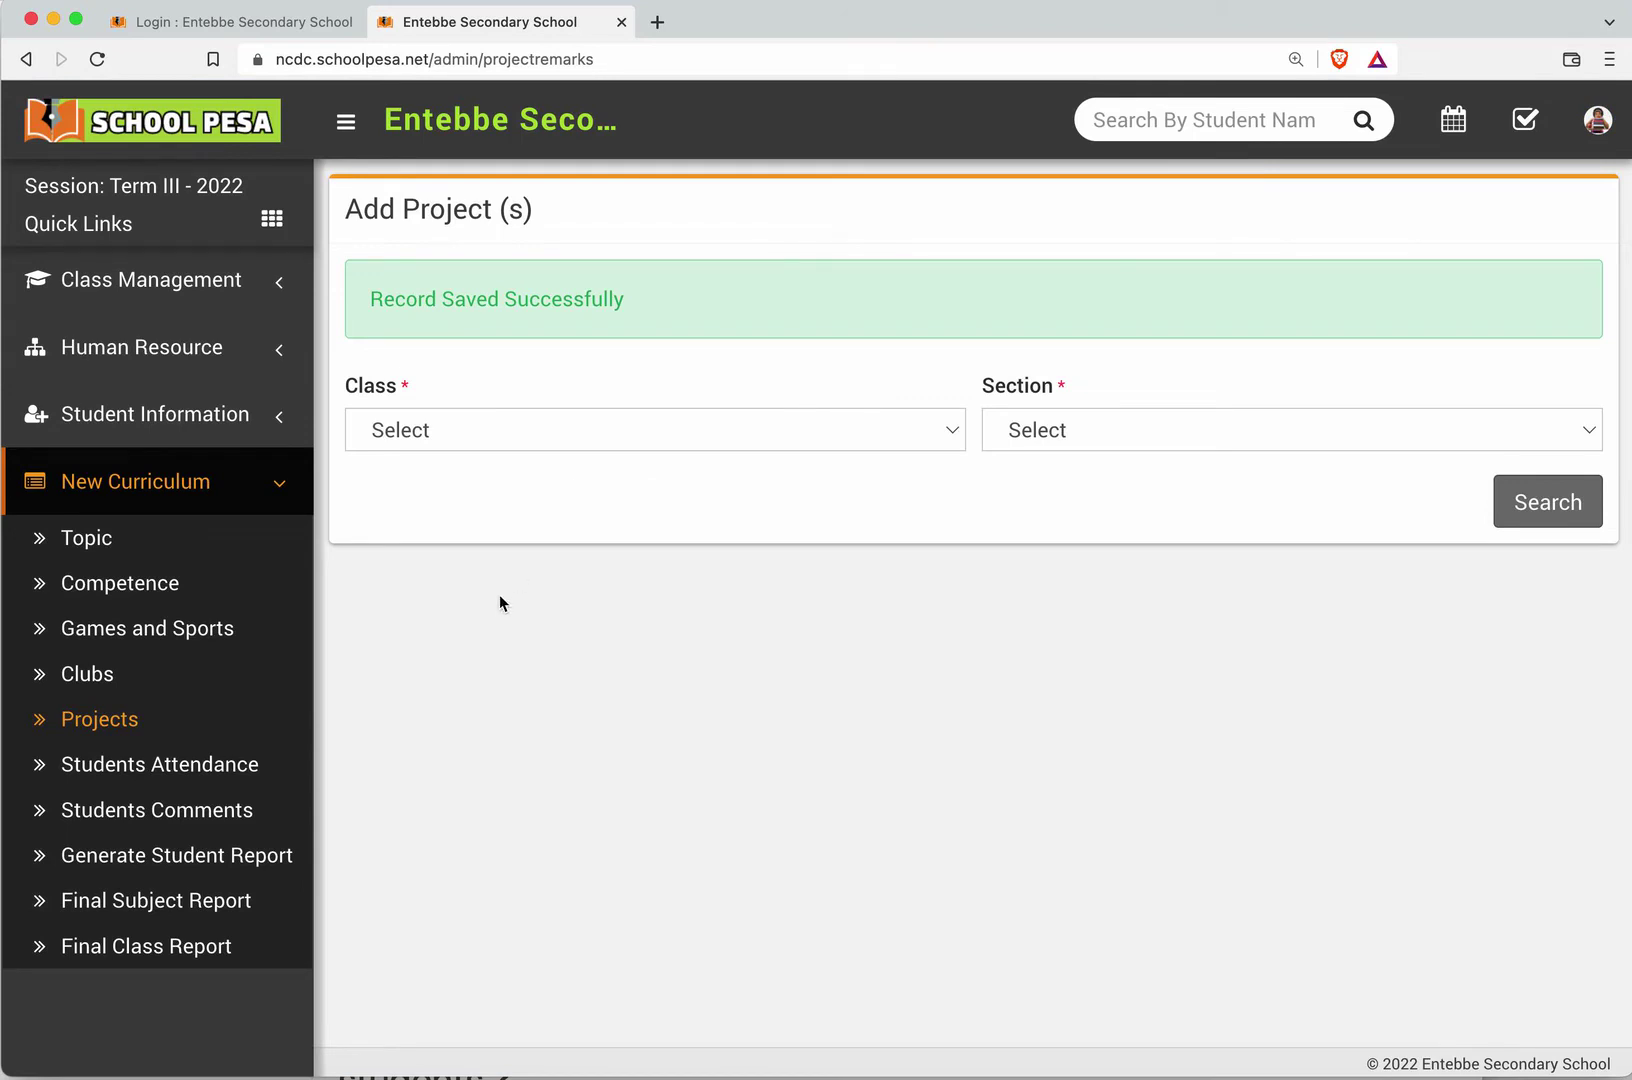
Step: Open Students Attendance and display the Student Attendance List for Senior Two (S.2) section A
left_click(233, 775)
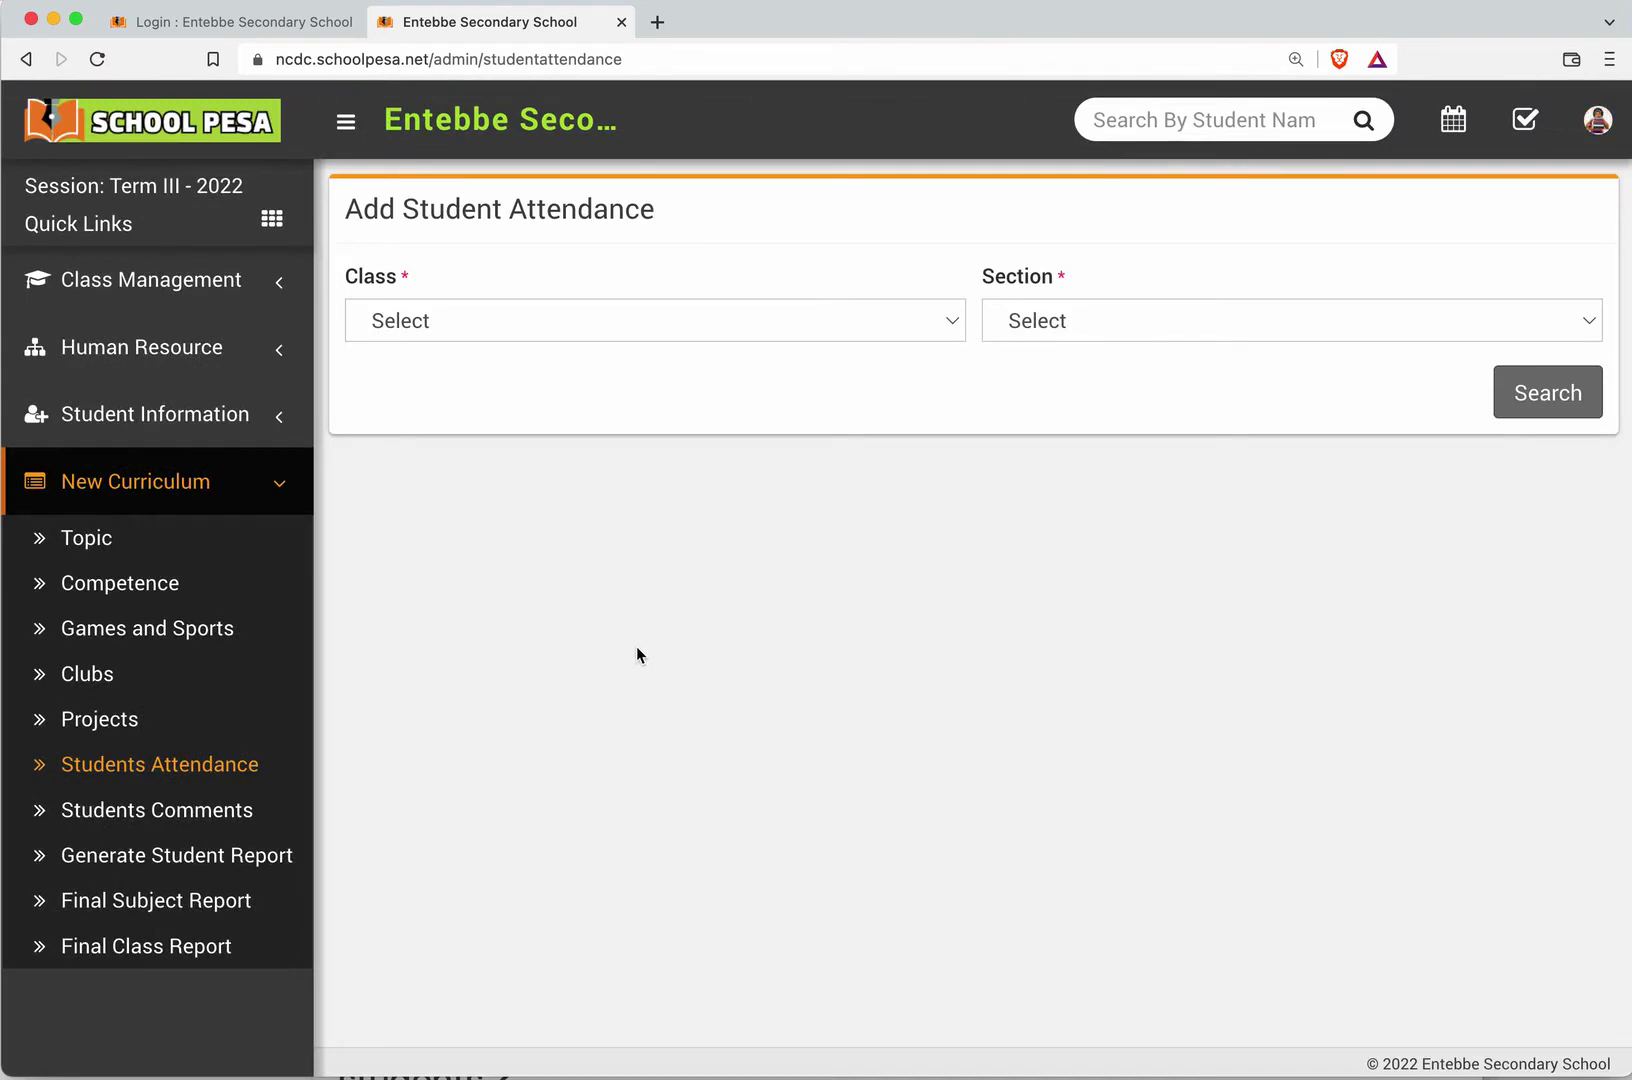
left_click(861, 340)
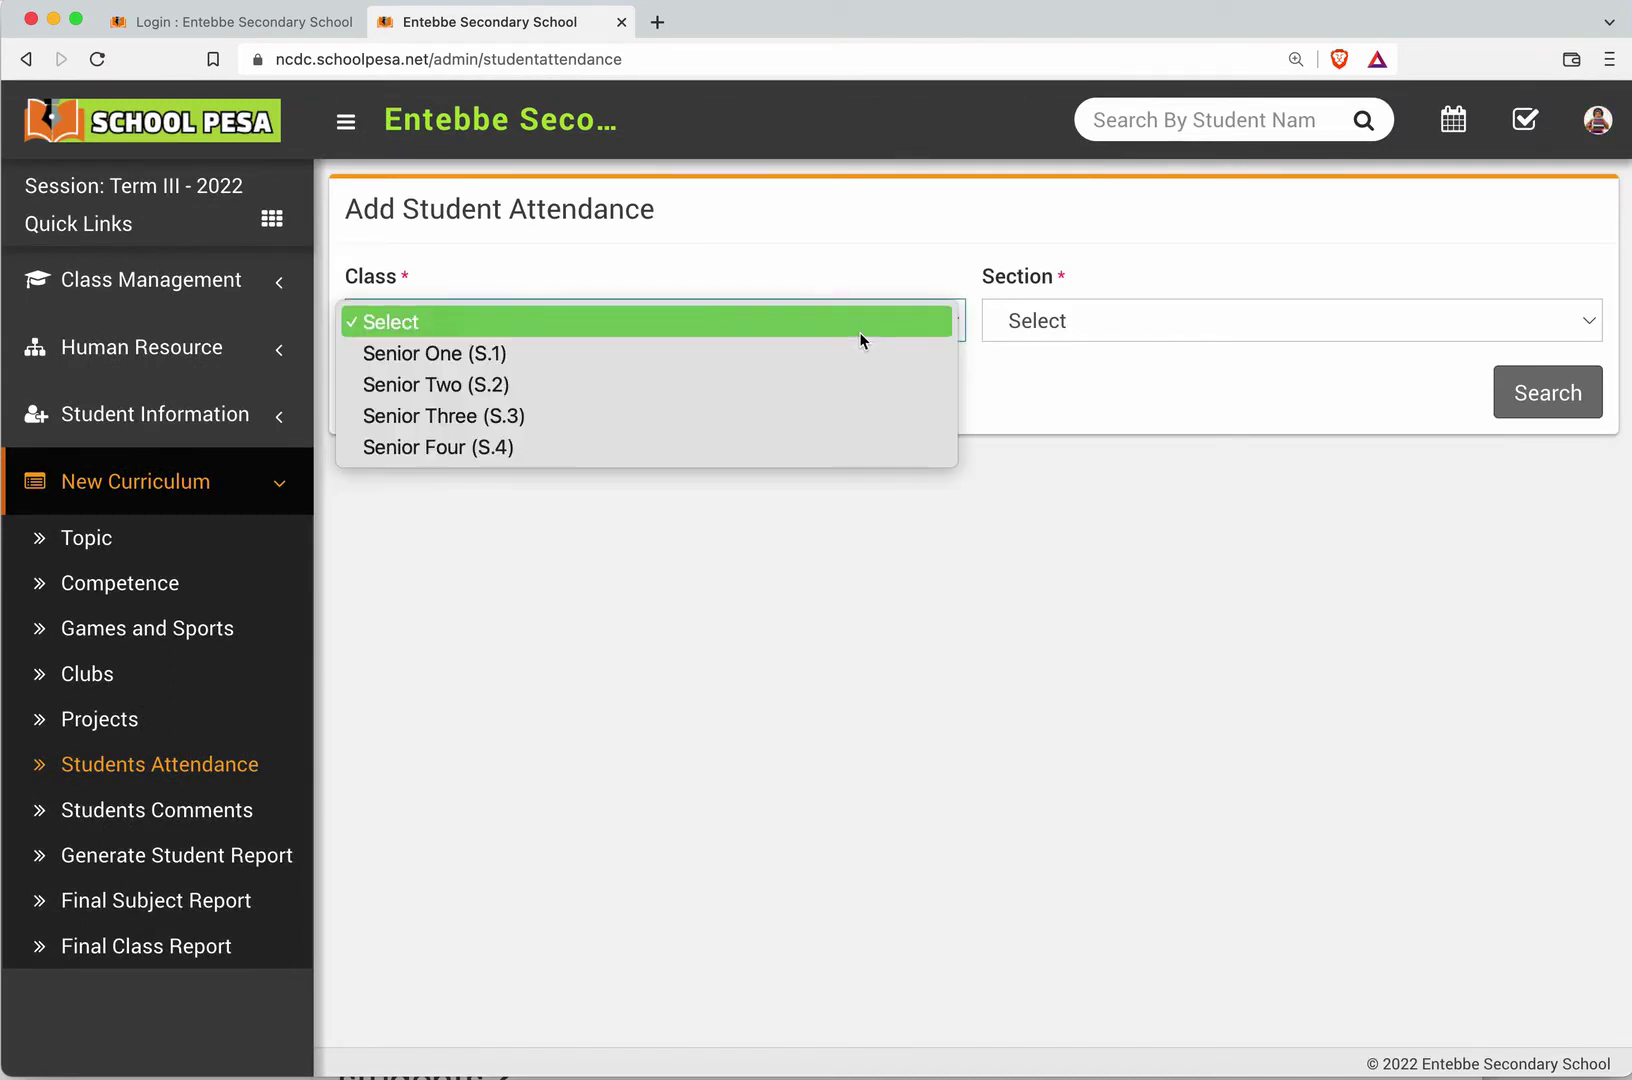
left_click(839, 381)
left_click(1051, 326)
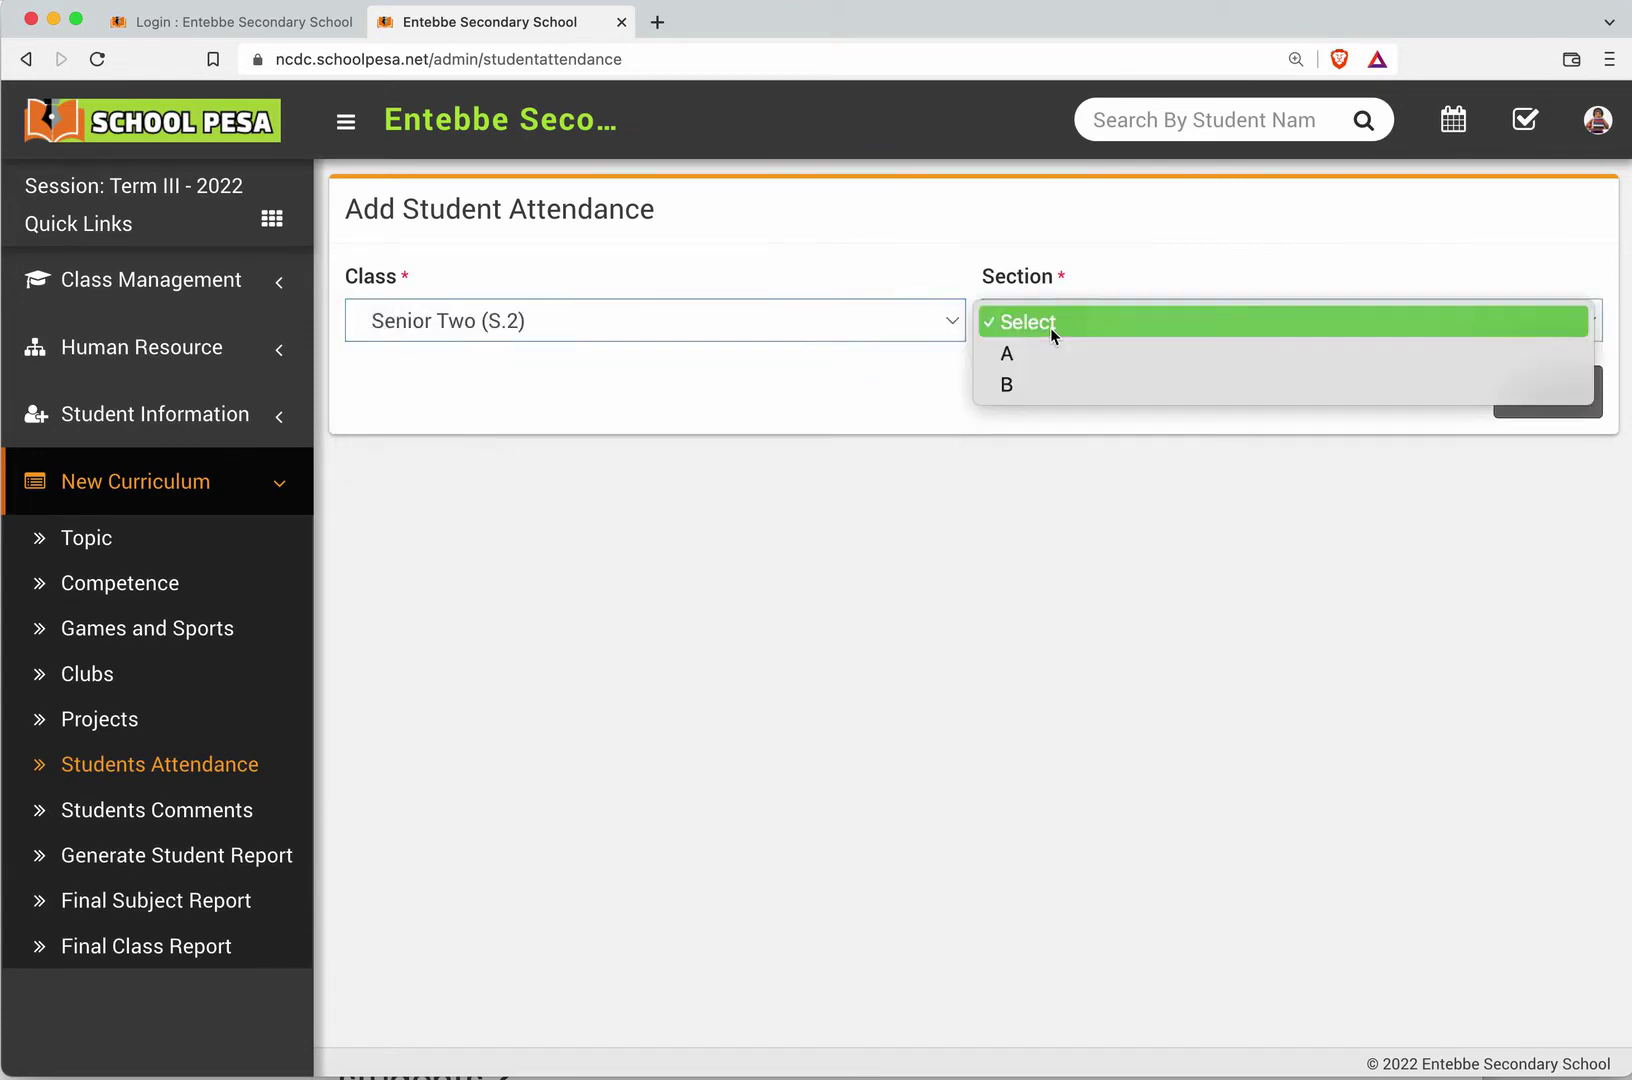
left_click(1039, 366)
left_click(1510, 390)
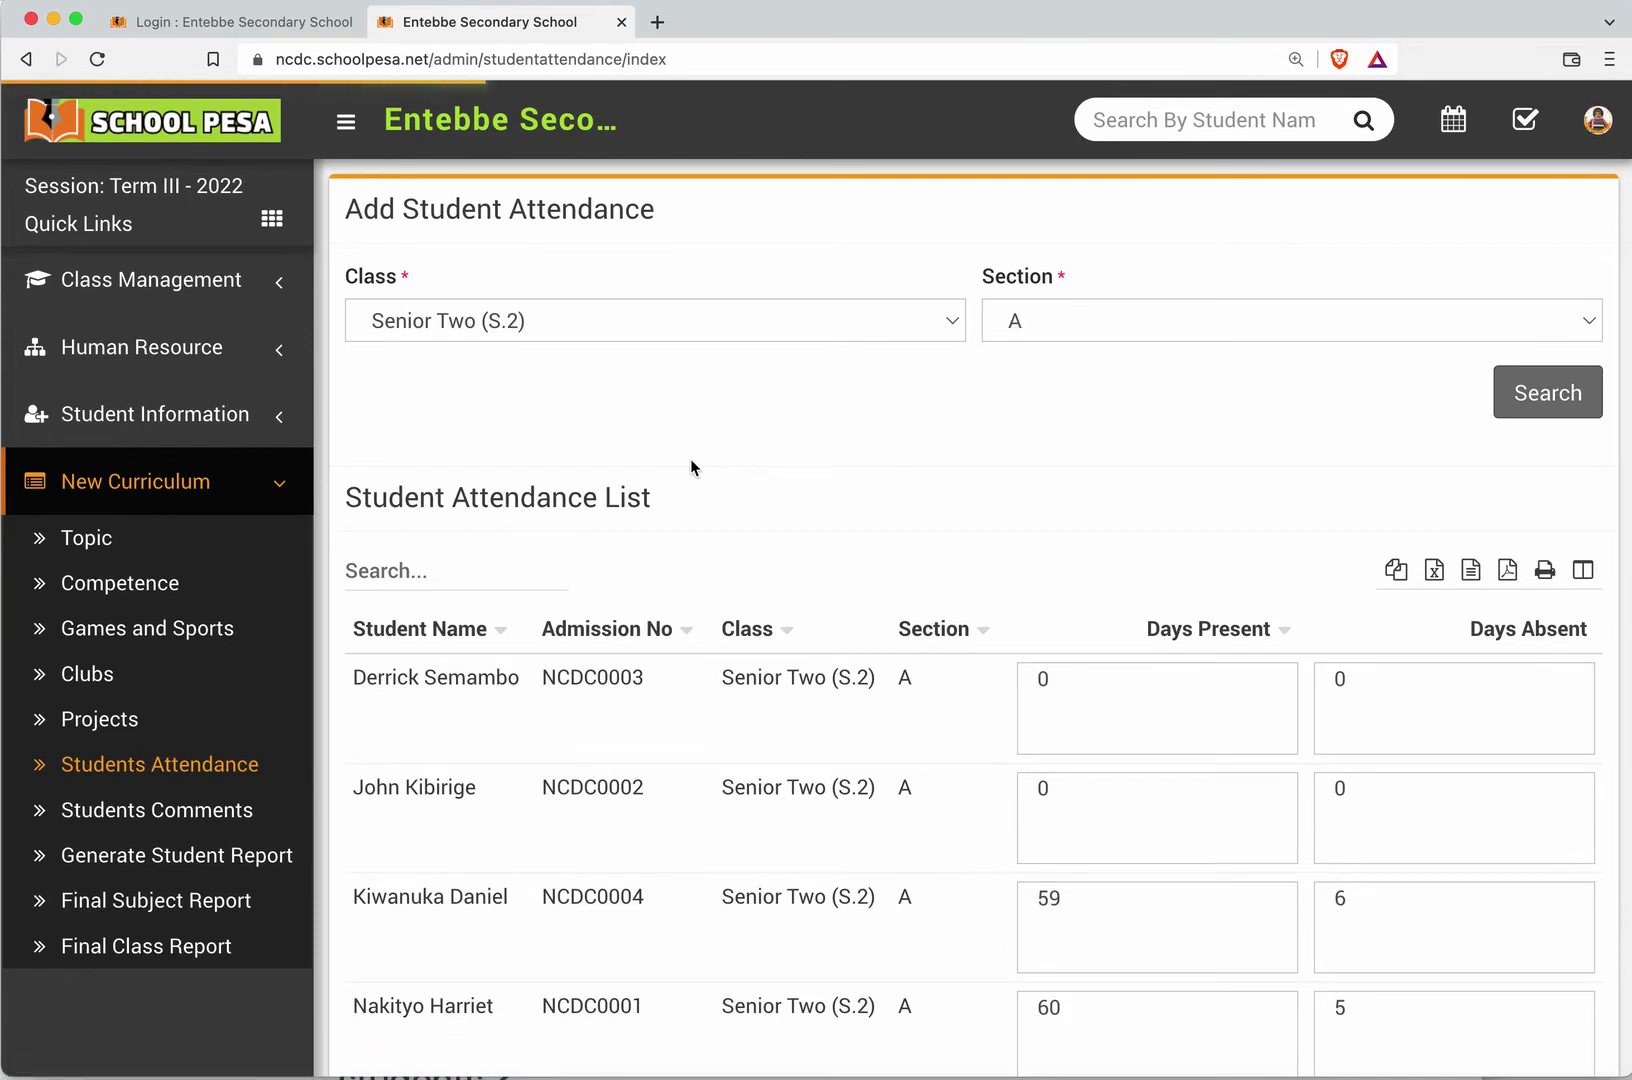
scroll(1000, 480, "down", 1)
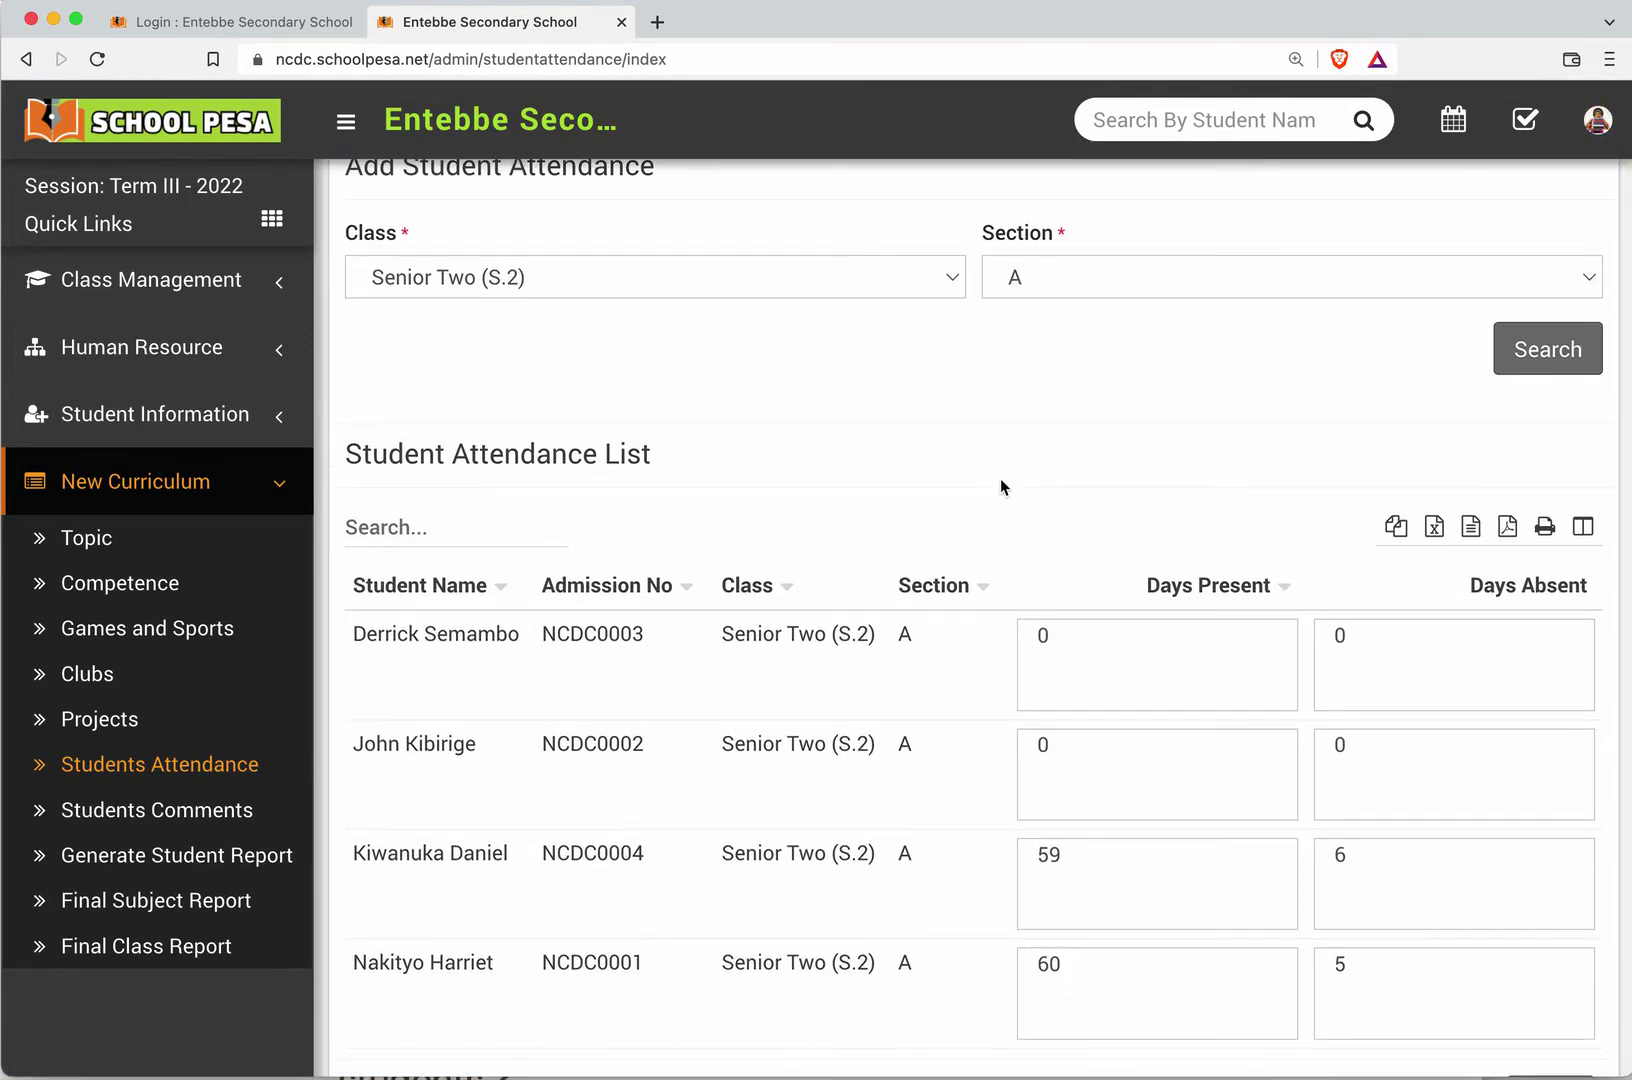
scroll(1000, 478, "down", 1)
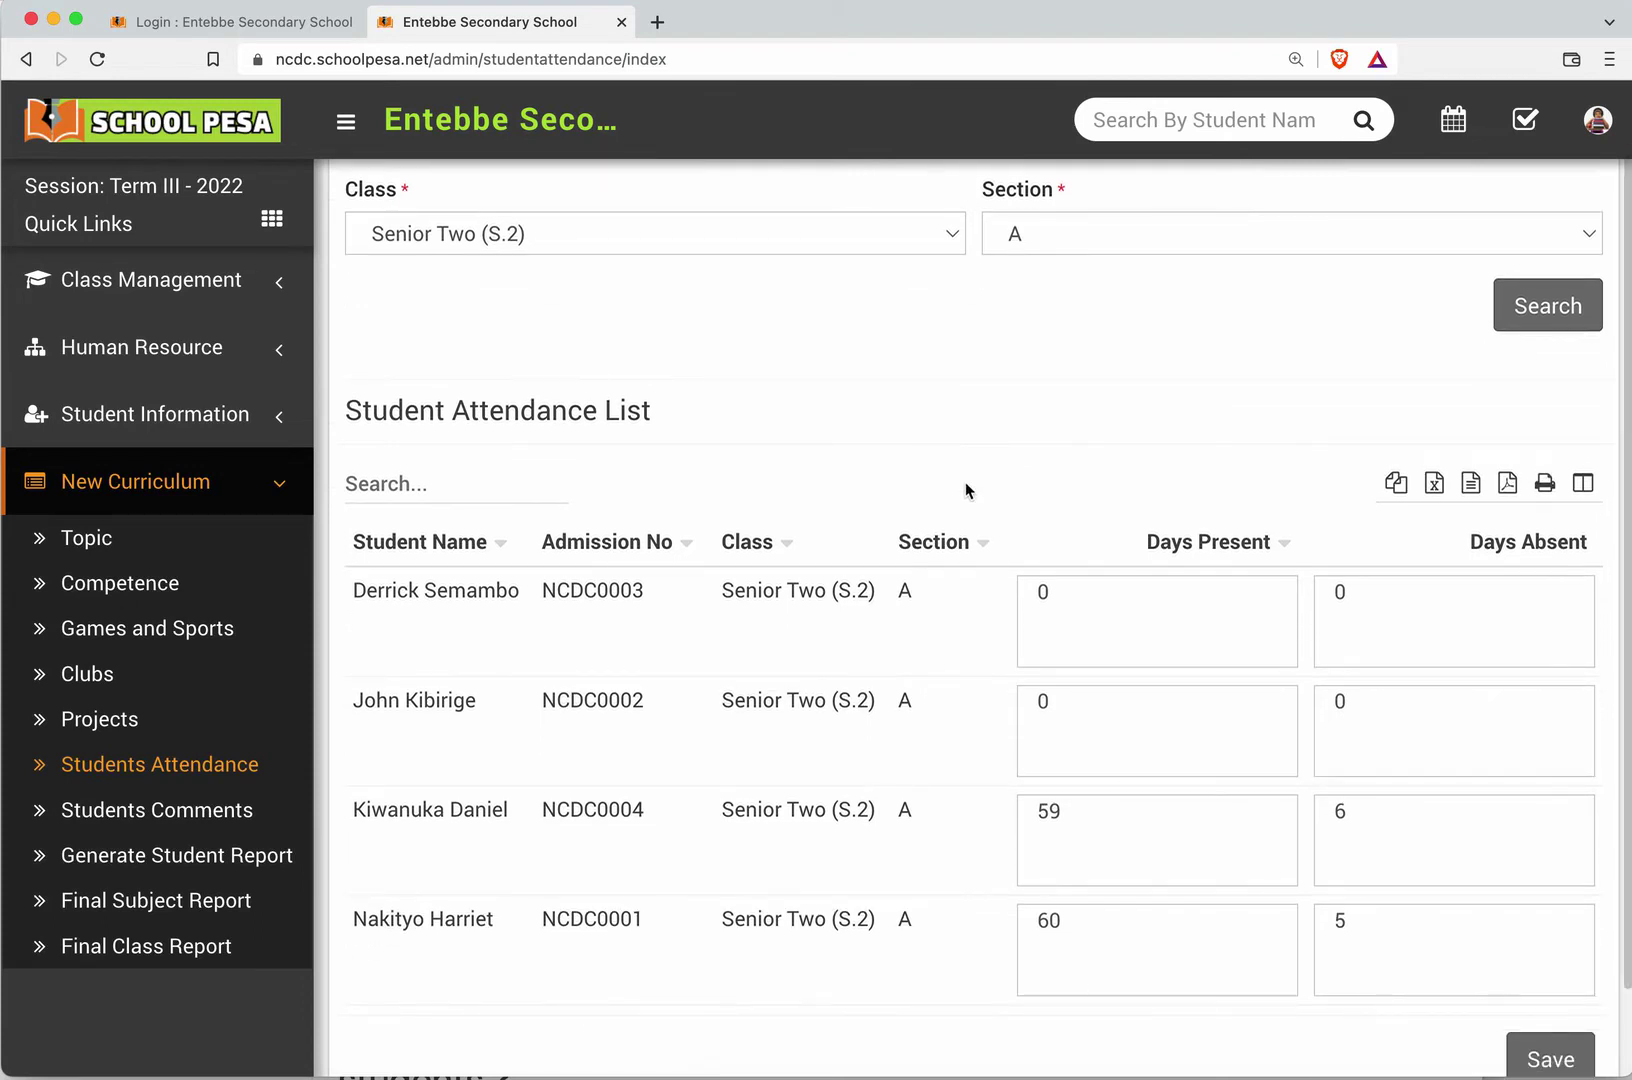
Step: Highlight the last student's Days Present and Days Absent values and save the Student Attendance List
left_click(1150, 921)
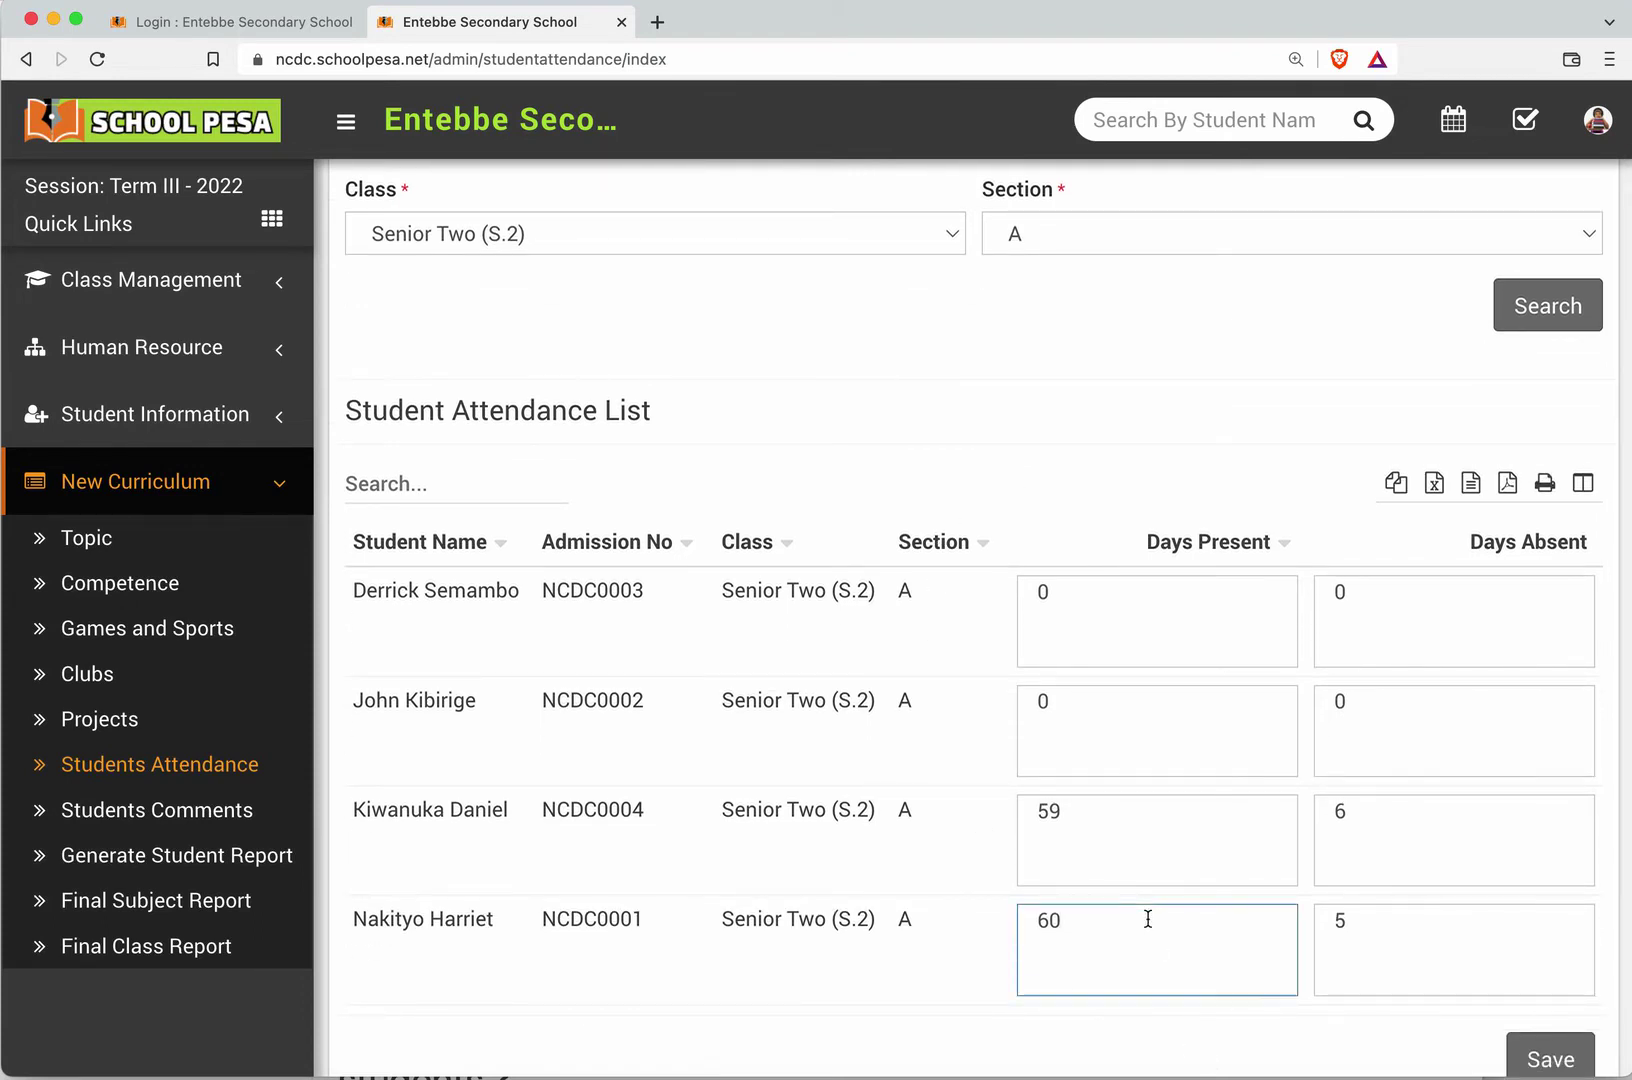
left_click_drag(1107, 916, 1033, 918)
left_click(345, 122)
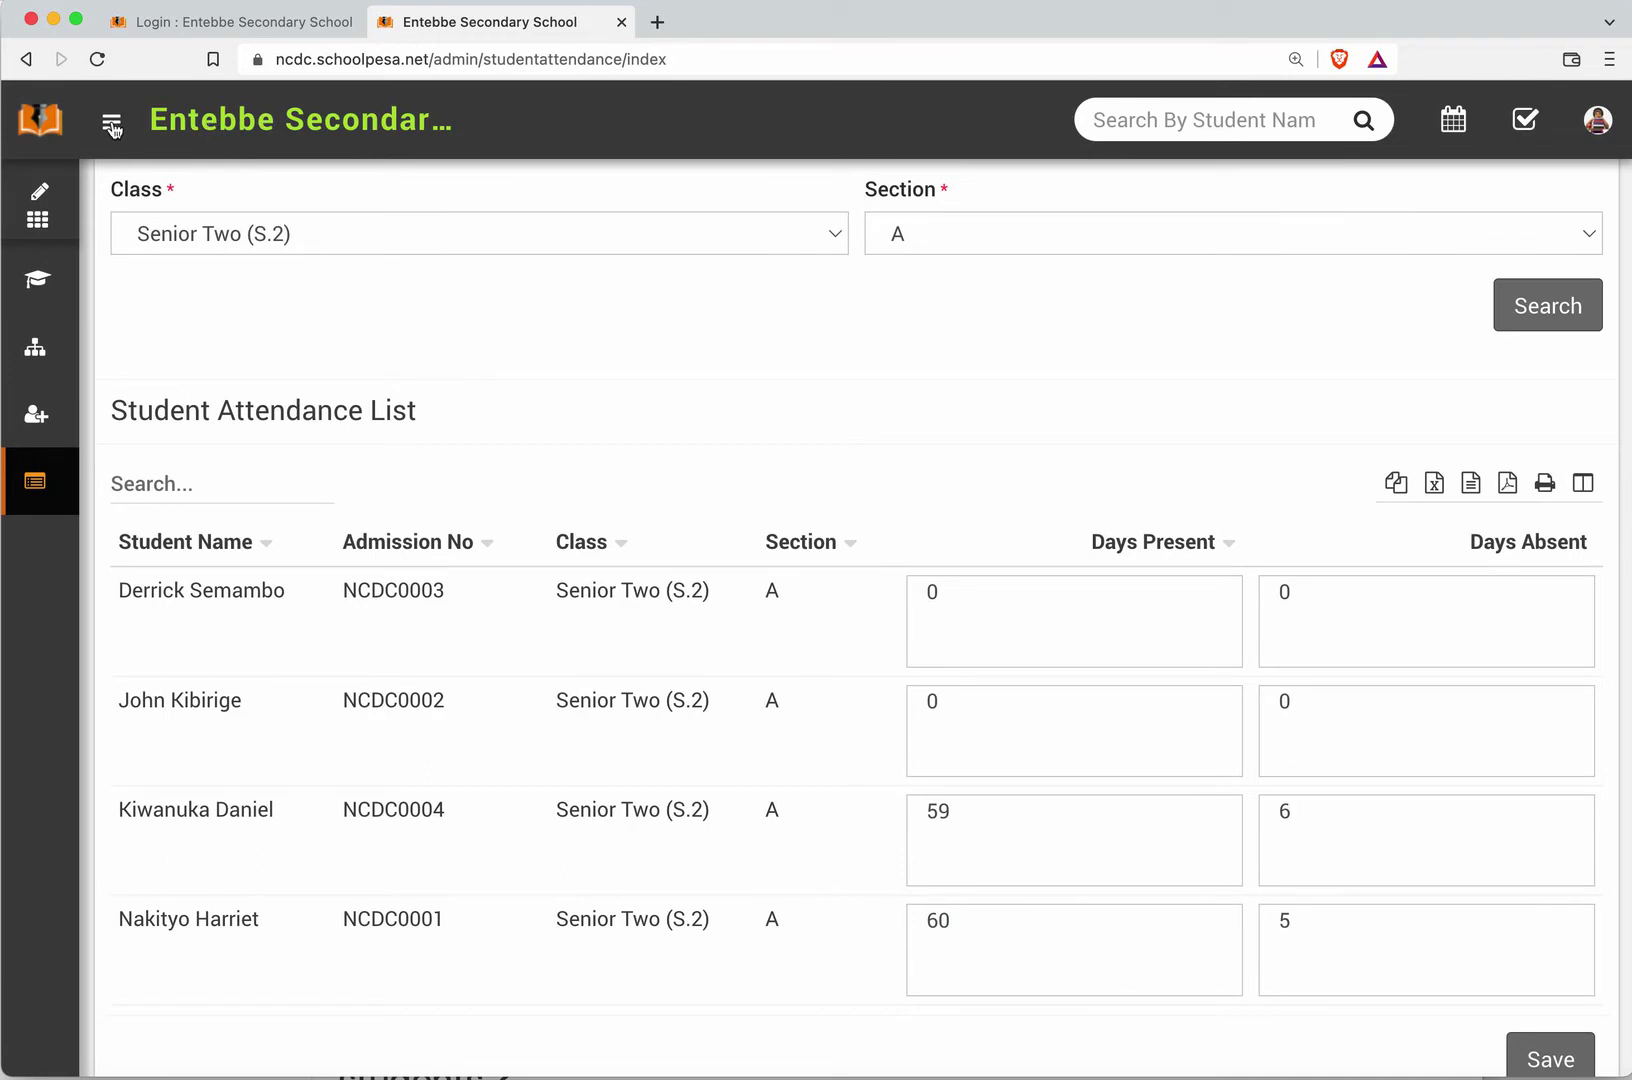
left_click(112, 124)
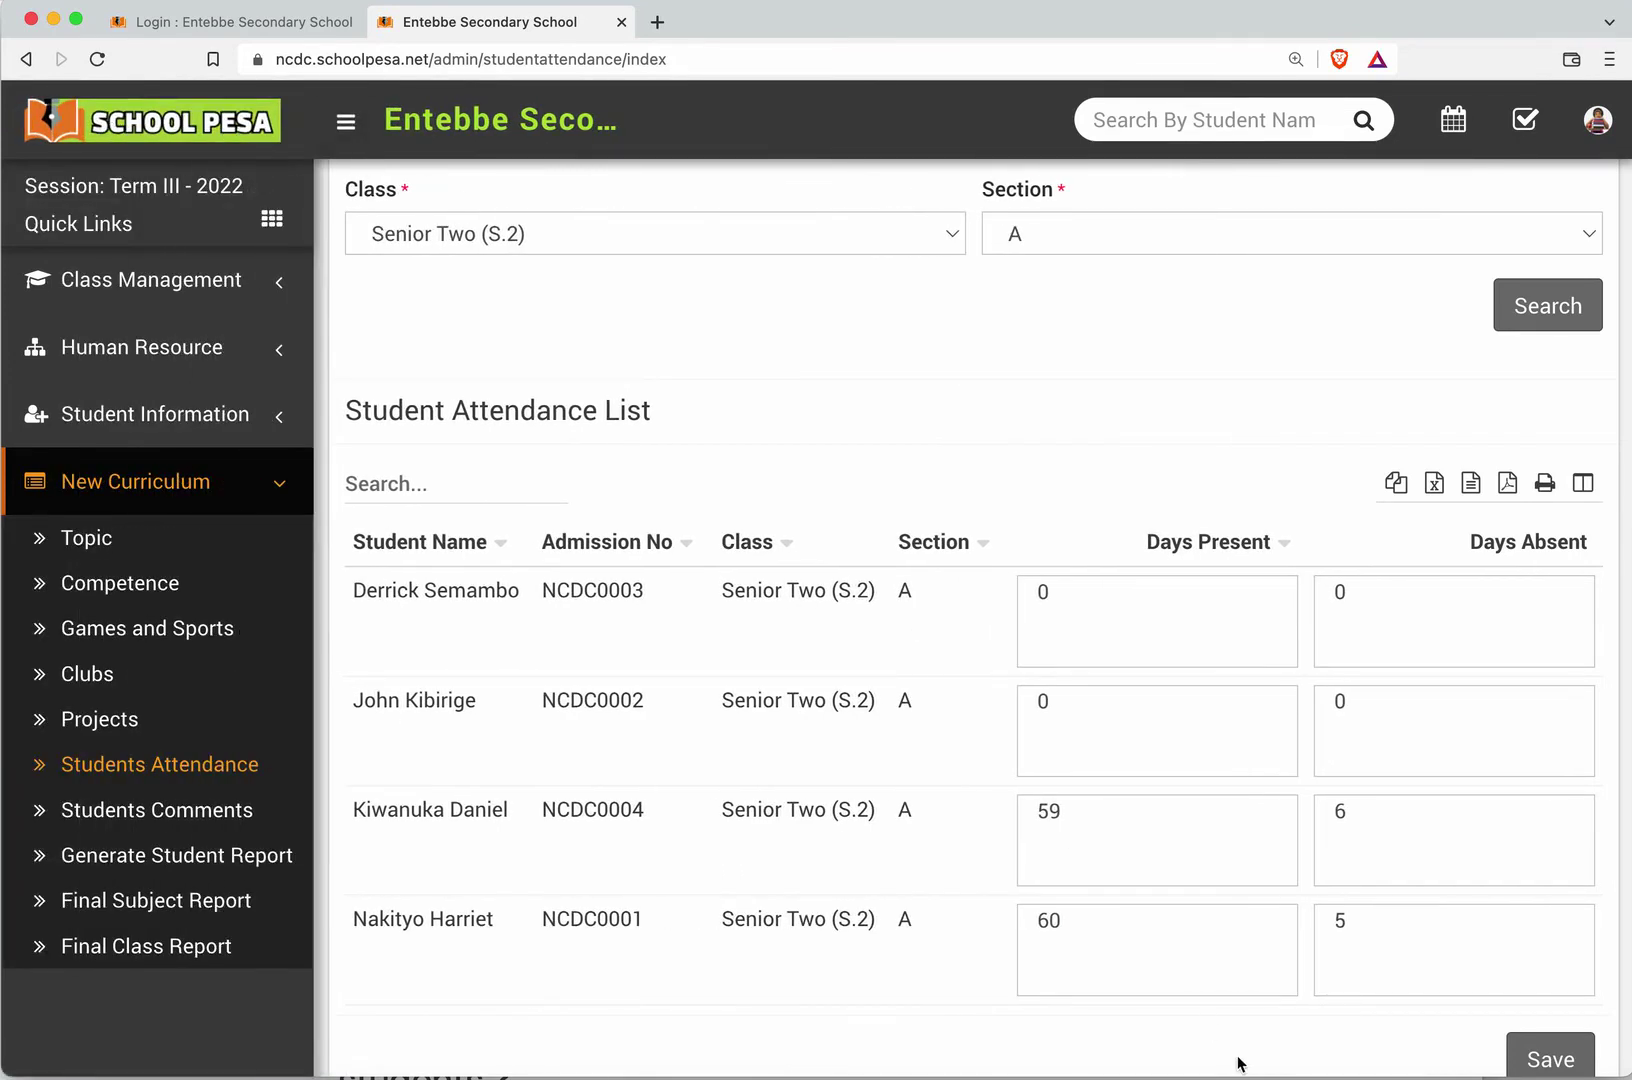
left_click_drag(1057, 924, 1026, 930)
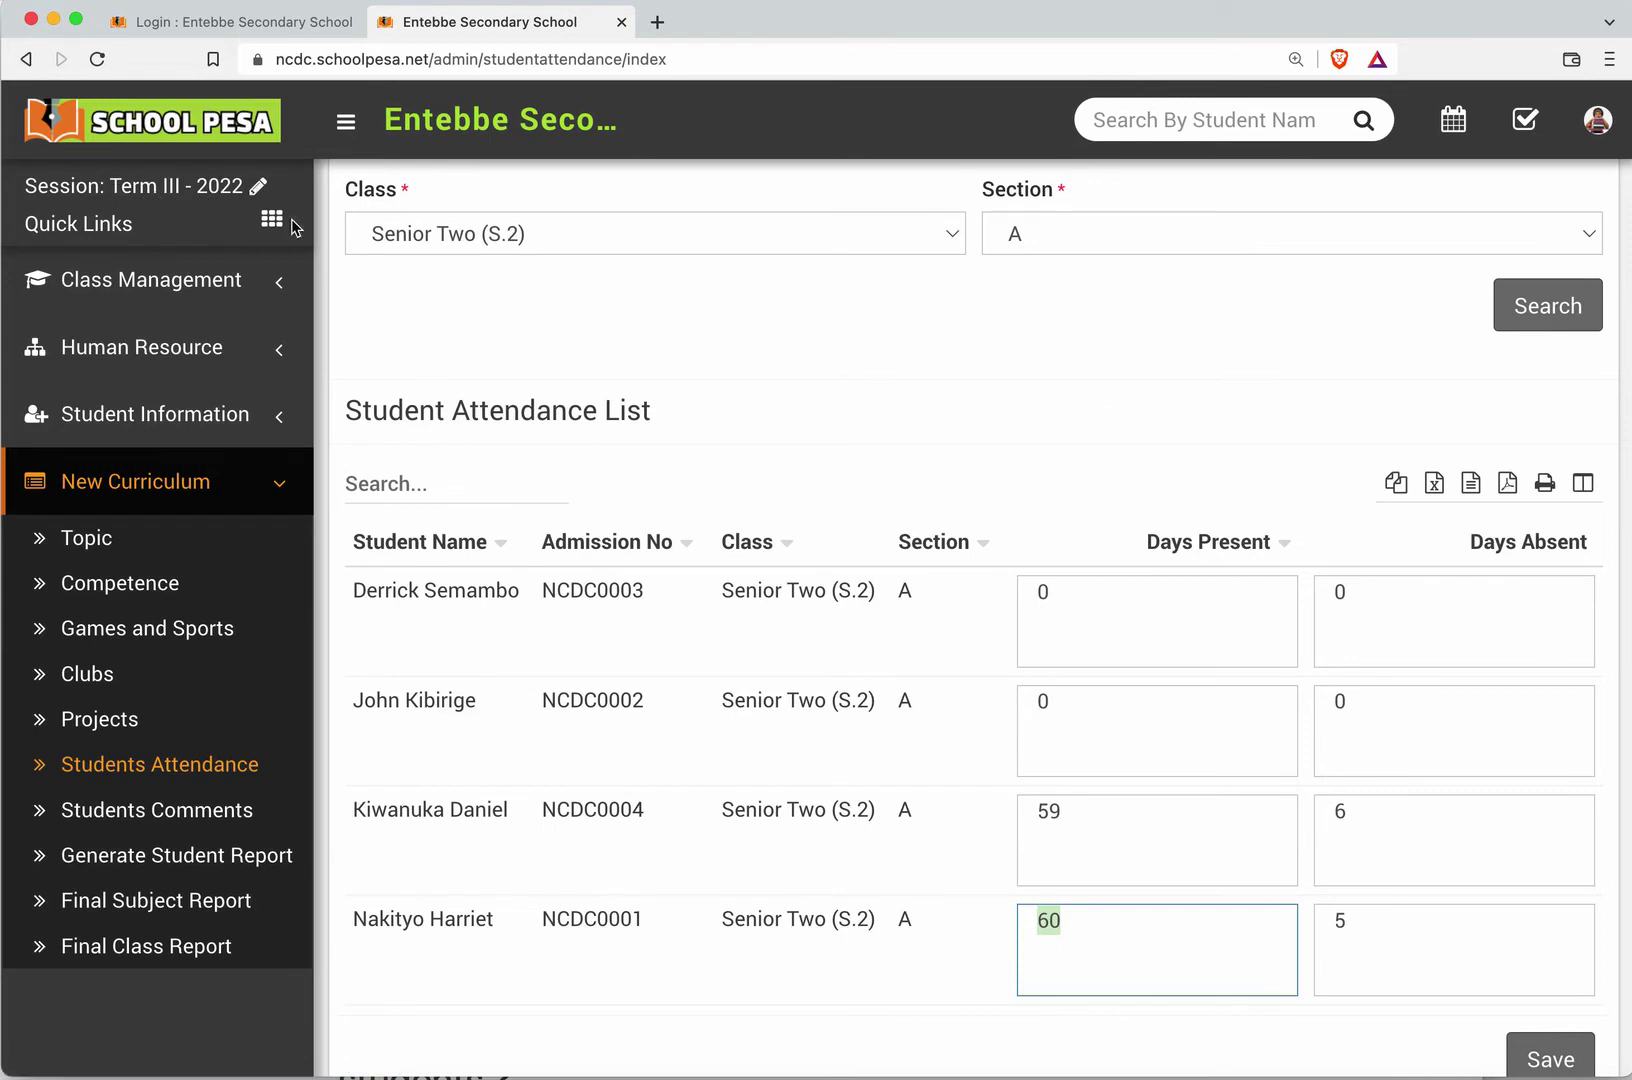
double_click(1350, 921)
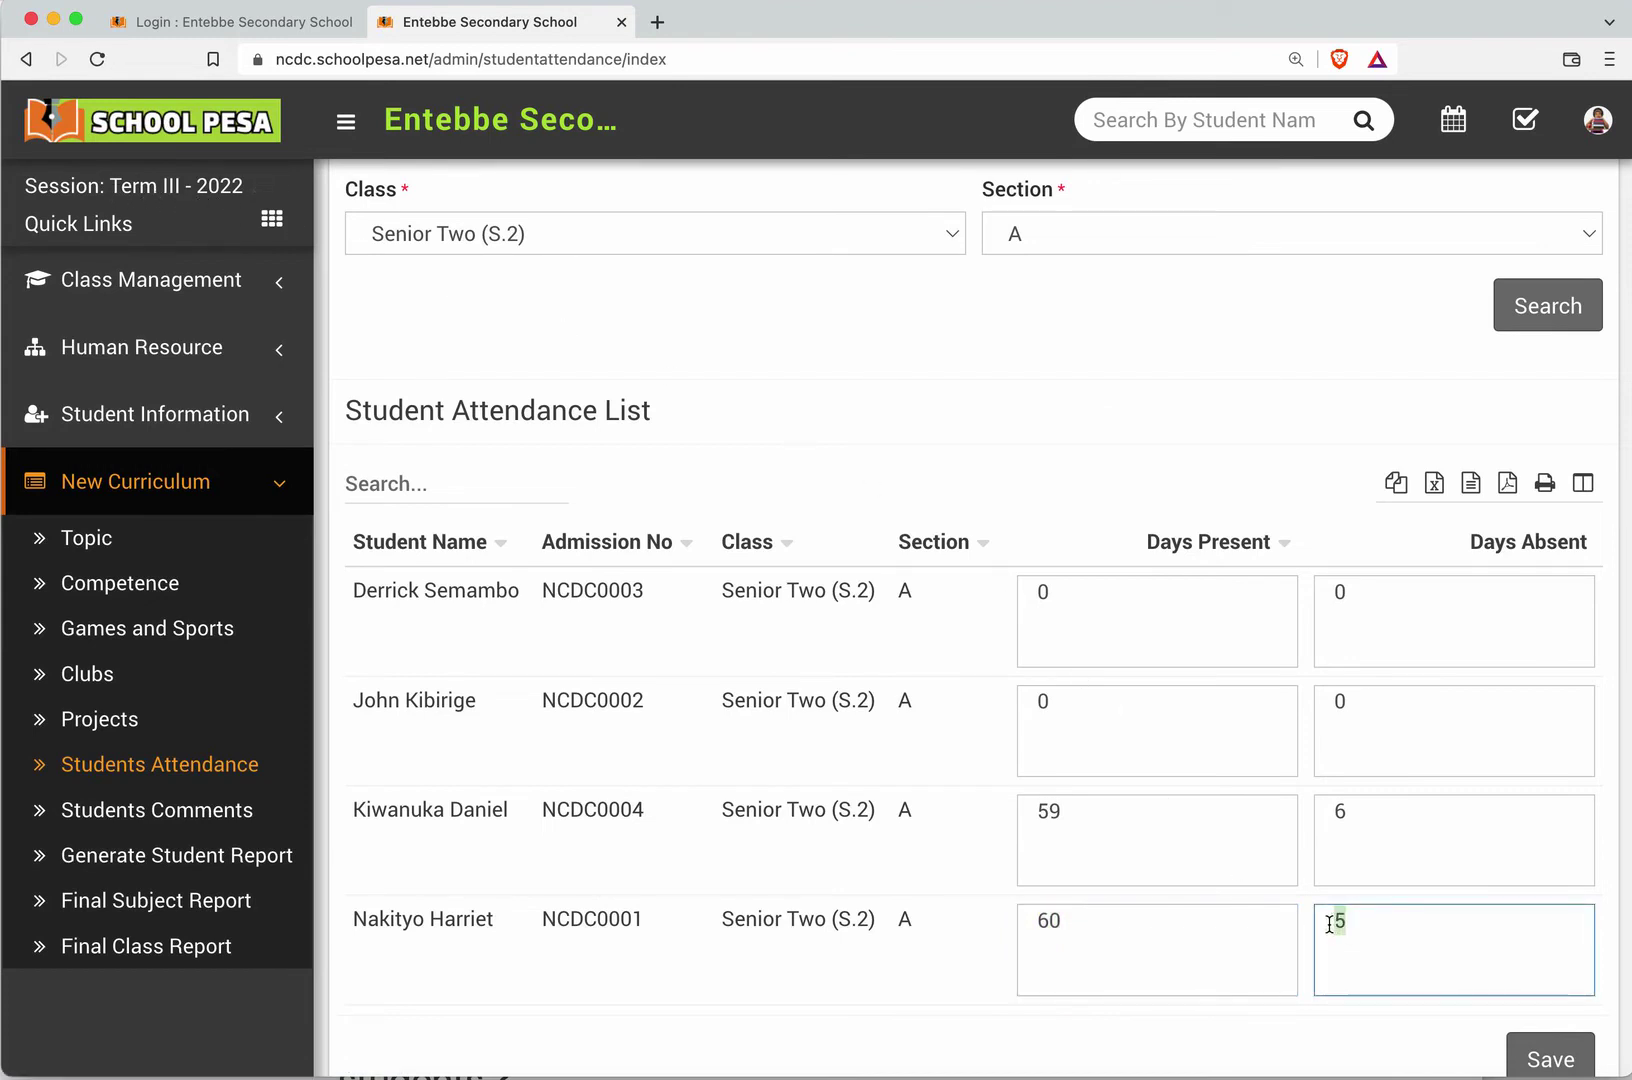
left_click(1513, 1063)
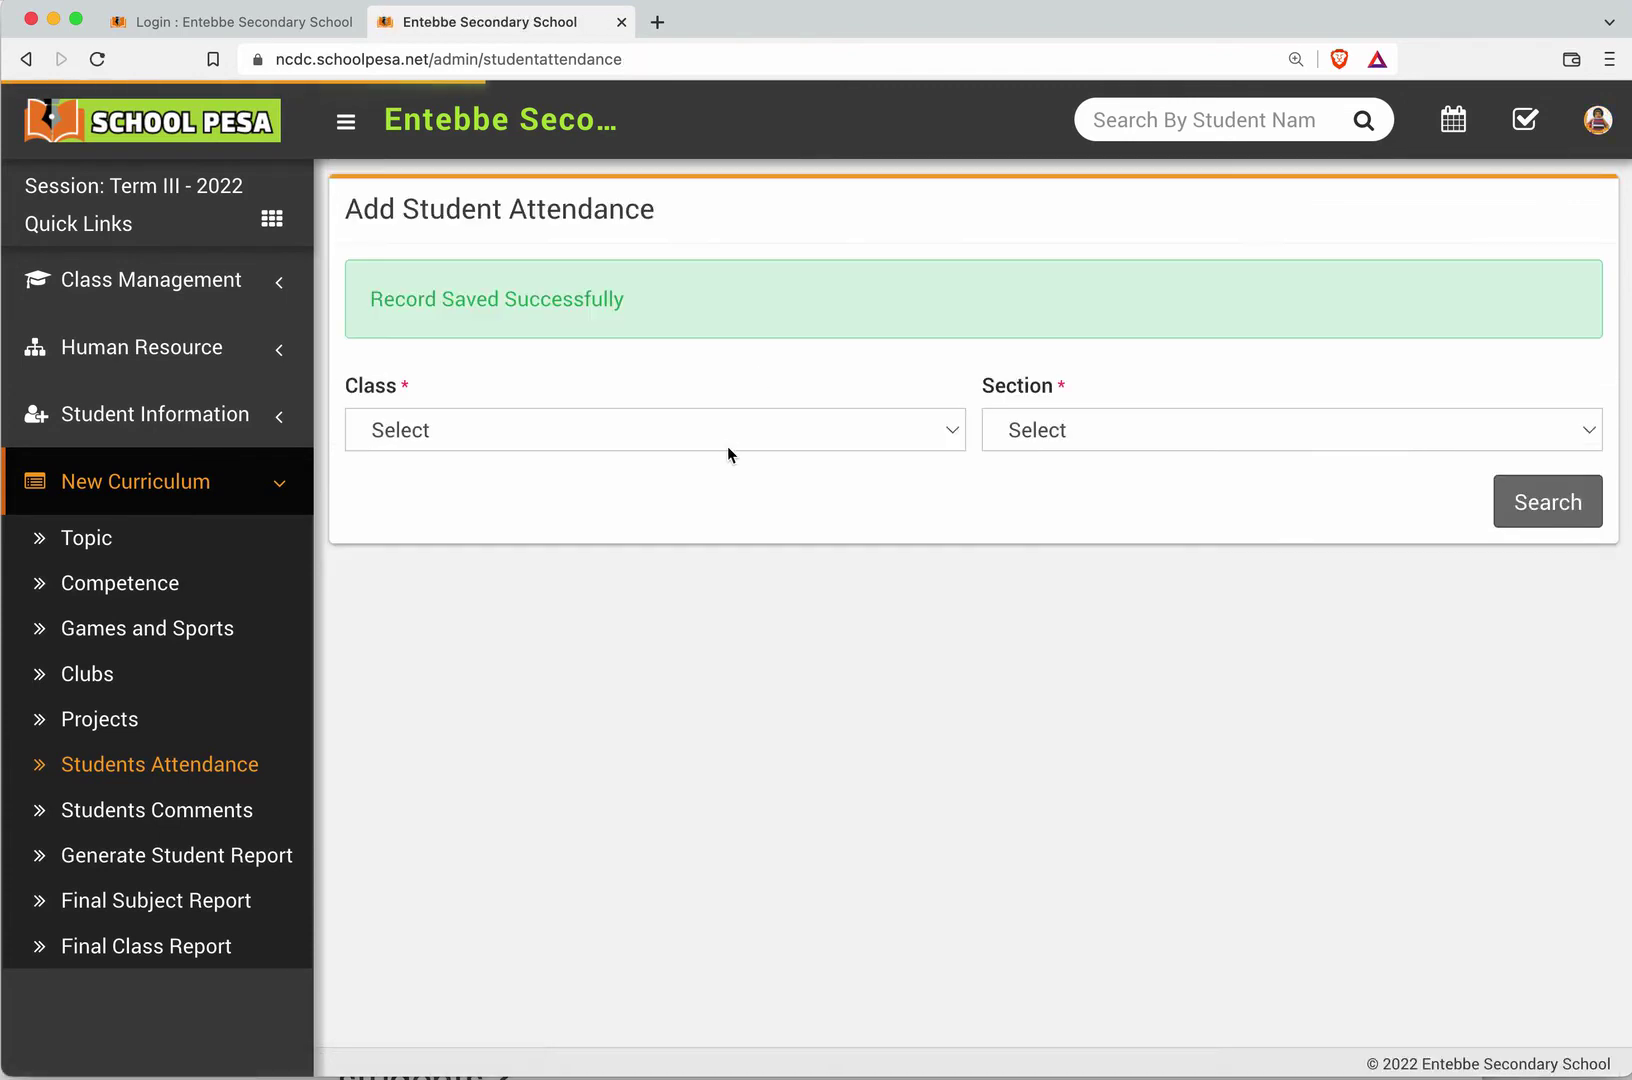
Step: Open the Student Comments List for Senior Two (S.2) section A and highlight the last student's Class Teacher comment
left_click(228, 818)
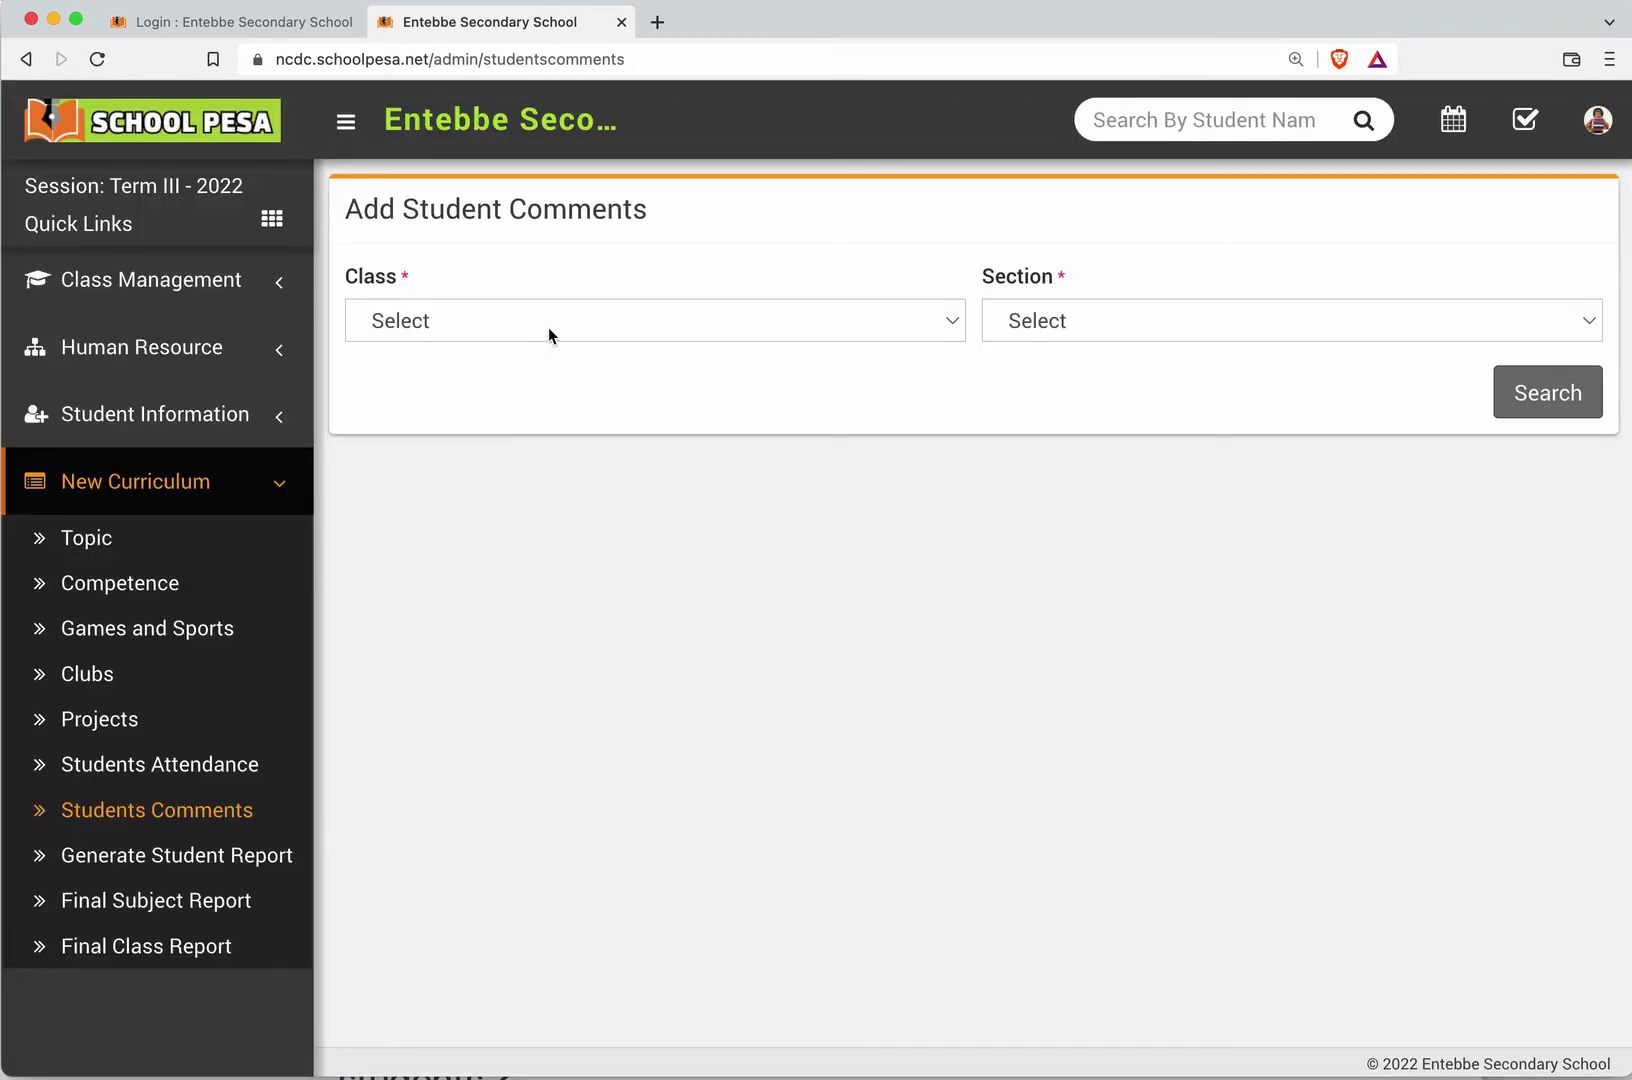
left_click(548, 326)
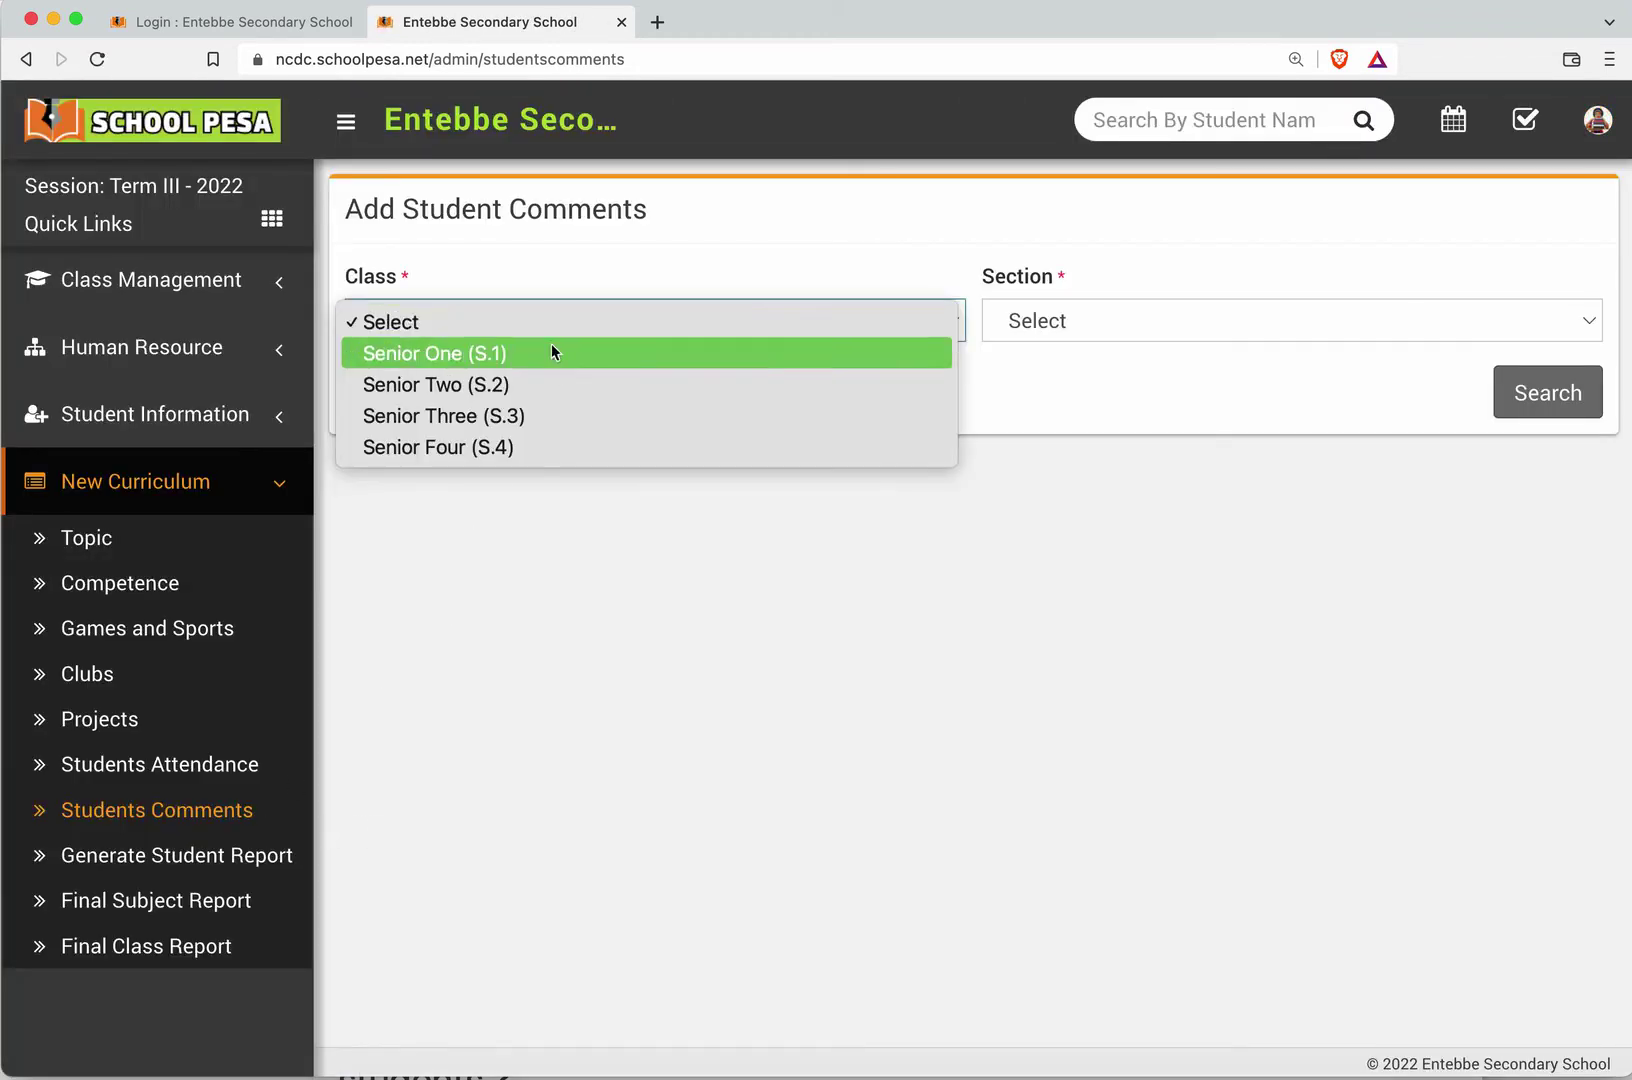
left_click(547, 386)
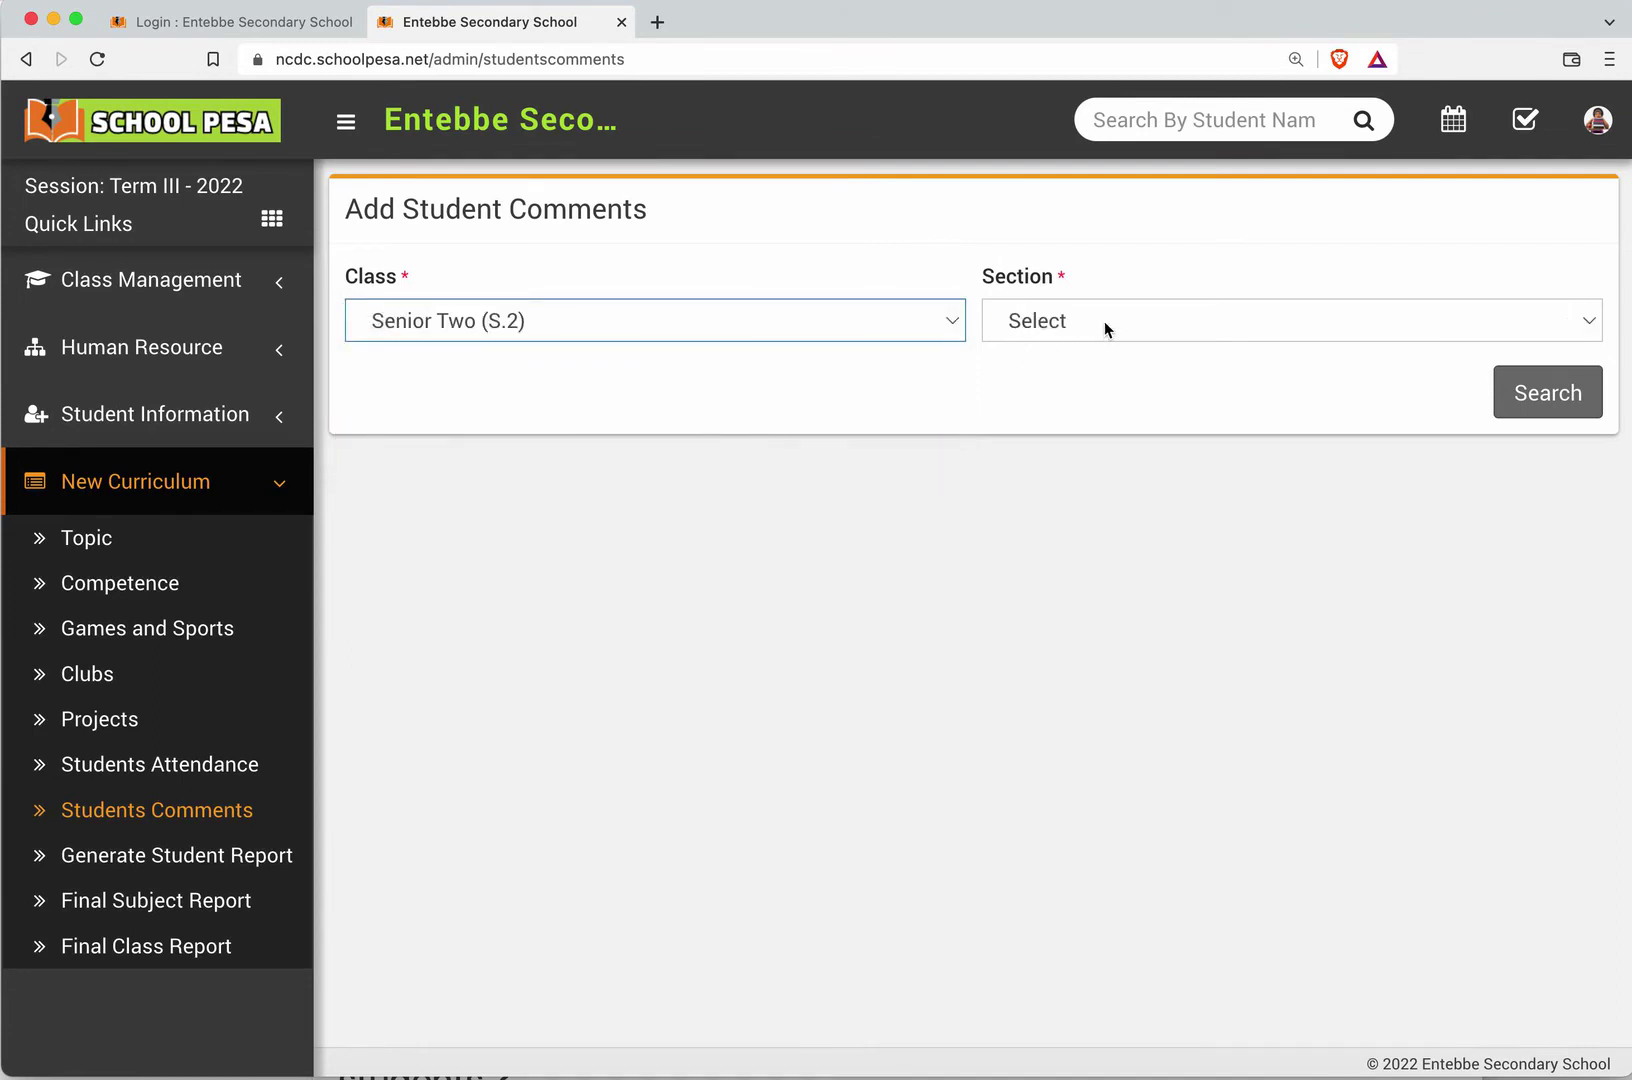
left_click(1107, 329)
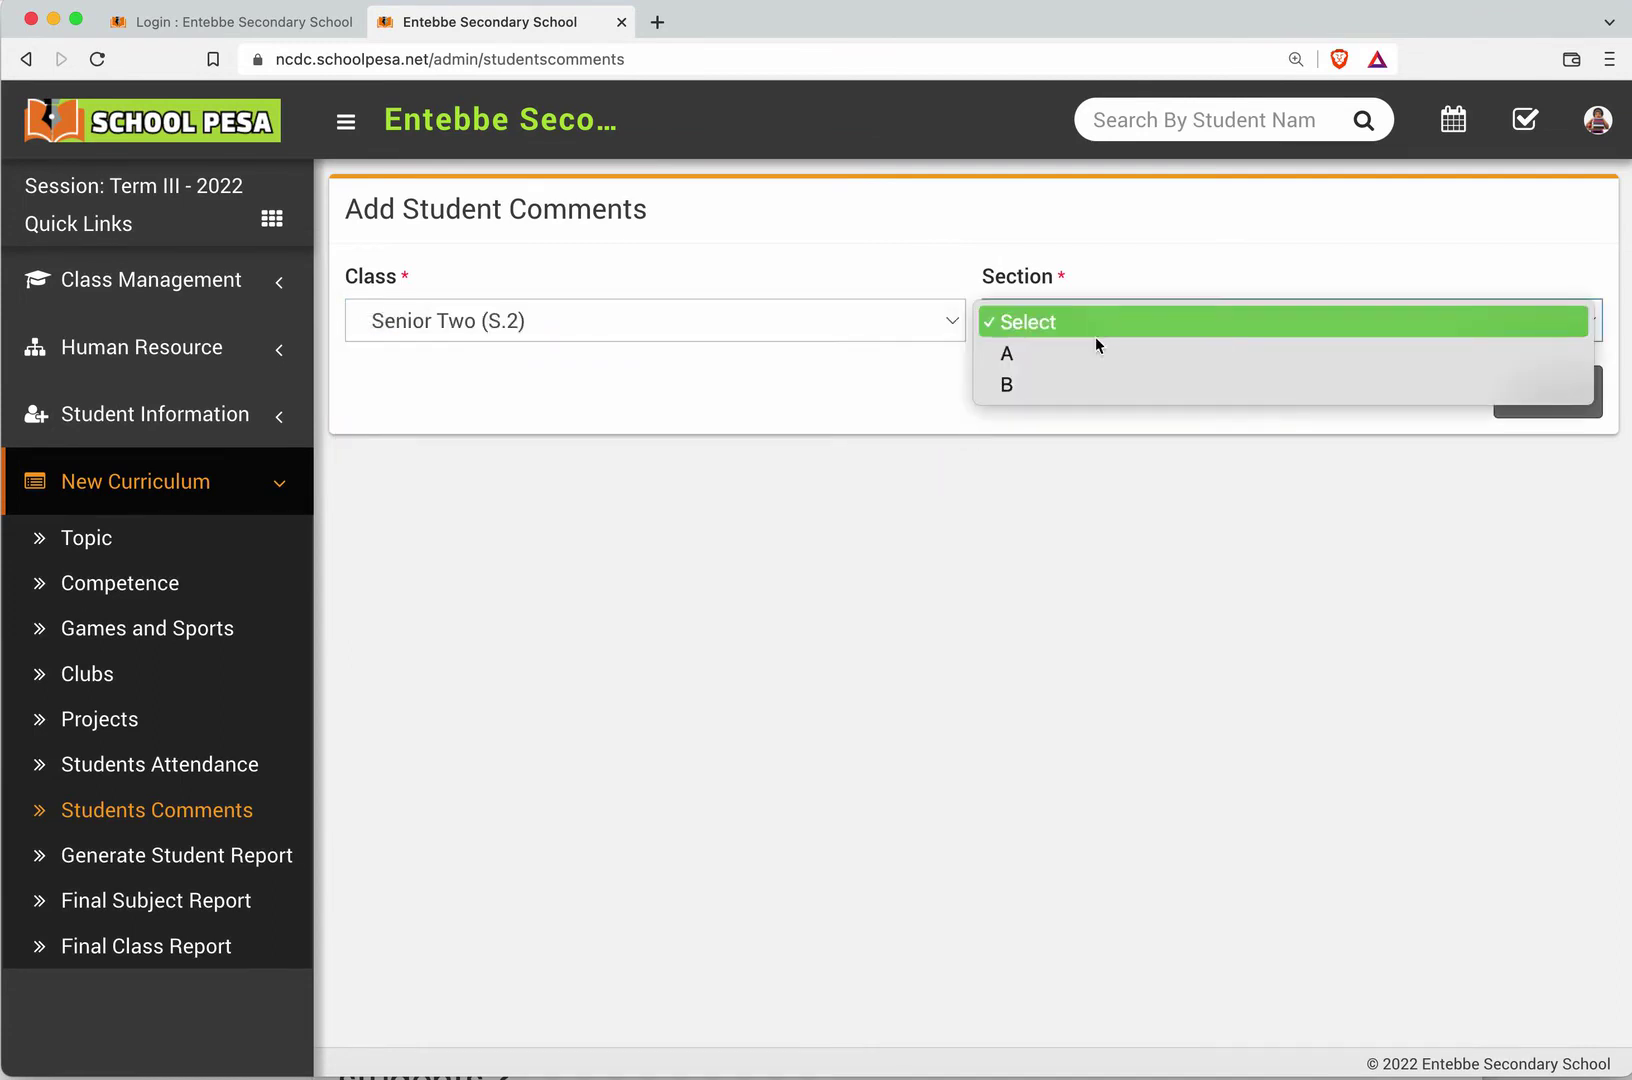
left_click(1089, 352)
left_click(1520, 400)
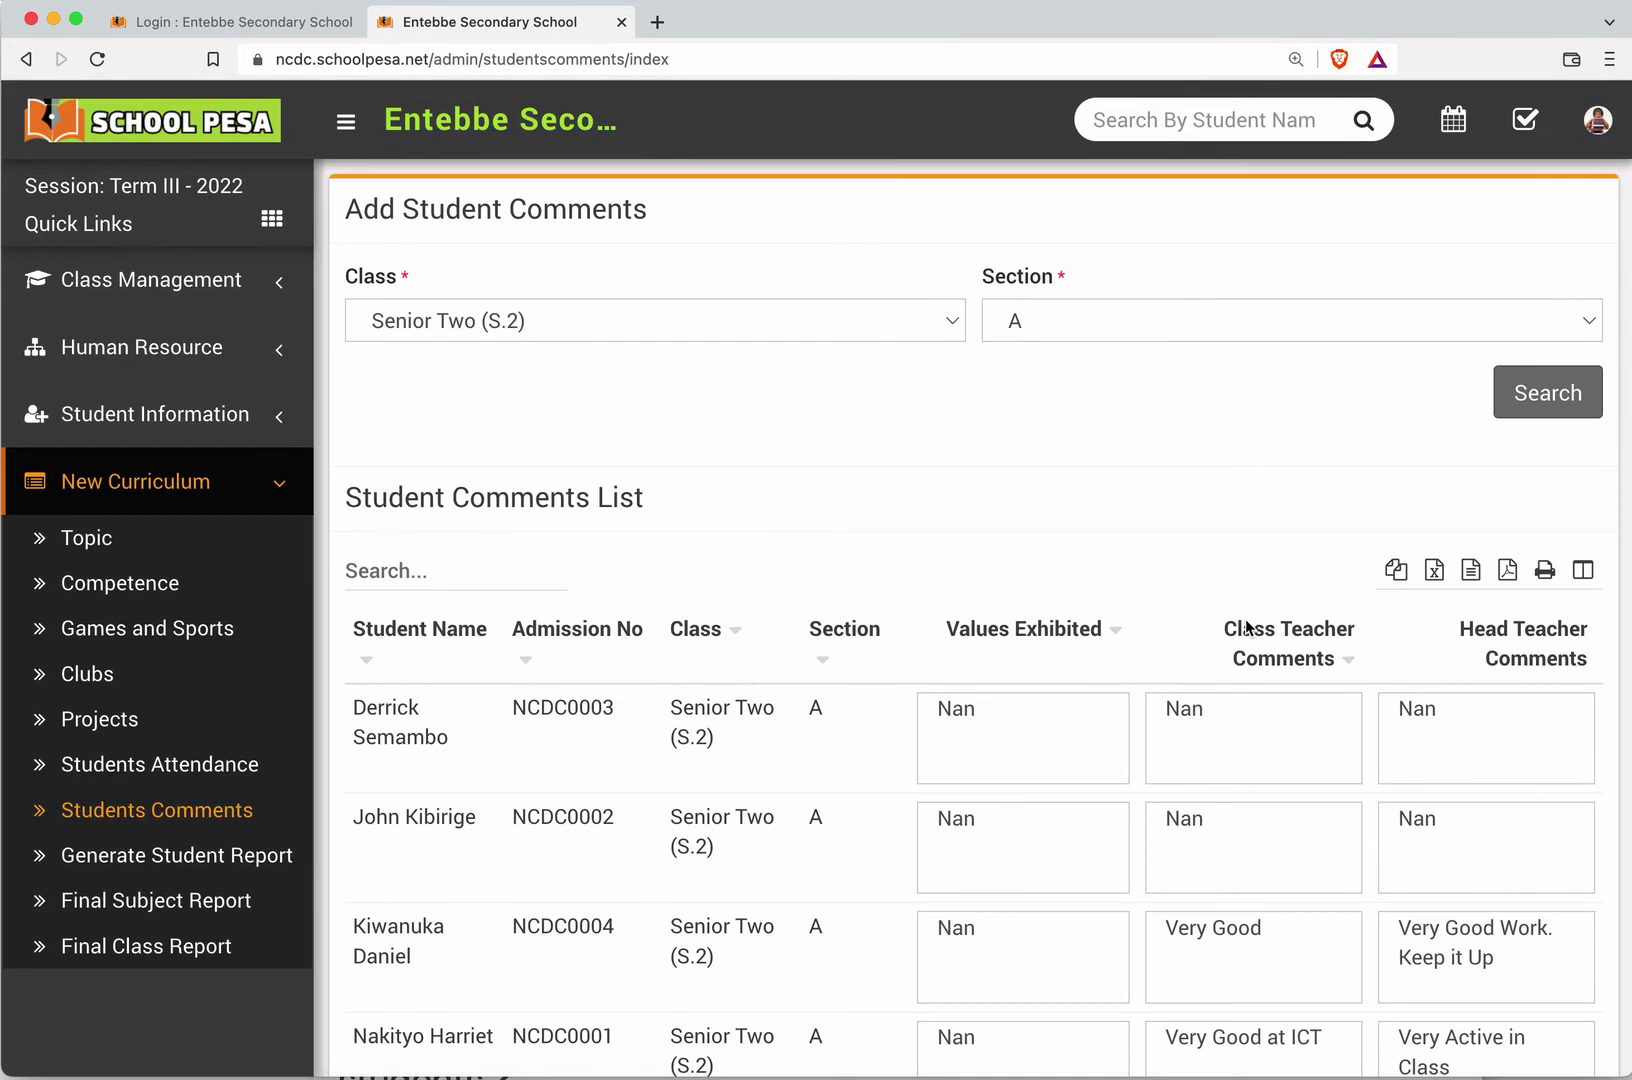
scroll(1247, 627, "down", 3)
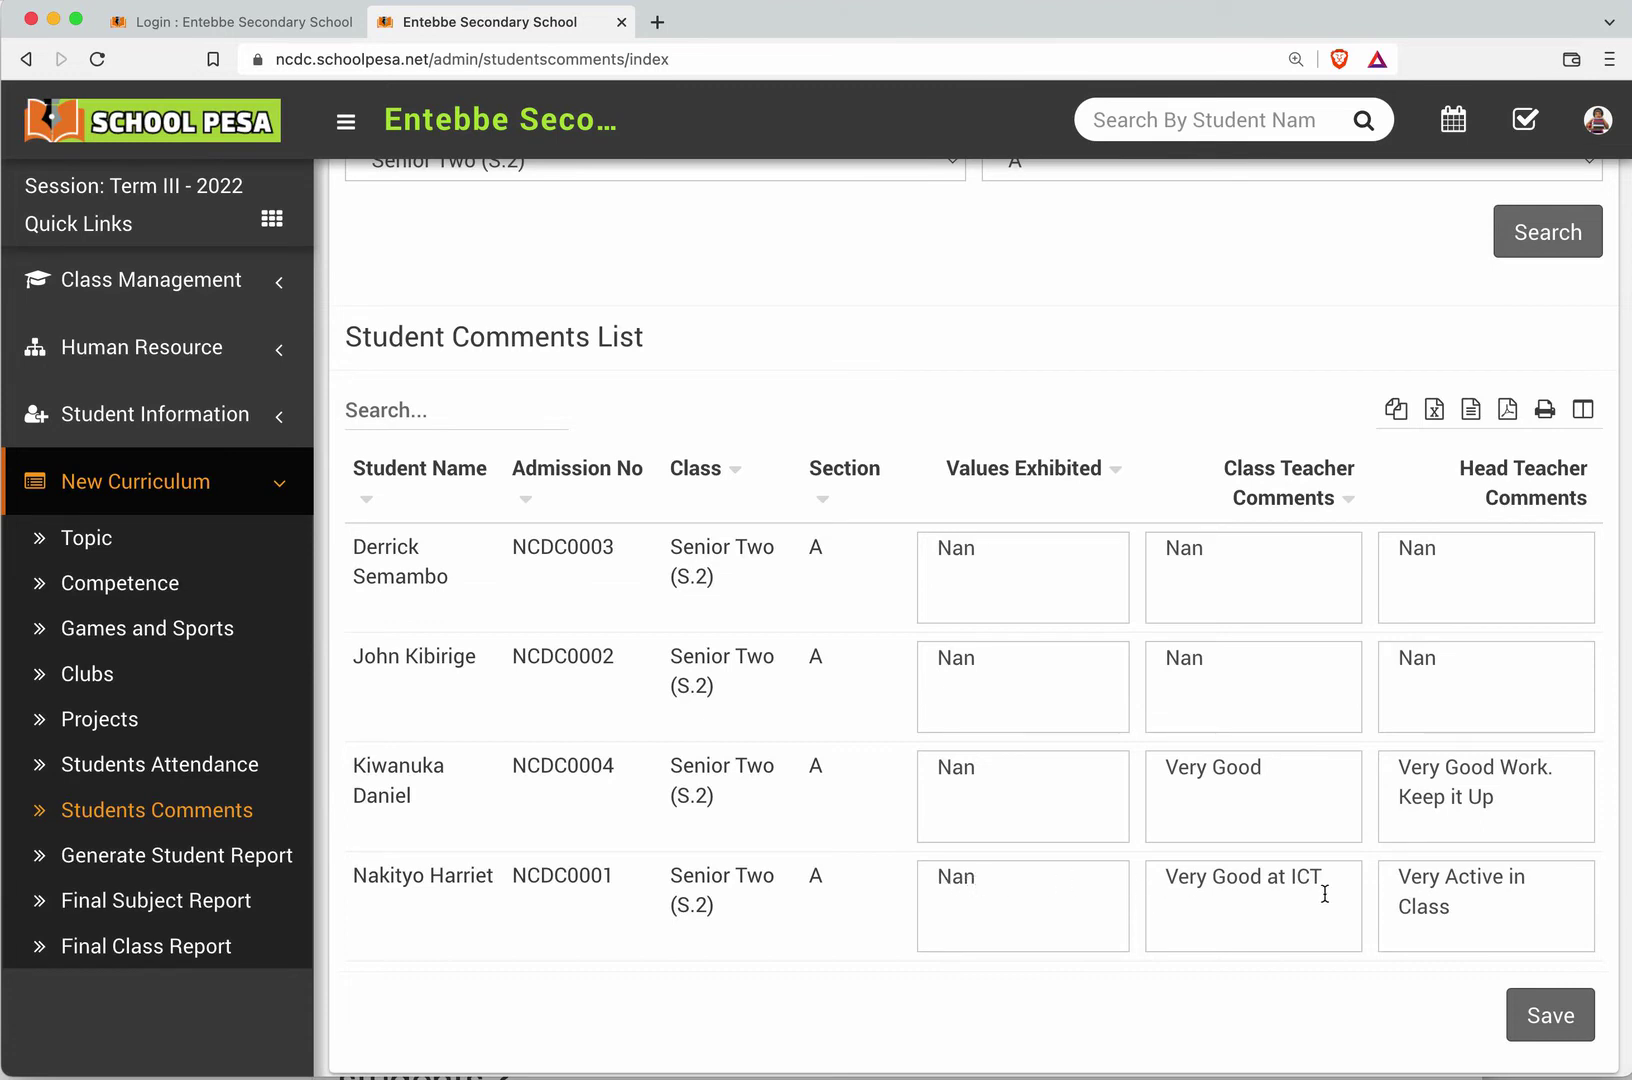
left_click_drag(1333, 878, 1161, 876)
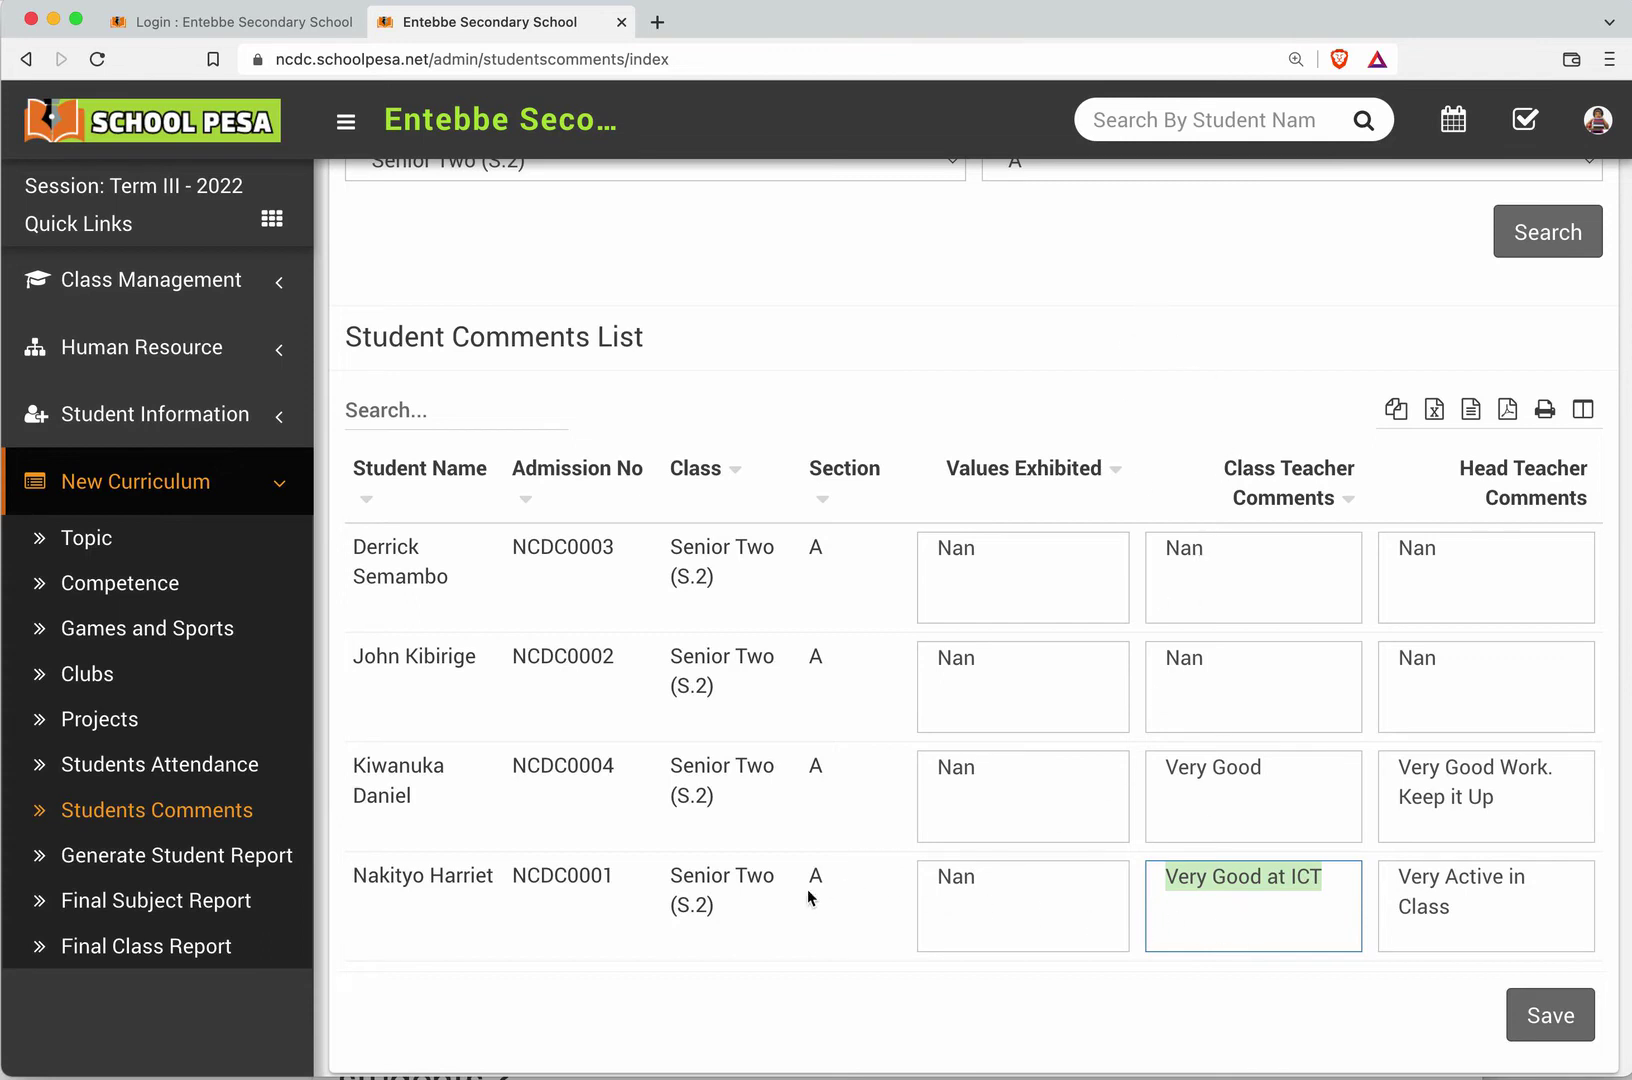
Step: Open Generate Student Report and list the Senior Two (S.2) section A students using the Report Template Main marksheet
left_click(225, 858)
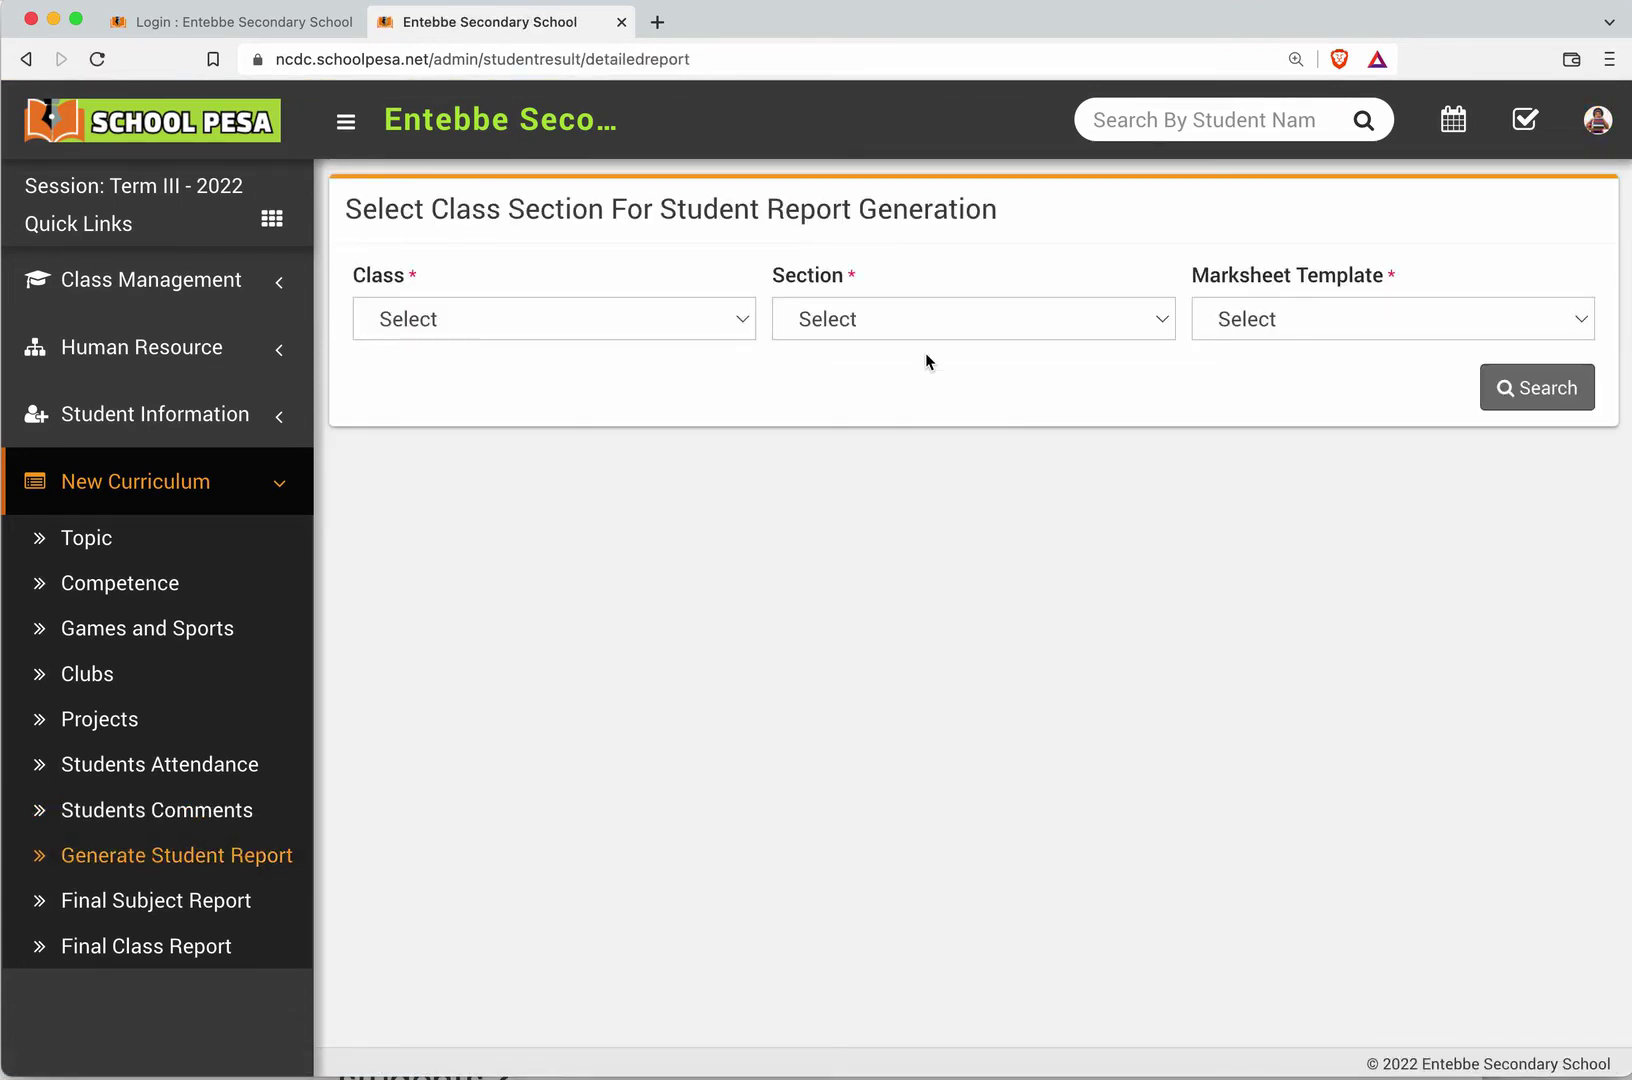
left_click(524, 322)
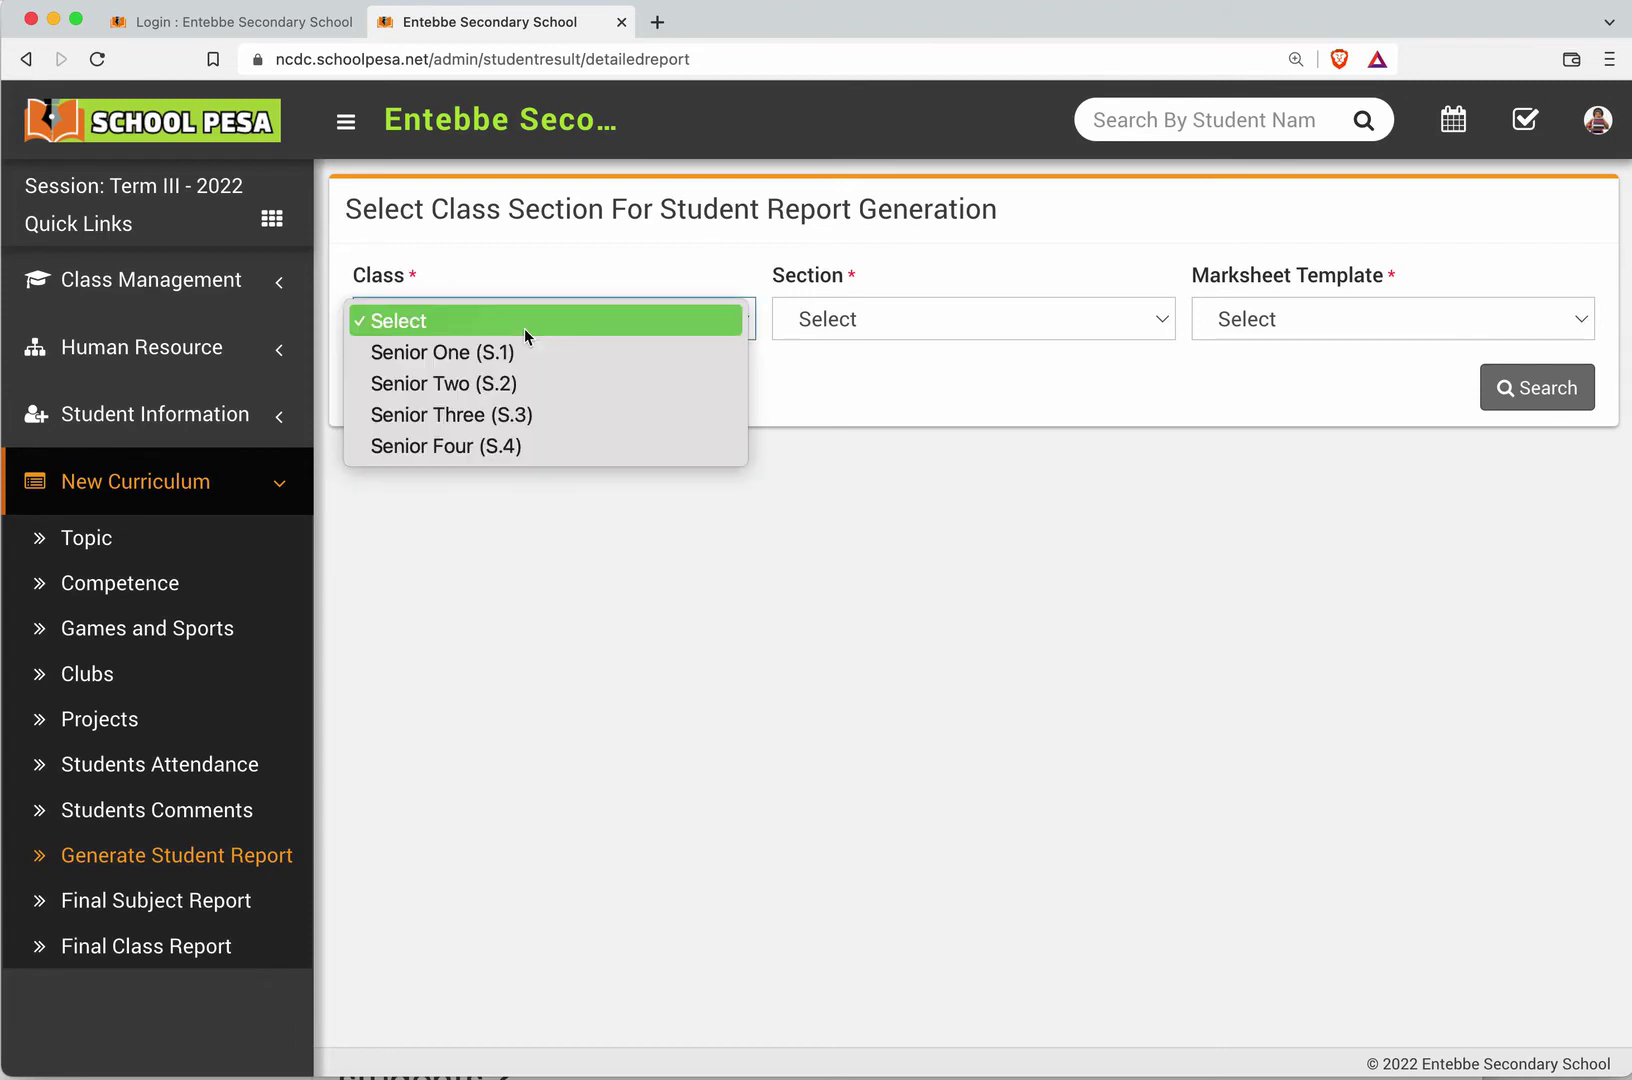
left_click(529, 386)
left_click(838, 320)
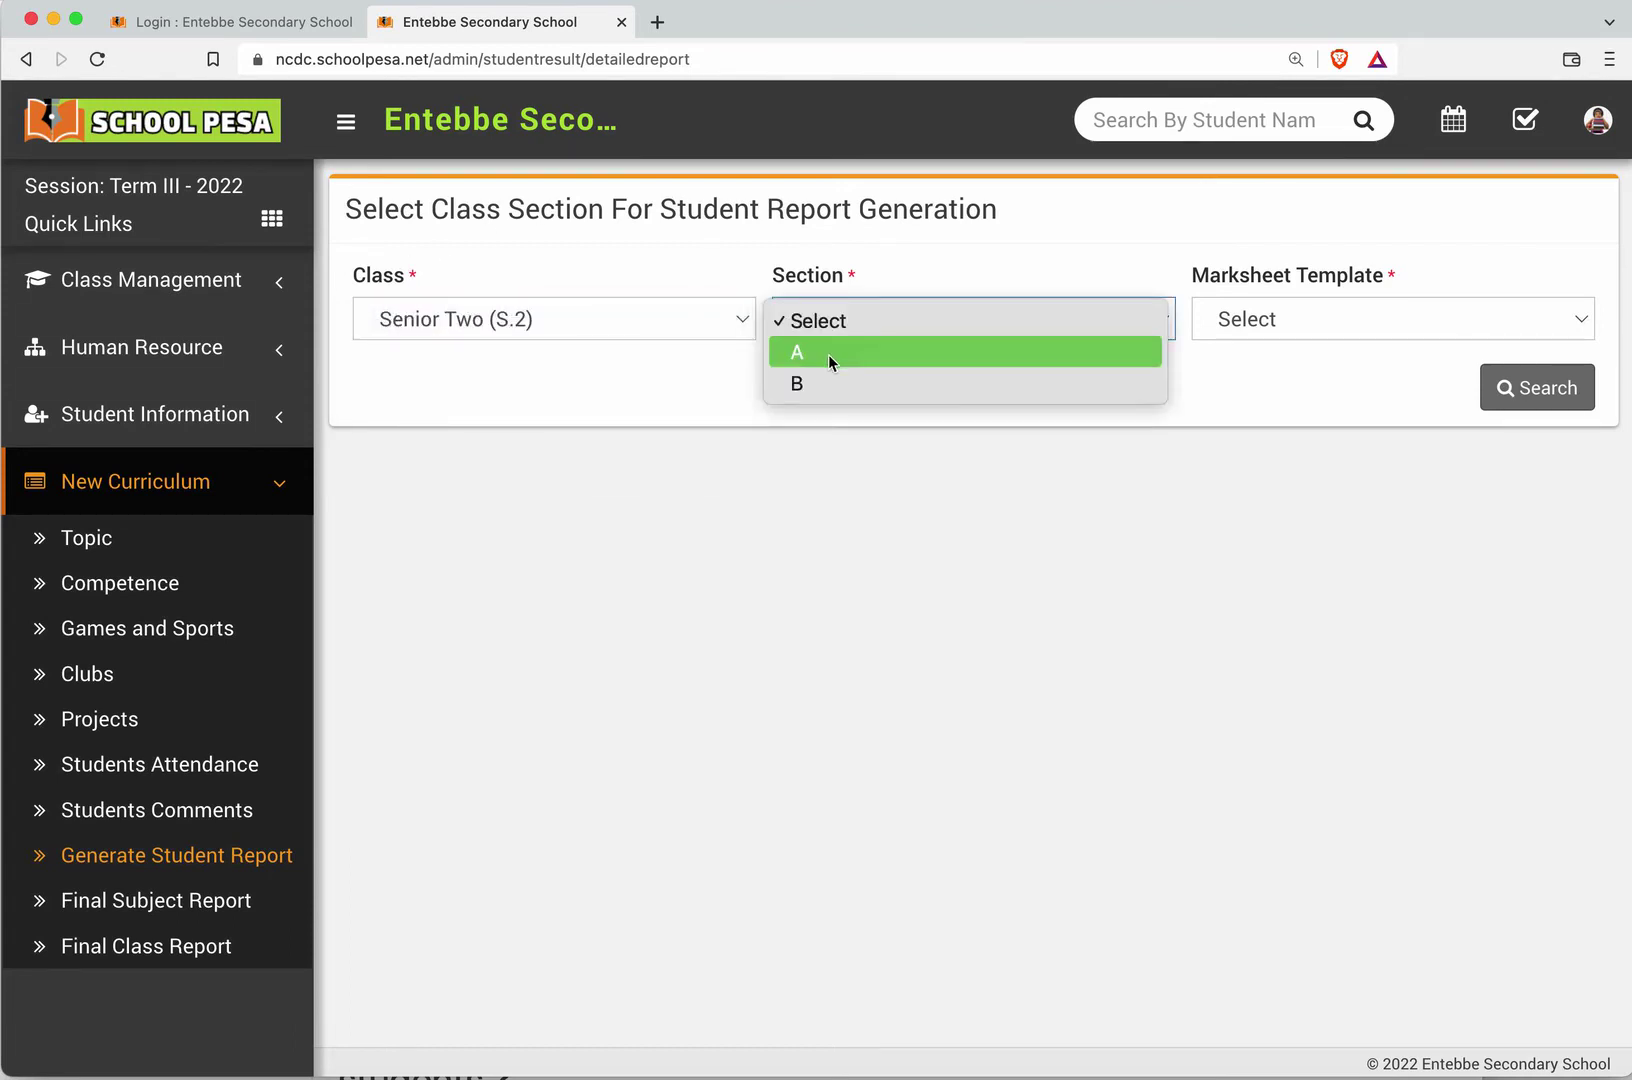
left_click(829, 355)
left_click(1399, 312)
left_click(1366, 349)
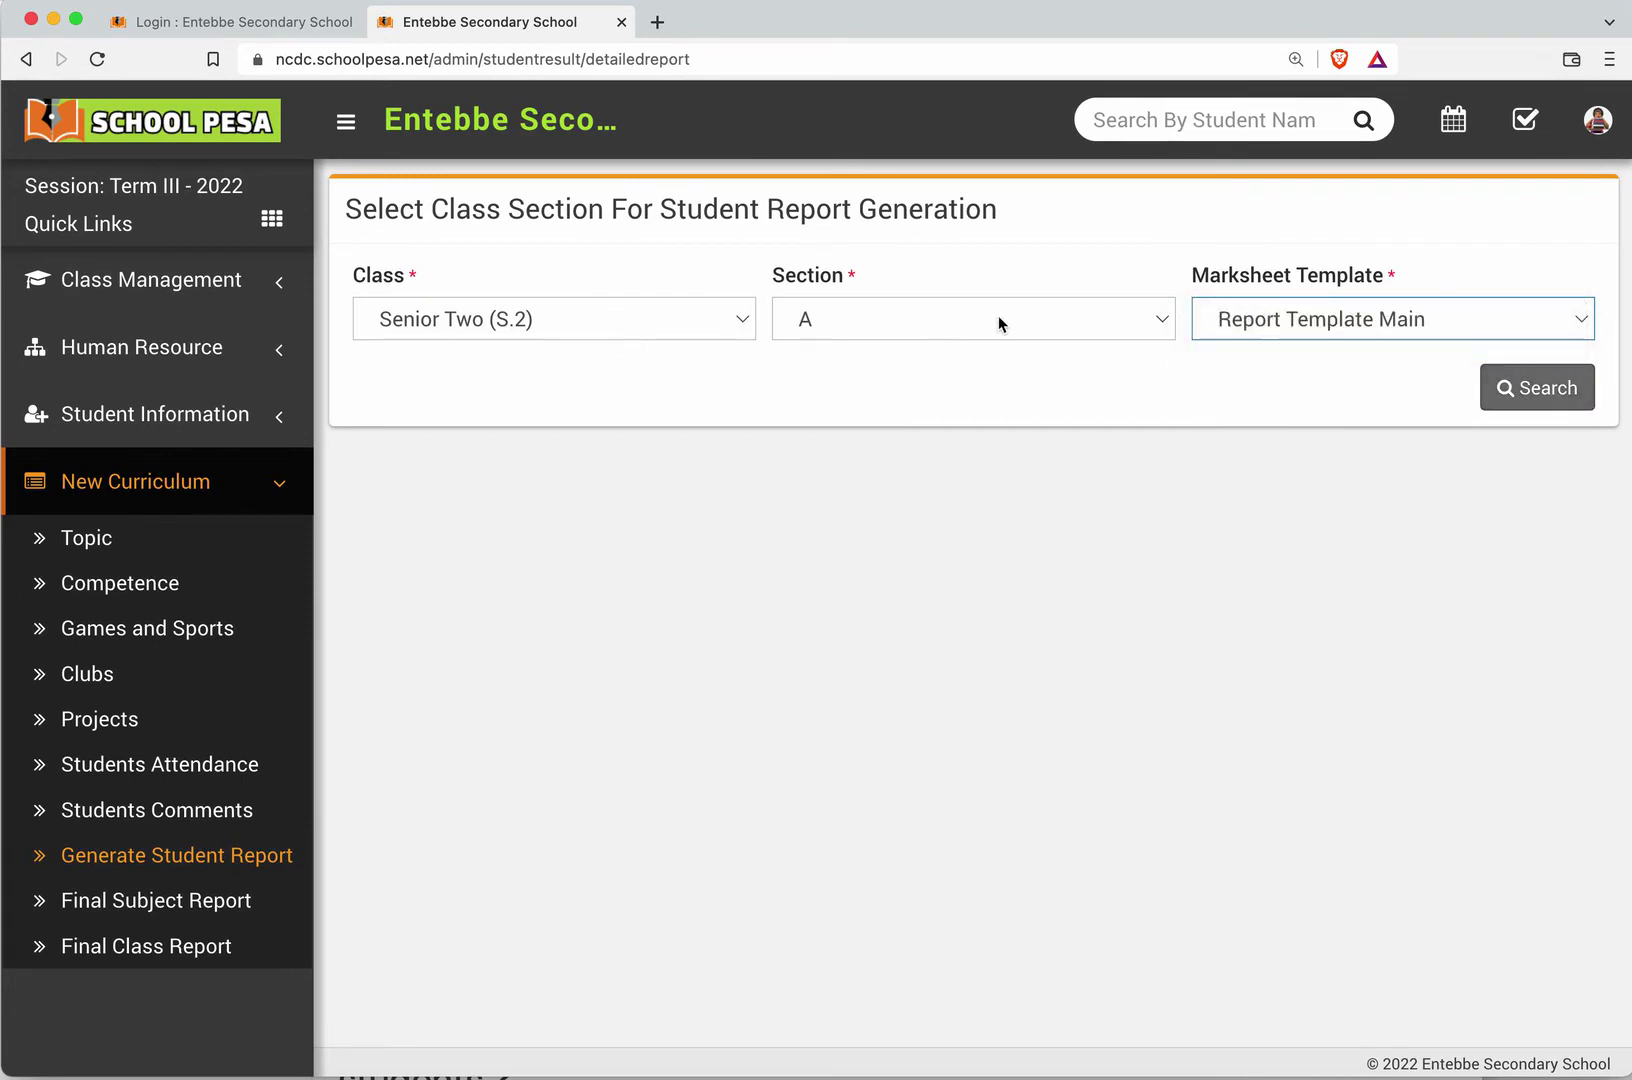
left_click(1528, 390)
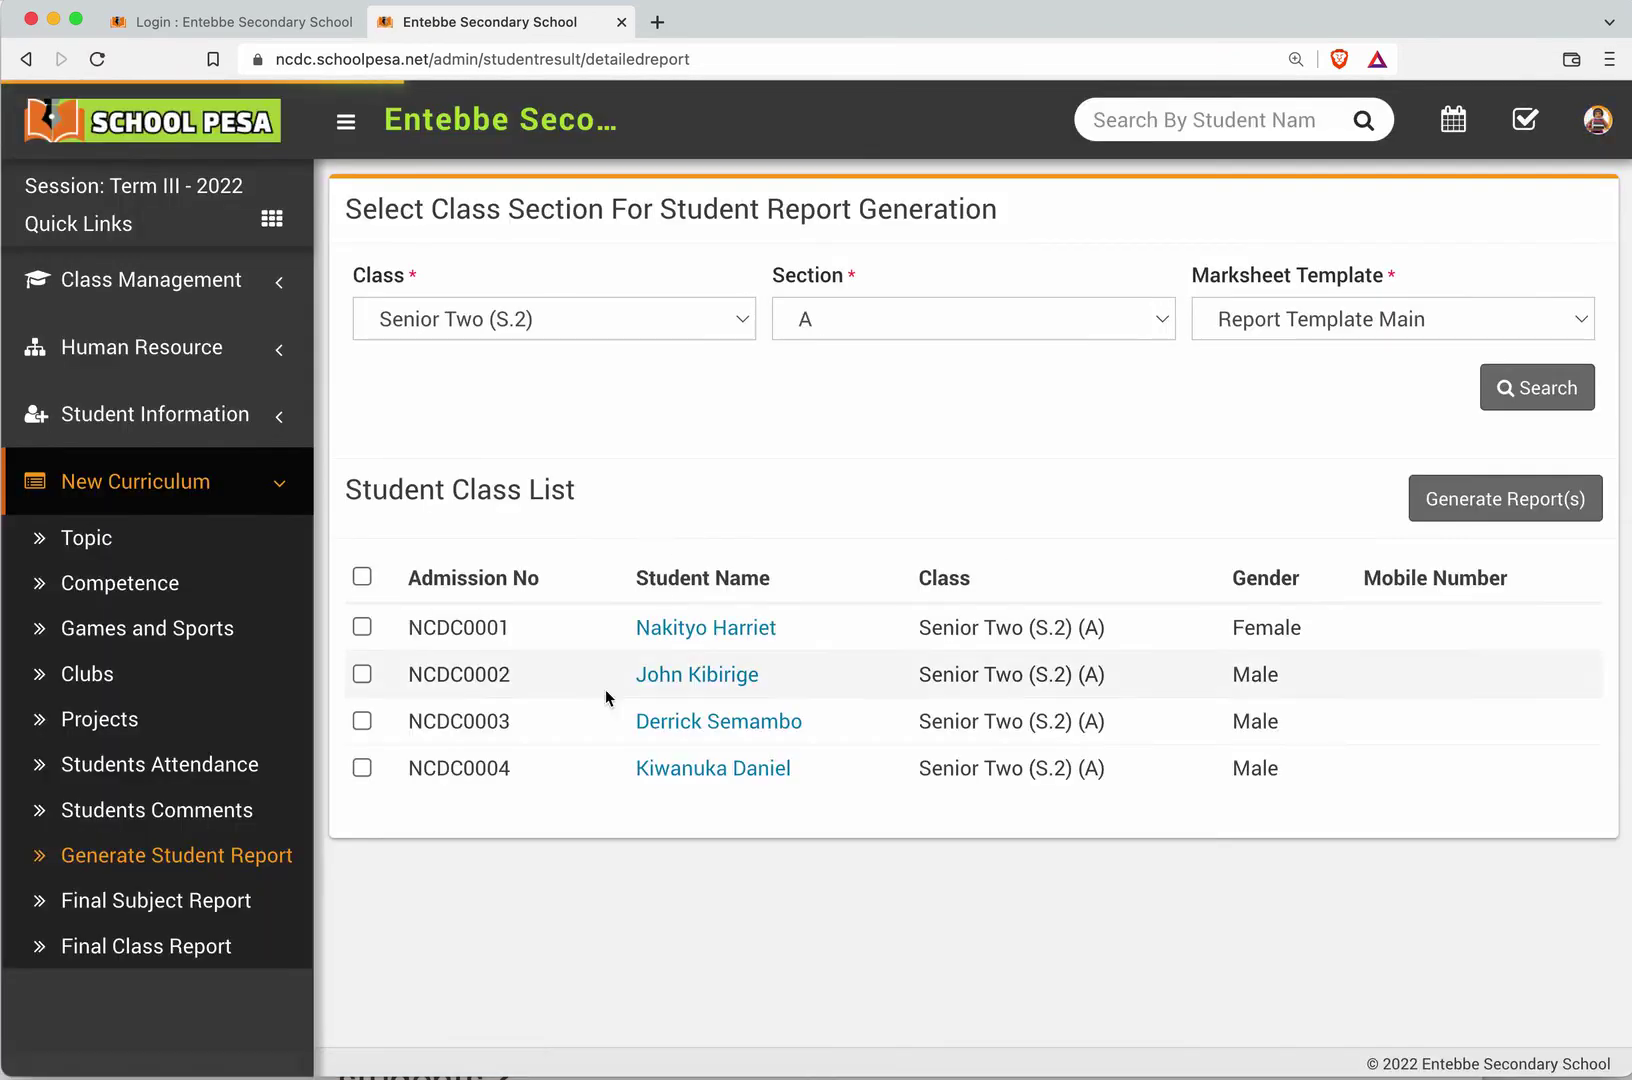
Step: Select the first student in the Student Class List and generate that student's report
left_click(362, 627)
left_click(1549, 521)
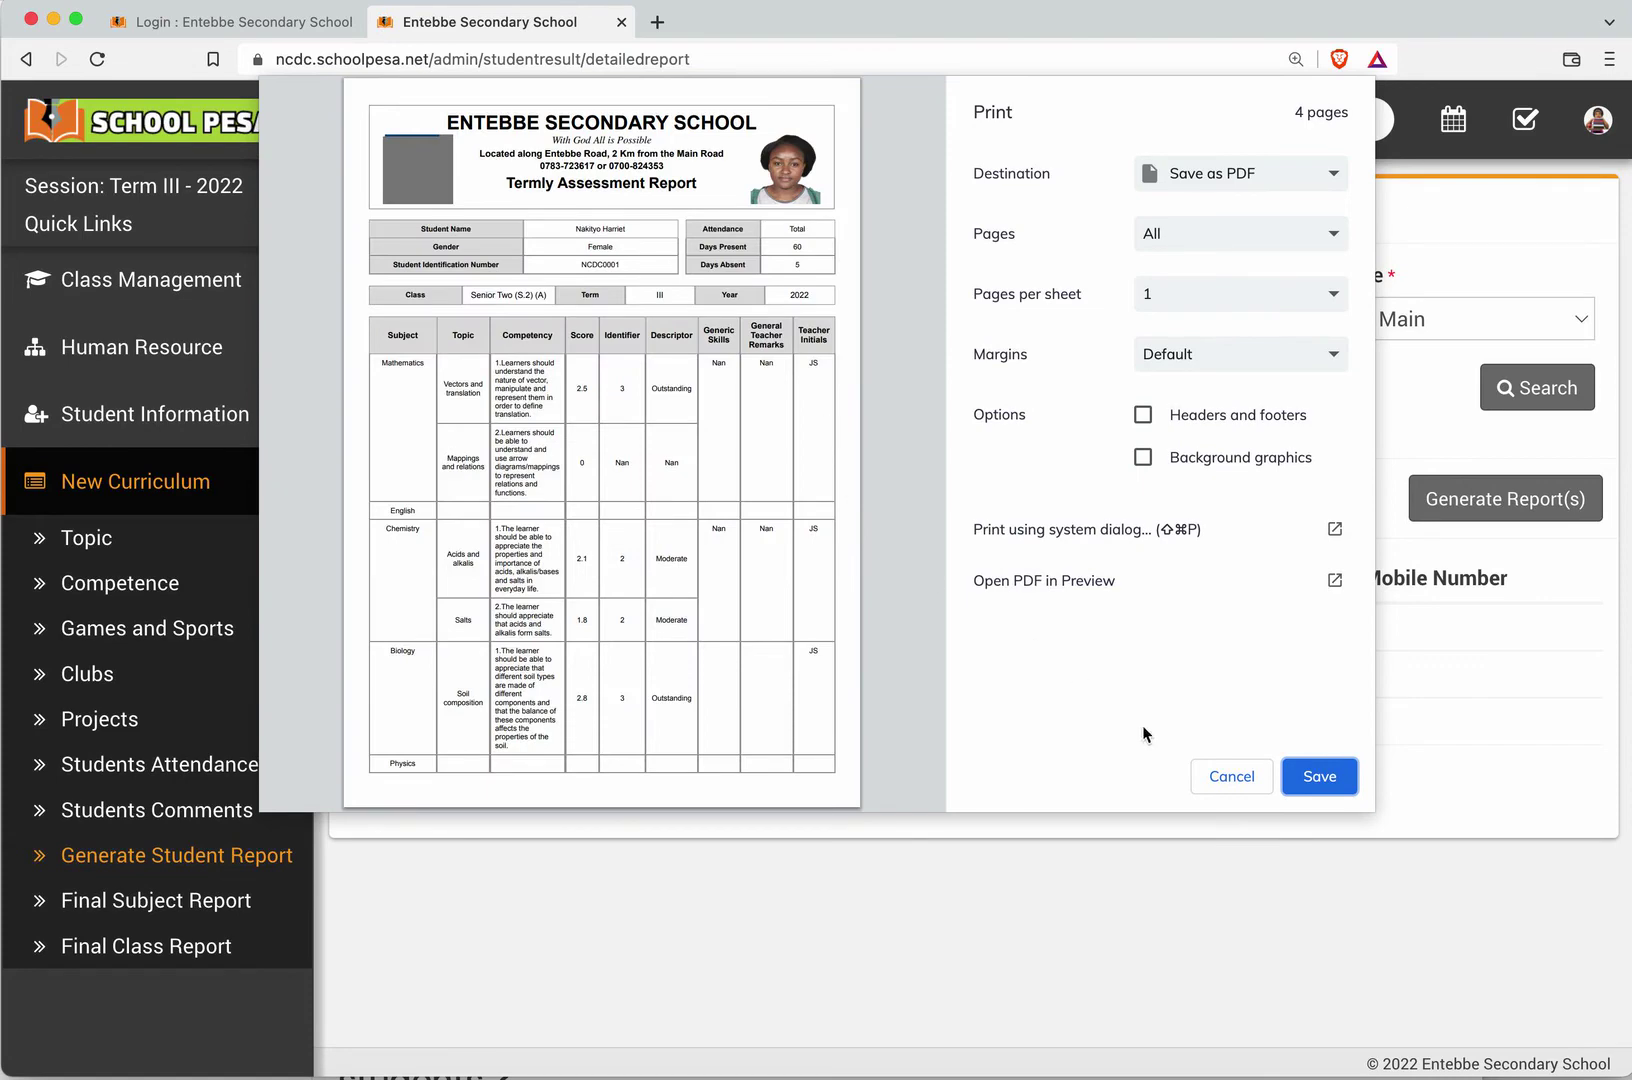
Step: Cancel the print preview and generate the same student's report again, repeating this three times
left_click(1232, 777)
left_click(1466, 499)
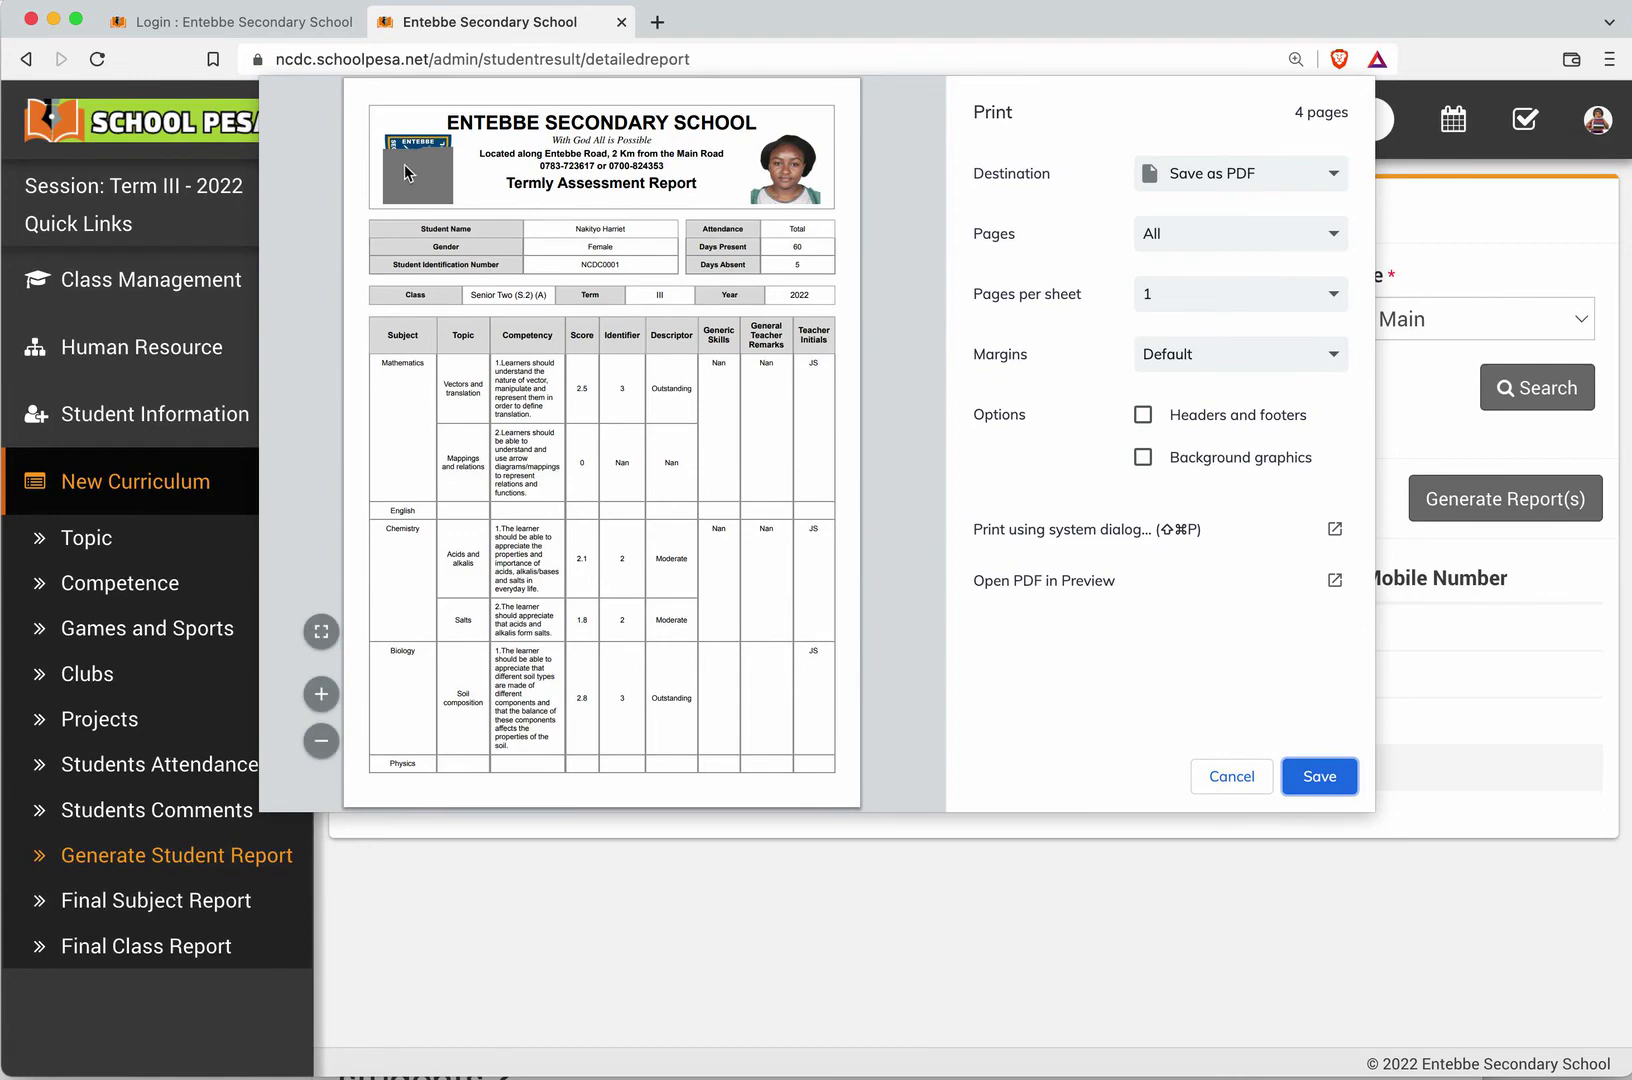
left_click(1232, 774)
left_click(1497, 508)
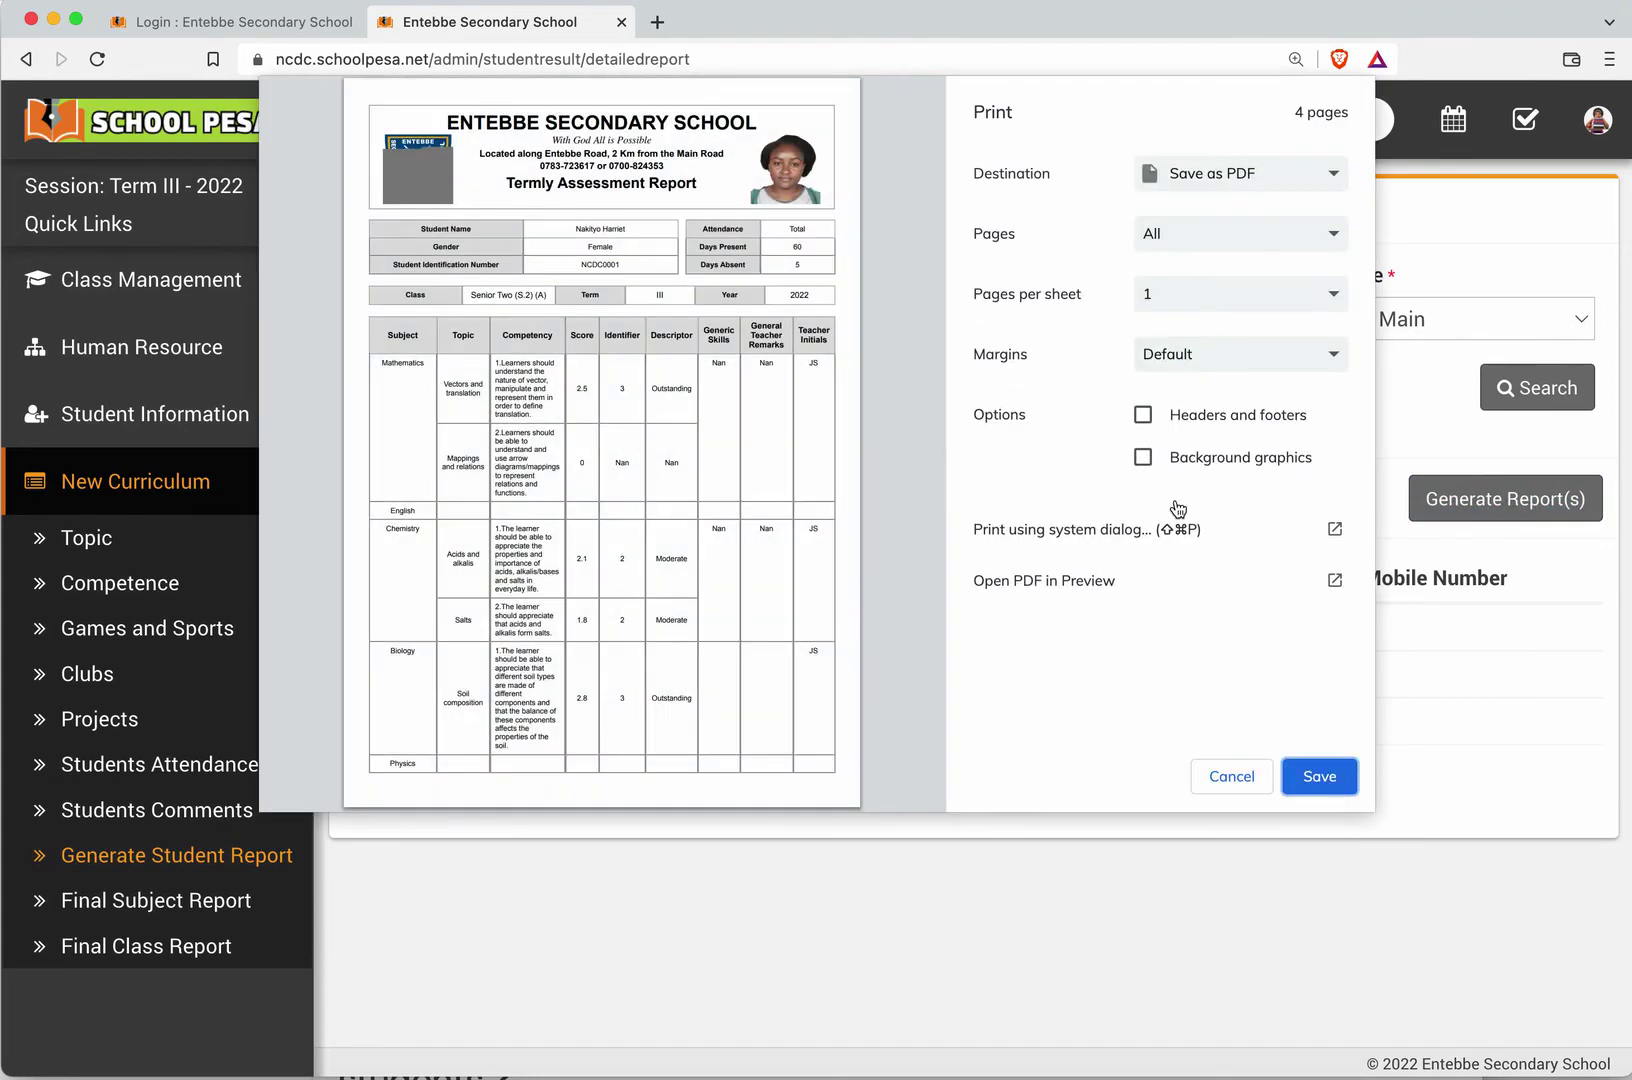
left_click(1240, 774)
left_click(1473, 510)
Step: Look through the pages of the generated Termly Assessment Report in the print preview and return to the first page
scroll(704, 677, "down", 6)
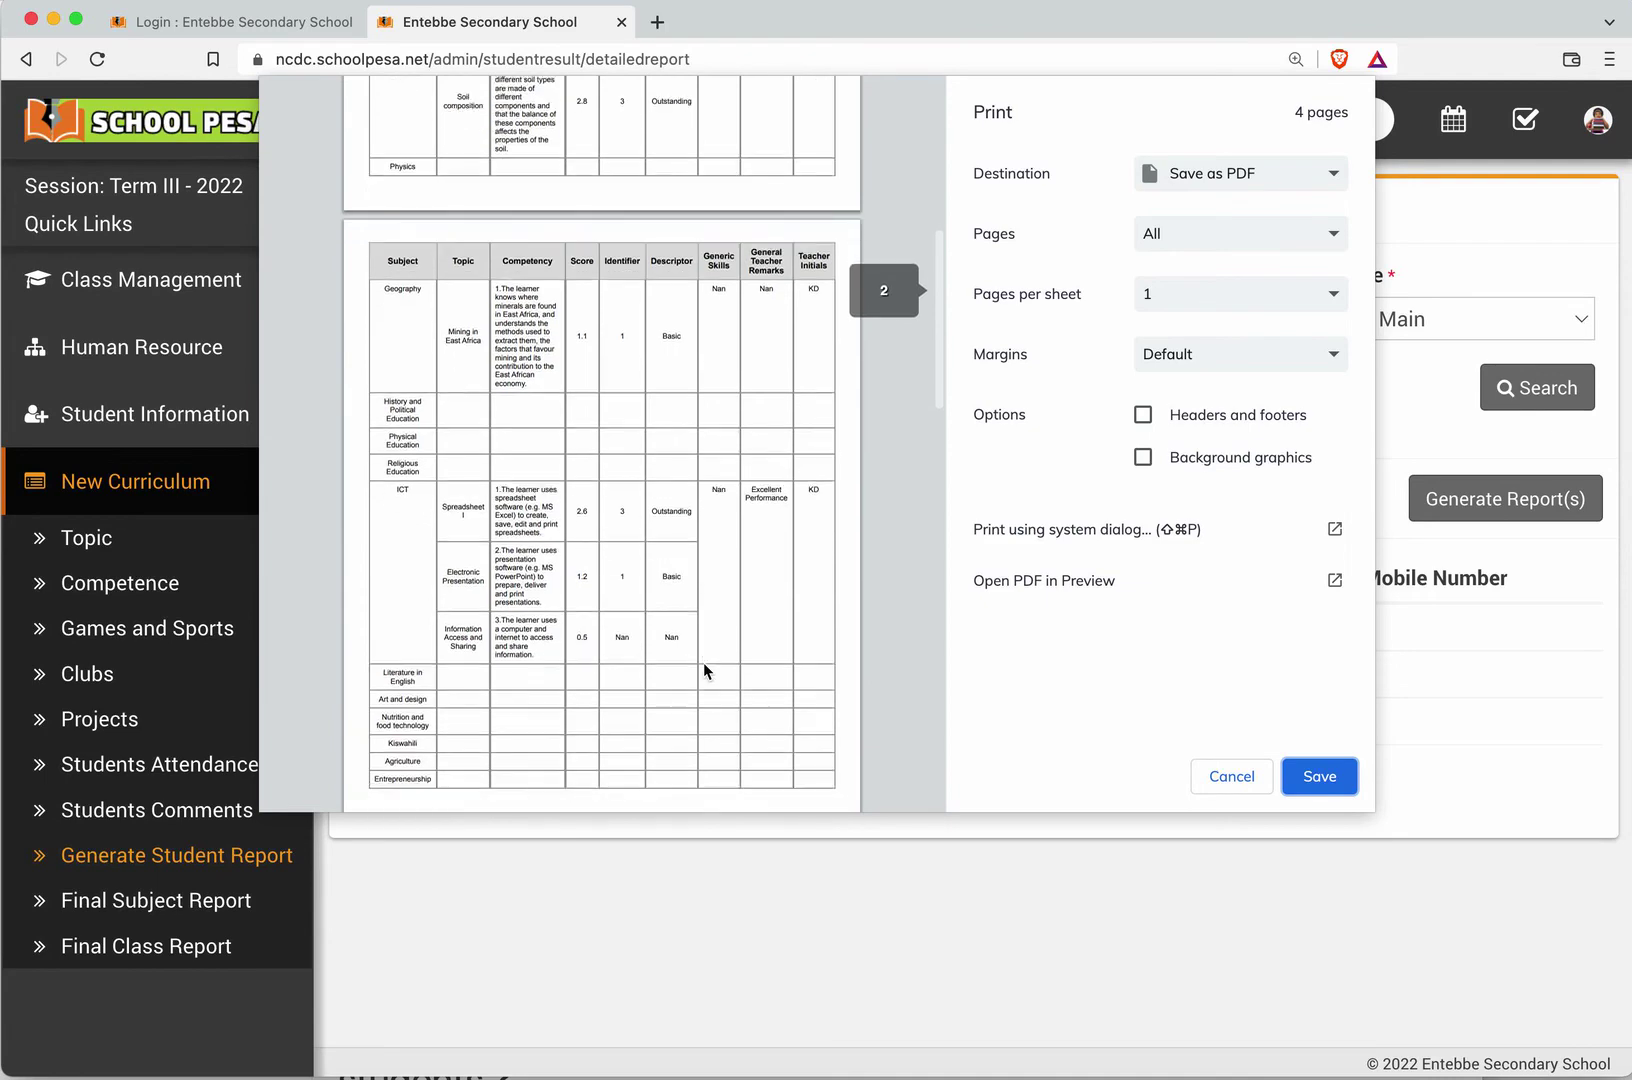
scroll(703, 662, "down", 8)
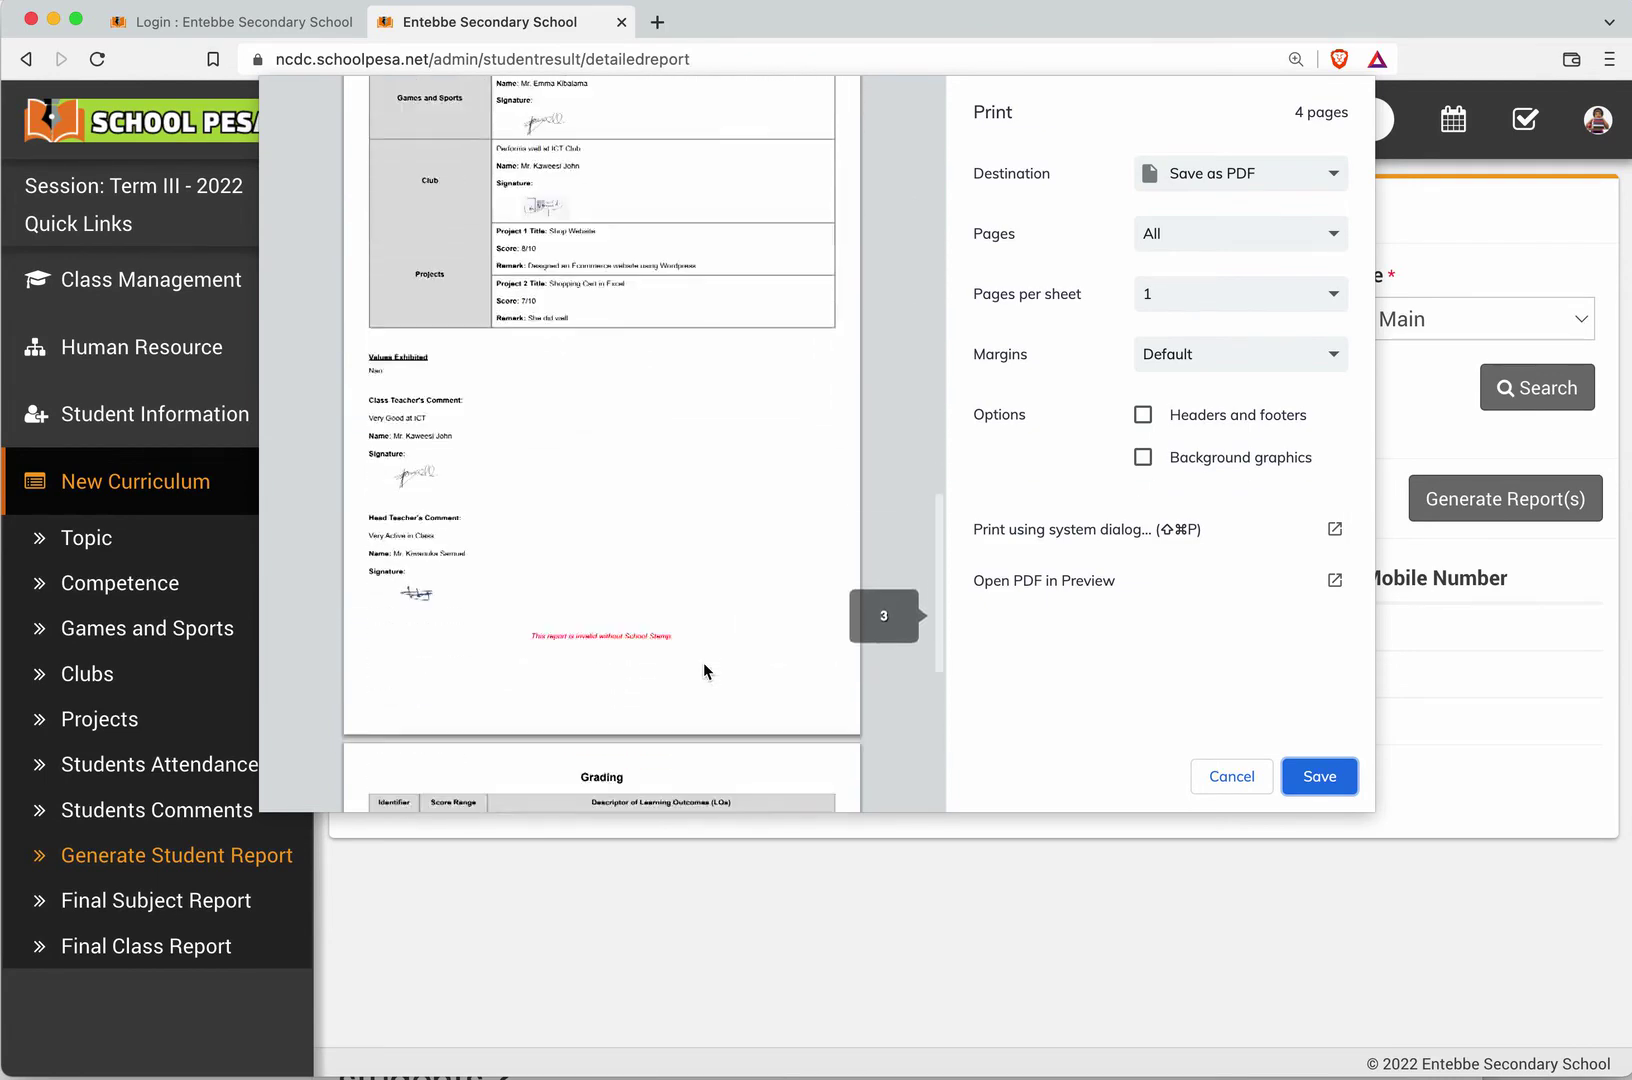
scroll(703, 662, "down", 5)
scroll(703, 662, "up", 12)
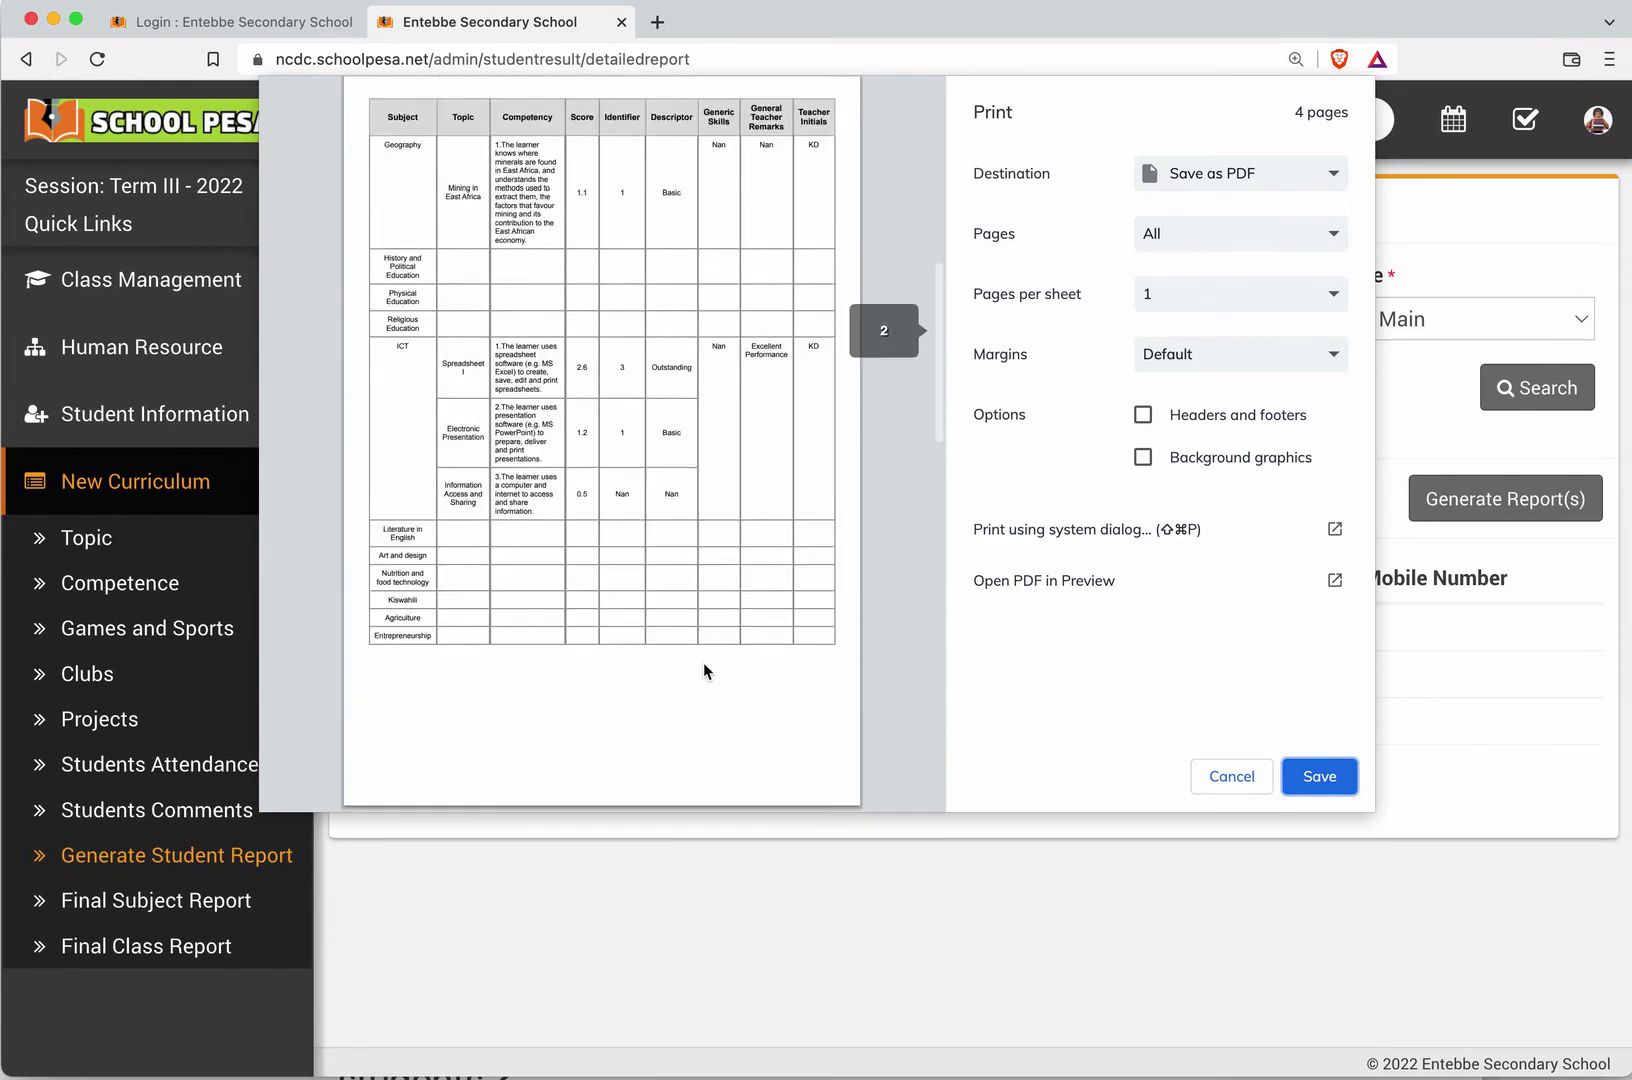
scroll(703, 662, "up", 6)
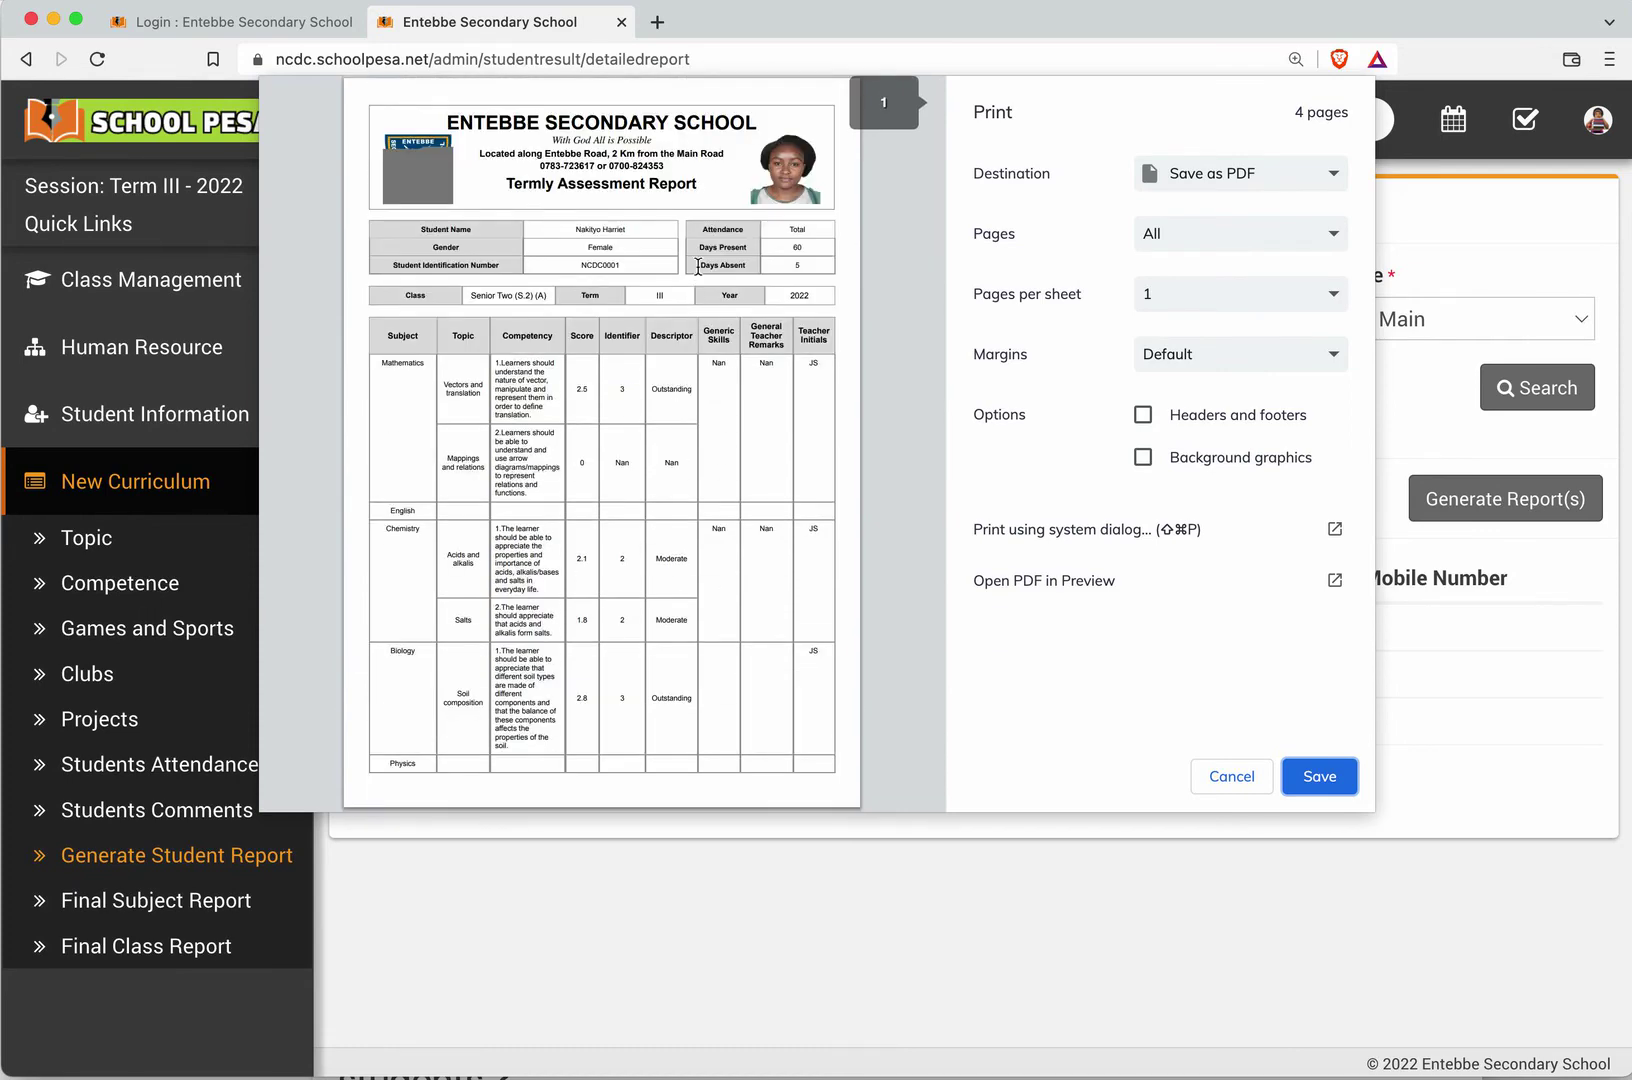
Step: Look at the second page of the student's Termly Assessment Report and close its print preview
scroll(754, 546, "down", 3)
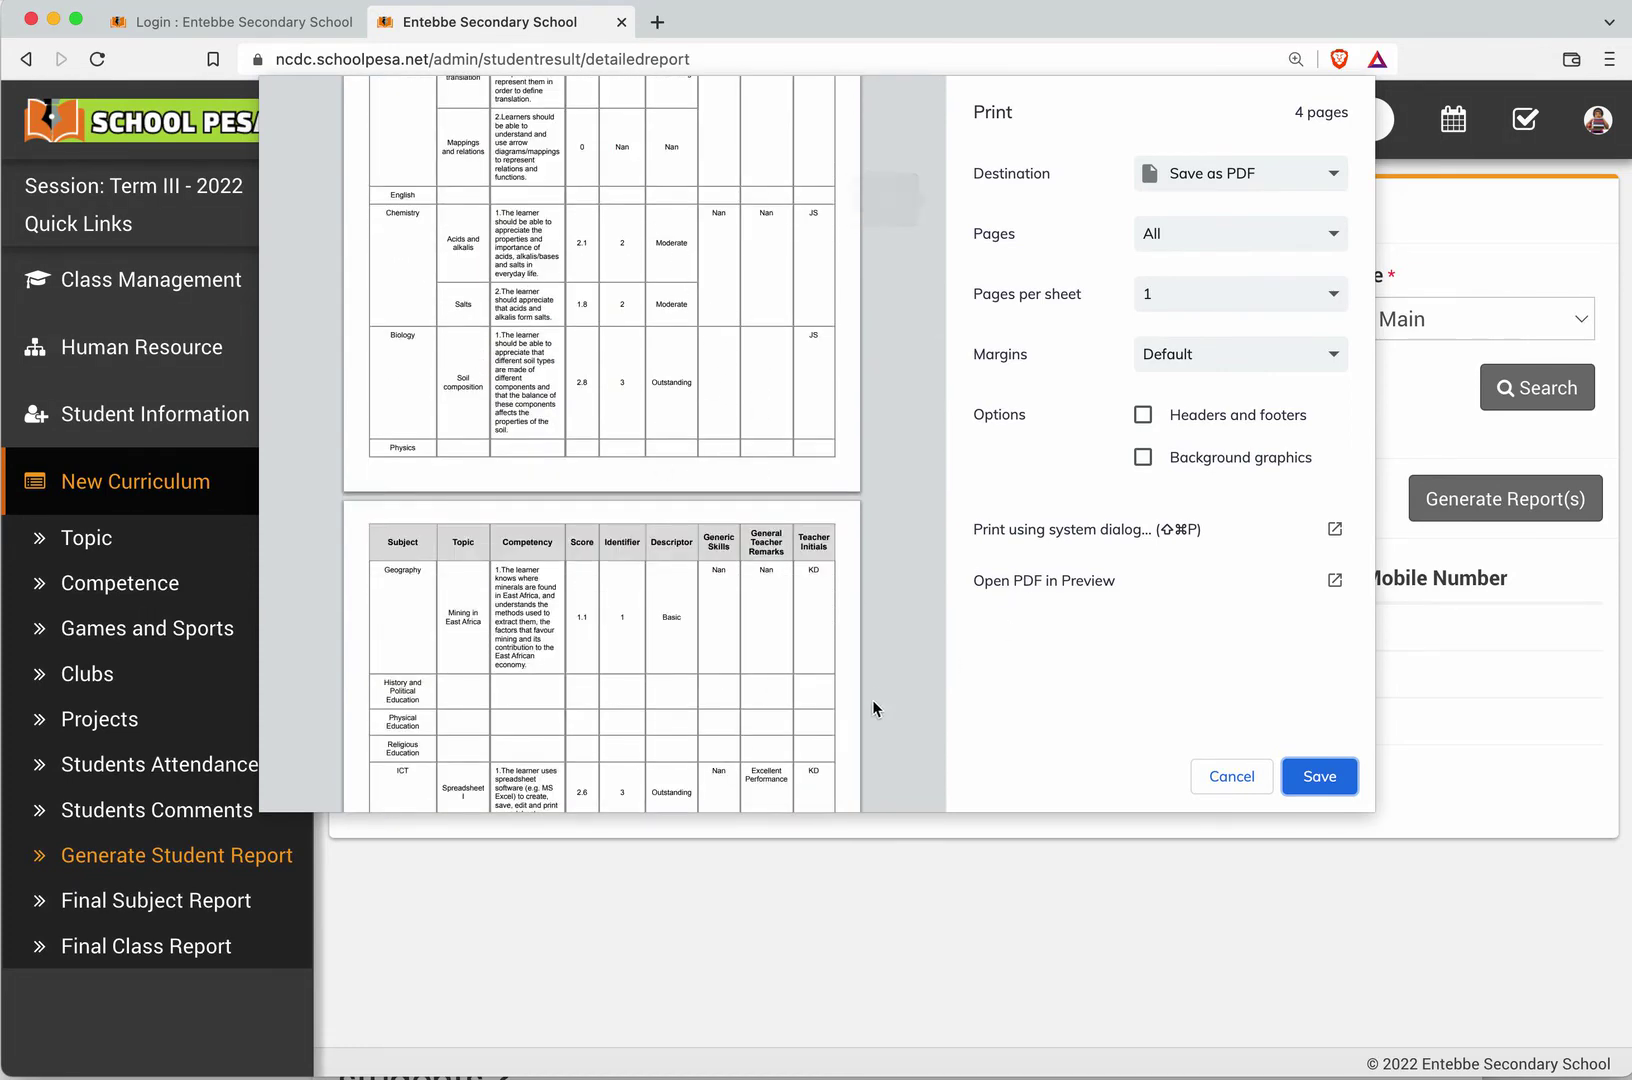
left_click(1240, 774)
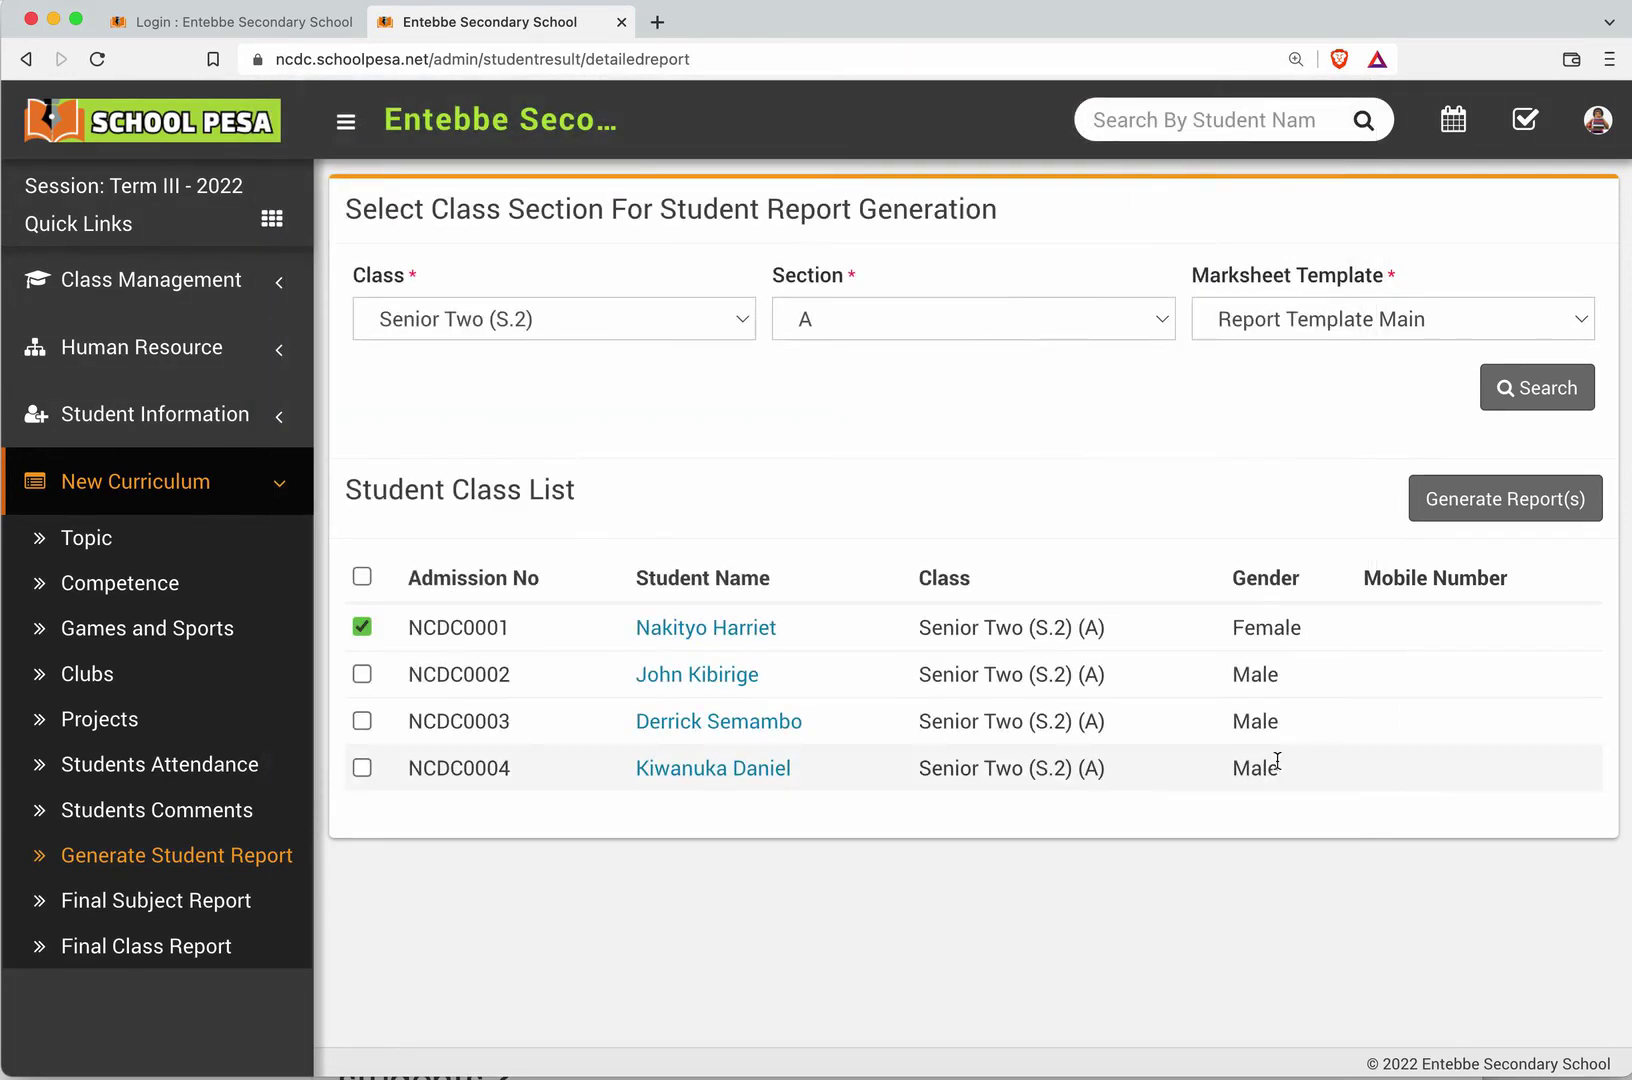
Step: Open Final Subject Report and choose class Senior Two (S.2), section A and the Report Template Main marksheet template
left_click(237, 903)
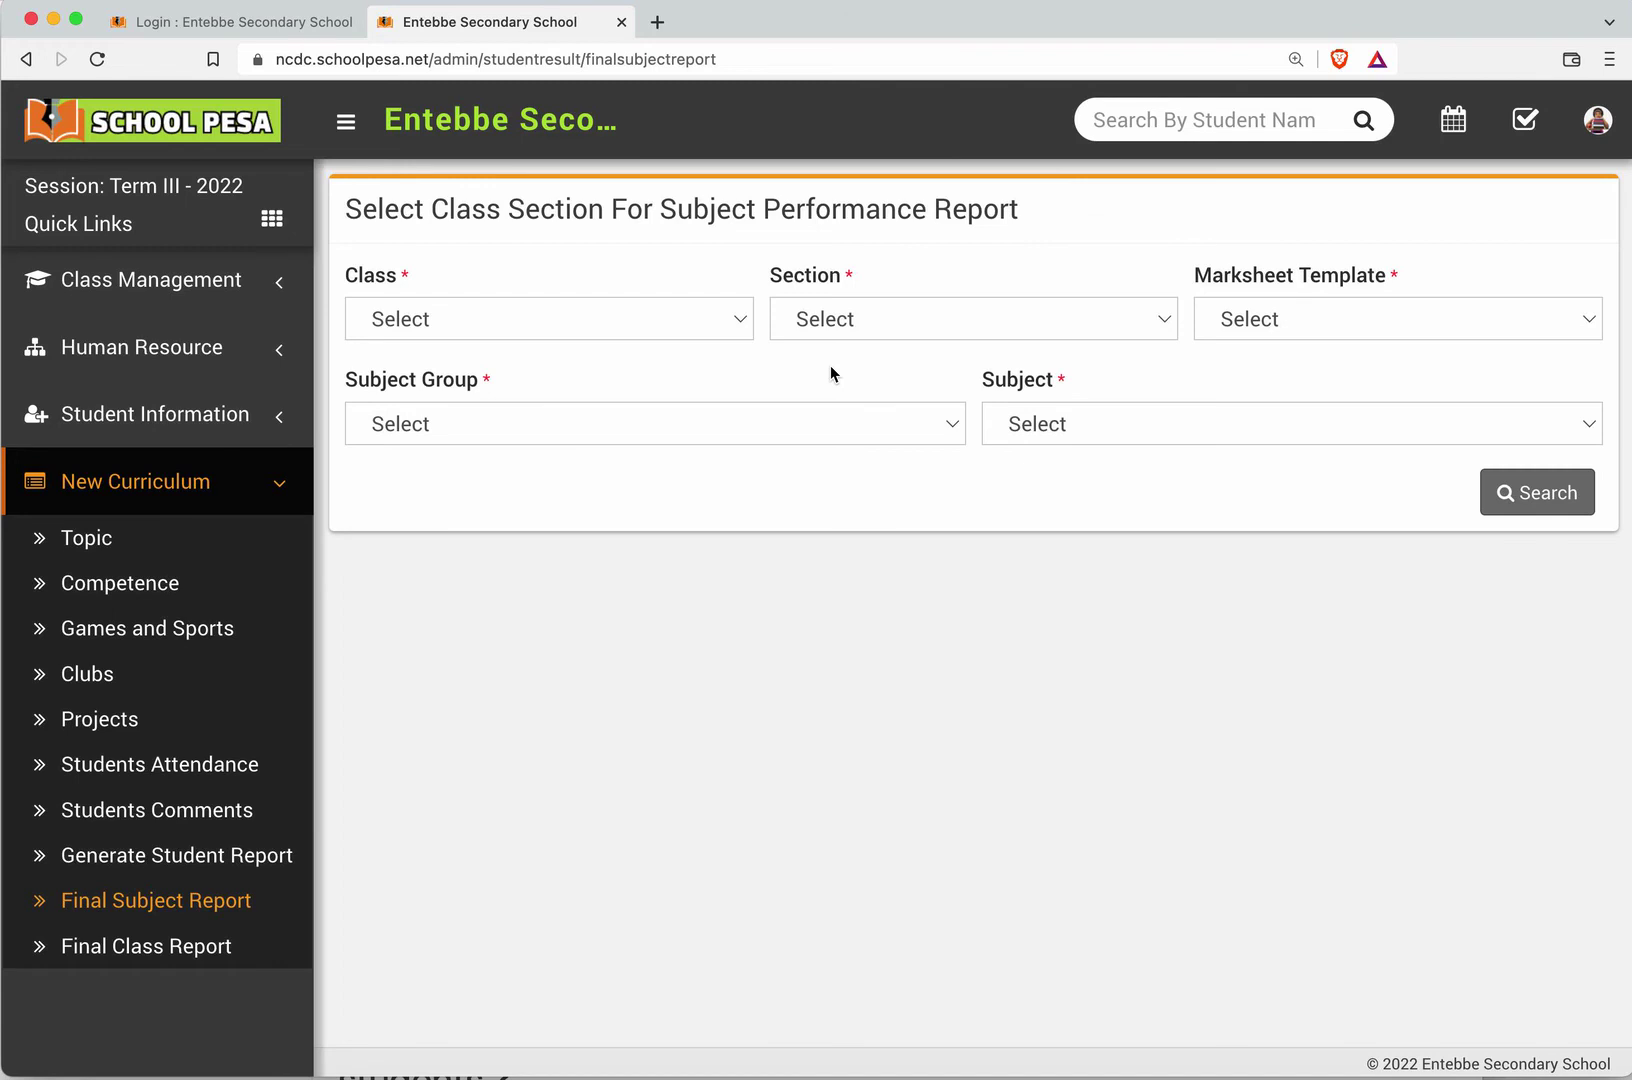
left_click(742, 320)
left_click(717, 384)
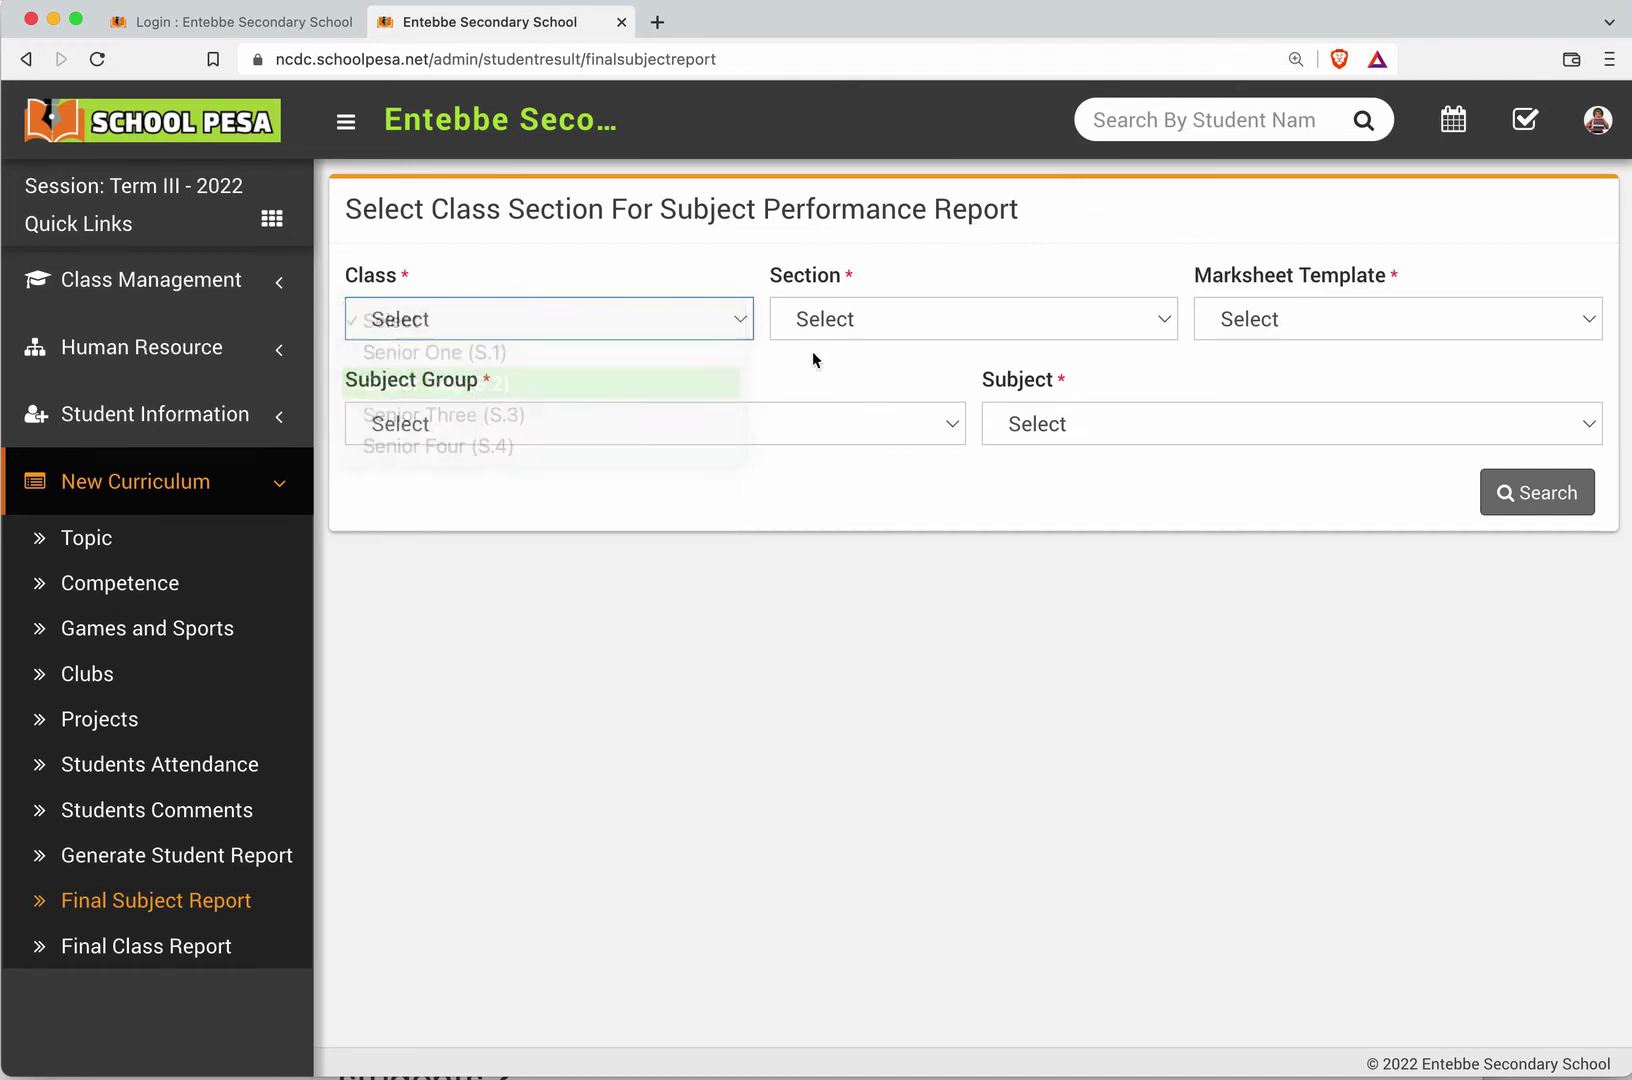
left_click(900, 323)
left_click(880, 352)
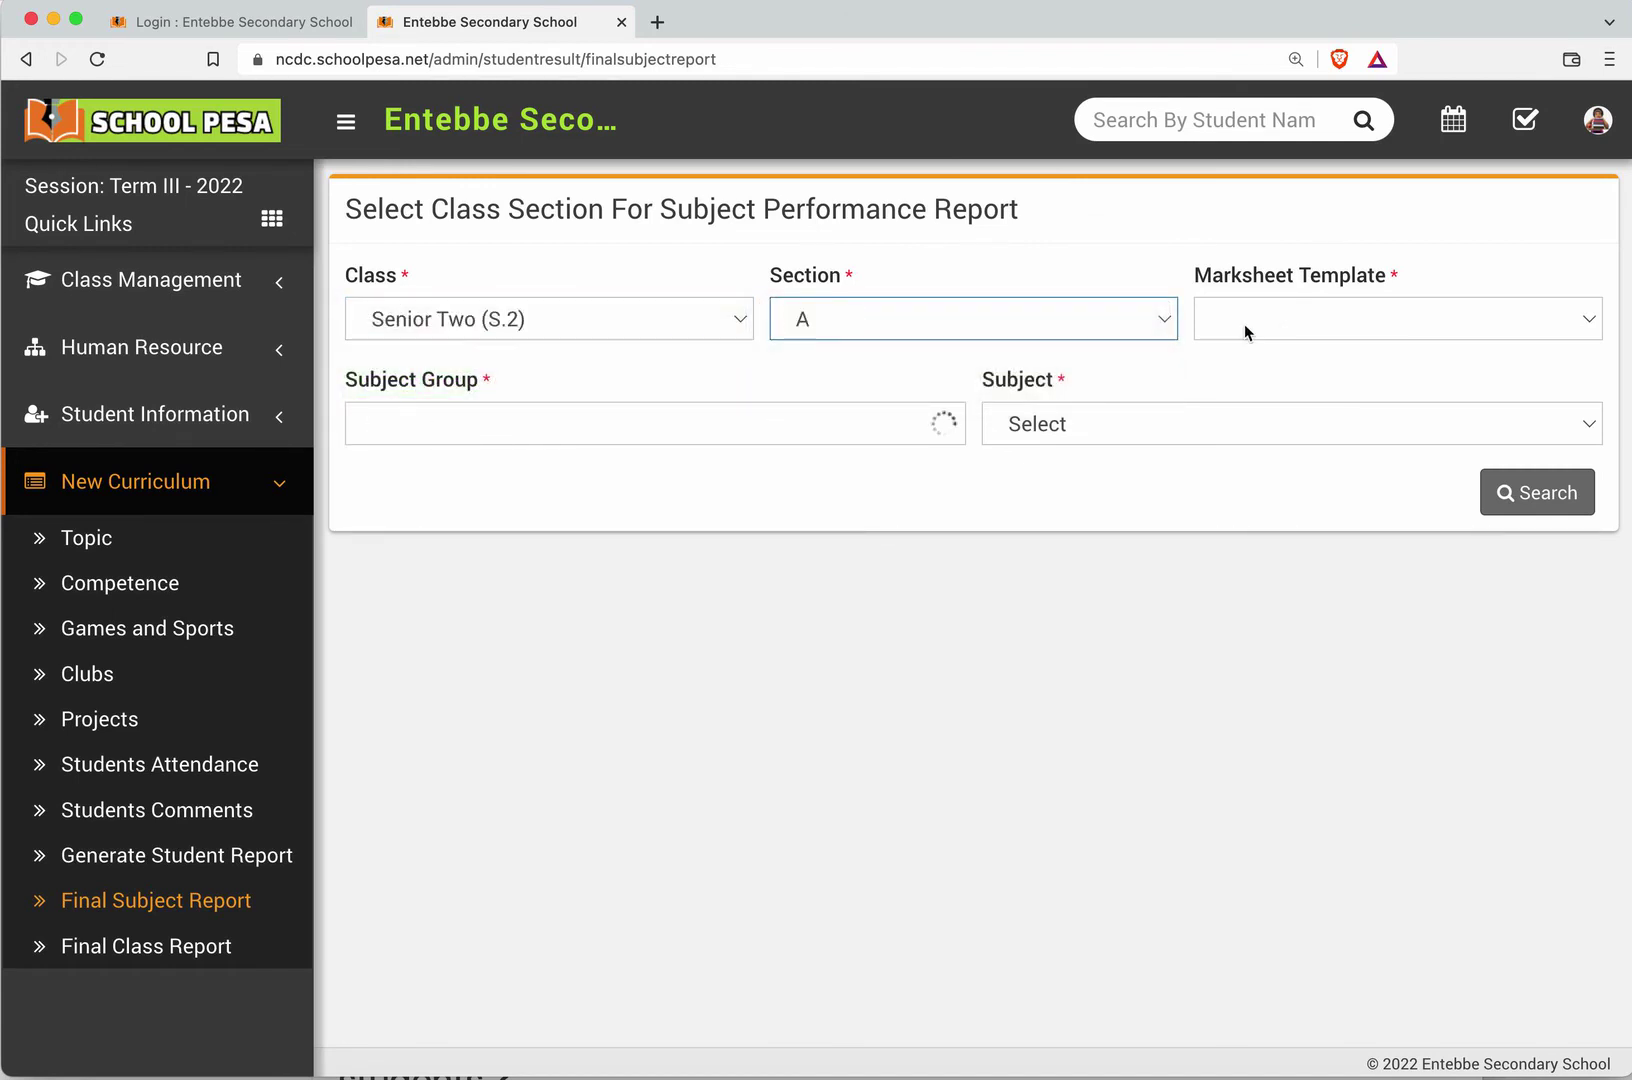
left_click(1244, 324)
left_click(1238, 352)
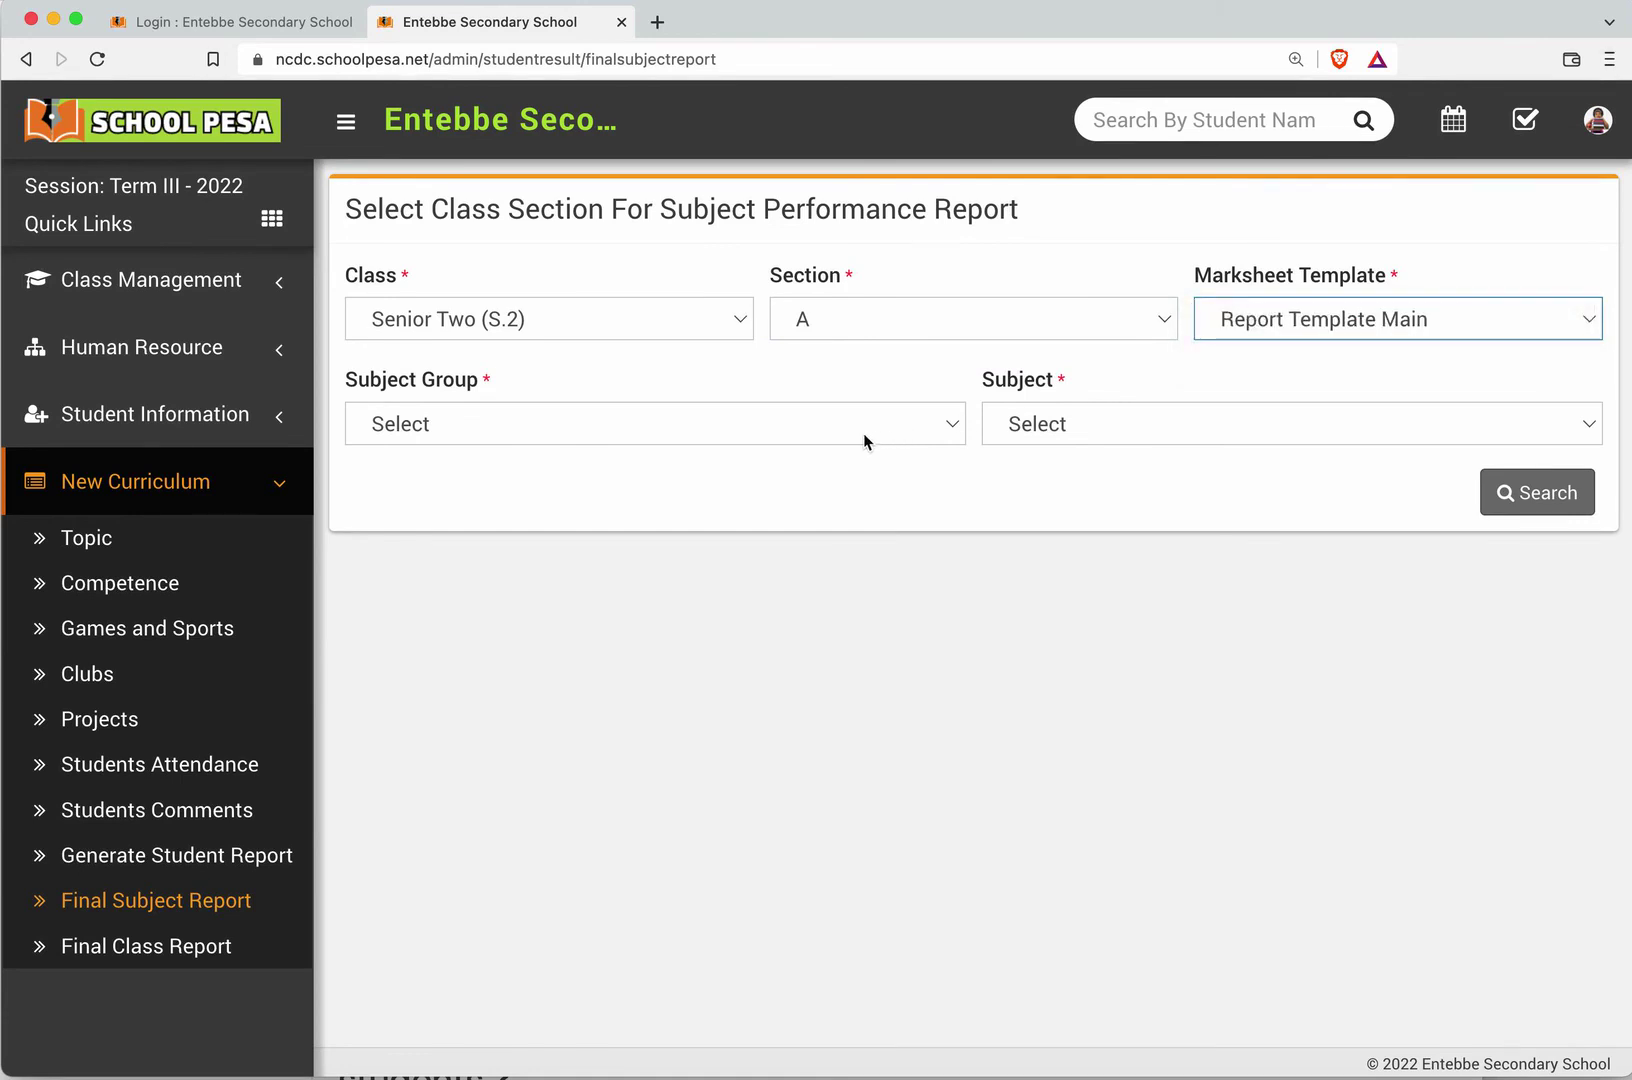
Step: Choose the Senior Two Subjects group and the subject ICT, and search for the matching students
left_click(863, 433)
left_click(850, 453)
left_click(1132, 433)
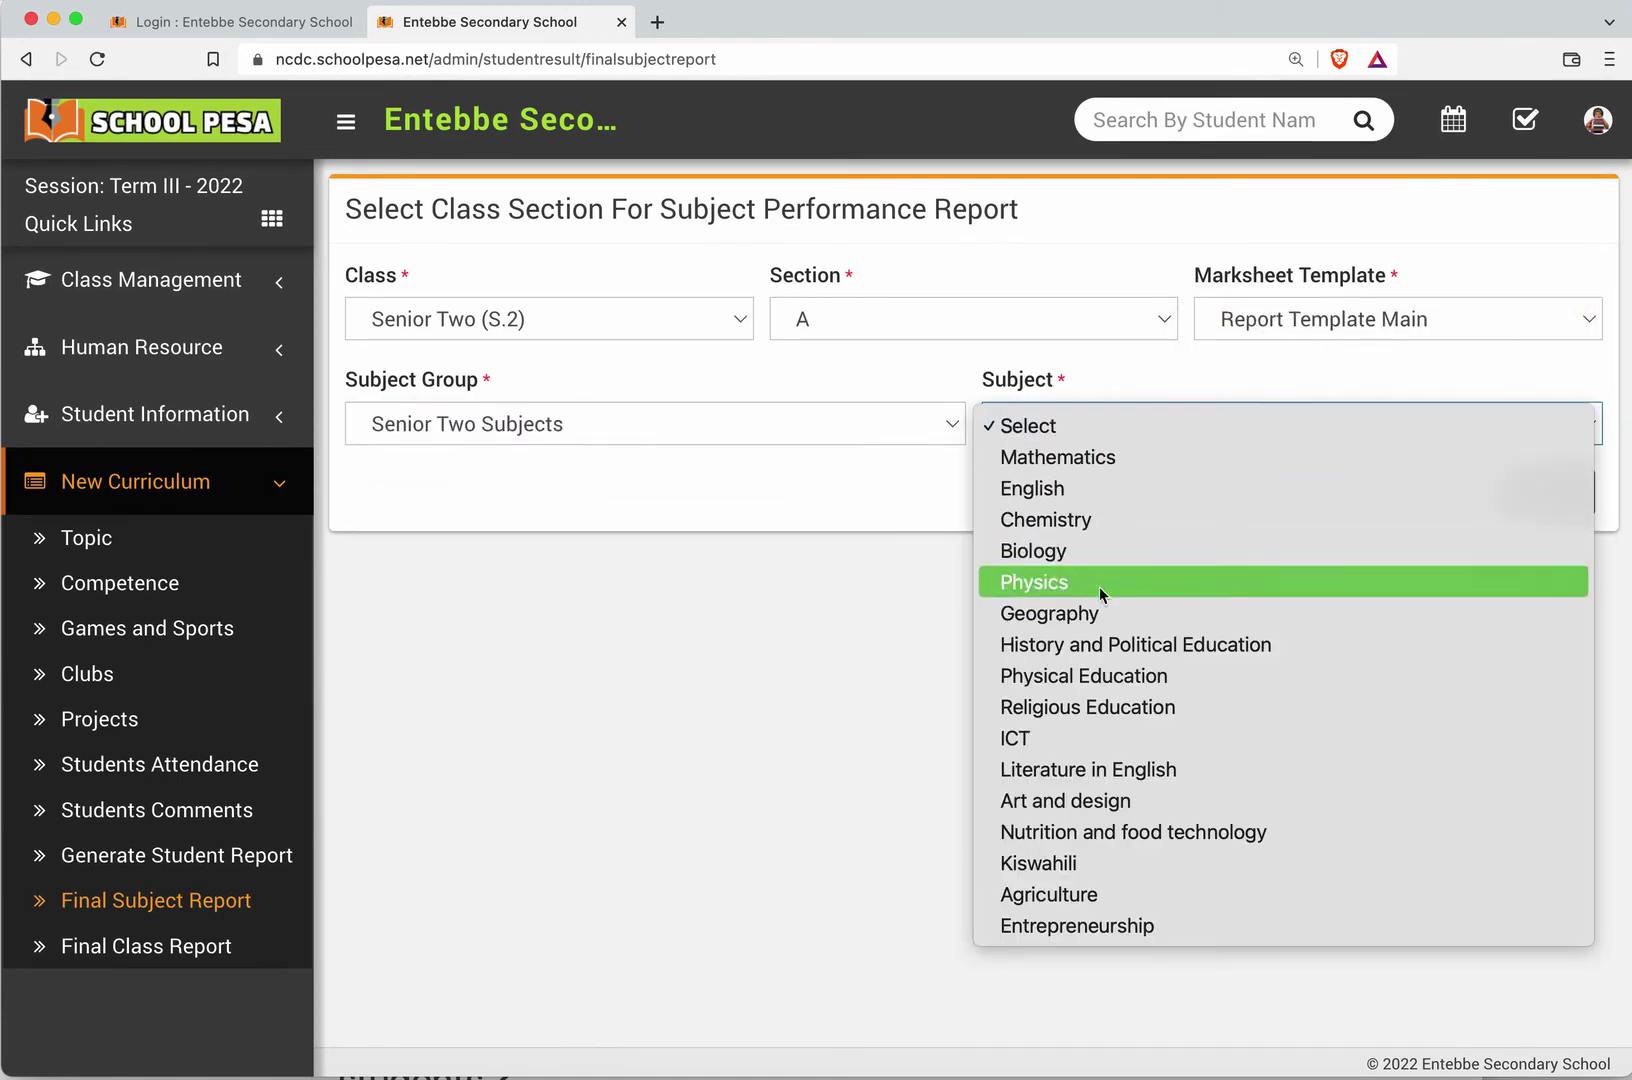
left_click(1089, 740)
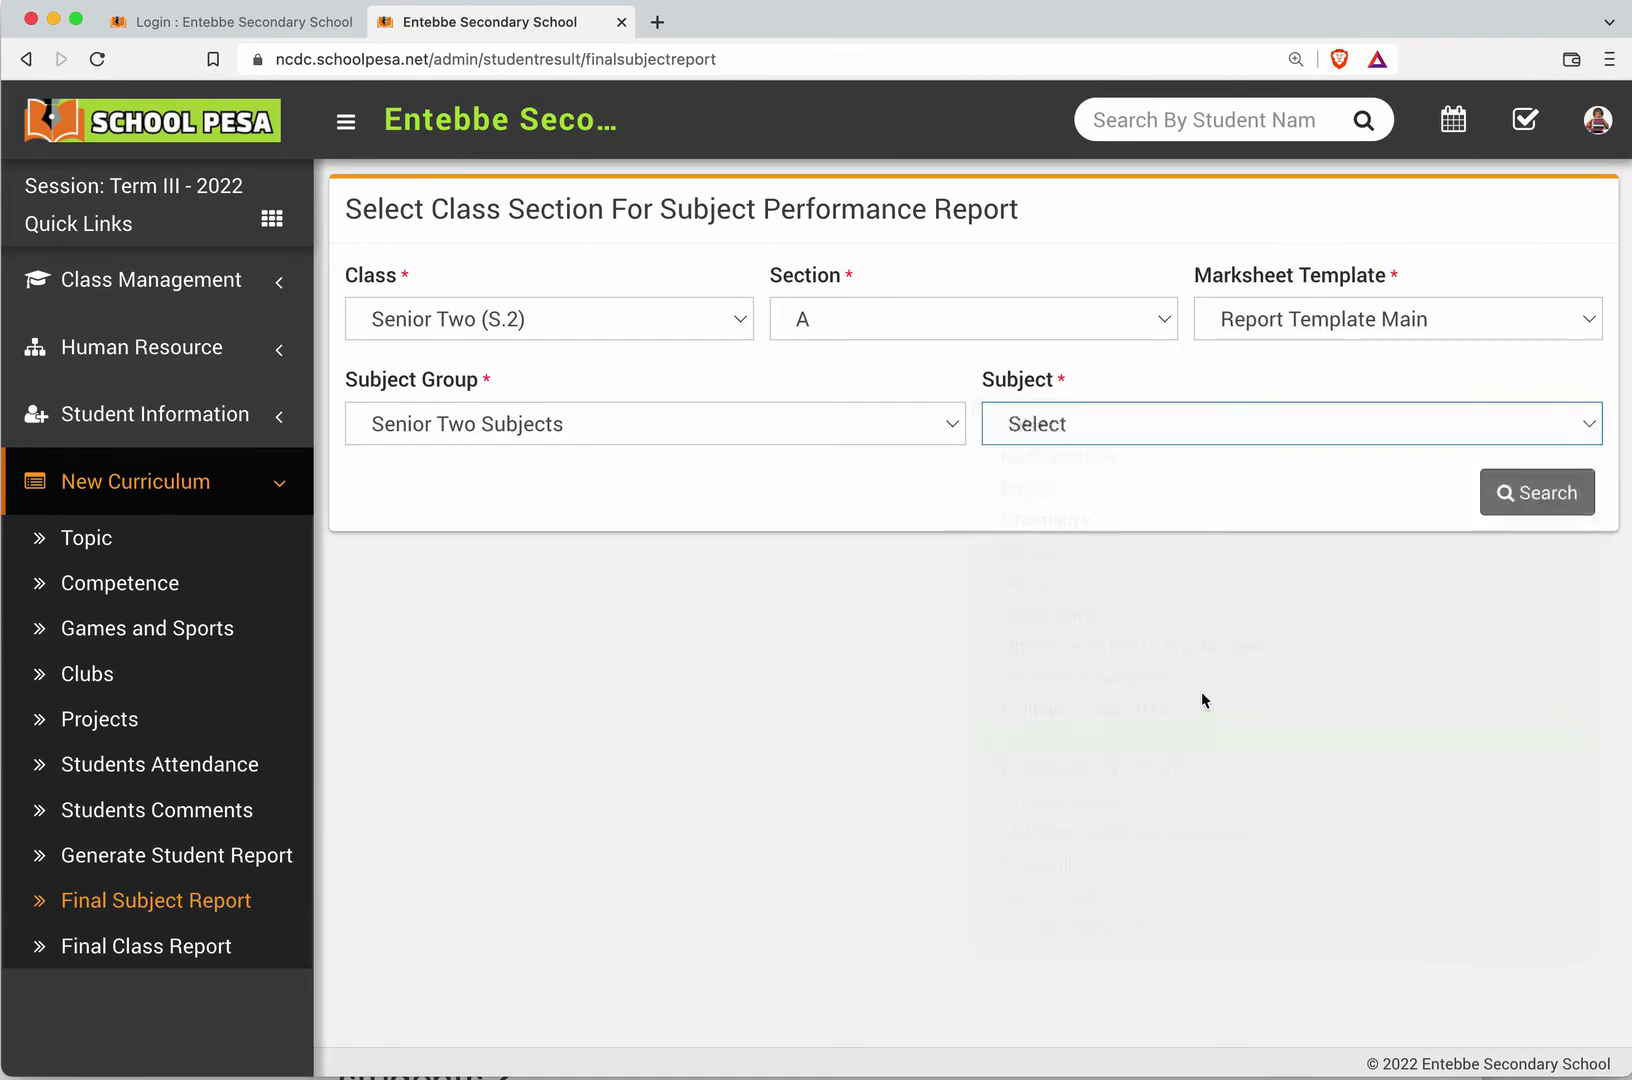
left_click(1540, 500)
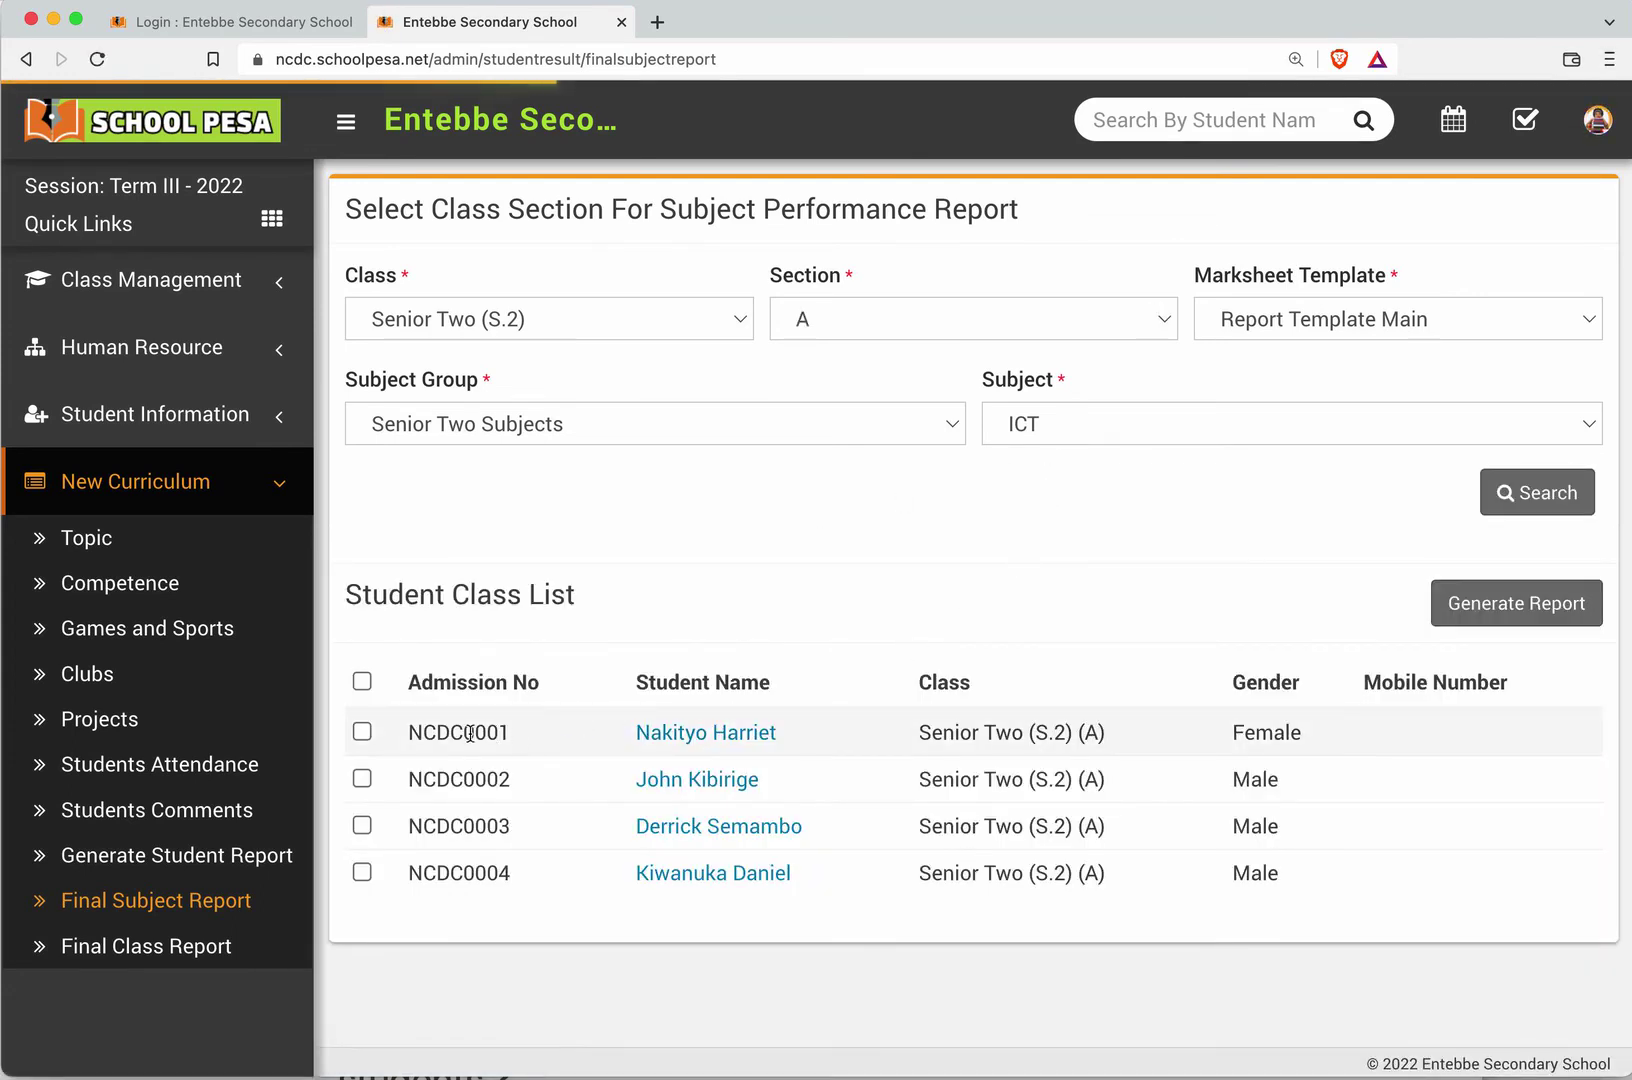
Step: Generate the ICT Performance Report for all listed students and review the first student's scores before closing the print preview
left_click(359, 683)
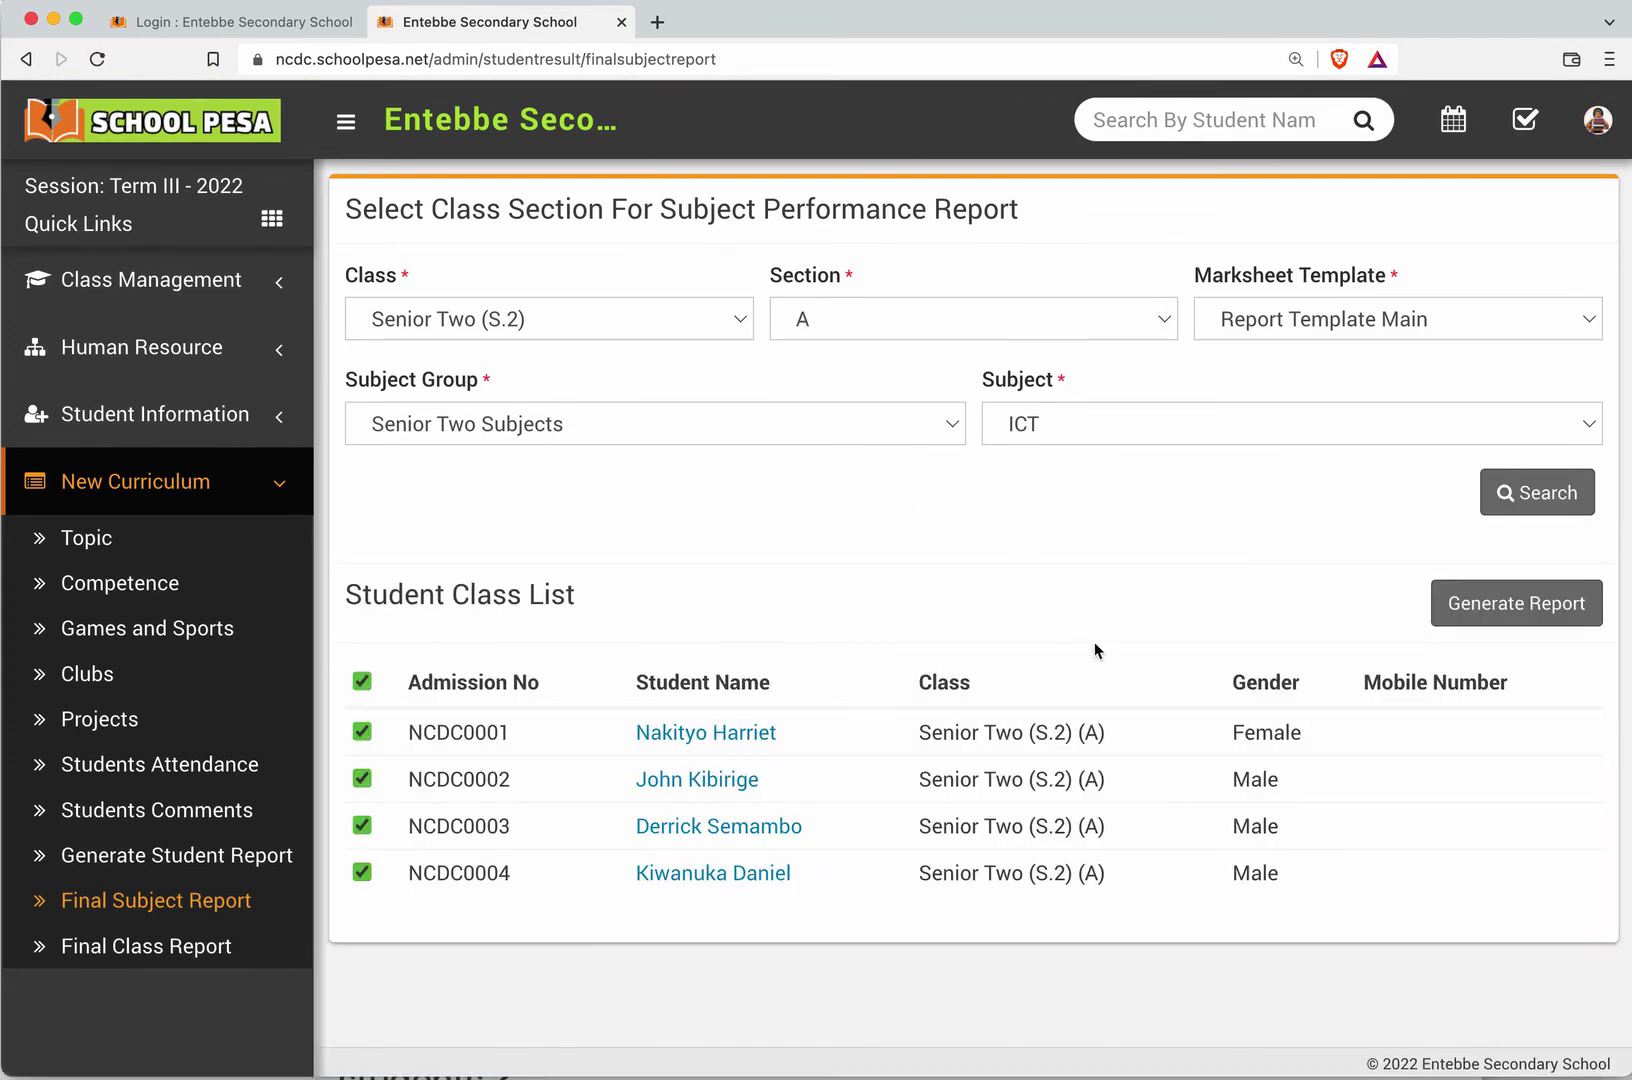
left_click(1502, 628)
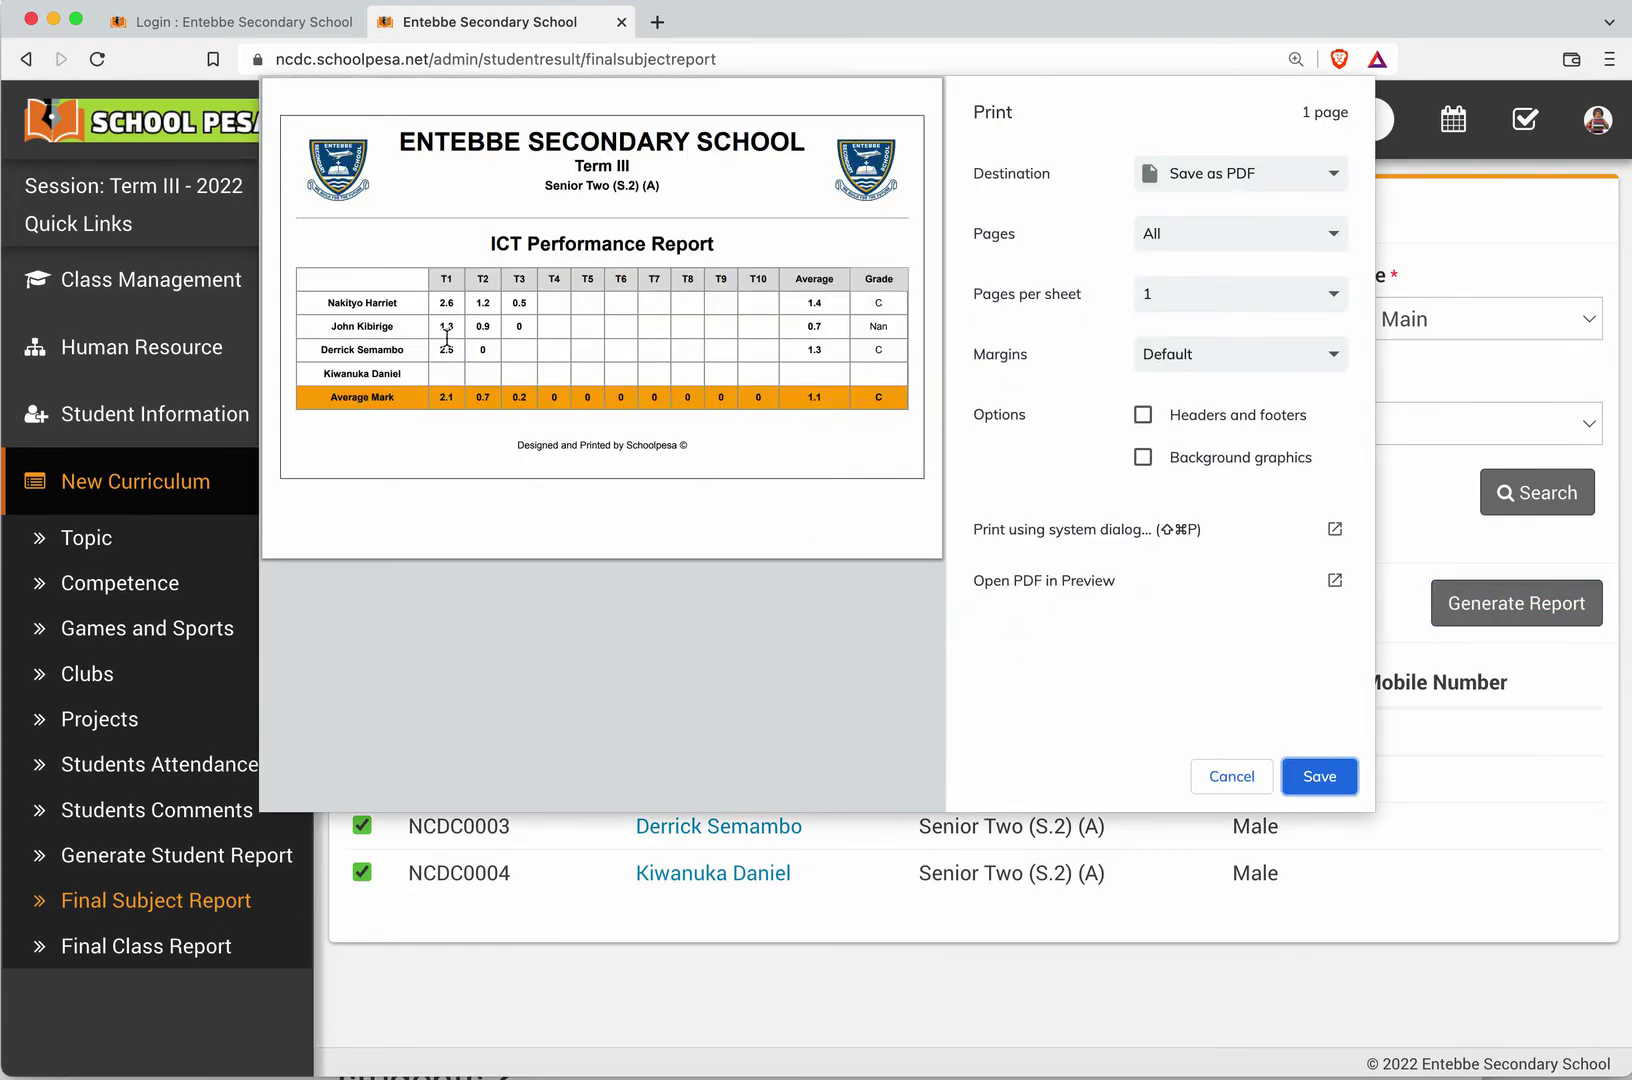
left_click_drag(454, 303, 277, 309)
left_click(473, 304)
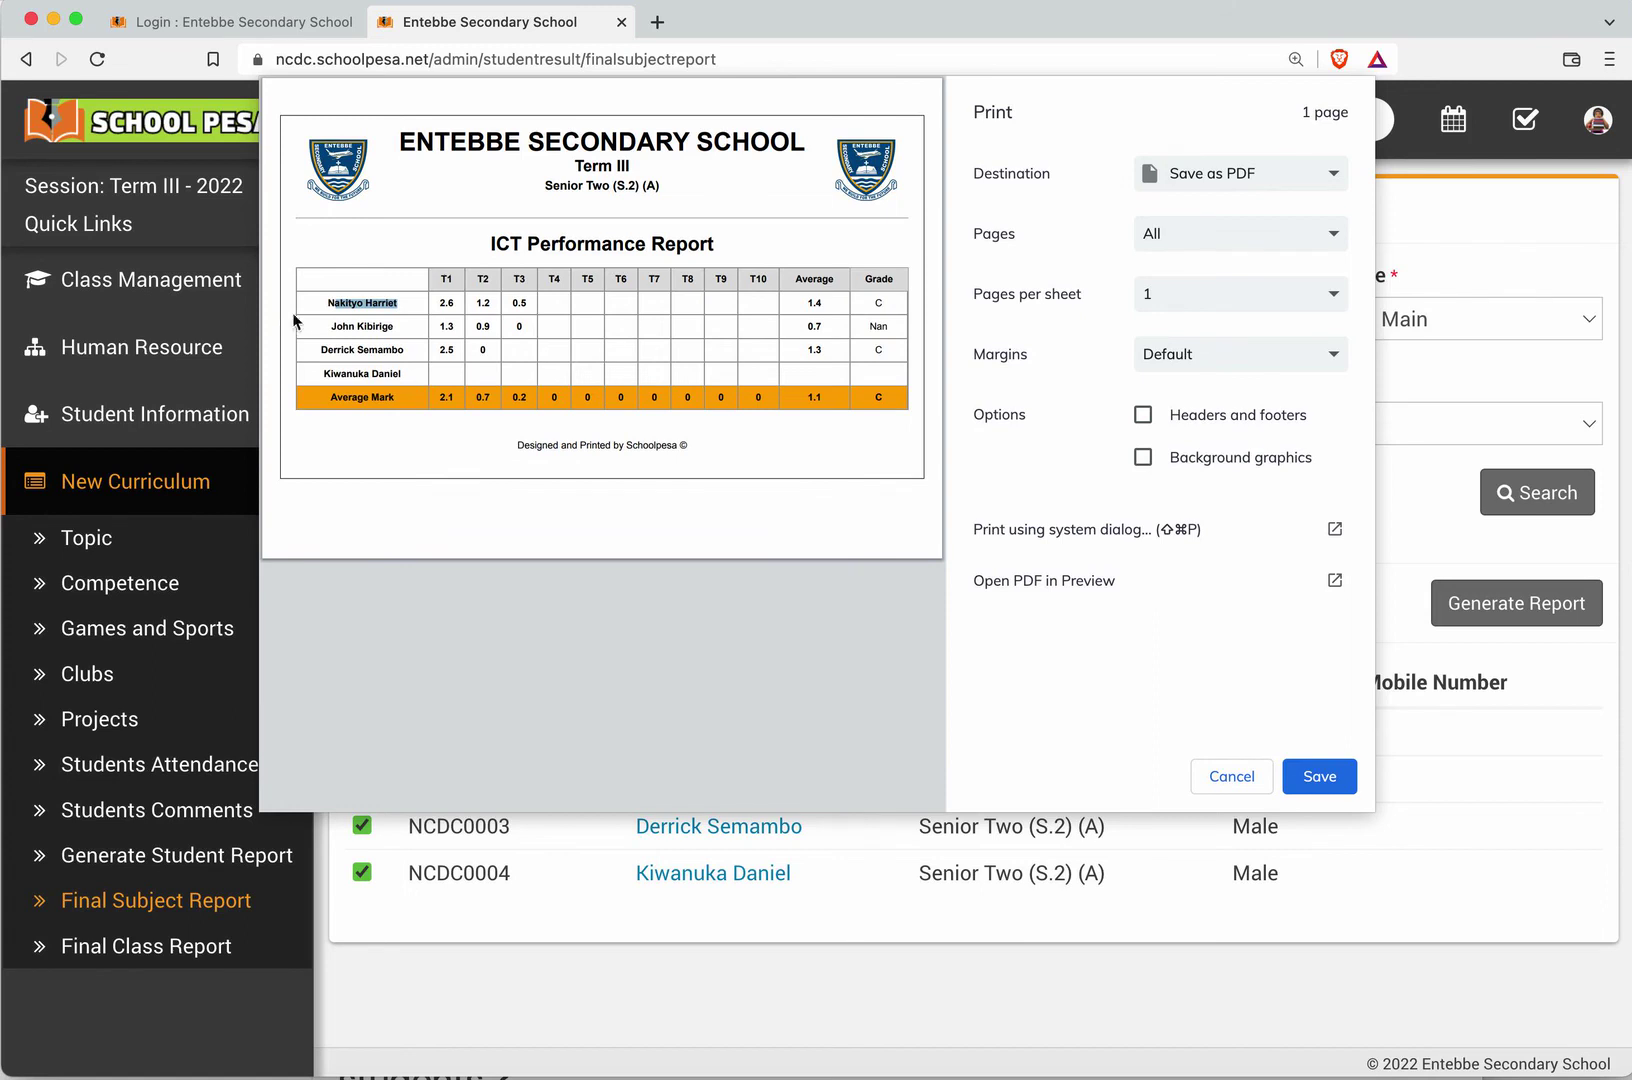
left_click_drag(452, 303, 489, 292)
left_click(1207, 784)
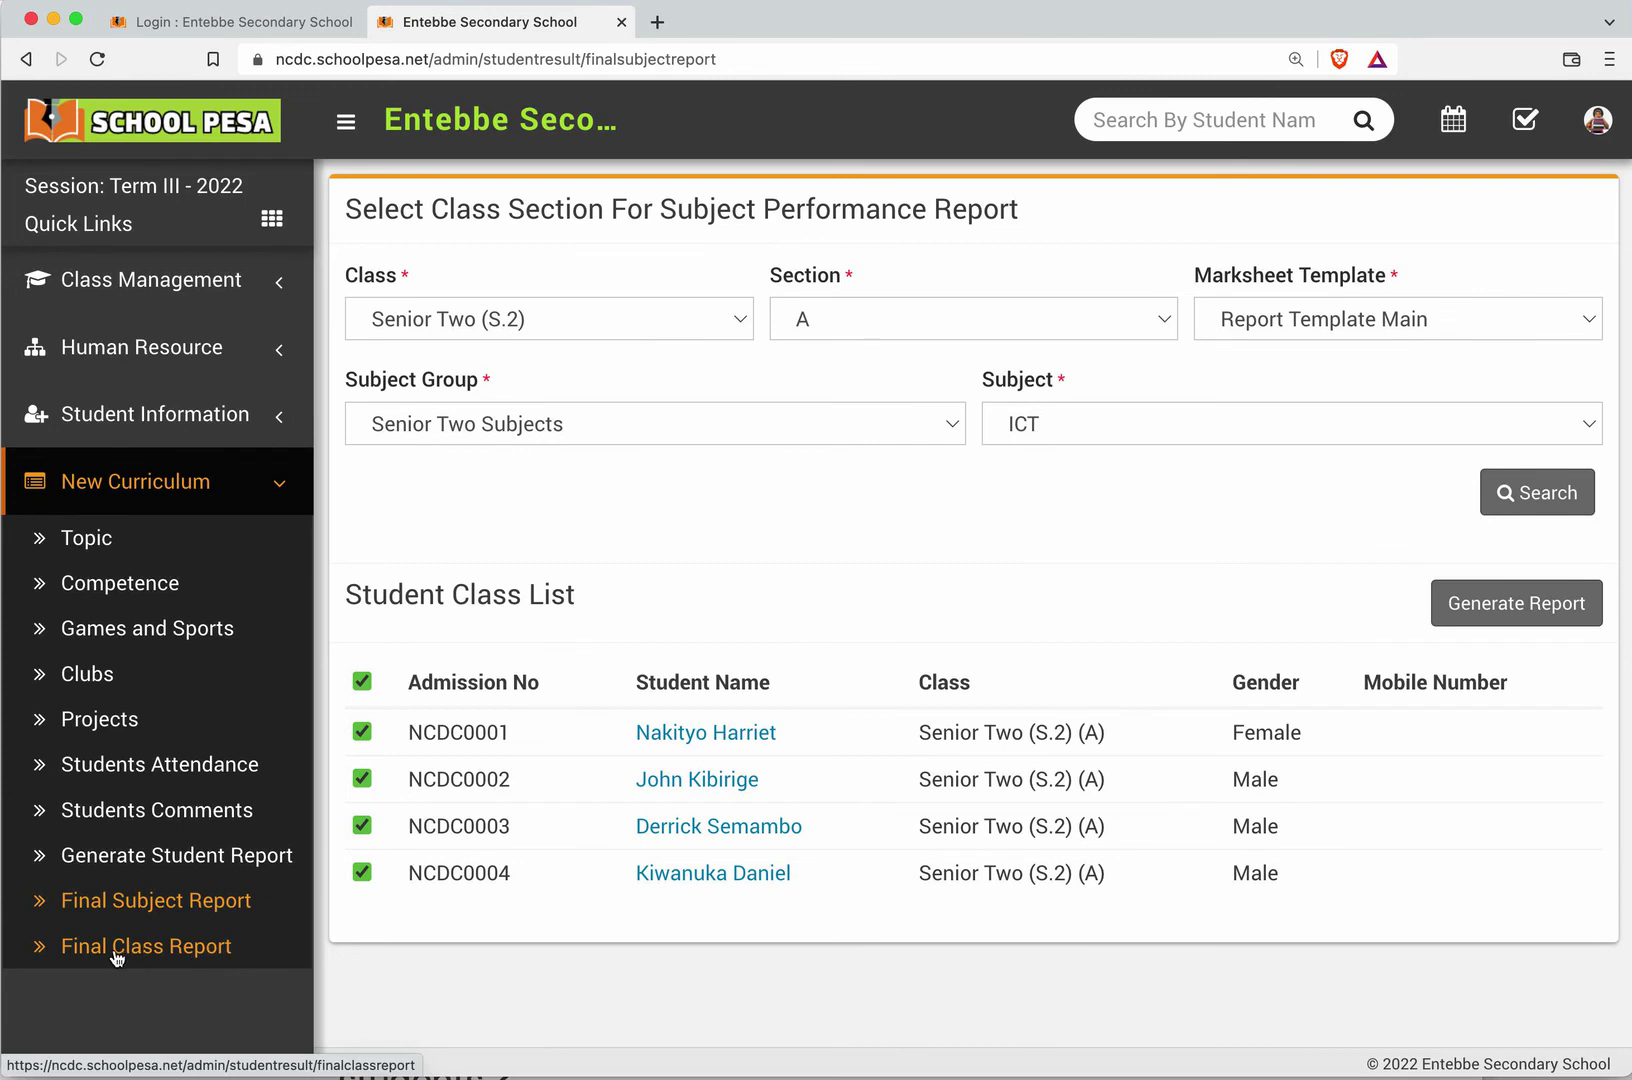
Step: Open Final Class Report and list the Senior Two (S.2) section A students using the Report Template Main marksheet template
left_click(229, 958)
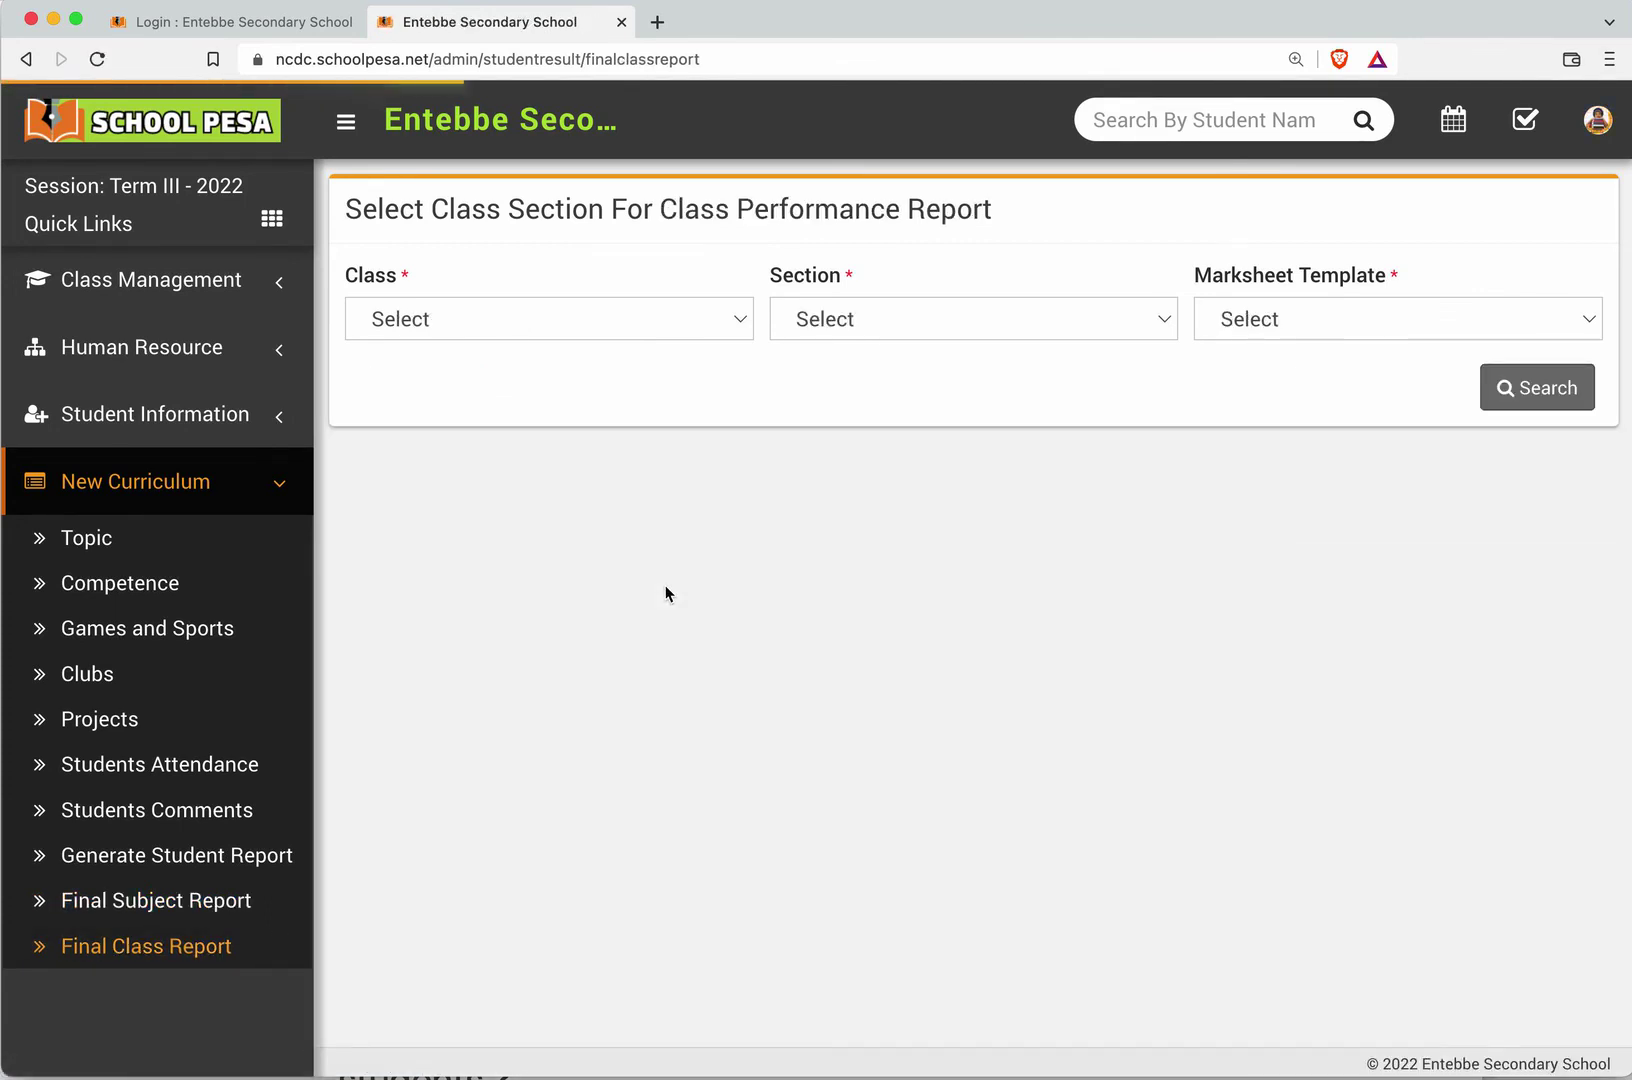
left_click(678, 330)
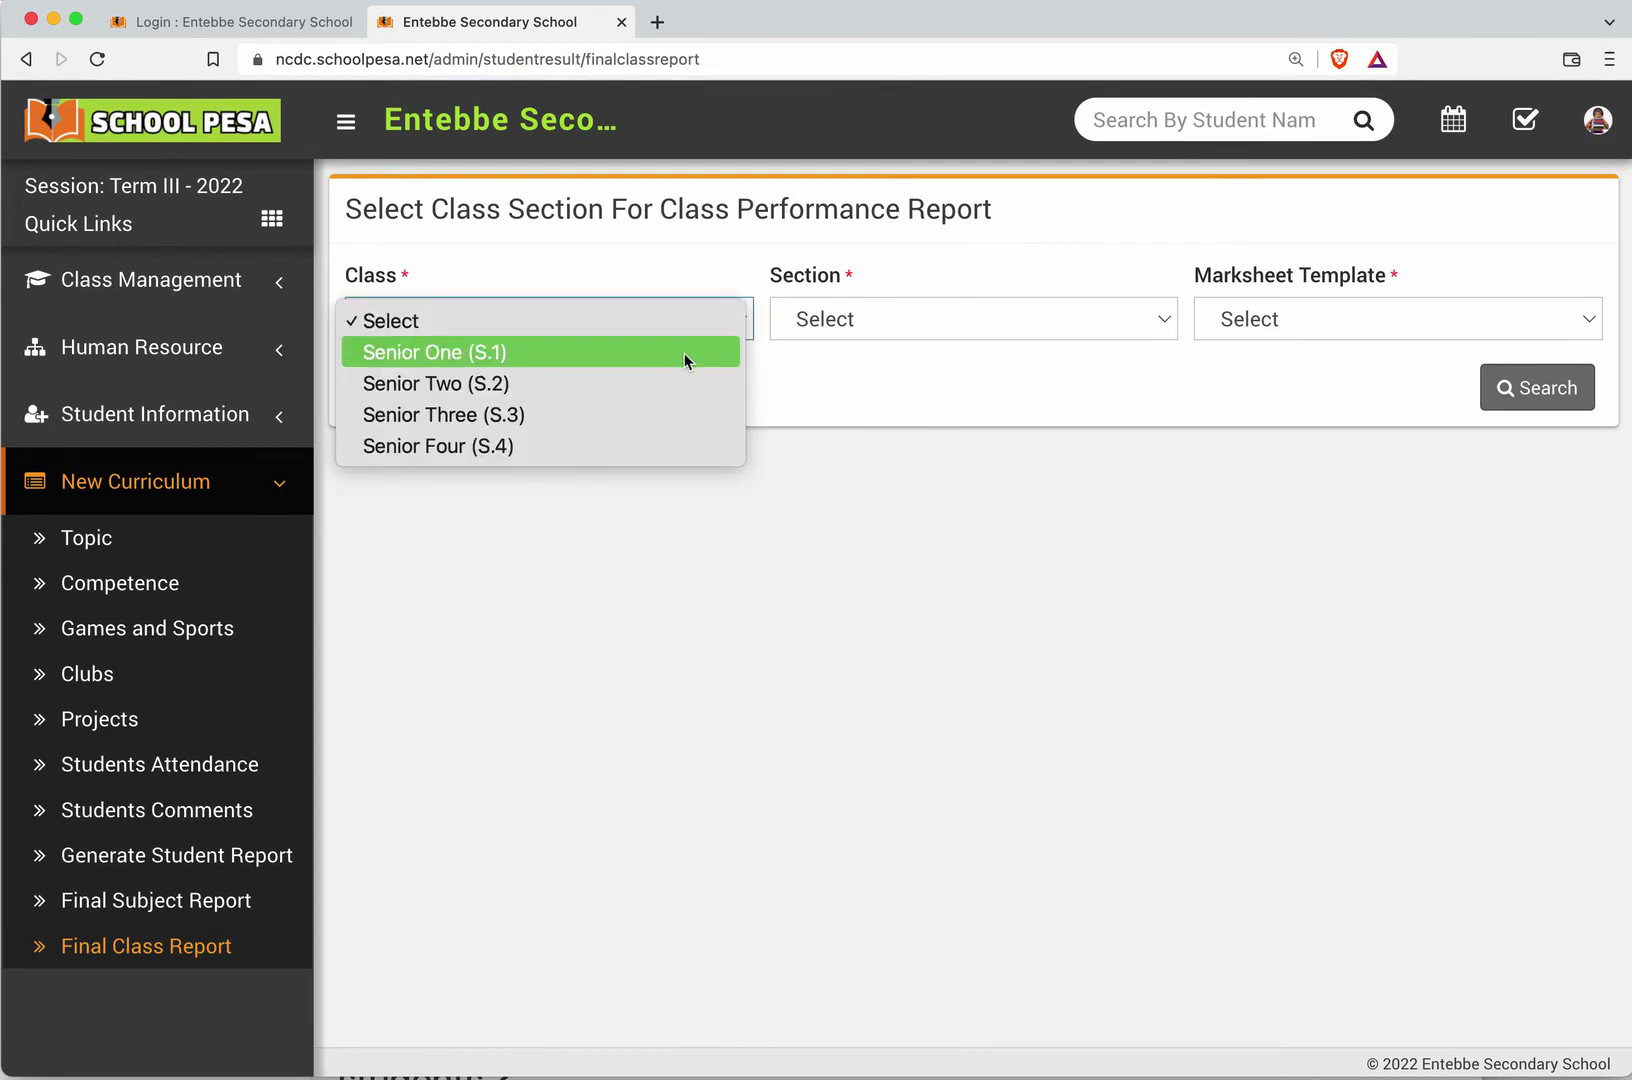
left_click(683, 378)
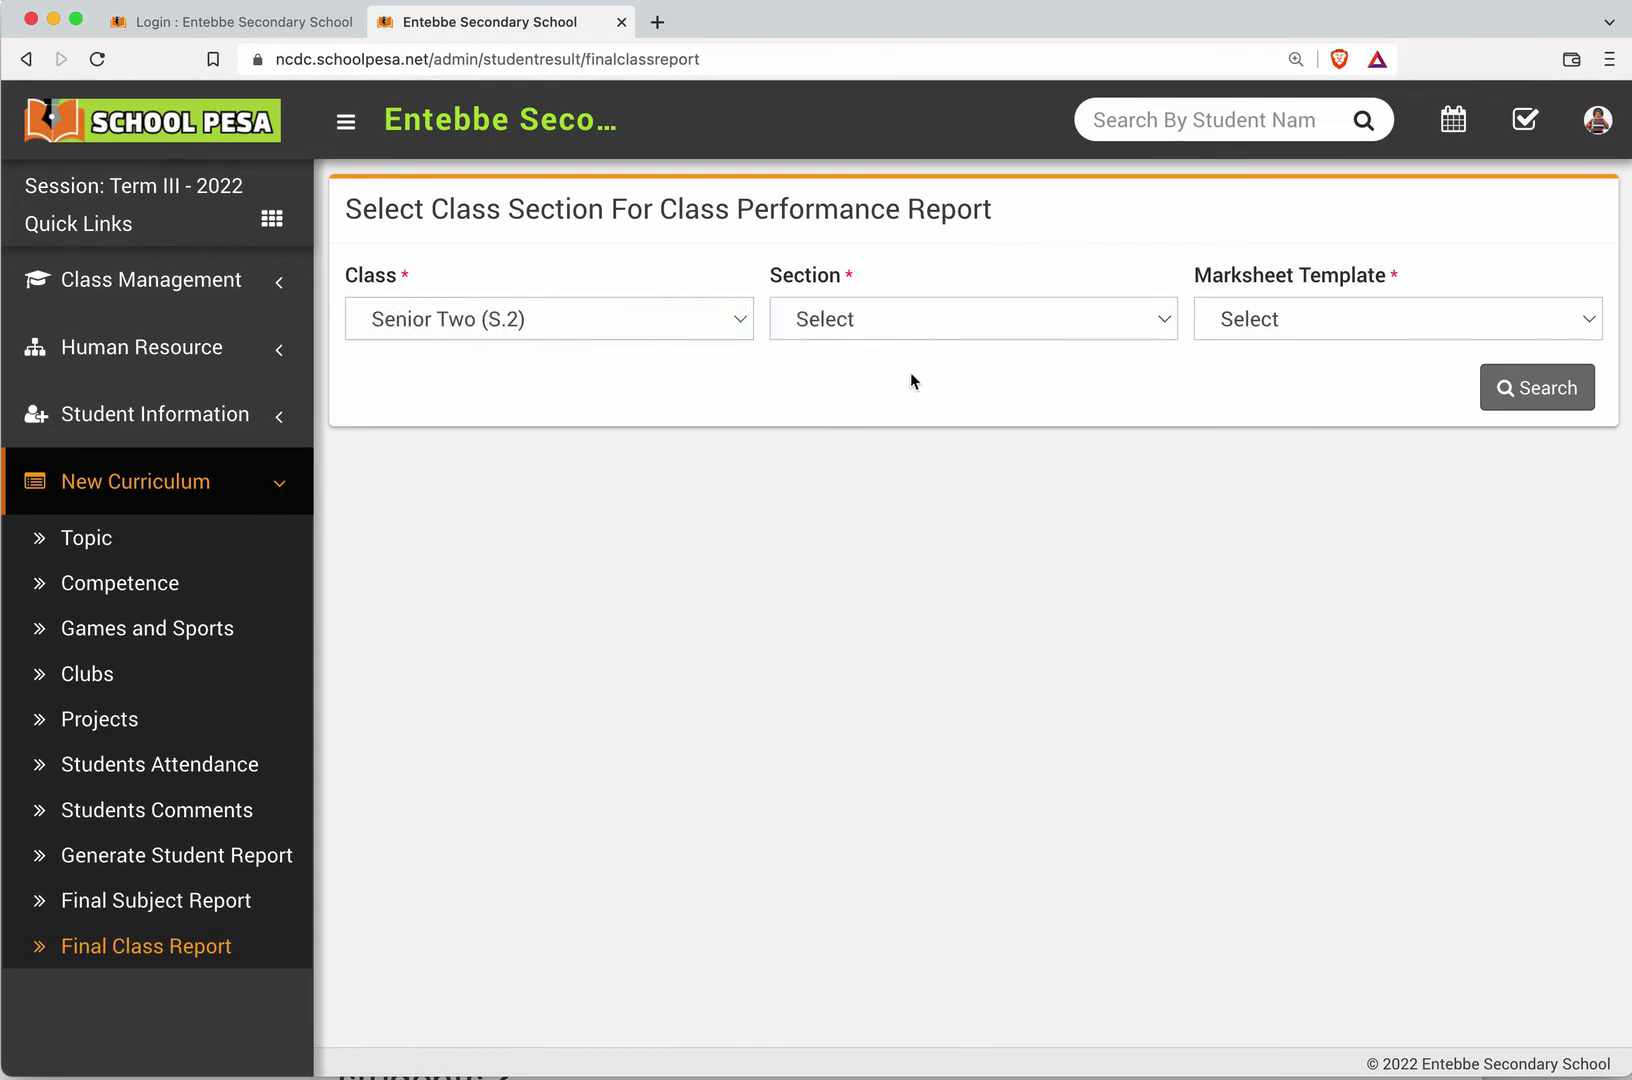
left_click(931, 316)
left_click(918, 352)
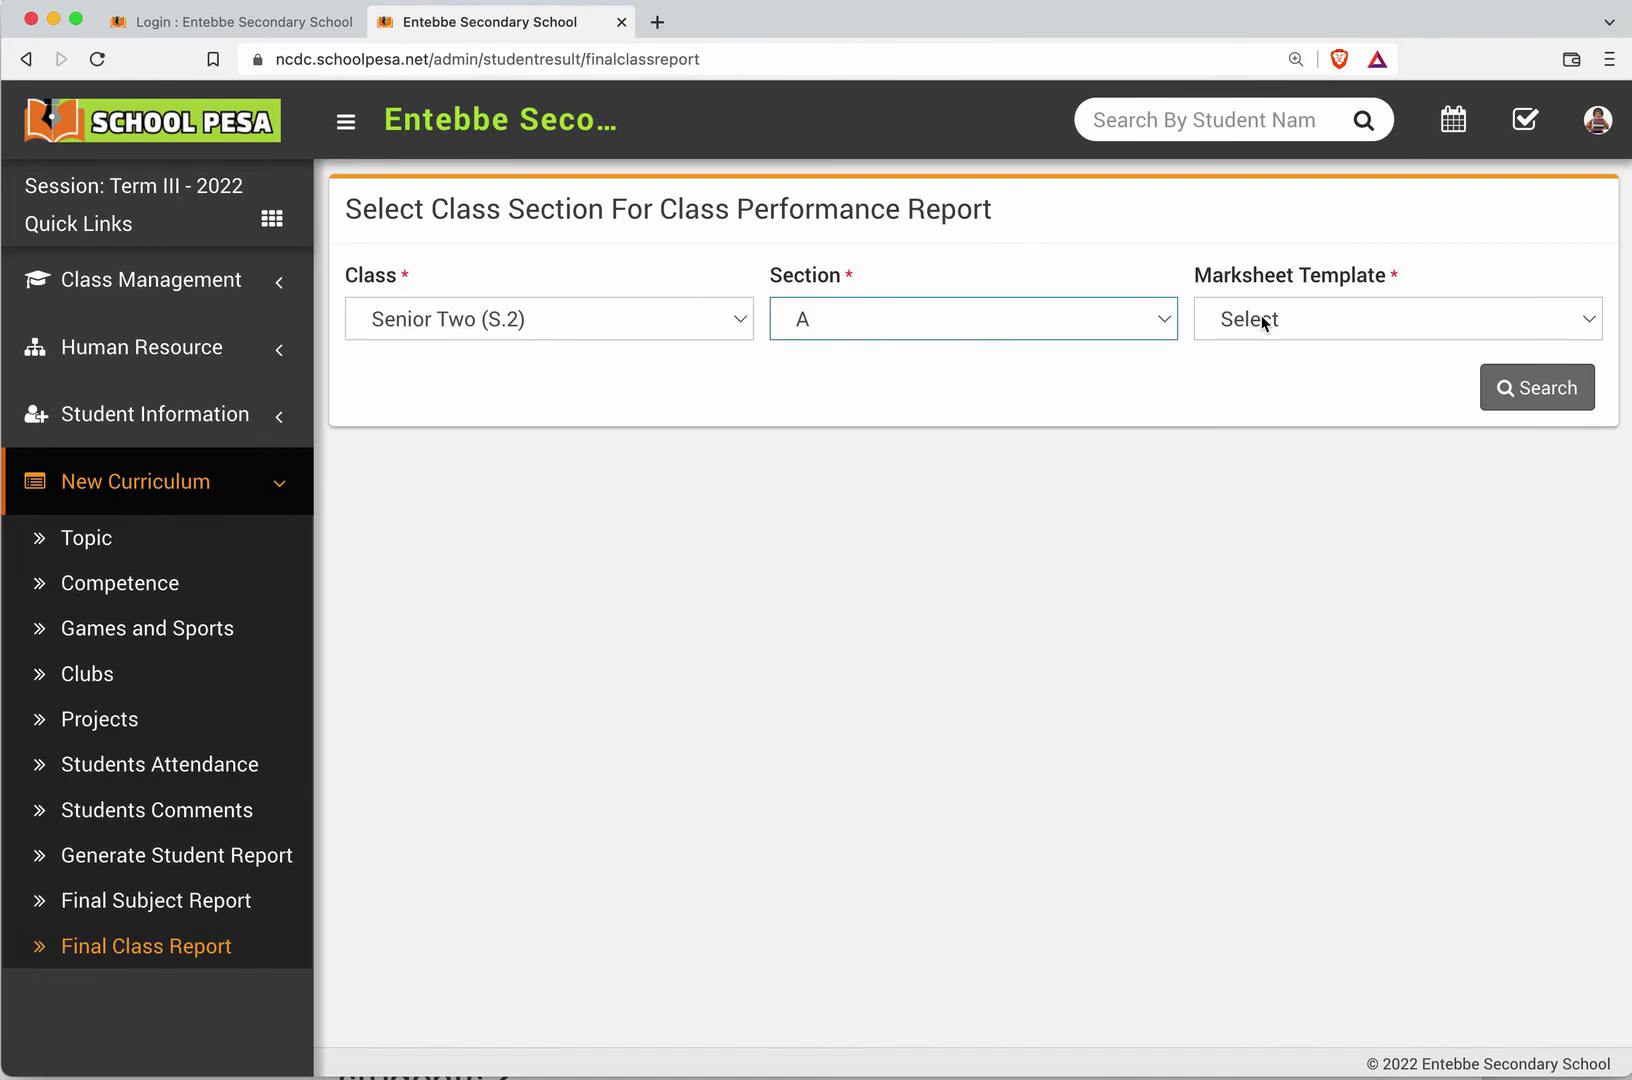
left_click(1263, 321)
left_click(1264, 346)
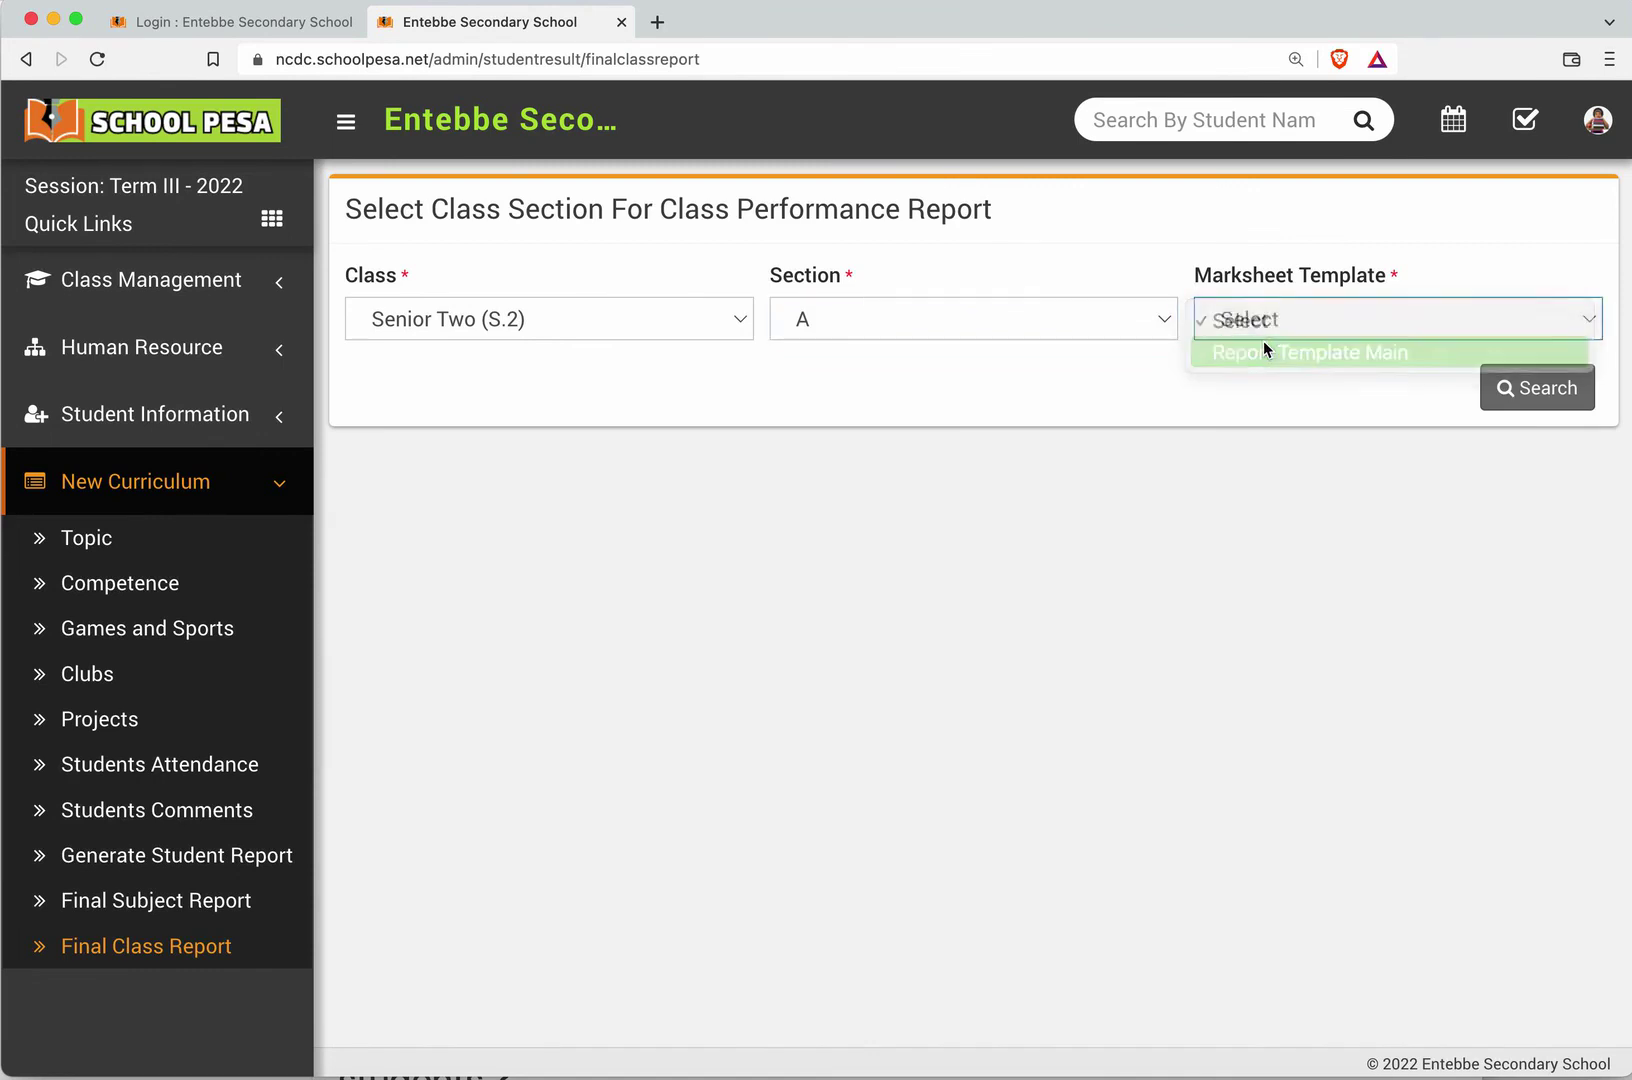
left_click(1521, 390)
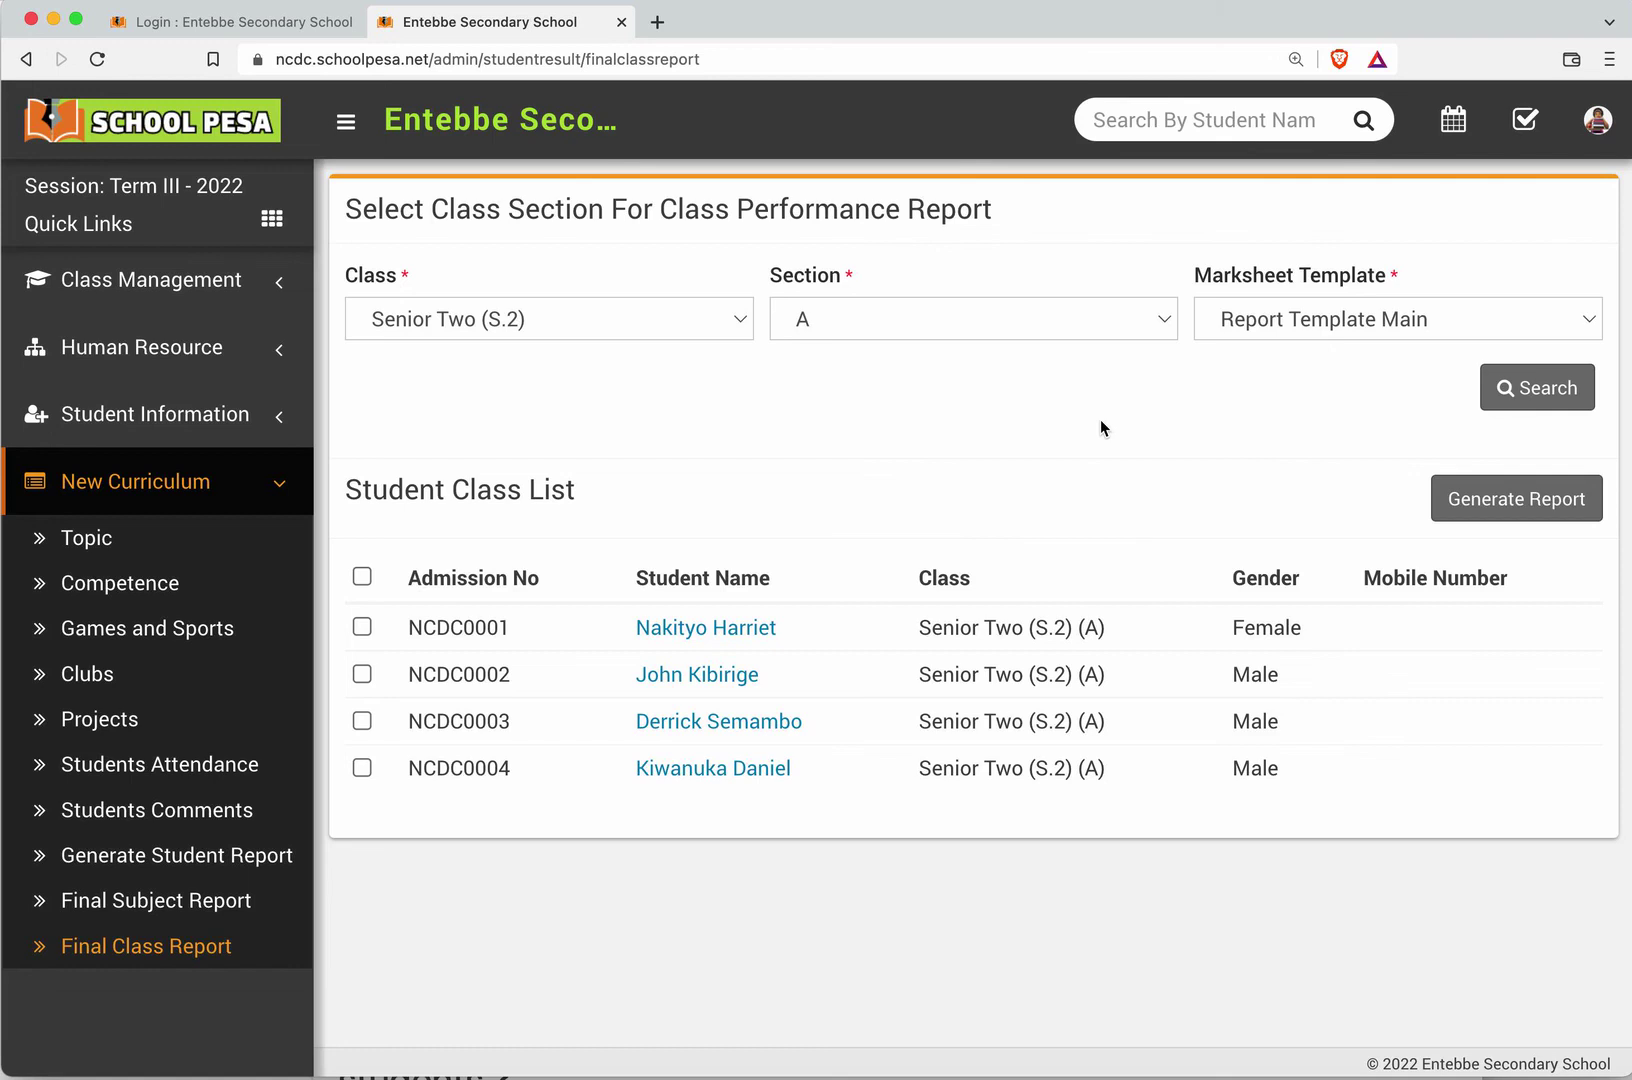
Step: Generate the Class Performance Report for all listed students and review the first student's results before closing the print preview
left_click(362, 577)
left_click(1468, 499)
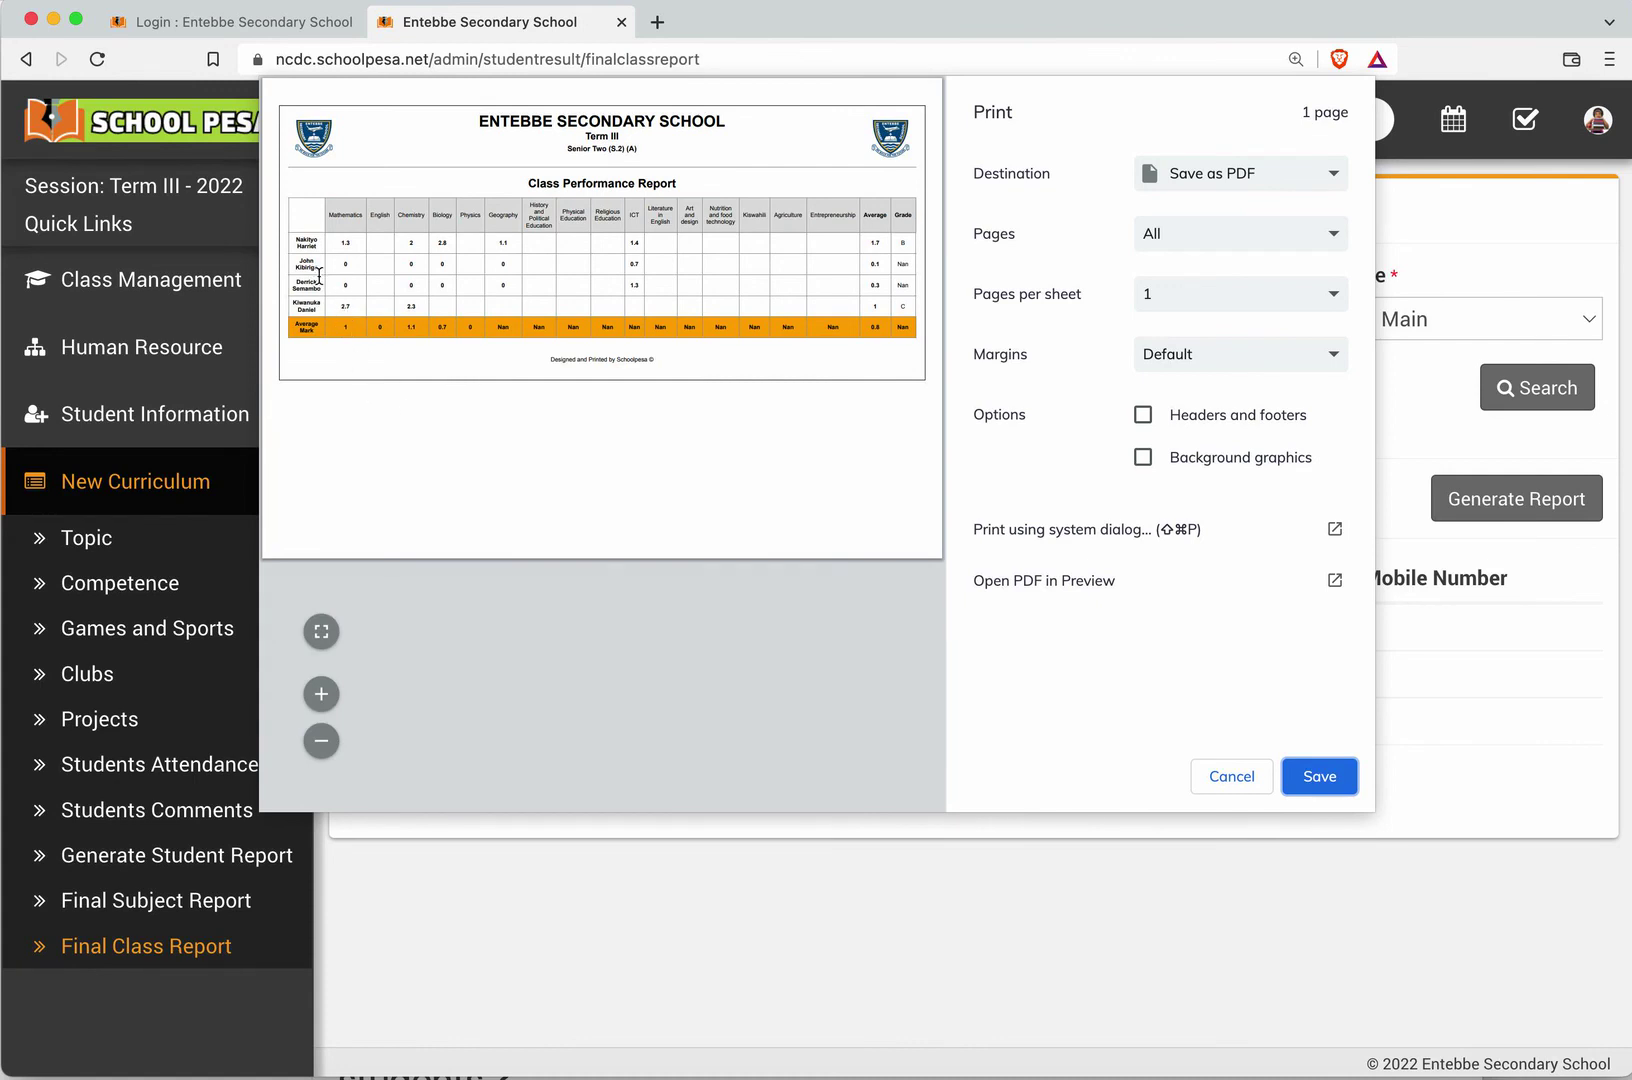
left_click_drag(320, 247, 296, 243)
left_click(640, 242)
left_click(1212, 786)
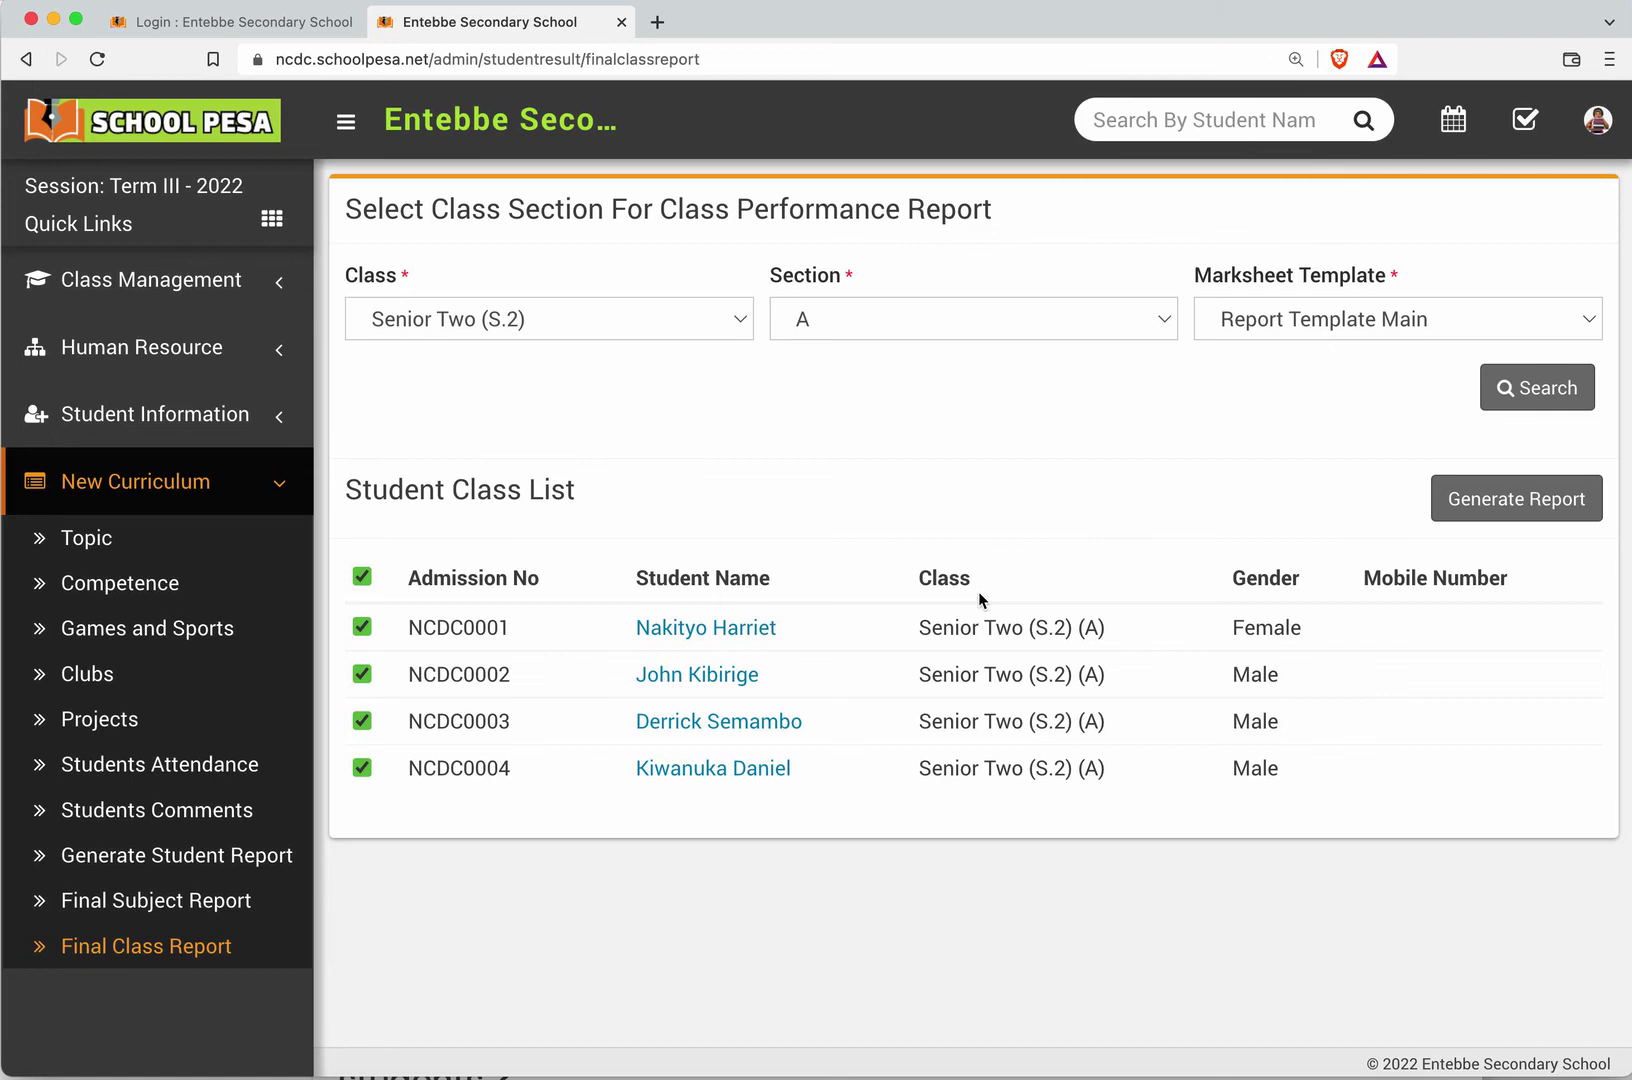
left_click(252, 492)
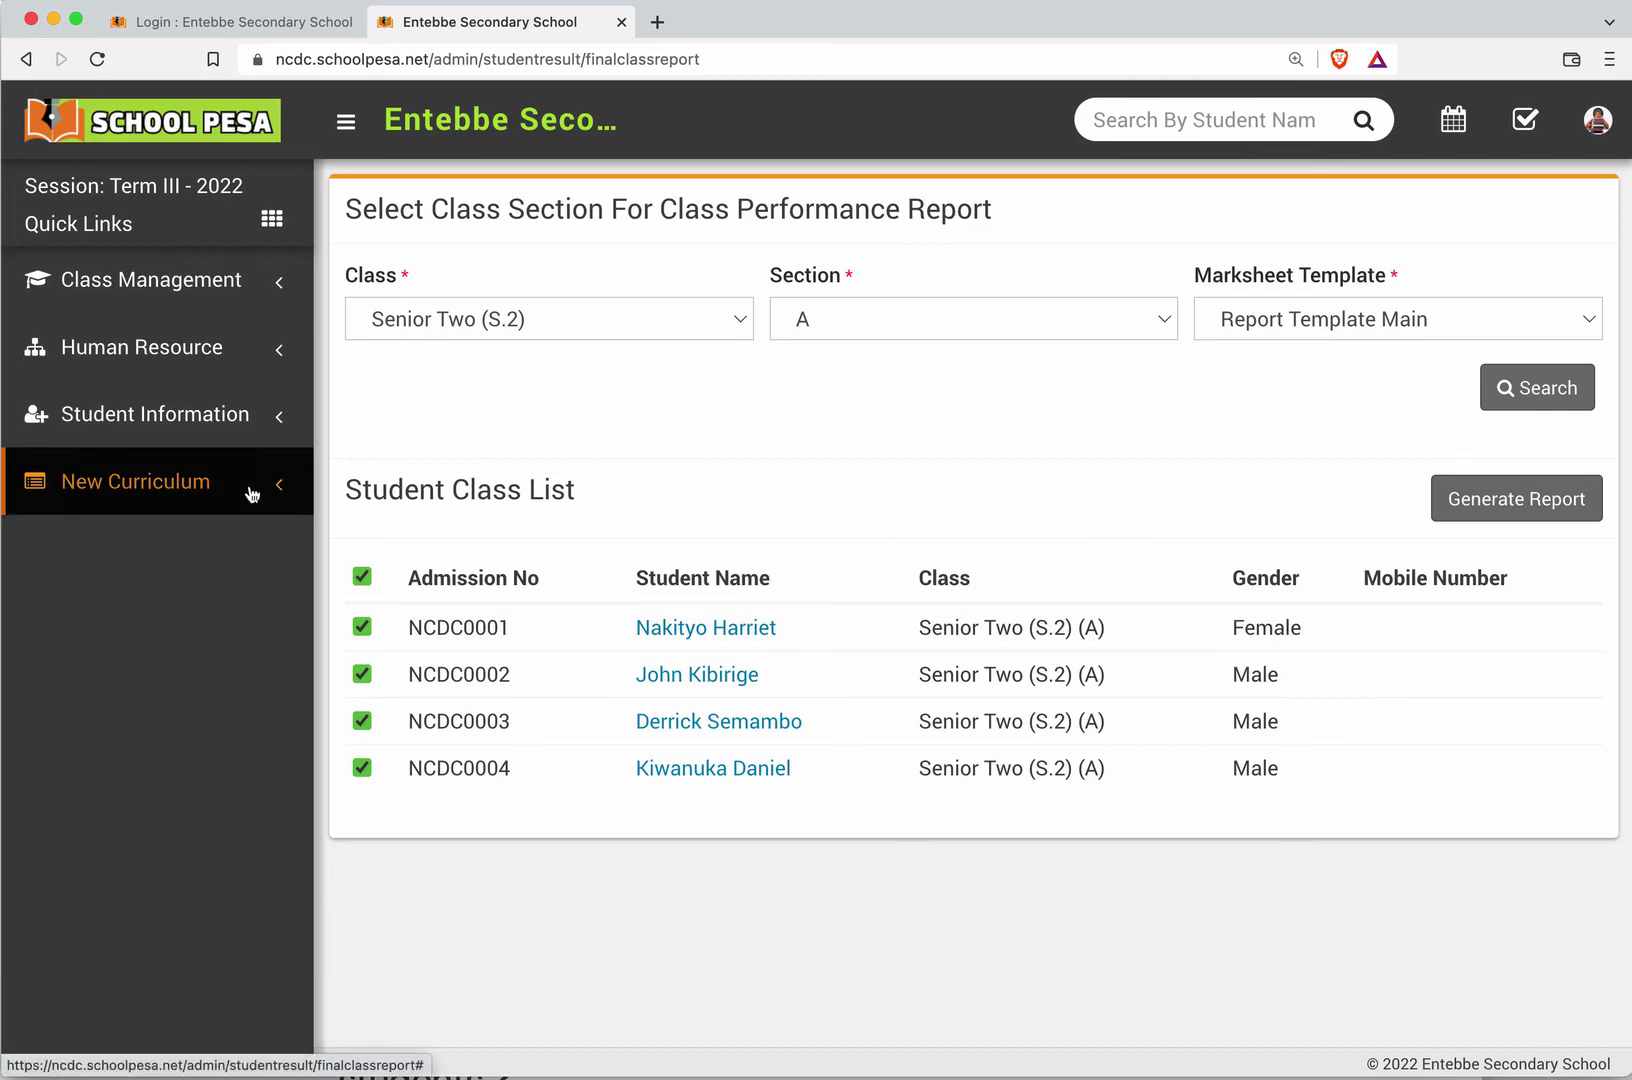
left_click(252, 492)
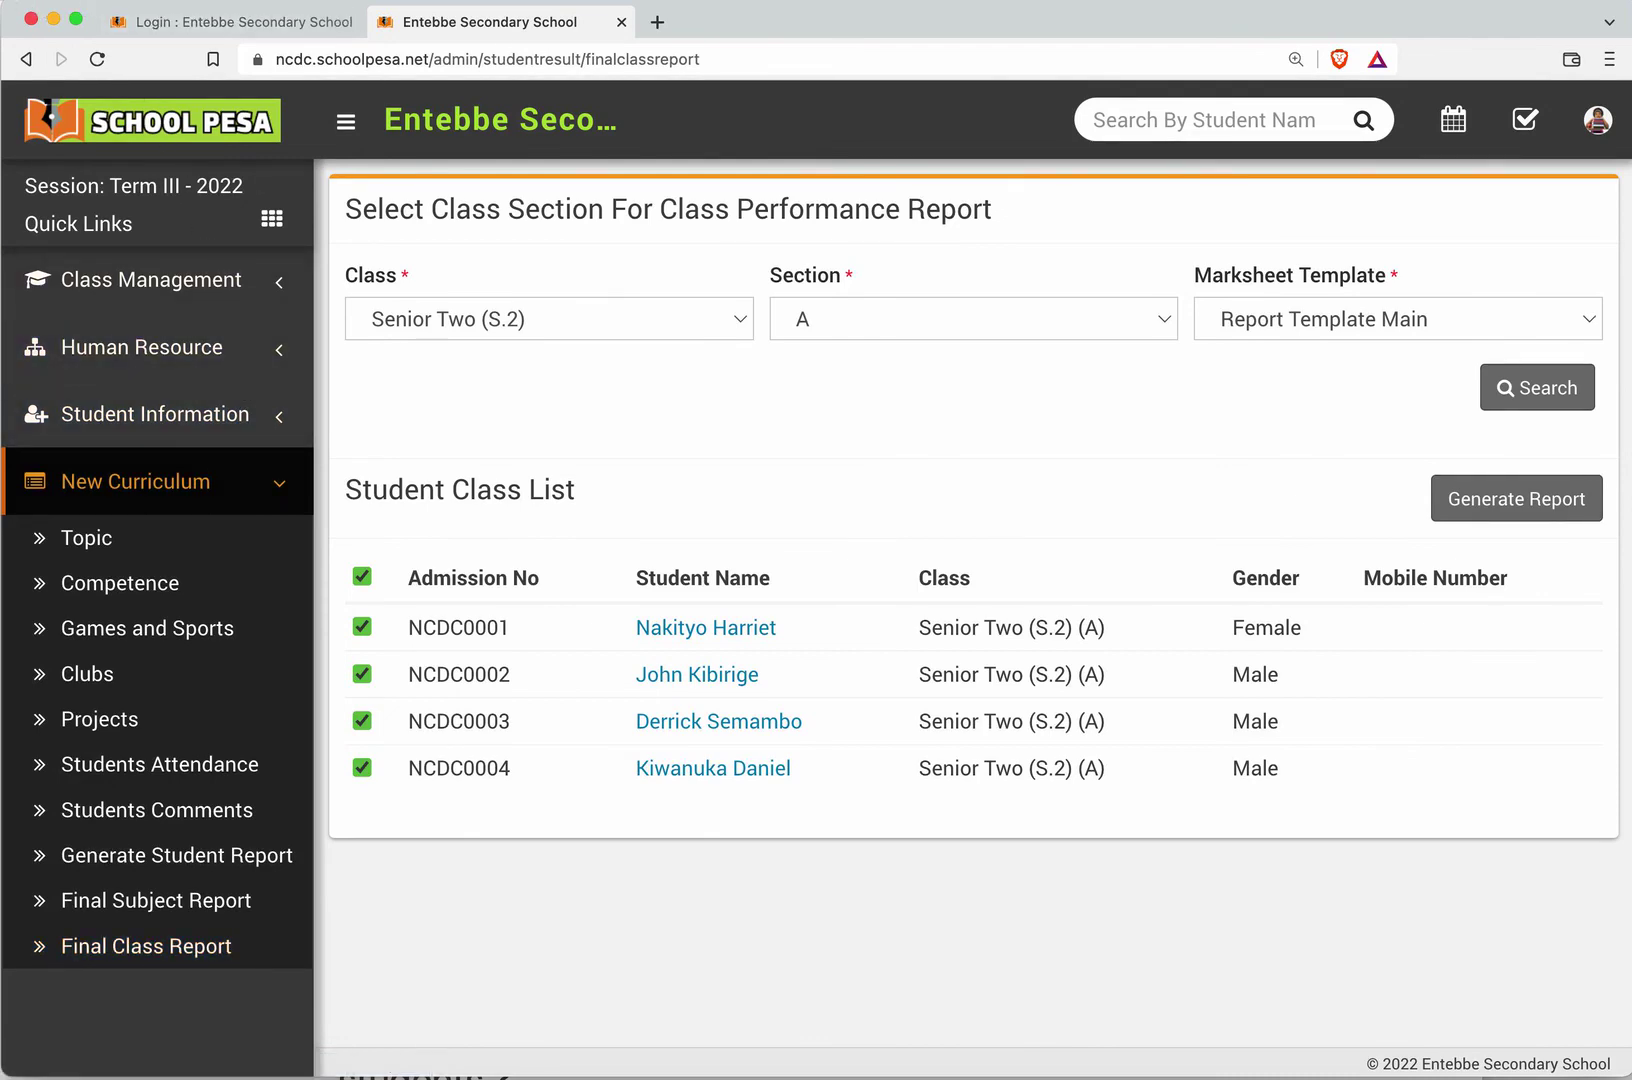
Step: Switch to the Schoolpesa How to ? note and highlight item 4, Schoolpesa Defined System Data ?, in the Tutorial Series list
key("super+Tab")
left_click(533, 555)
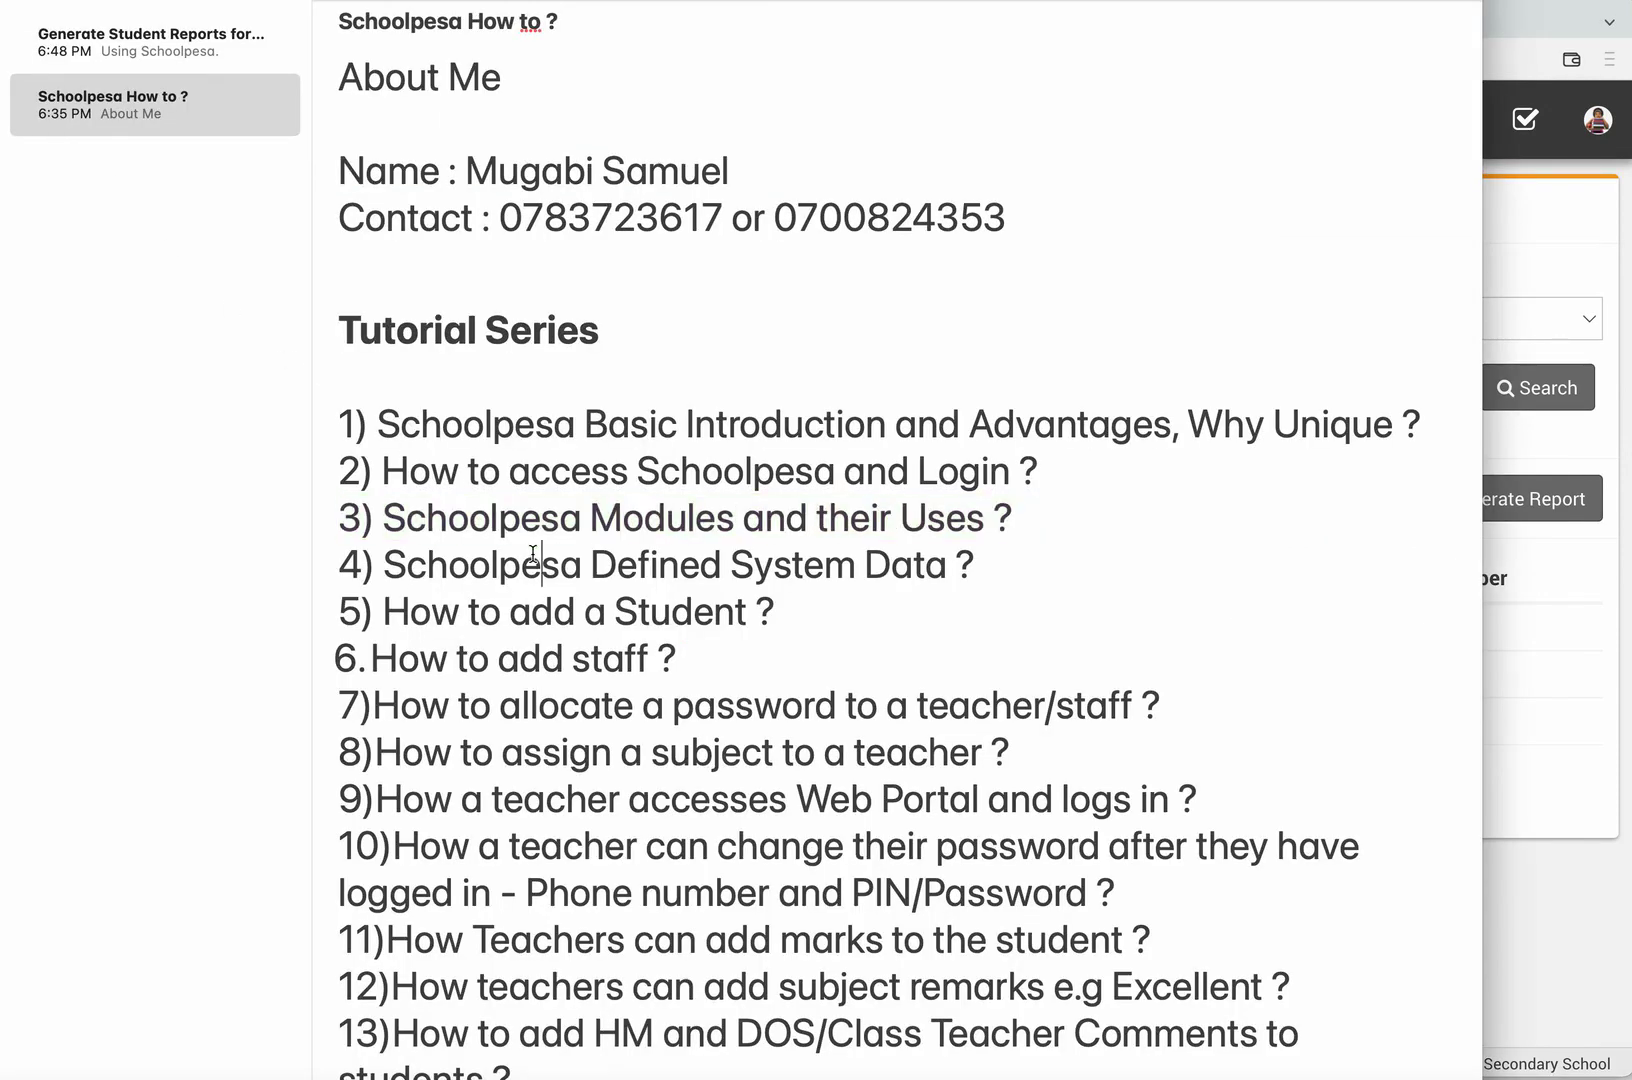
left_click_drag(350, 566, 980, 556)
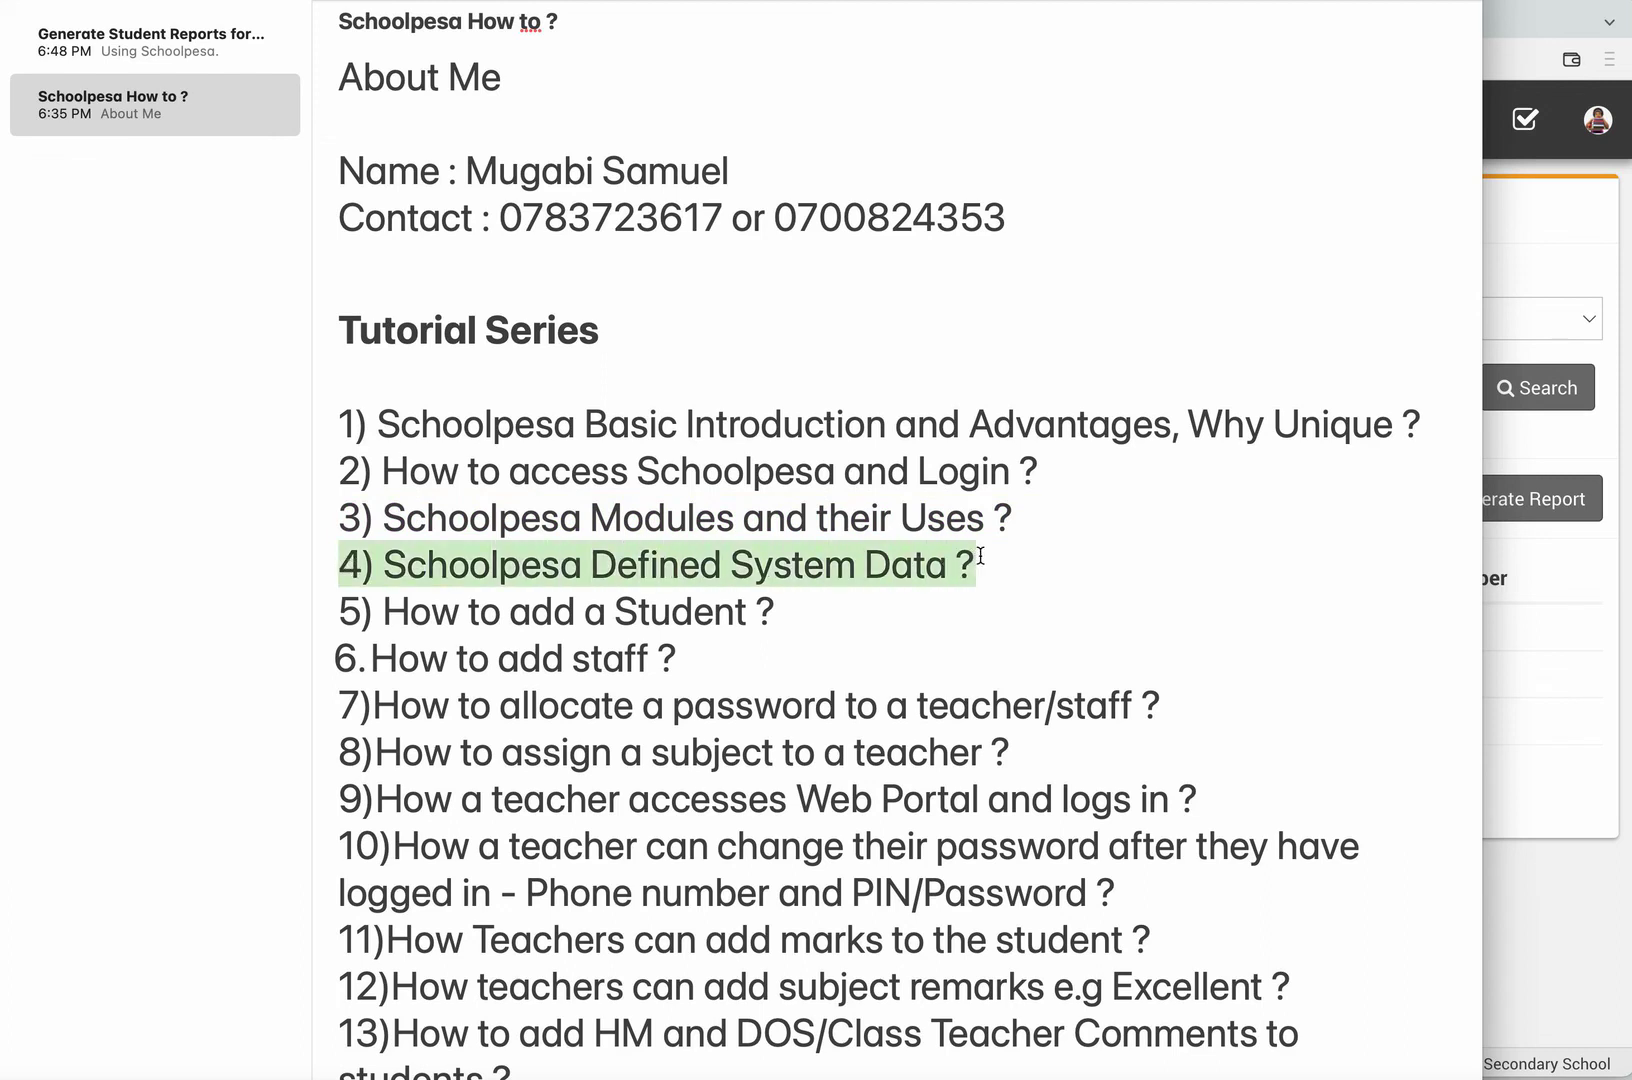